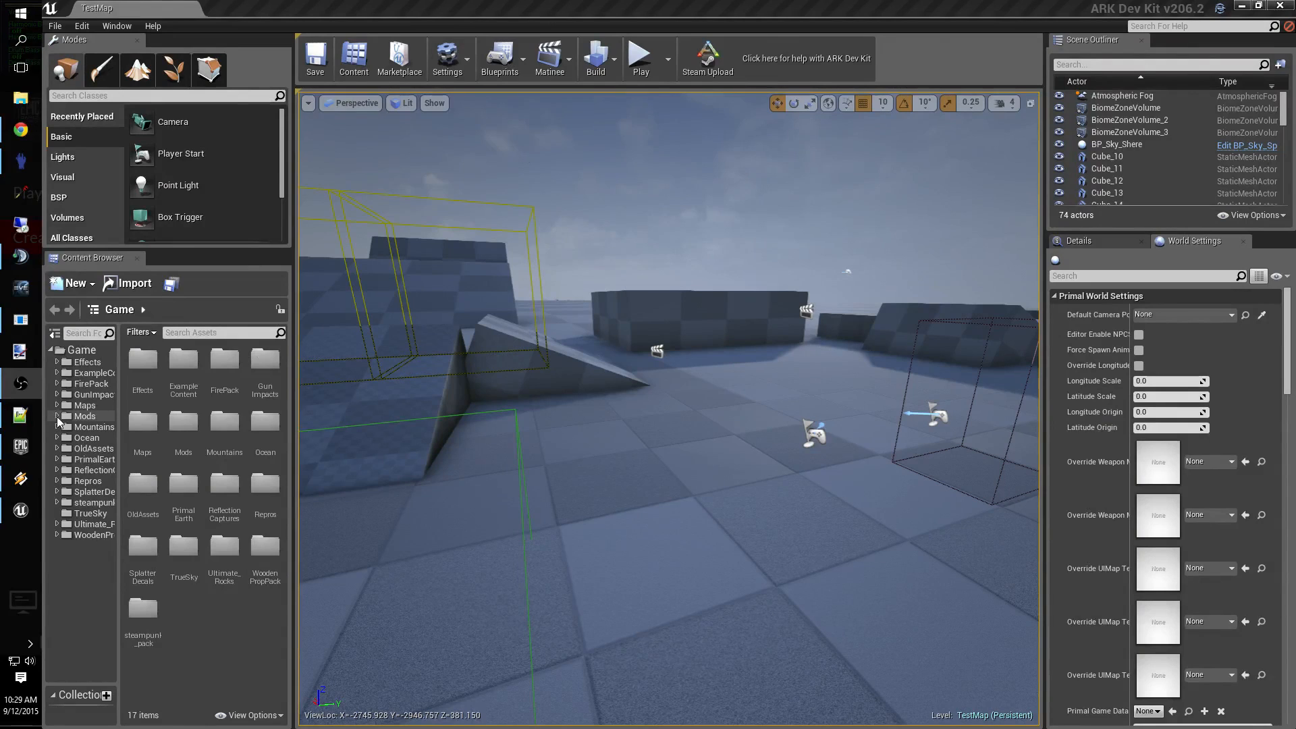
Create a new folder named TestUI inside the Mods folder.
left_click(56, 415)
right_click(84, 416)
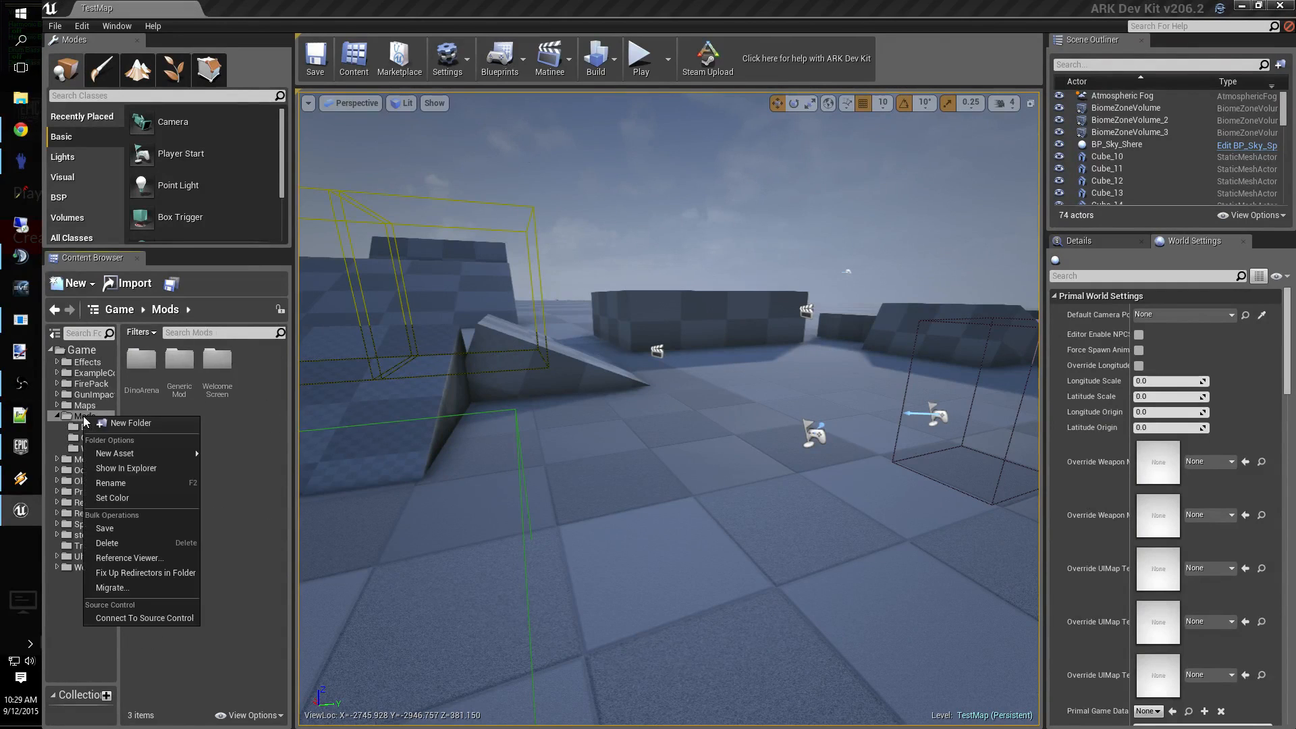
left_click(128, 423)
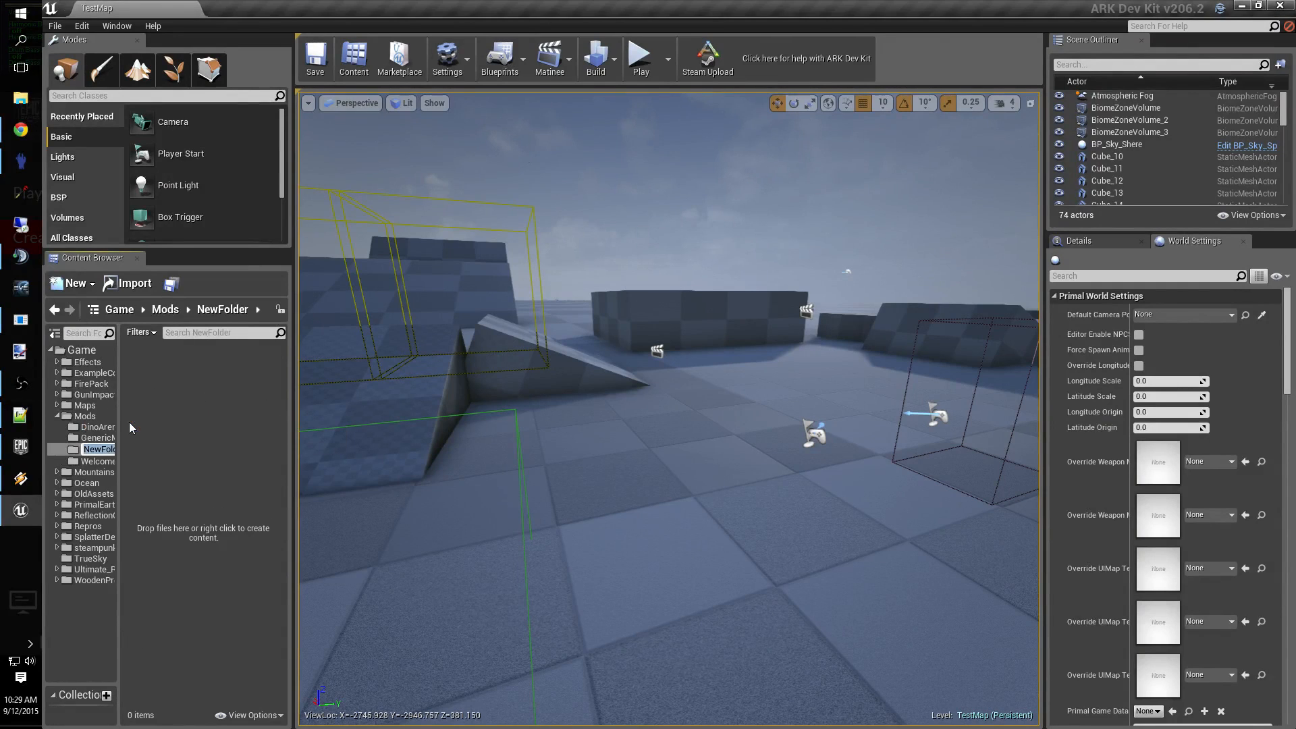
type("TestUI")
key("Return")
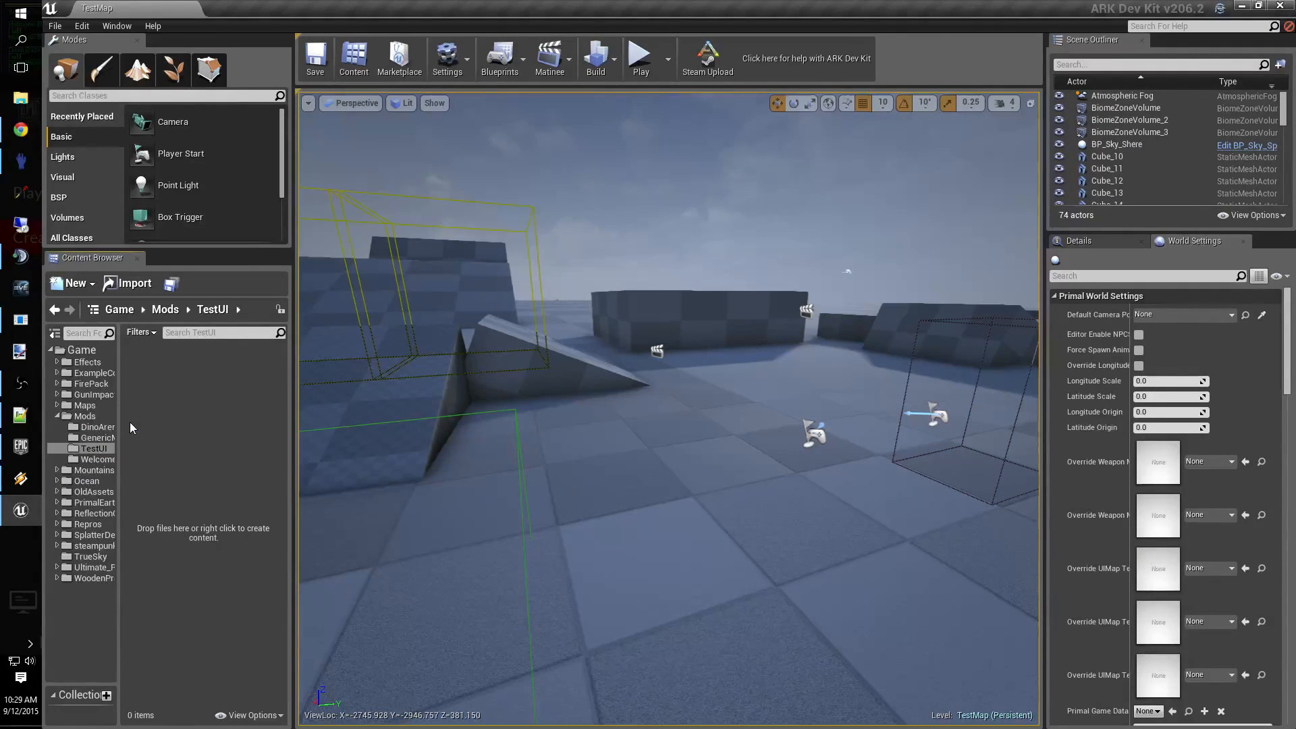
Copy the level and both blueprints from the GenericMod folder into TestUI, and open the TestUI folder.
left_click(103, 439)
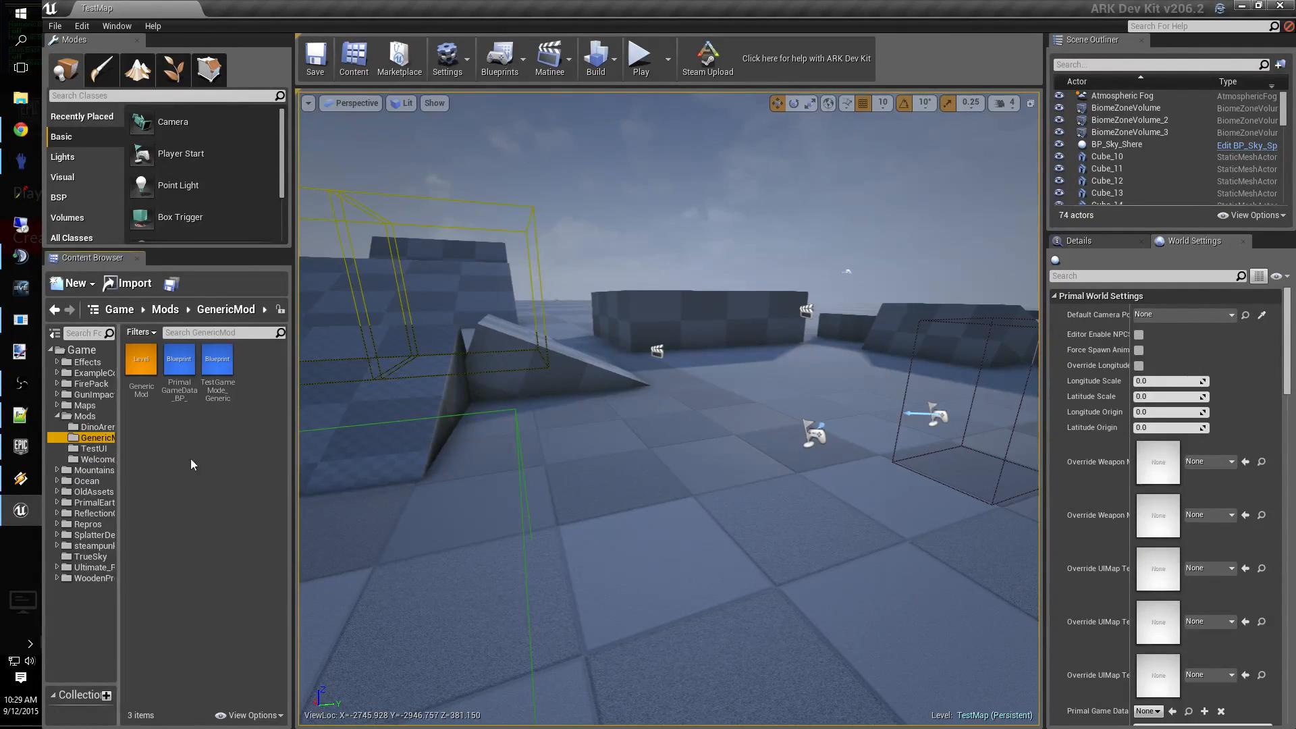
left_click(157, 379)
left_click(213, 388, "shift")
left_click_drag(212, 388, 104, 451)
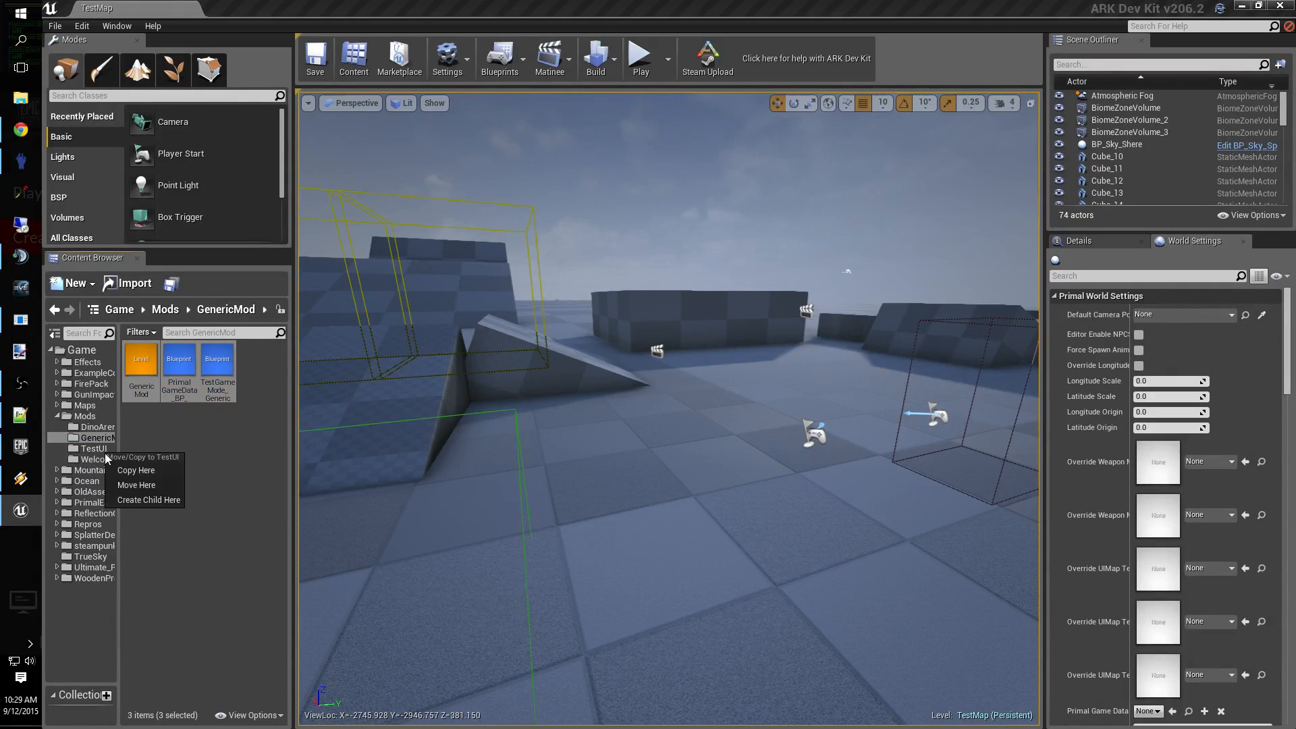
left_click(140, 471)
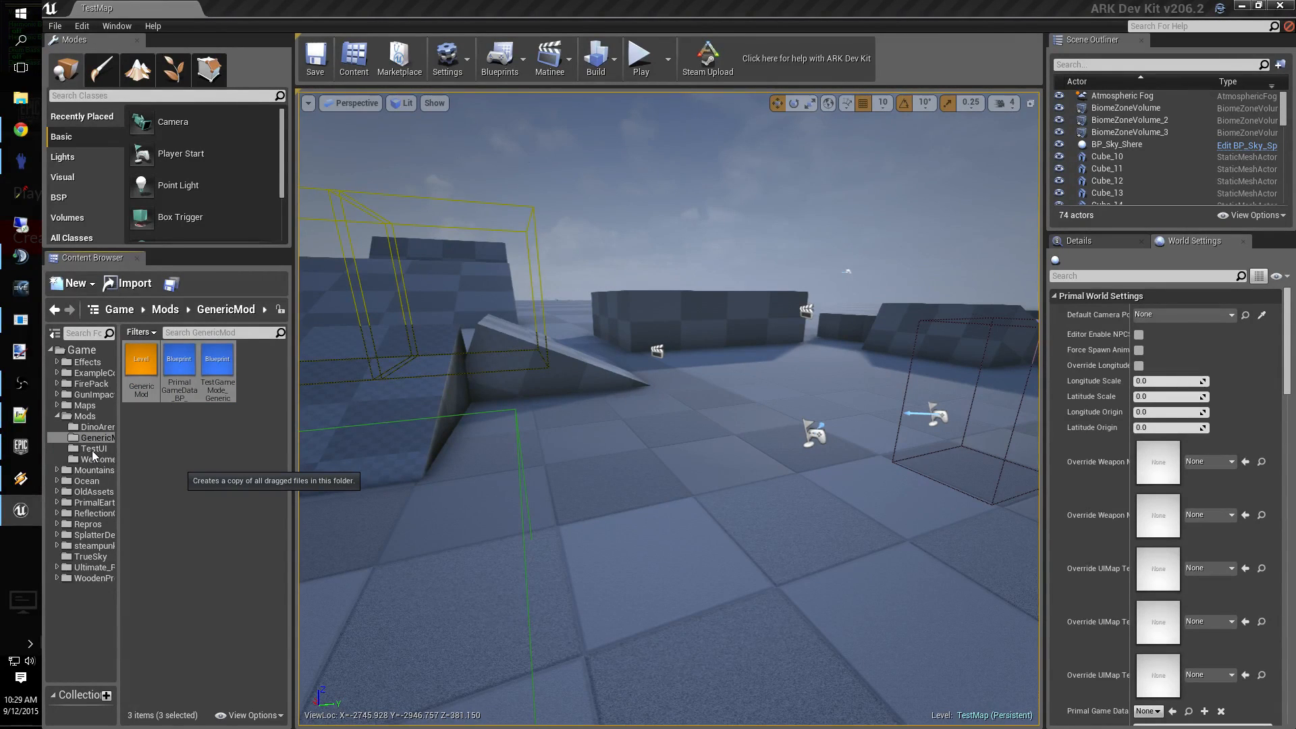
left_click(477, 500)
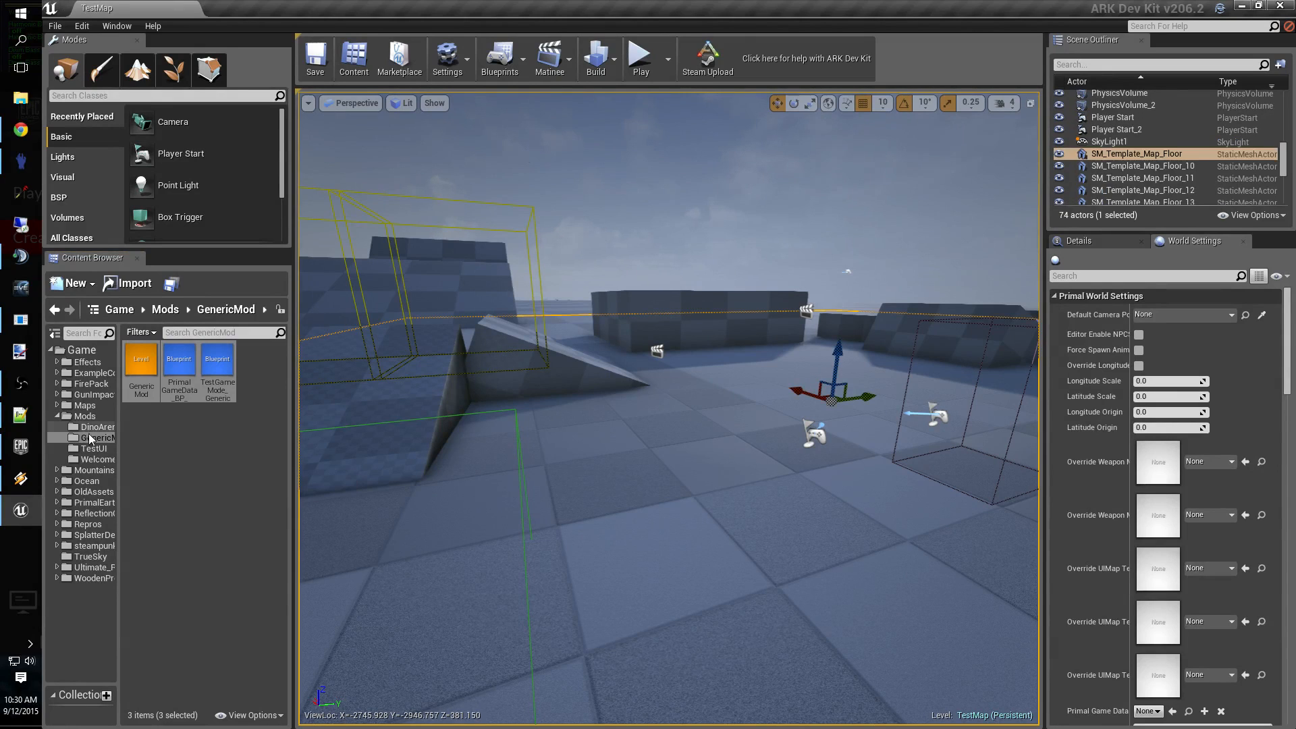
left_click(93, 448)
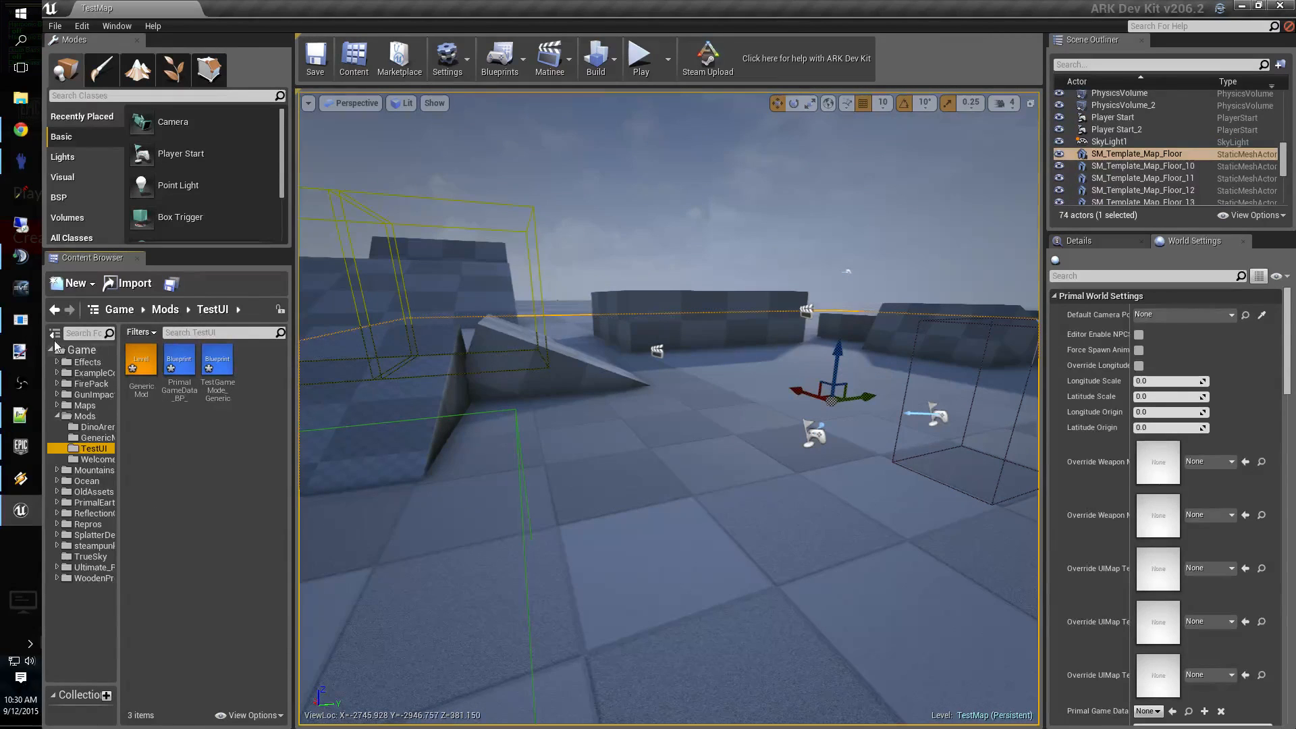
Search the whole Game folder for playerpawn and copy PlayerPawnTest, PlayerPawnTest_Female and PlayerPawnTest_Male into TestUI.
left_click(71, 351)
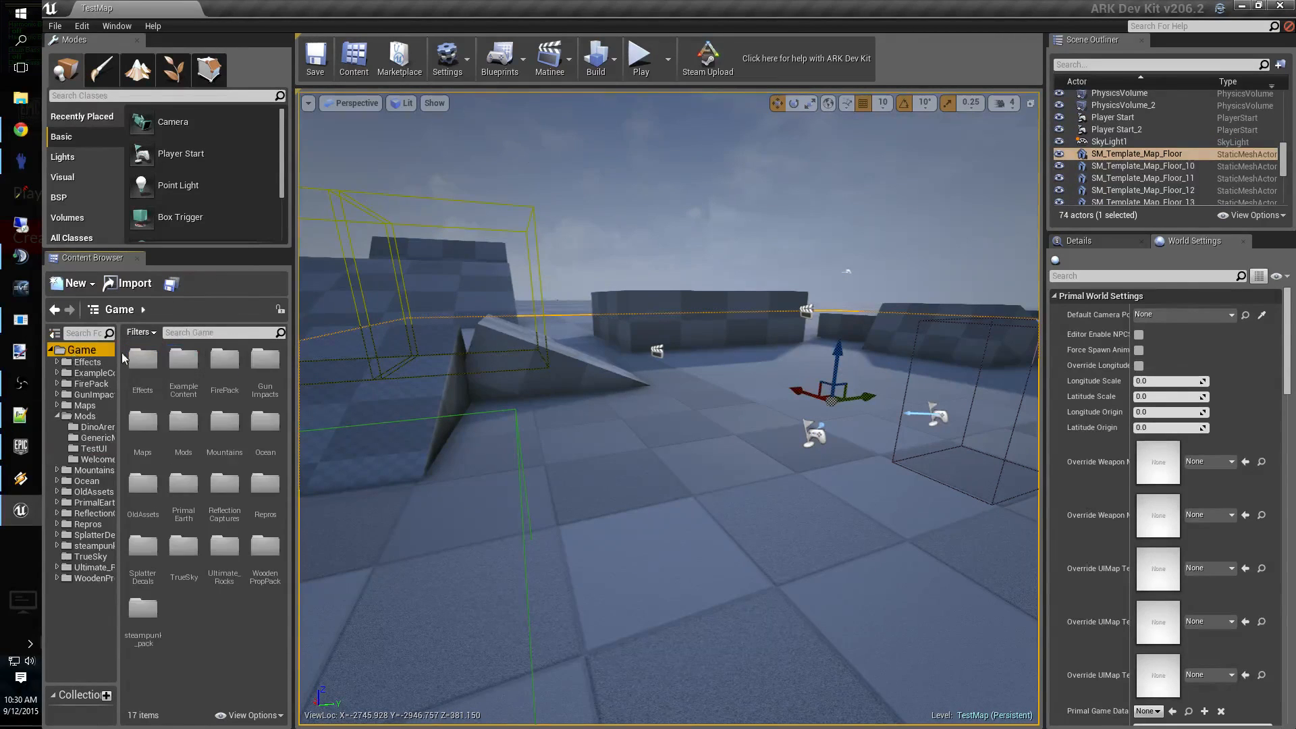
left_click(200, 333)
type("playerpawn")
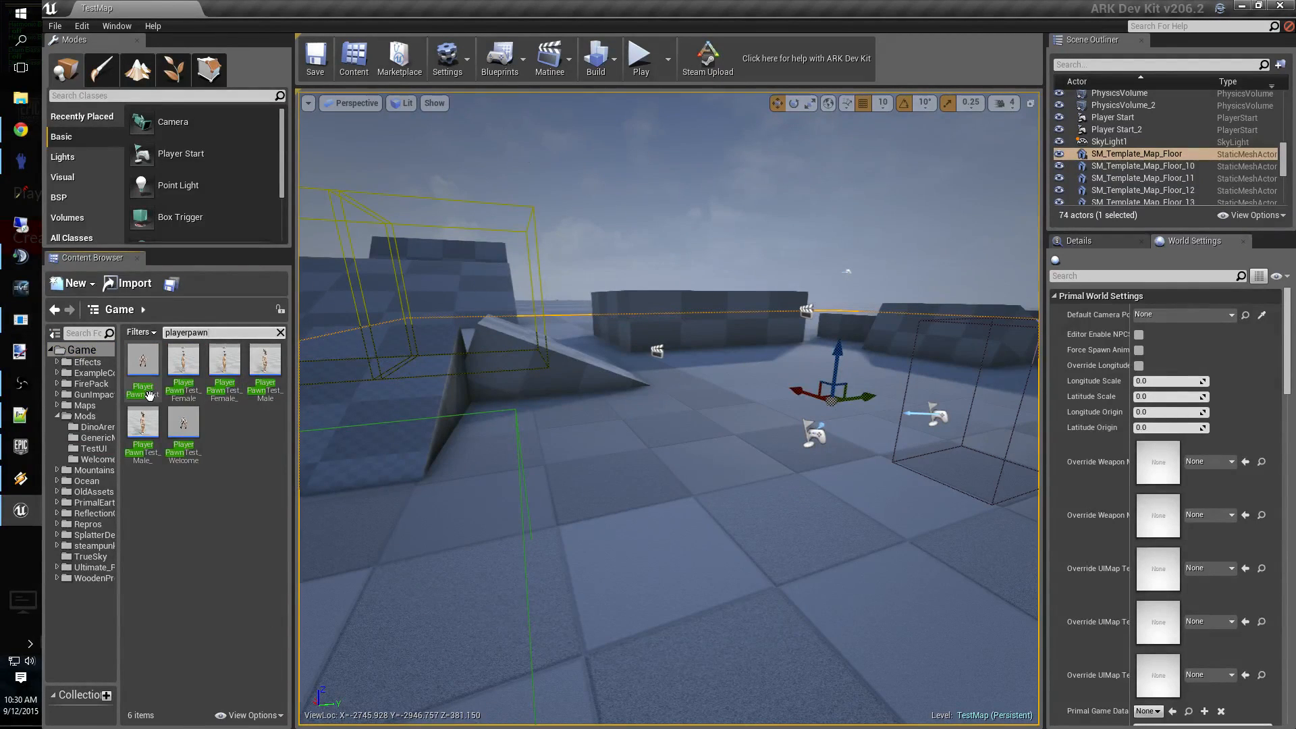
left_click(188, 386)
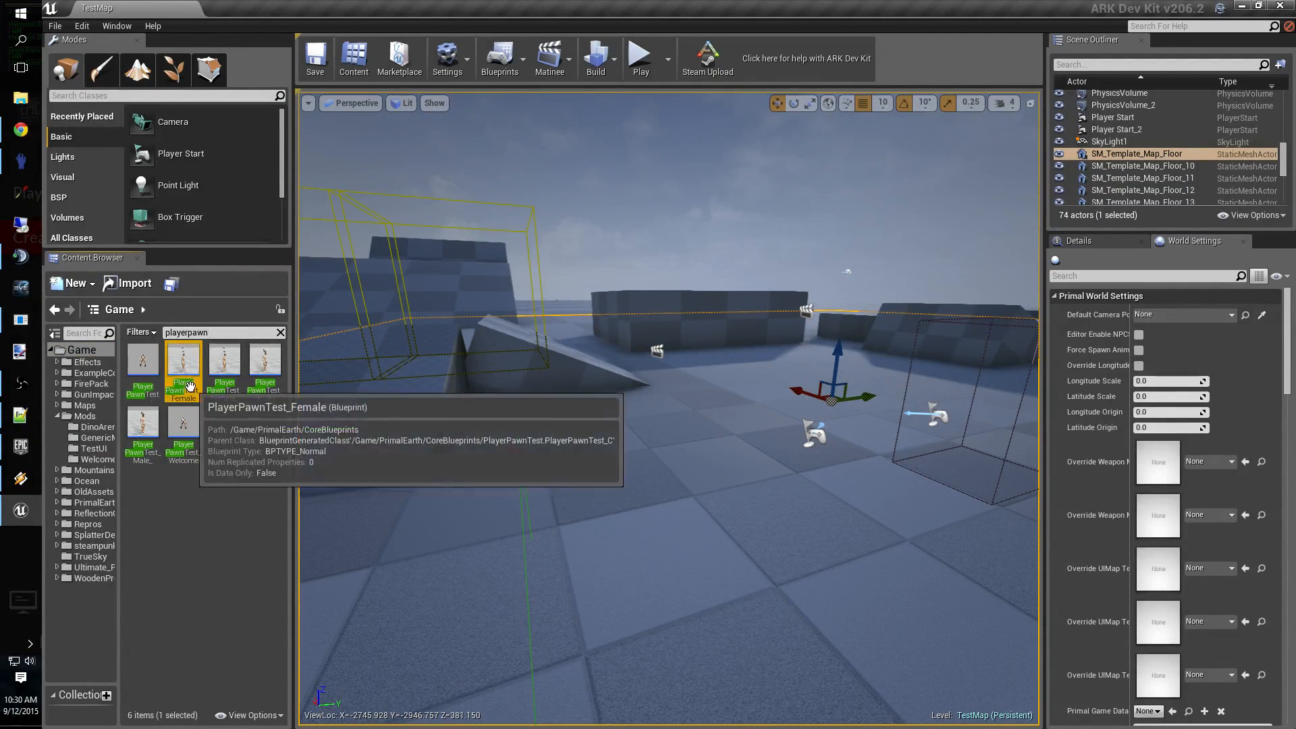
left_click(143, 375)
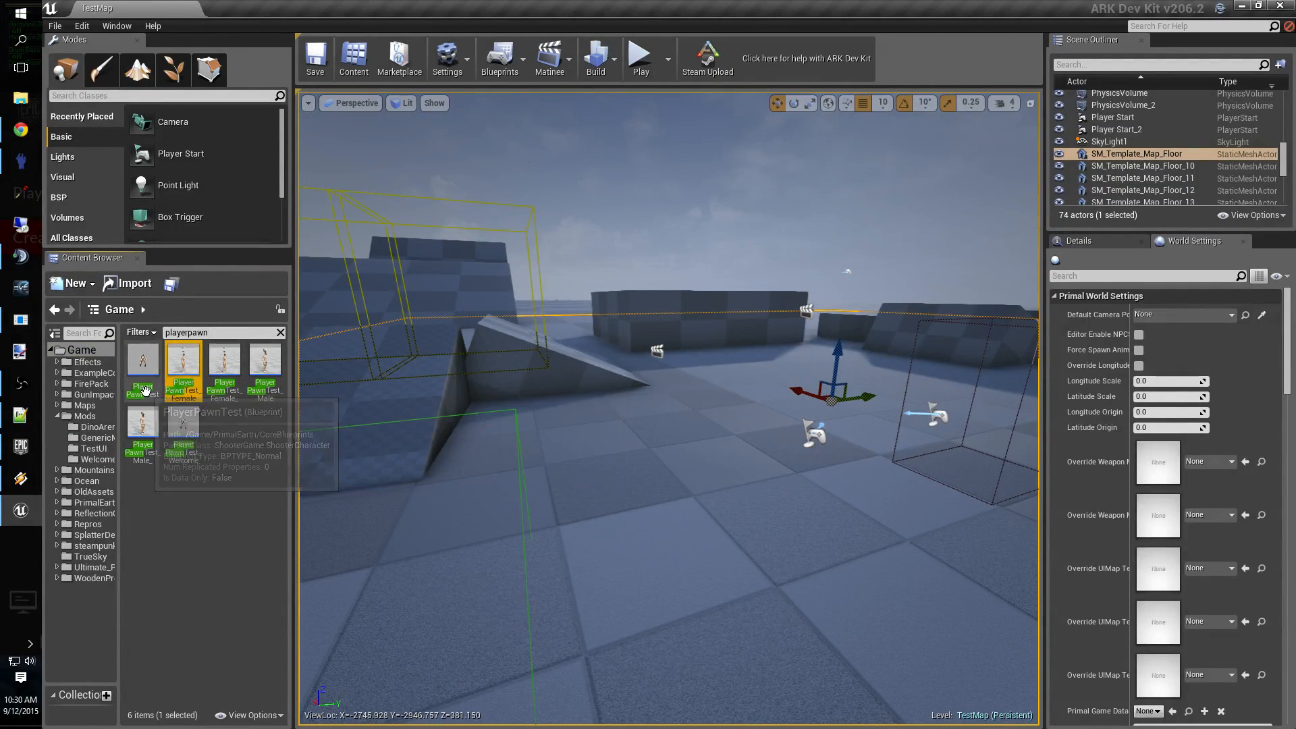
left_click(183, 388, "ctrl")
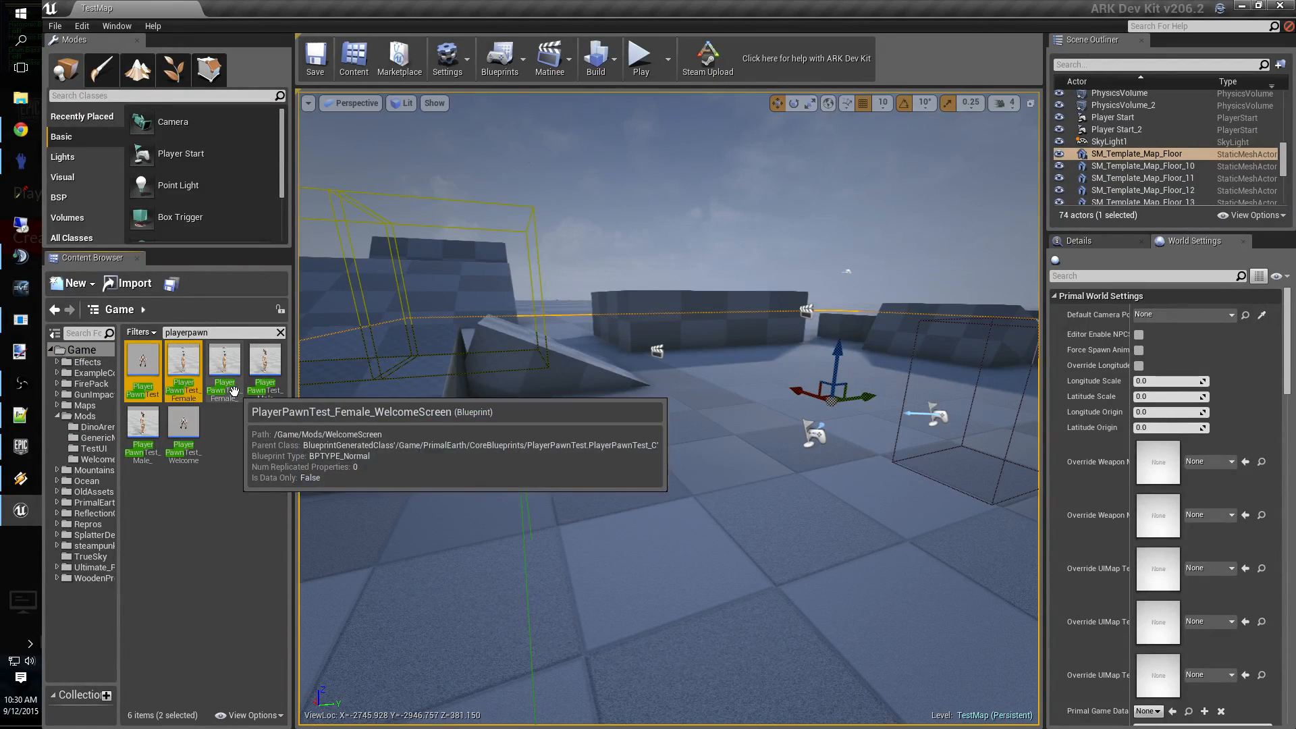
left_click(261, 386, "ctrl")
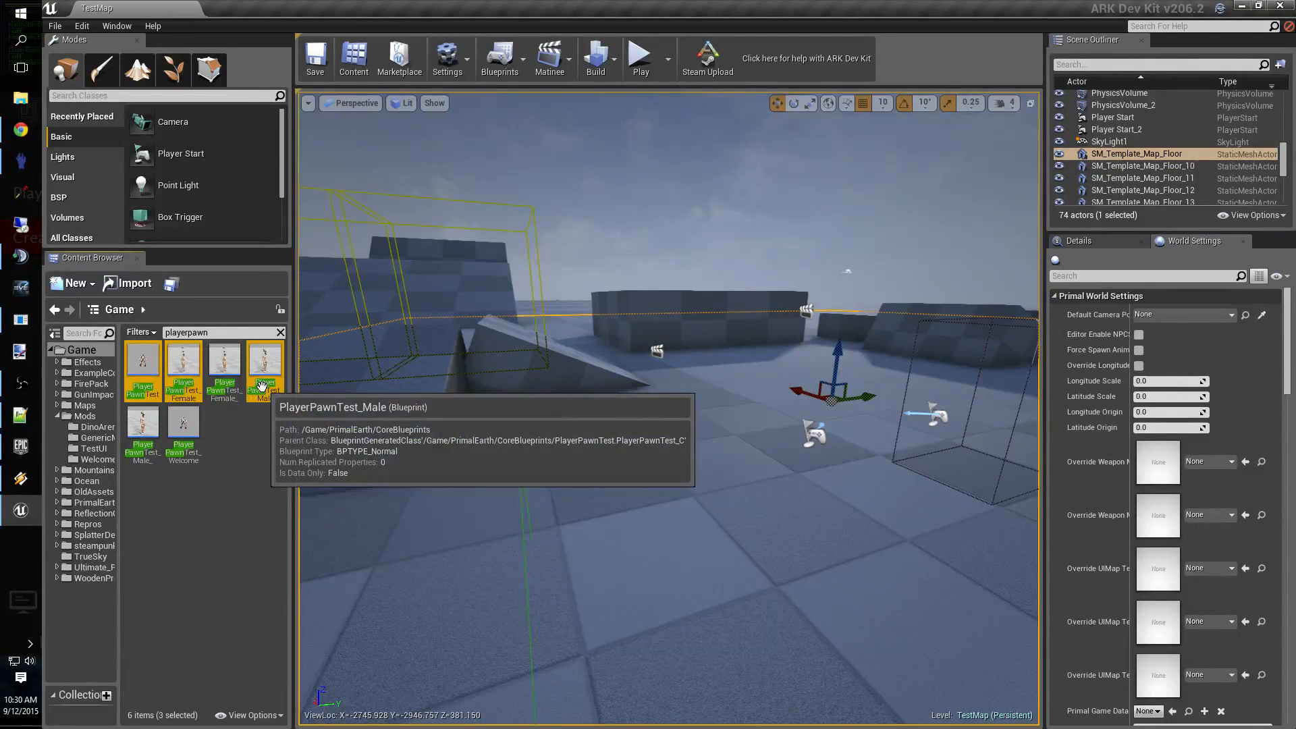
left_click_drag(262, 386, 95, 450)
left_click(133, 470)
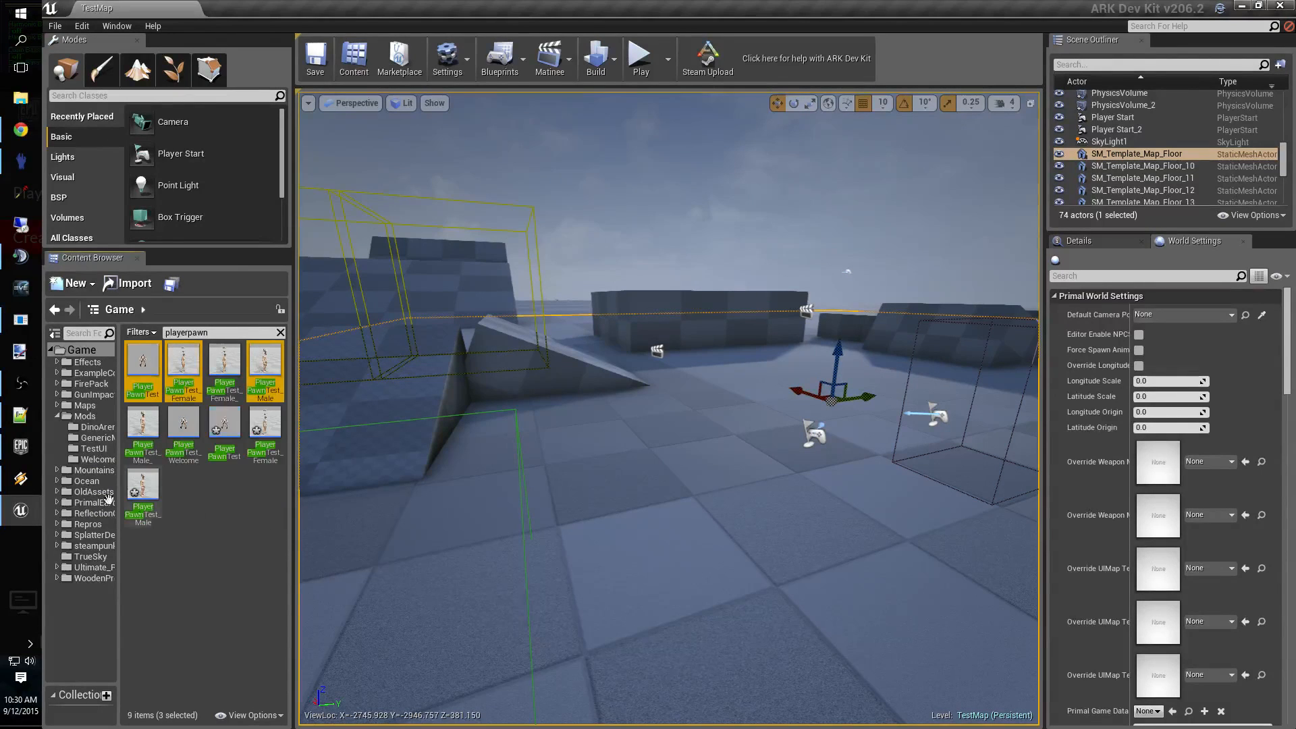
Clear the asset search and import the gui_bg_trans image into the TestUI folder, accepting its non-power-of-two size.
left_click(280, 332)
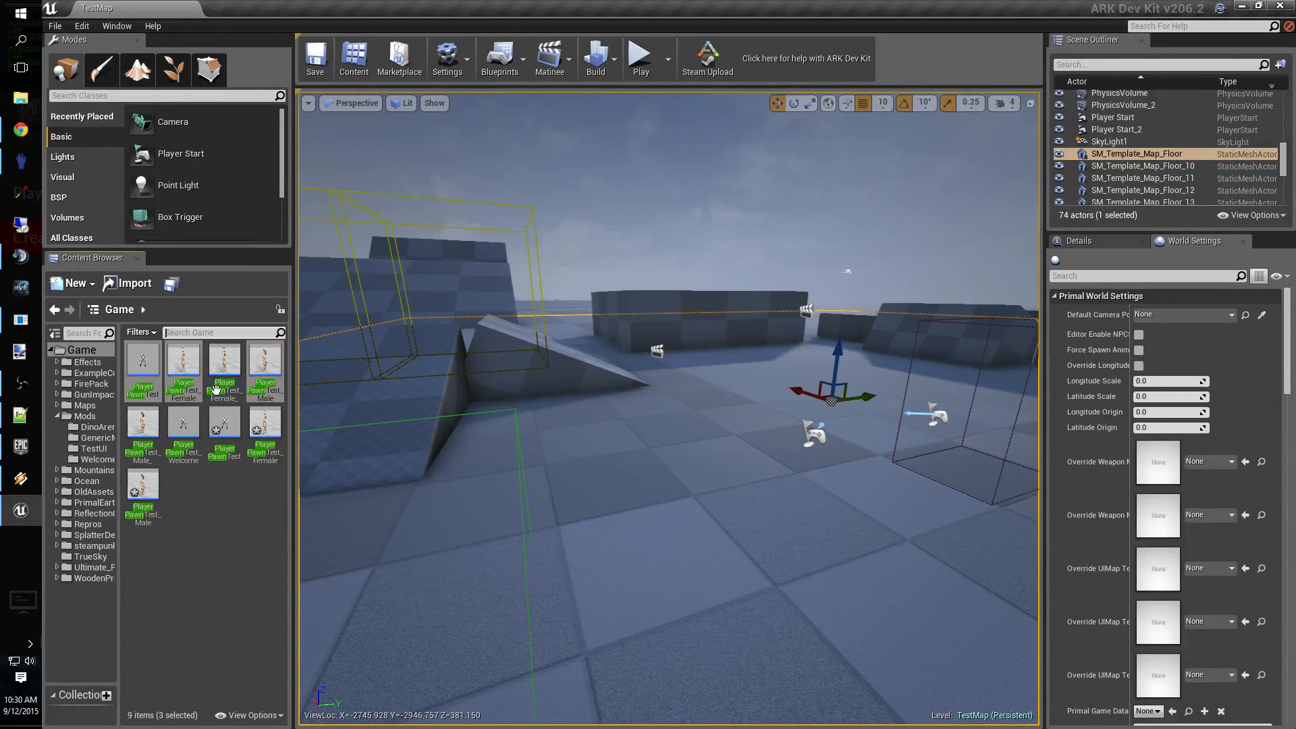
left_click(102, 448)
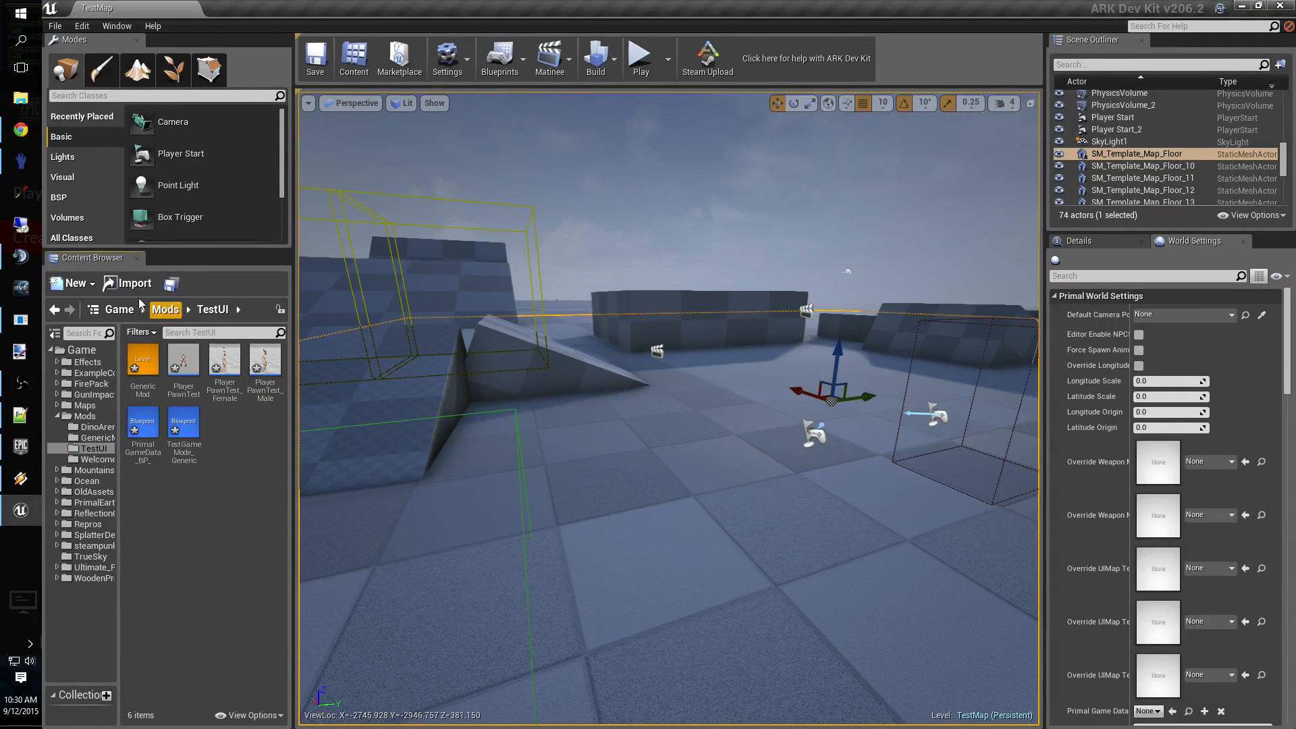
left_click(126, 283)
left_click(274, 119)
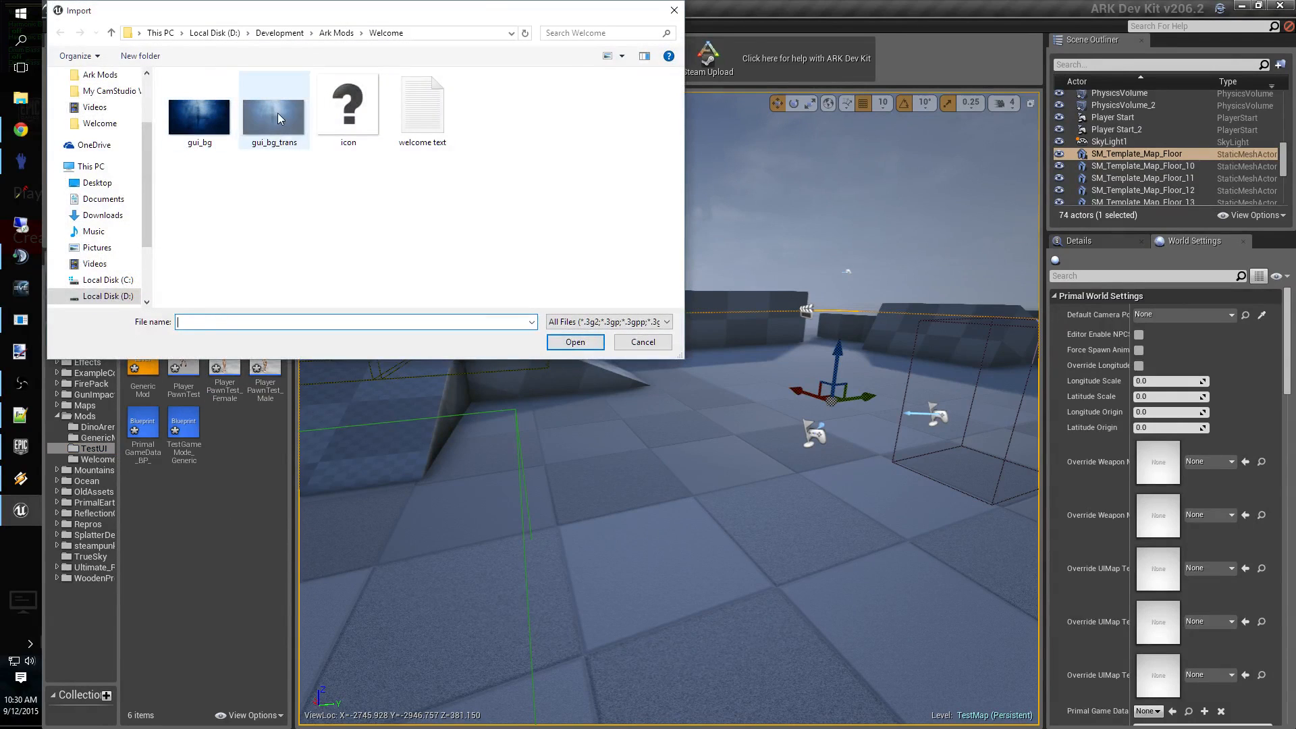
left_click(575, 342)
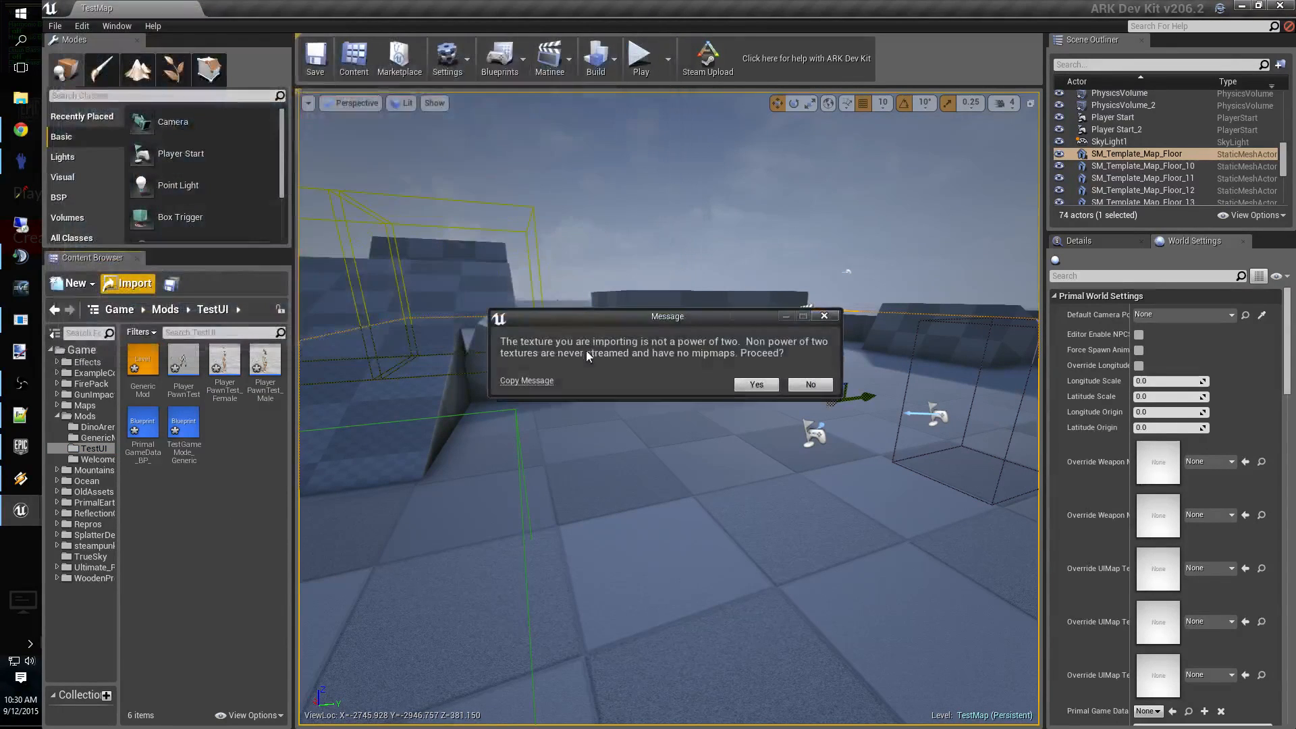
left_click(755, 385)
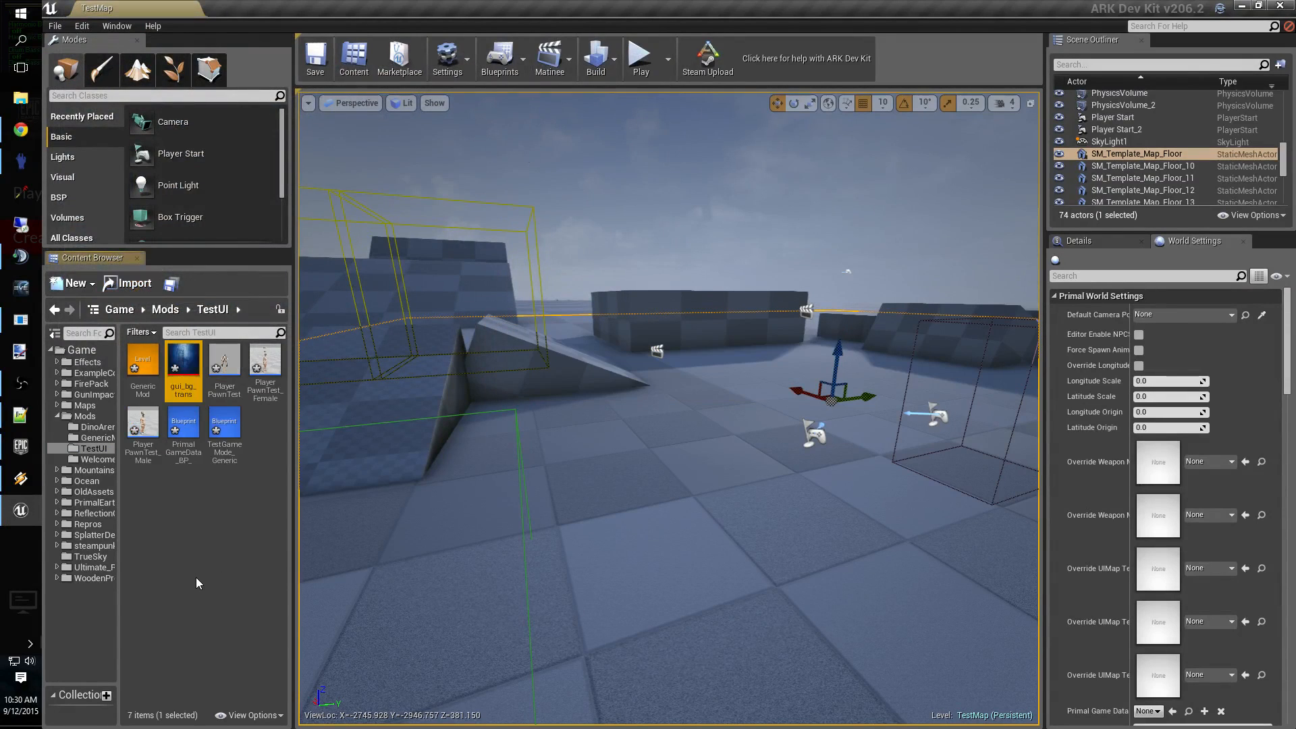
Rename the imported background texture as gui_bg_trans_TestUI.
left_click(185, 389)
key("End")
type("_")
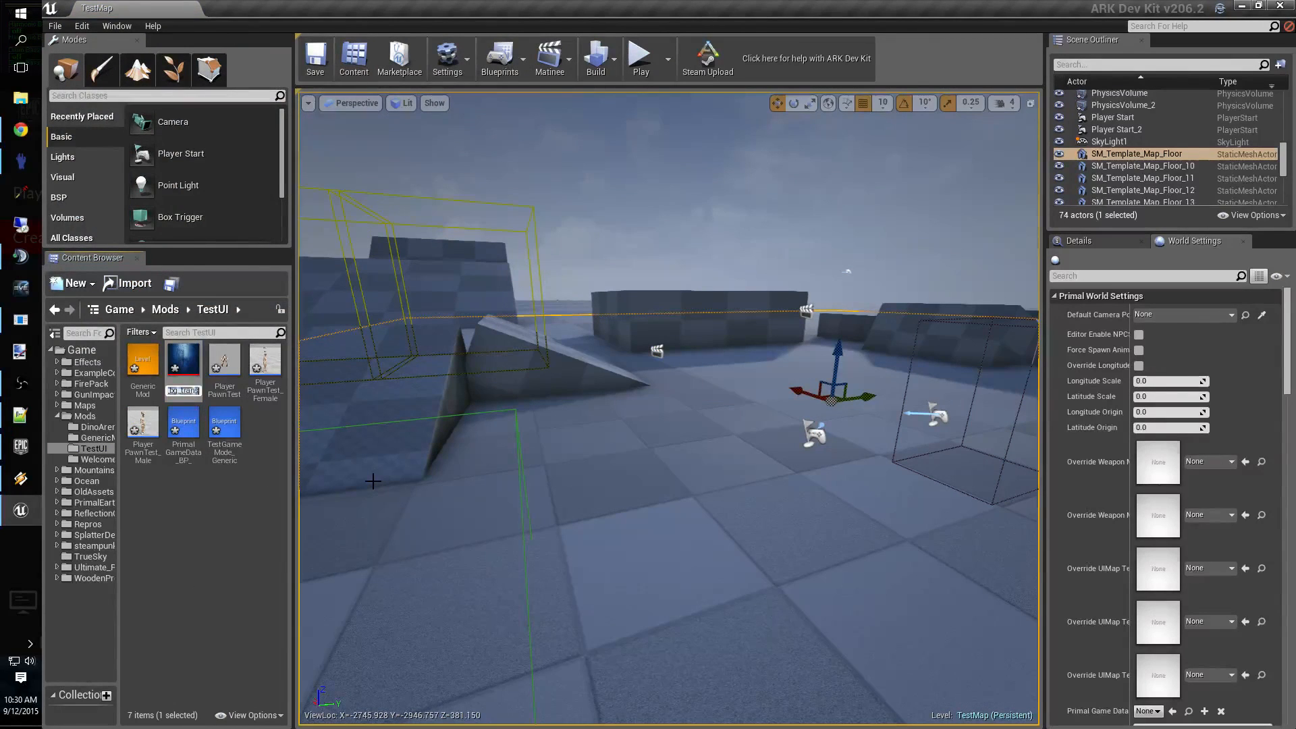
type("TestUI")
key("Return")
Rename the copied GenericMod level as TestUI.
left_click(140, 379)
left_click(147, 389)
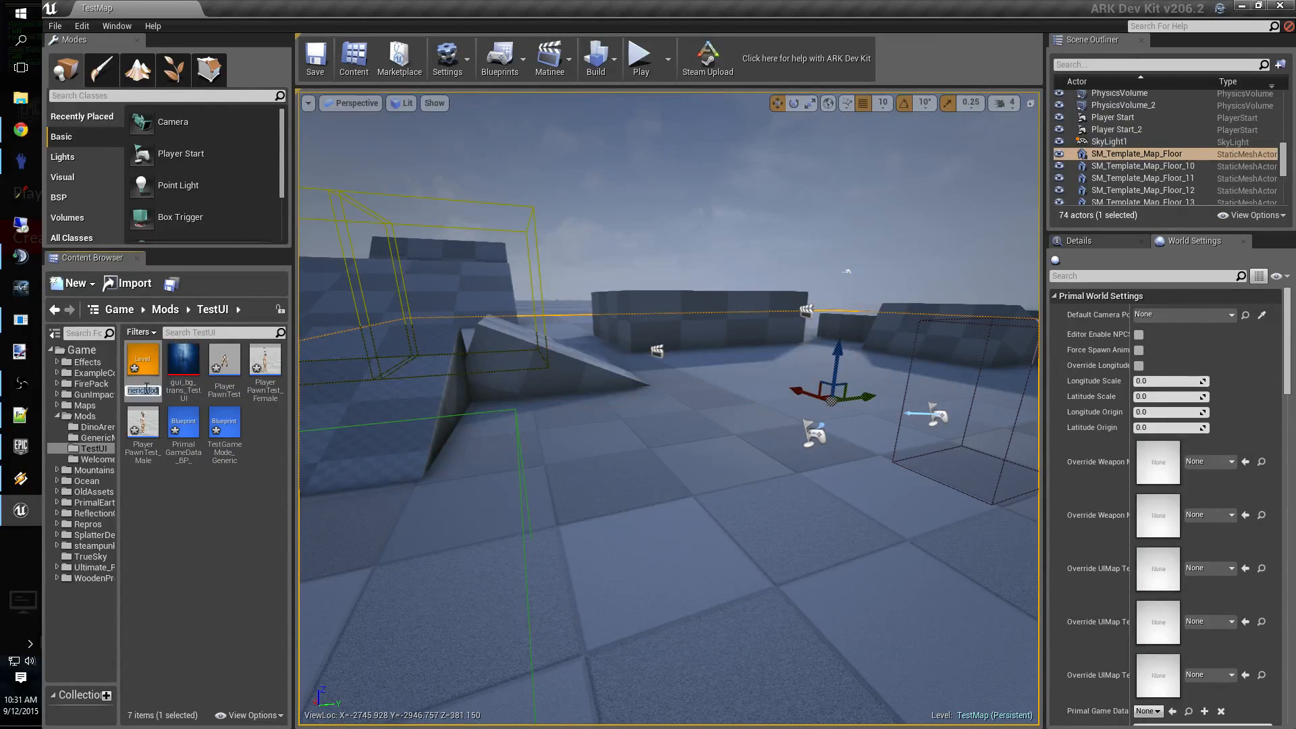
type("TestUI")
key("Return")
Rename the copied female player pawn blueprint as PlayerPawnTest_Female_TestUI.
left_click(232, 391)
left_click(232, 392)
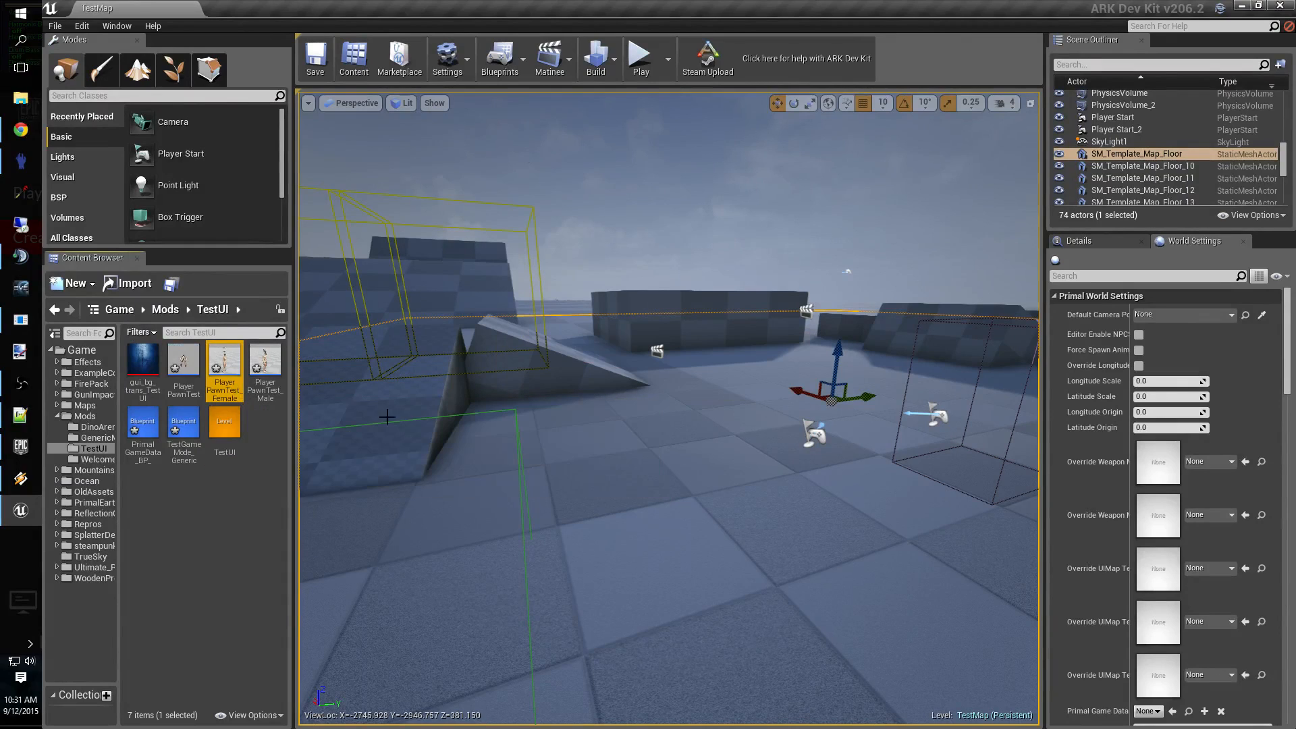
type("_TestUI")
key("Return")
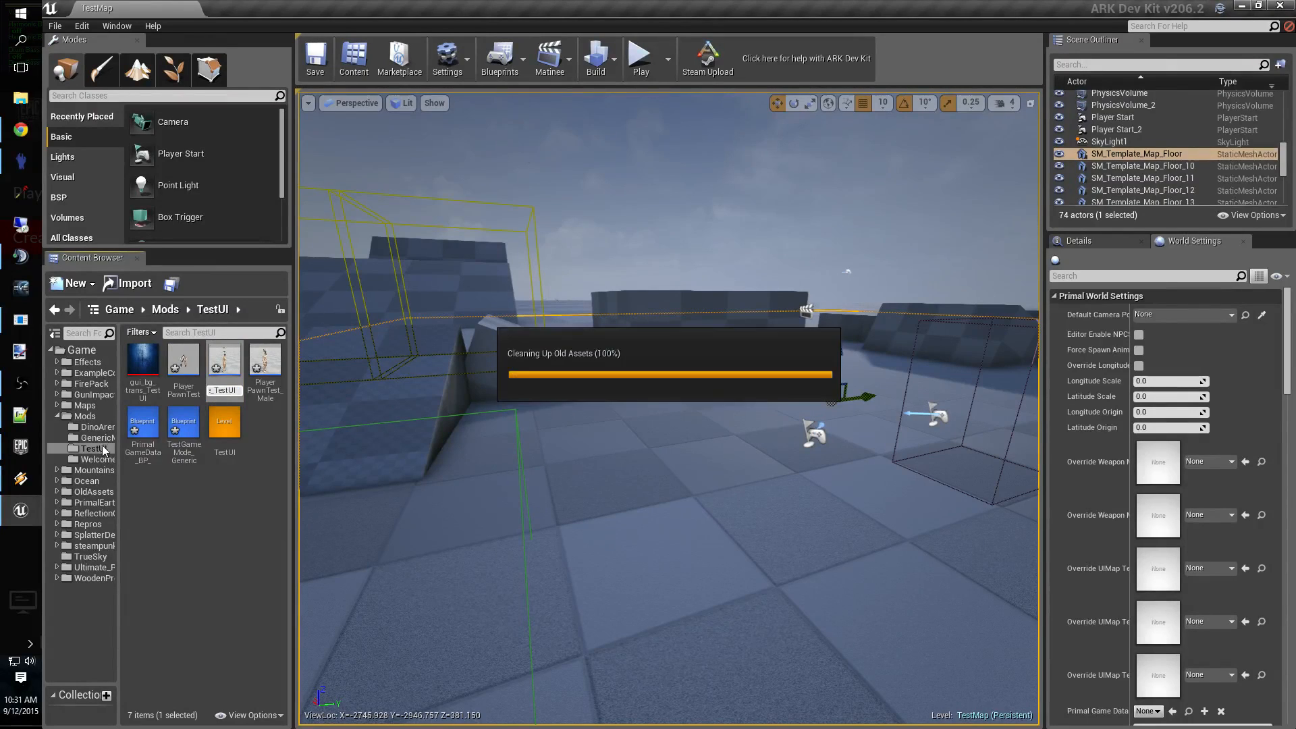
Rename the copied male player pawn blueprint as PlayerPawnTest_Male_TestUI.
left_click(273, 392)
key("F2")
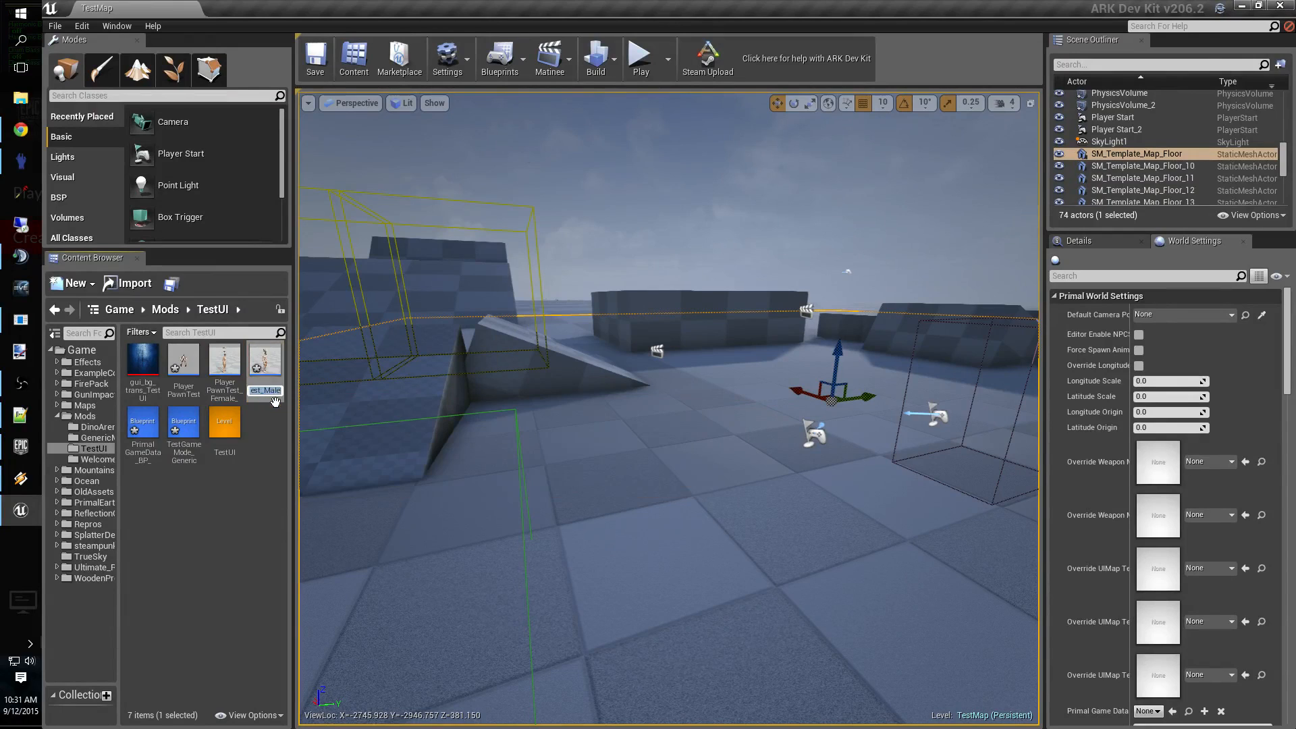
key("Right")
type("_TestUI")
key("Return")
Rename the copied primal game data blueprint as PrimalGameData_BP_TestUI.
left_click(147, 458)
left_click(148, 458)
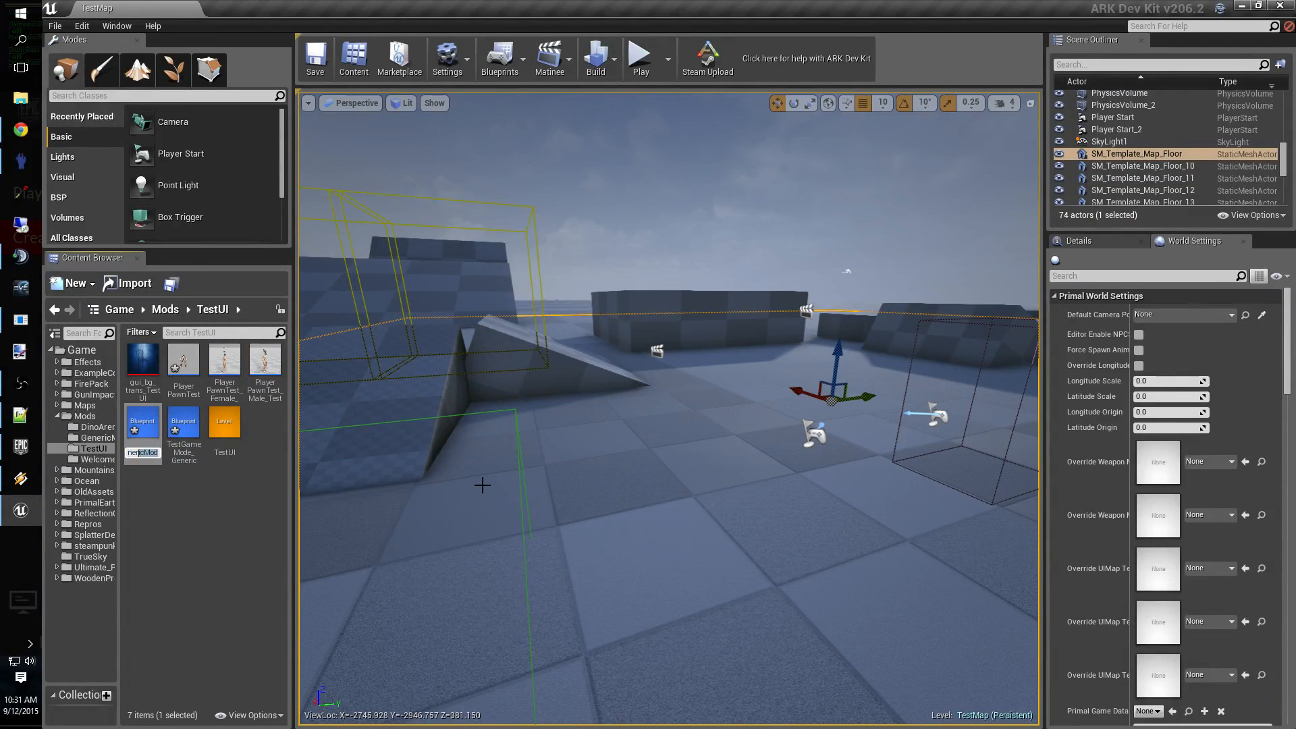
type("TestUI")
key("Return")
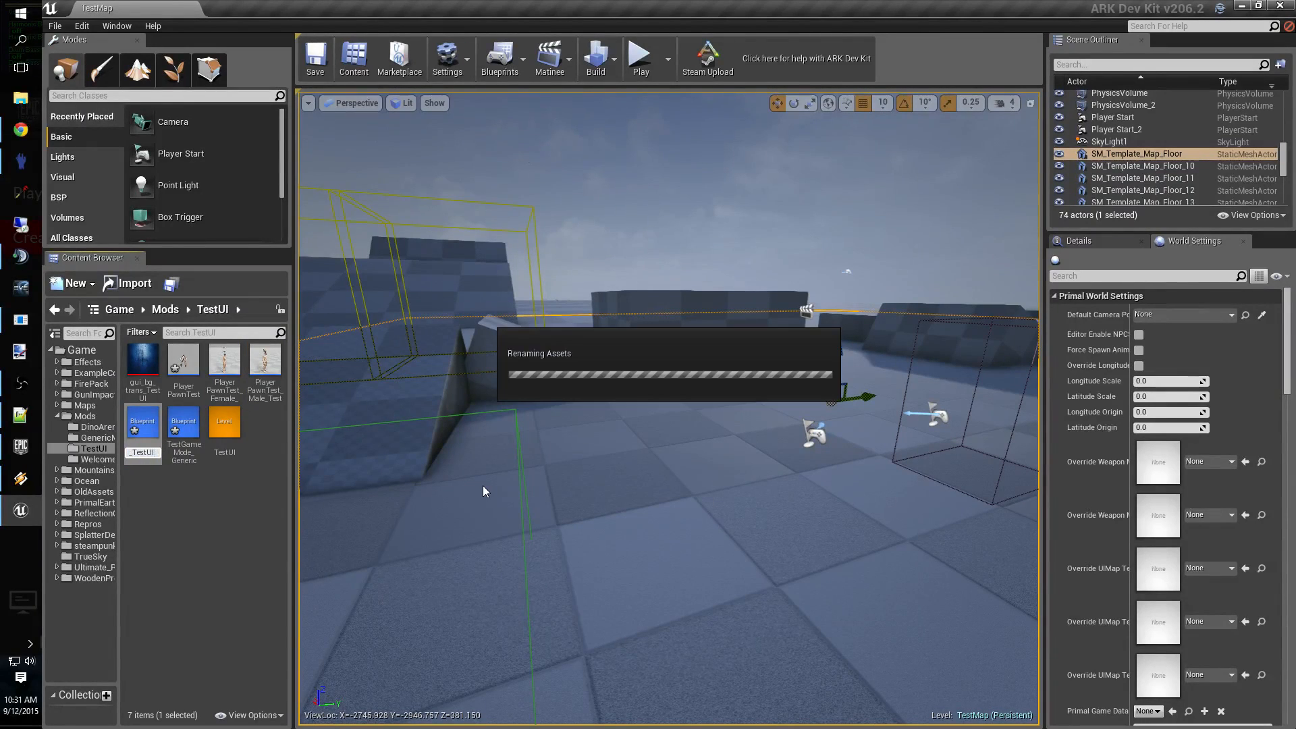
Rename the copied TestGameMode_GenericMod blueprint as TestGameMode_TestUI.
left_click(182, 432)
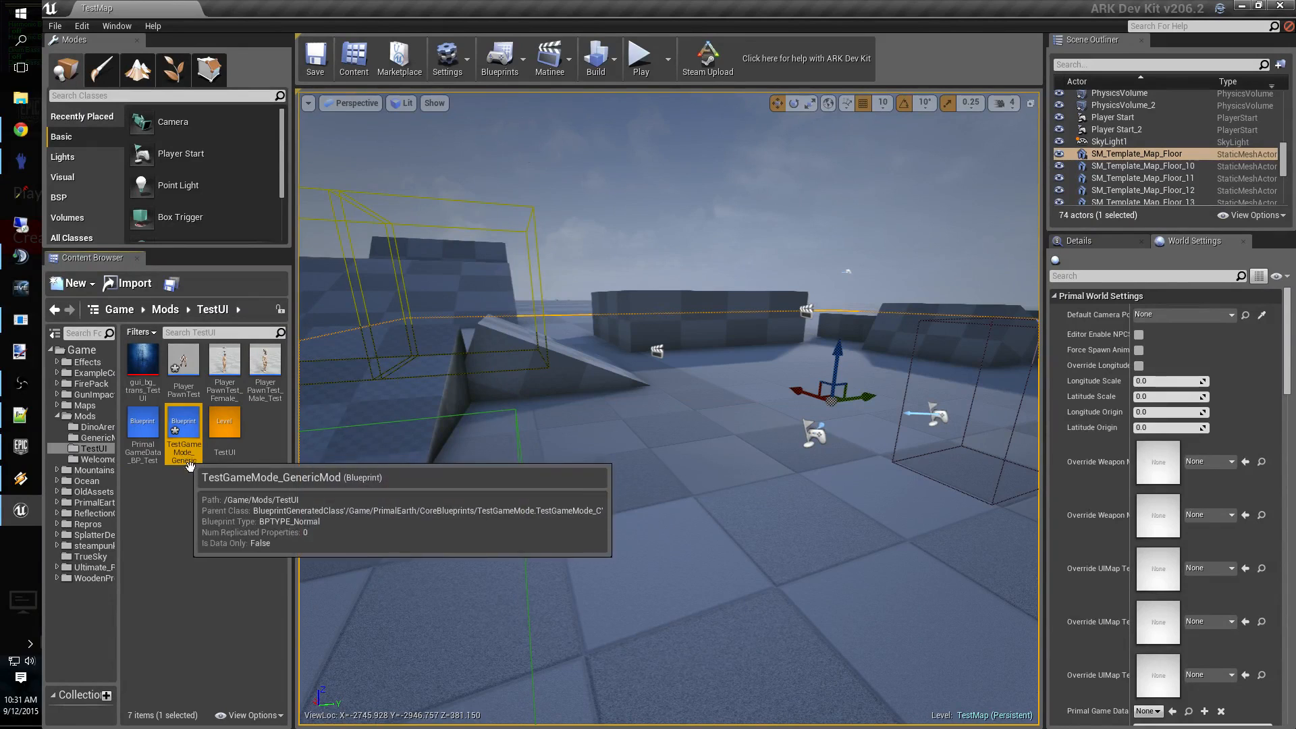
left_click(197, 453)
key("Right")
key("shift+Left")
key("shift+Left")
key("shift+Left")
key("shift+Left")
key("shift+Left")
key("shift+Left")
key("shift+Left")
key("shift+Left")
key("shift+Left")
key("shift+Left")
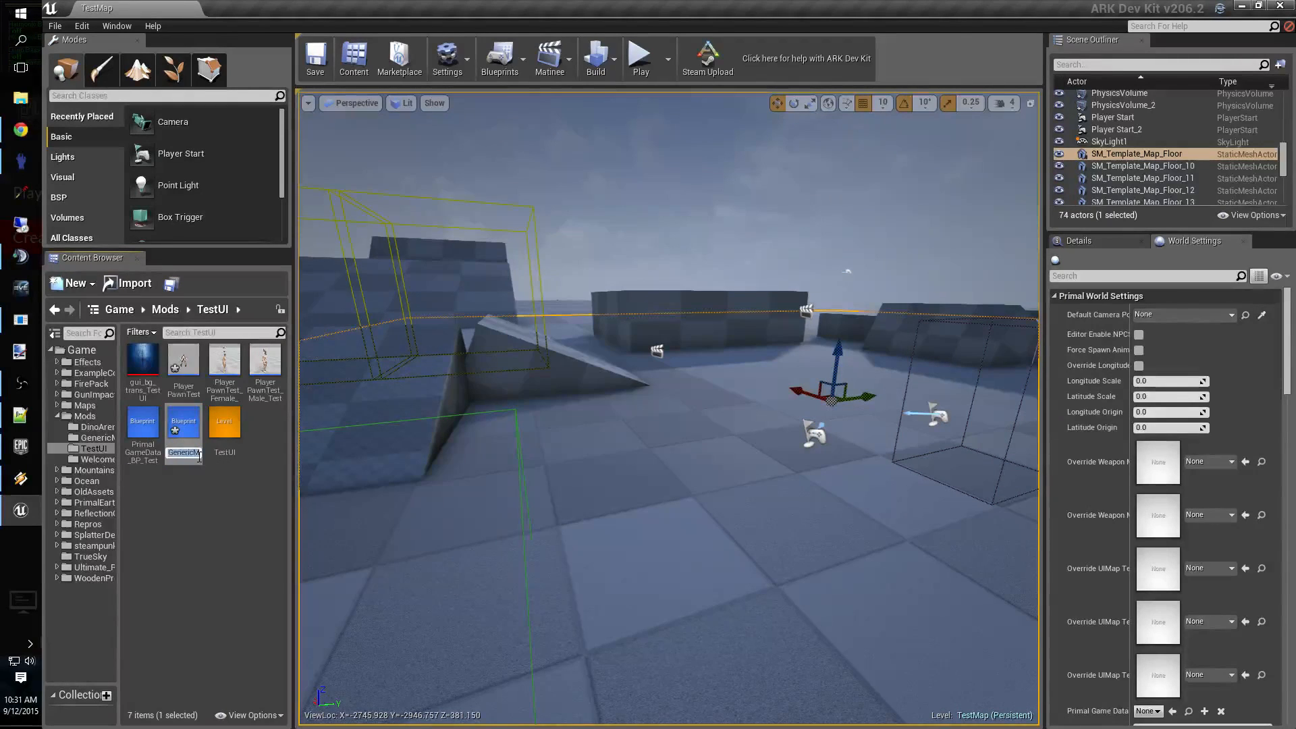
type("TestUI")
key("Return")
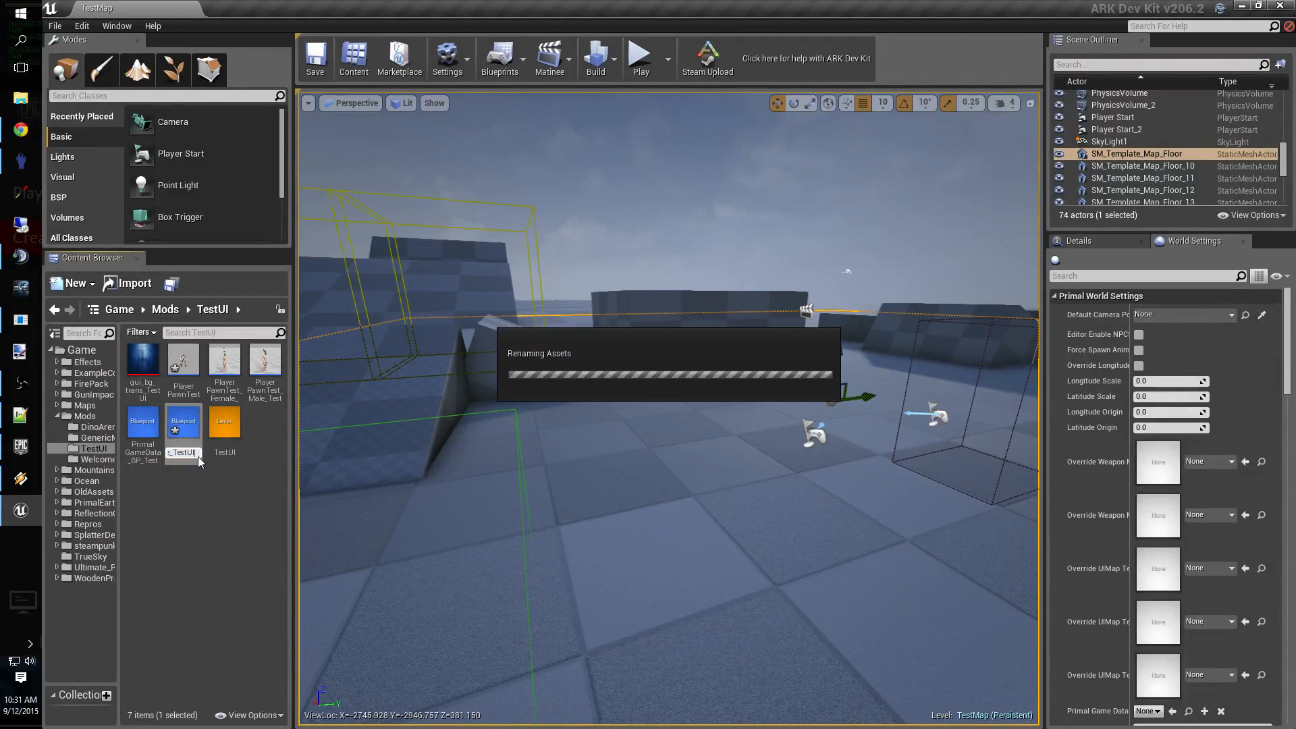
left_click(237, 510)
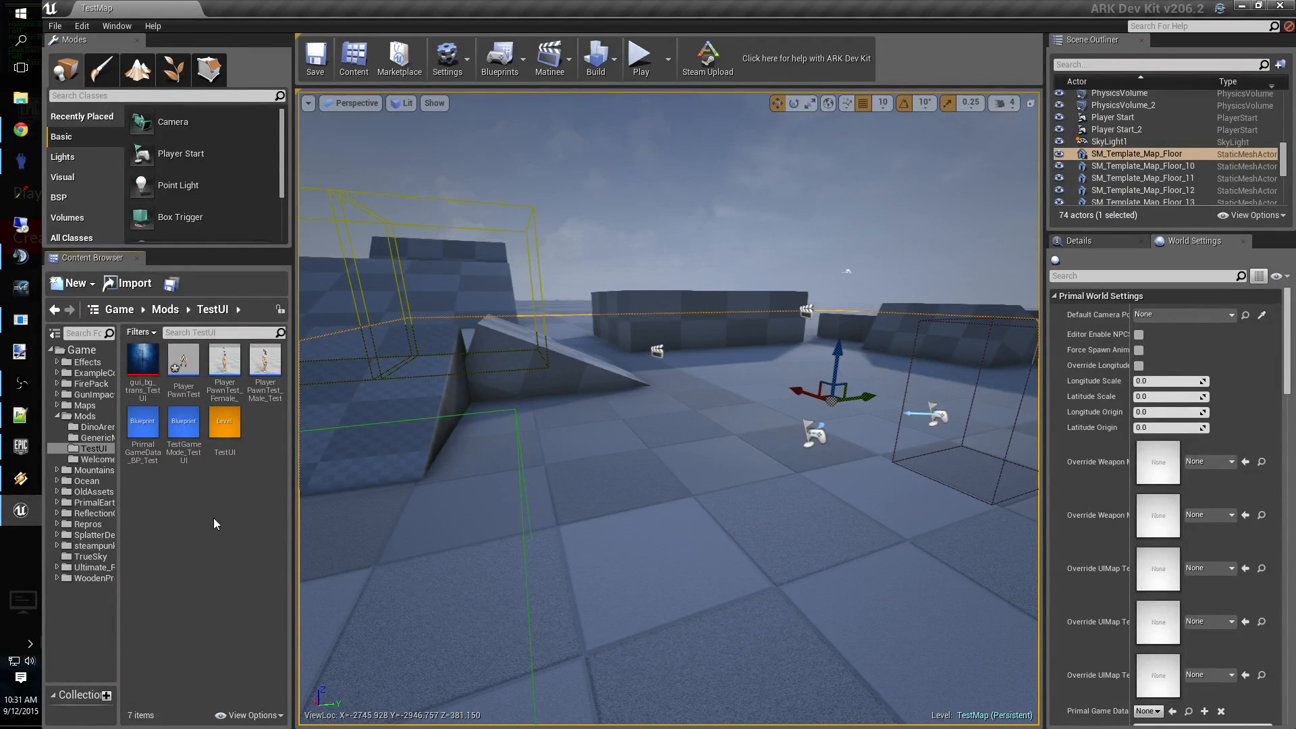
Create a Widget Blueprint named TestUI_BP in the TestUI folder and open it for editing.
right_click(213, 517)
mouse_move(266, 496)
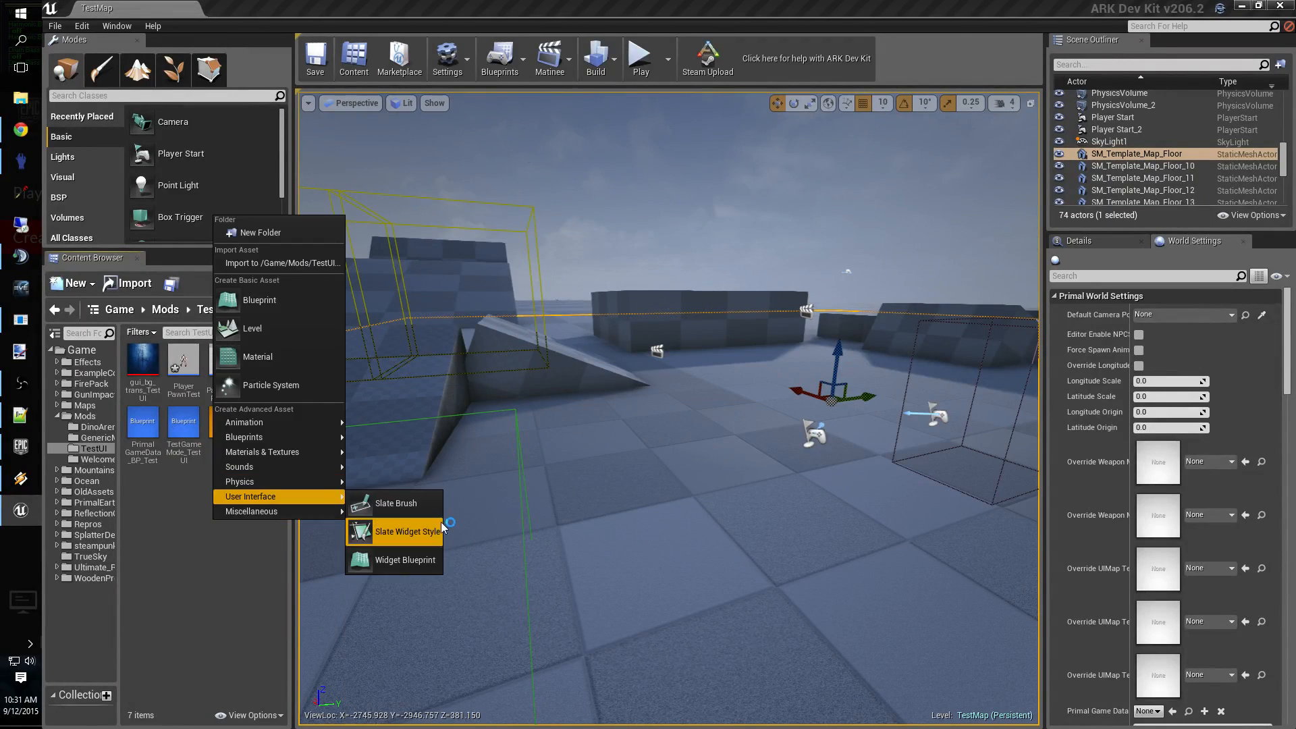
left_click(424, 559)
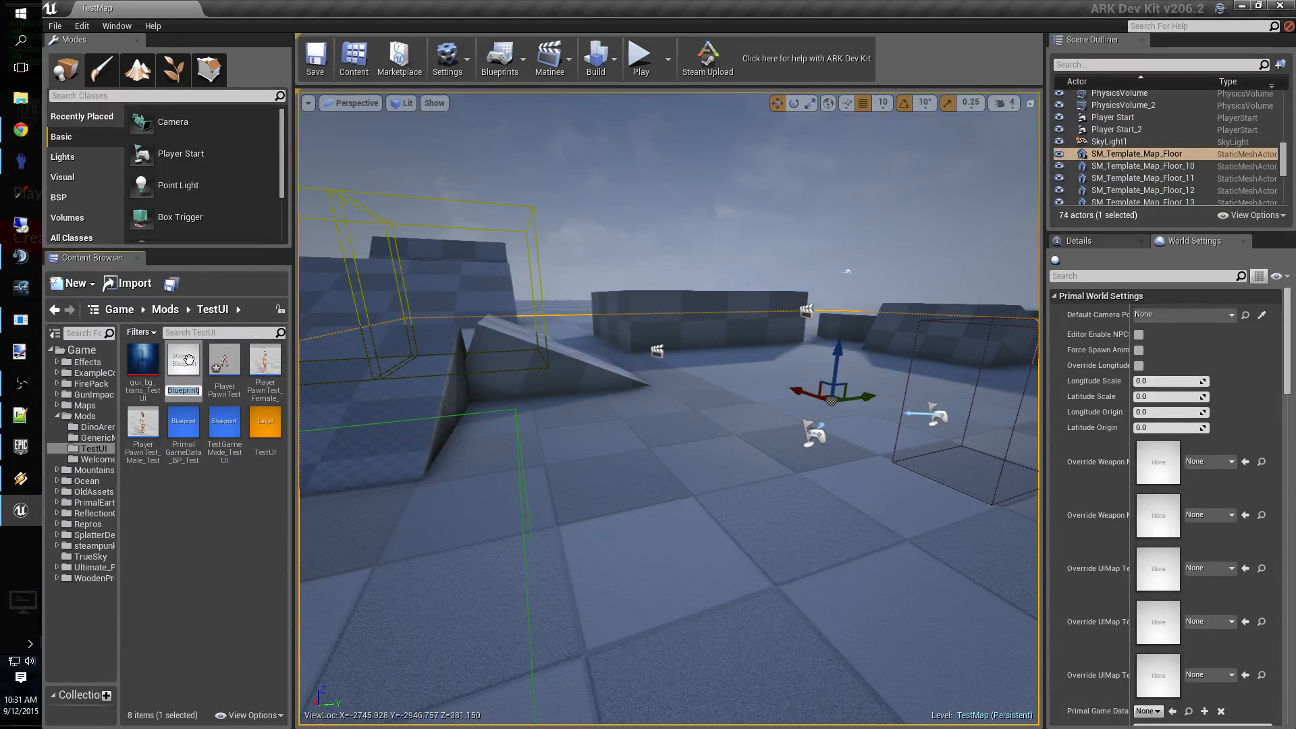
type("TestUI_")
type("BP")
key("Return")
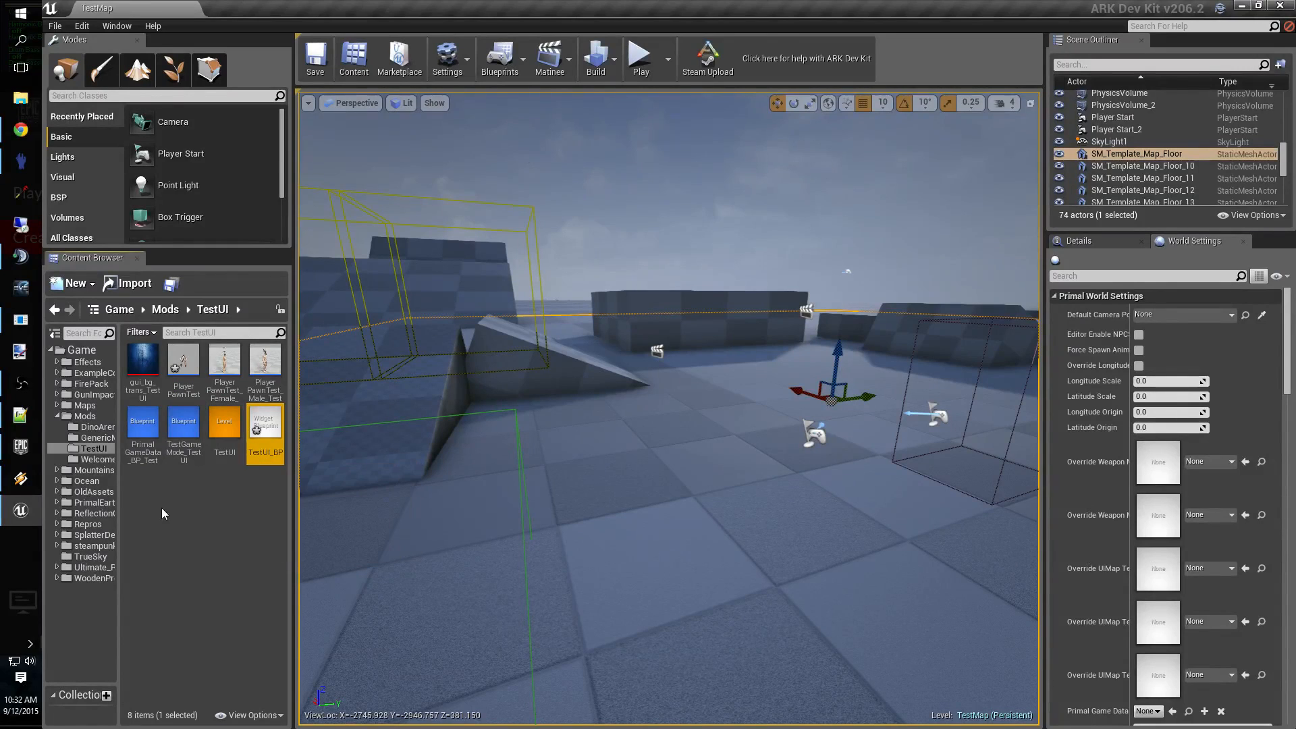
double_click(270, 449)
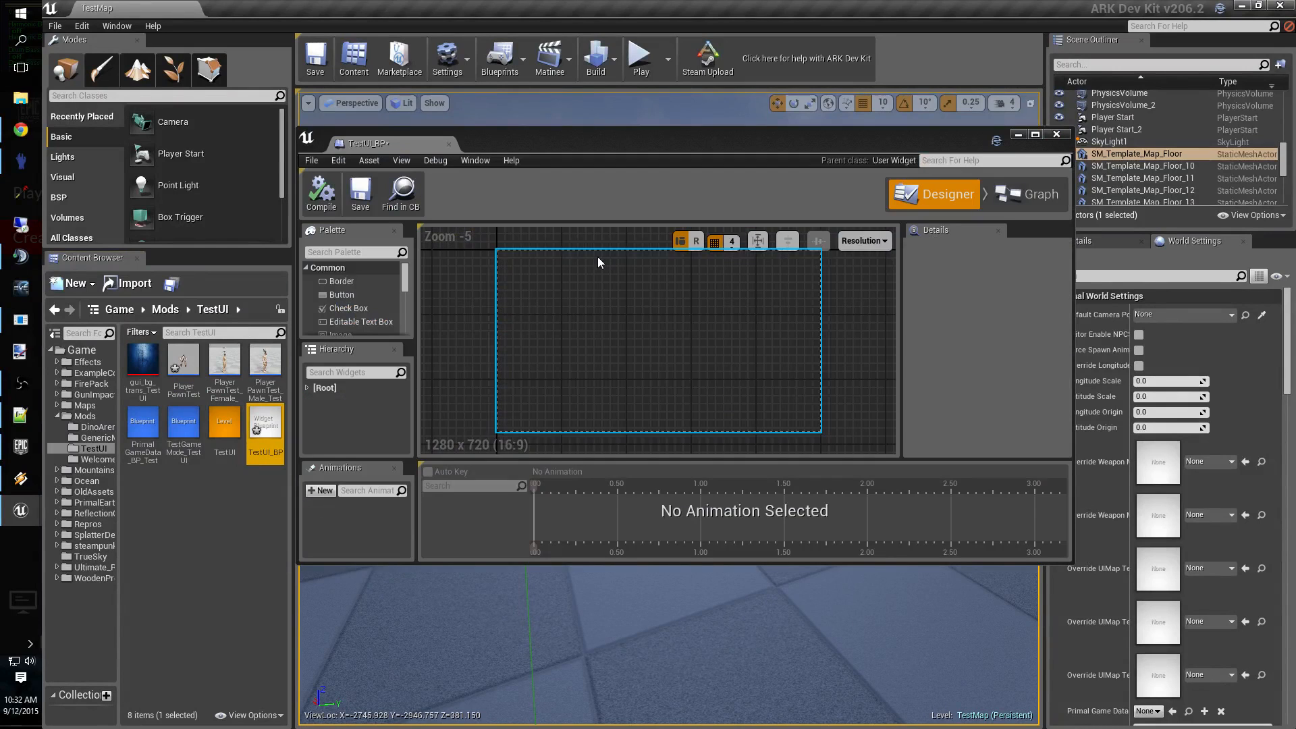
Add an Image widget to the canvas panel of the TestUI_BP widget.
left_click(1033, 135)
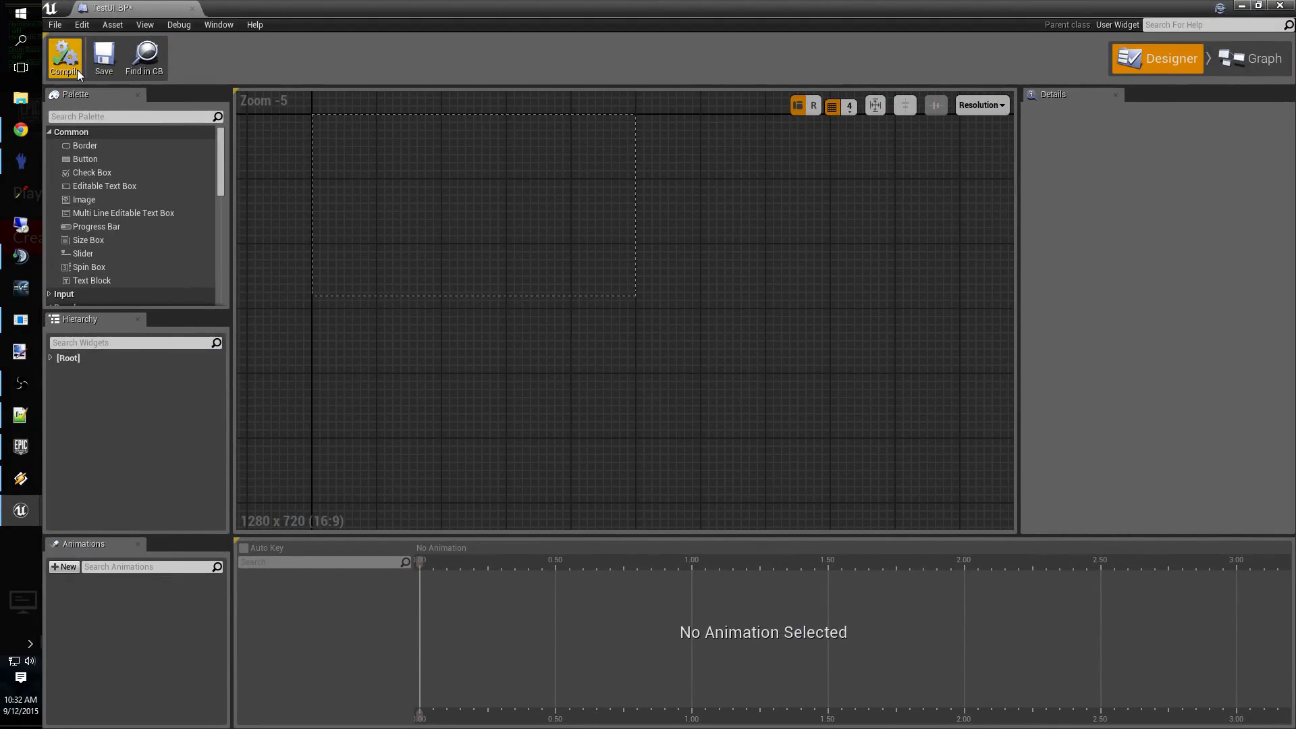
left_click(50, 358)
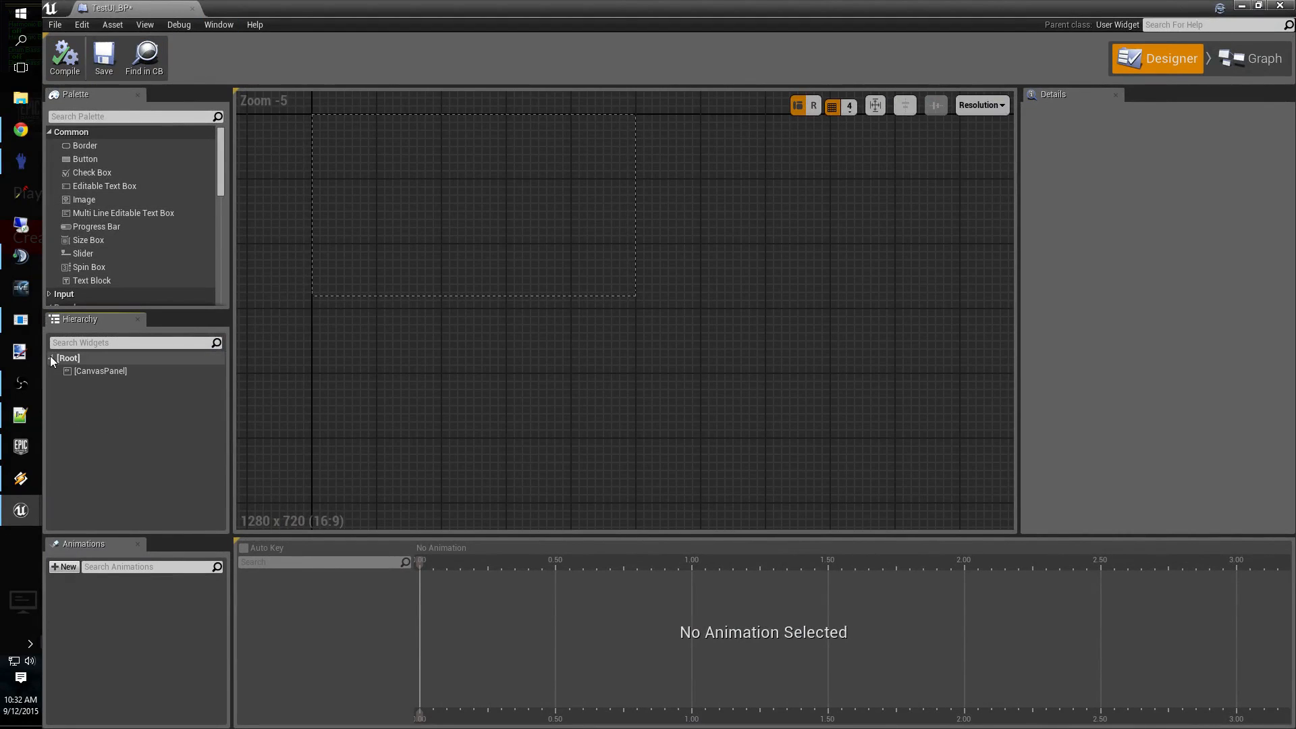
left_click(101, 371)
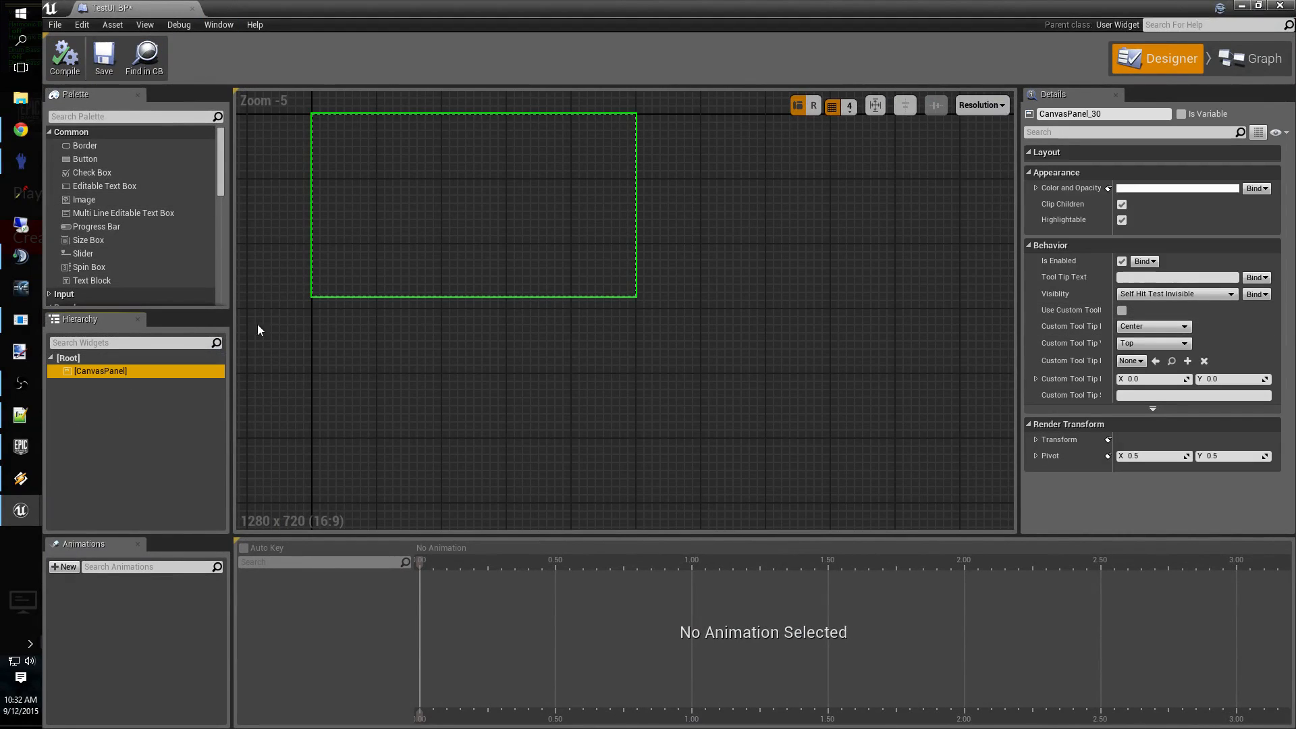
left_click_drag(84, 200, 102, 373)
Rename the new image widget as Image_BG.
left_click(140, 383)
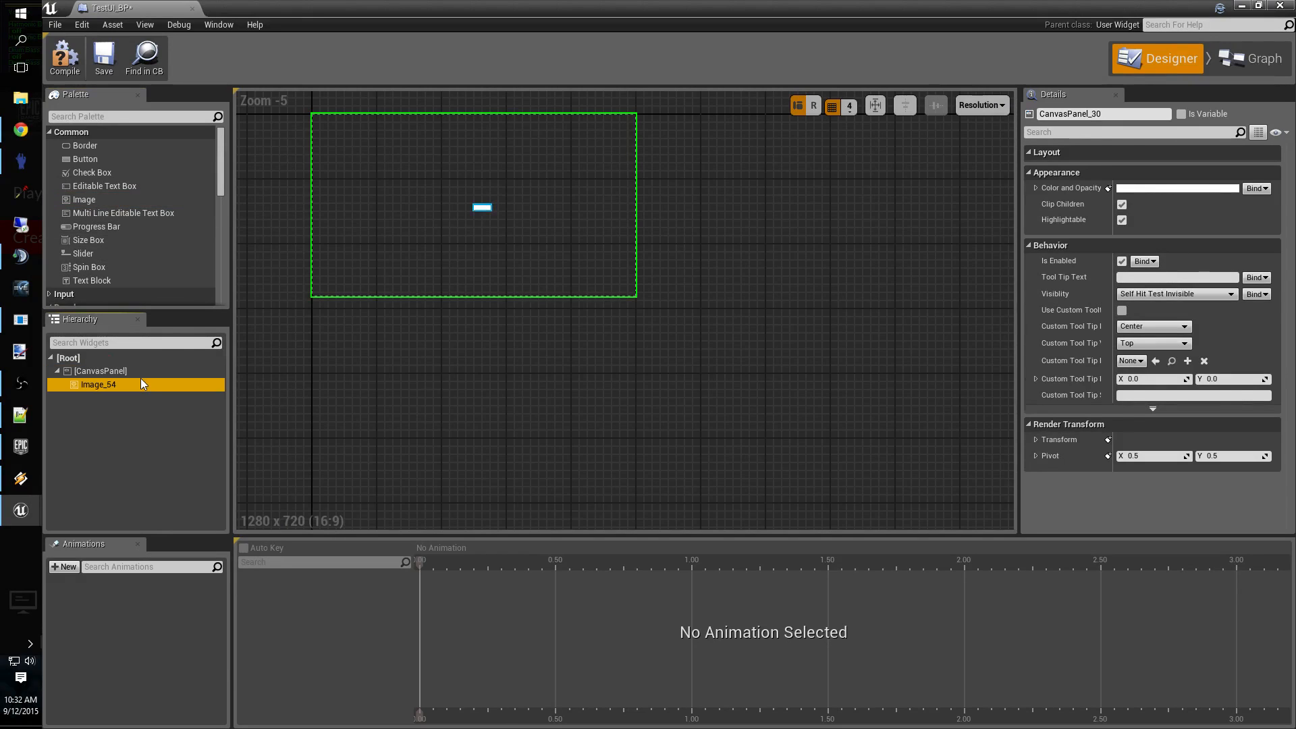
left_click(141, 383)
left_click(141, 384)
key("BackSpace")
key("BackSpace")
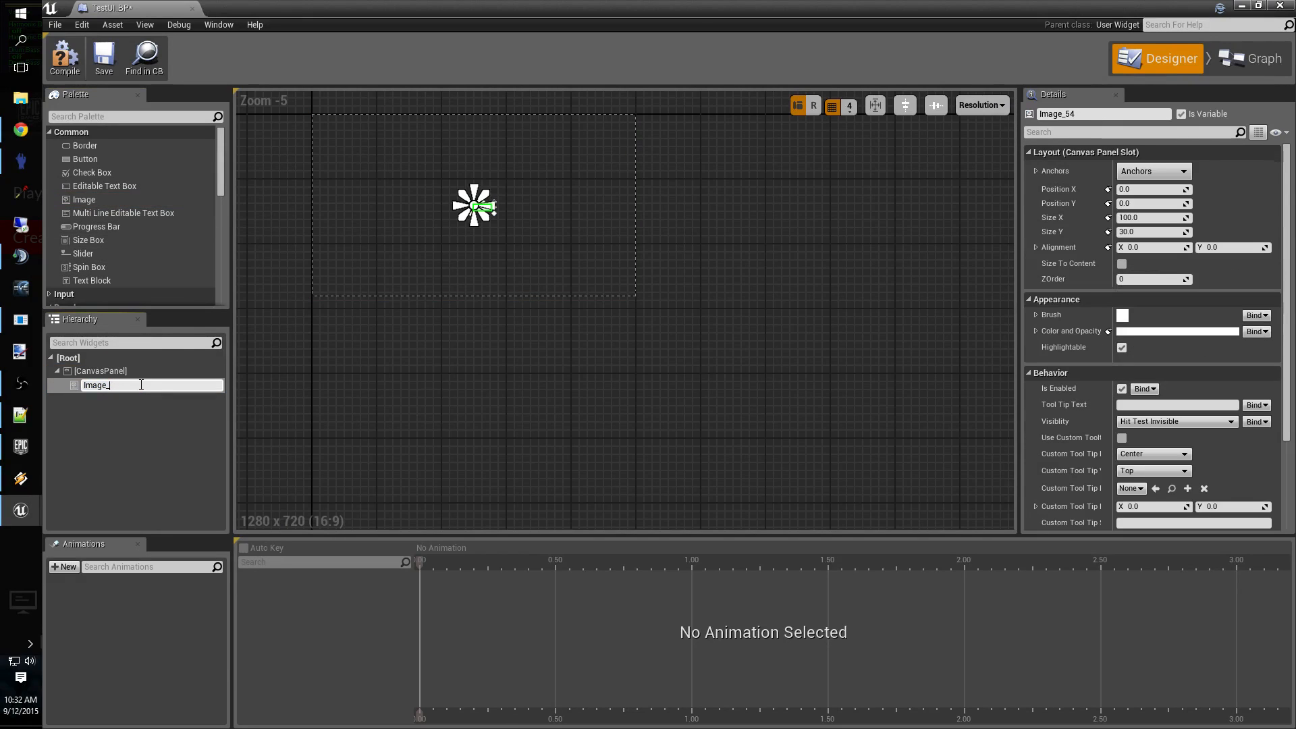
key("Return")
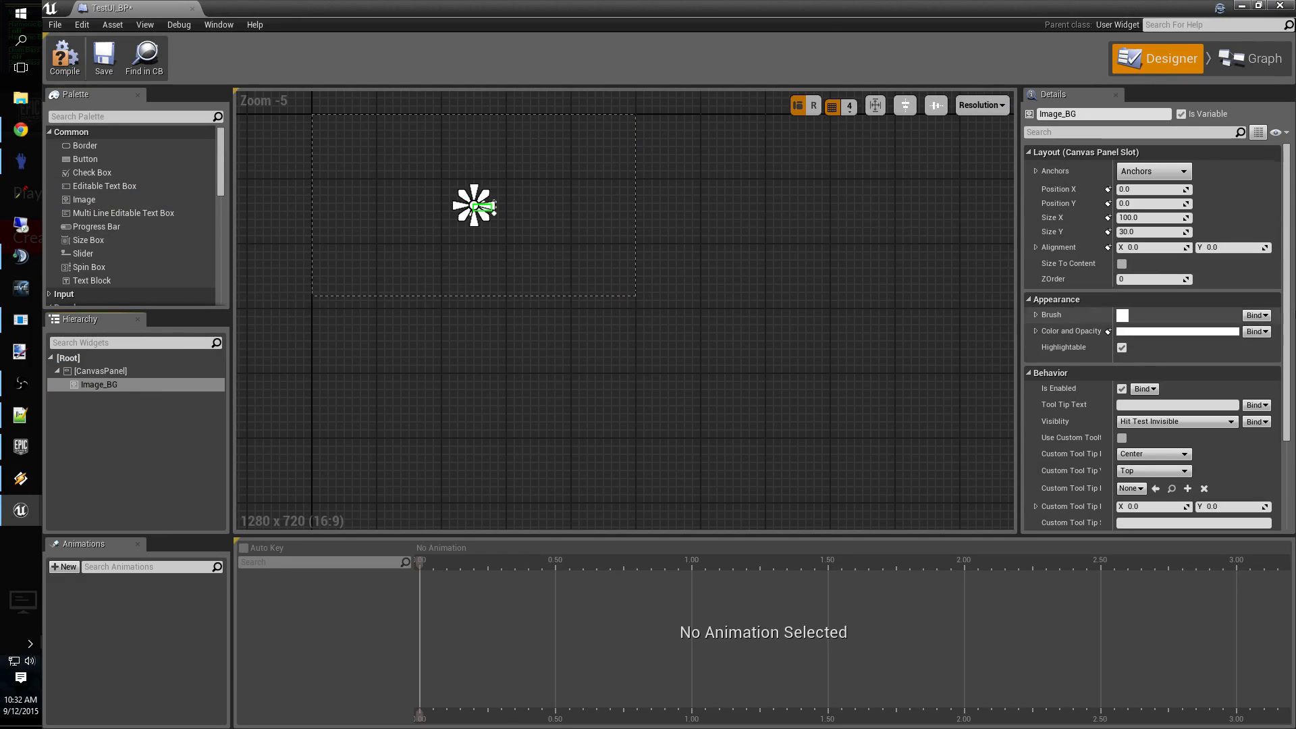
Set the size of Image_BG to 1280 in X and 720 in Y.
left_click(1140, 218)
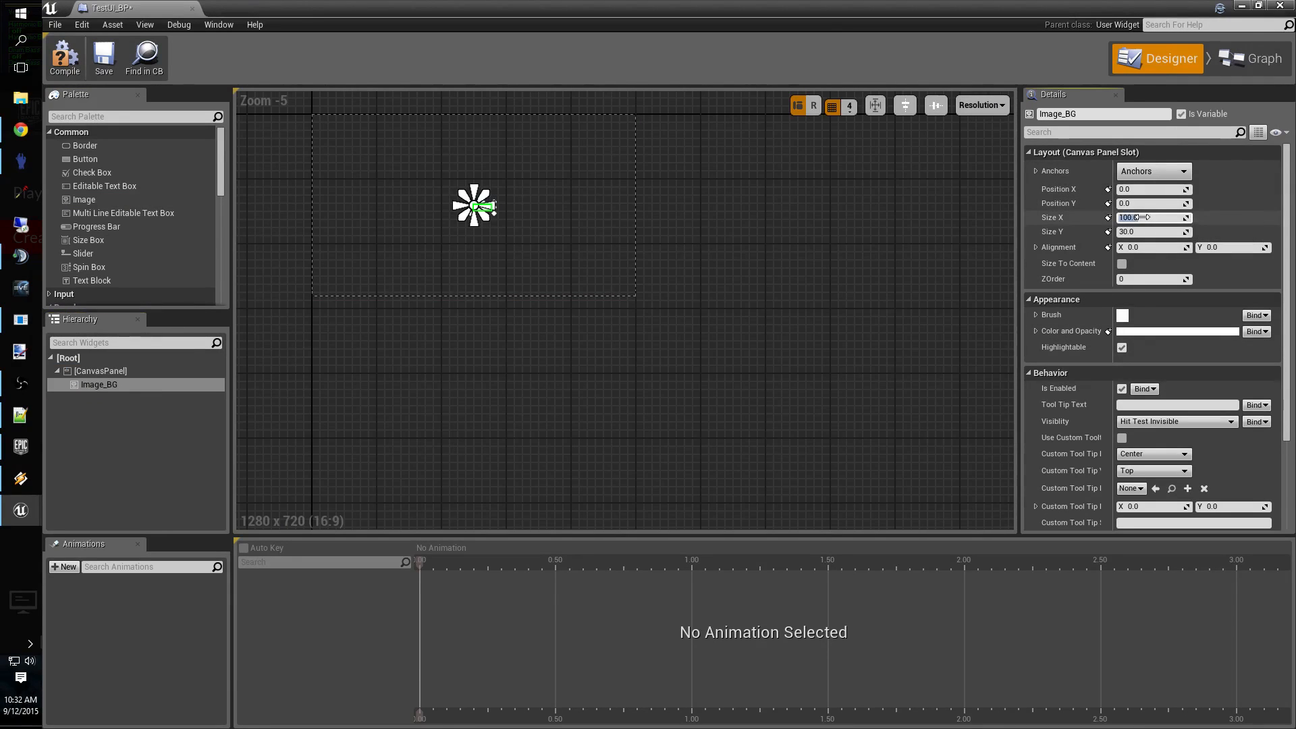
type("1280")
key("Return")
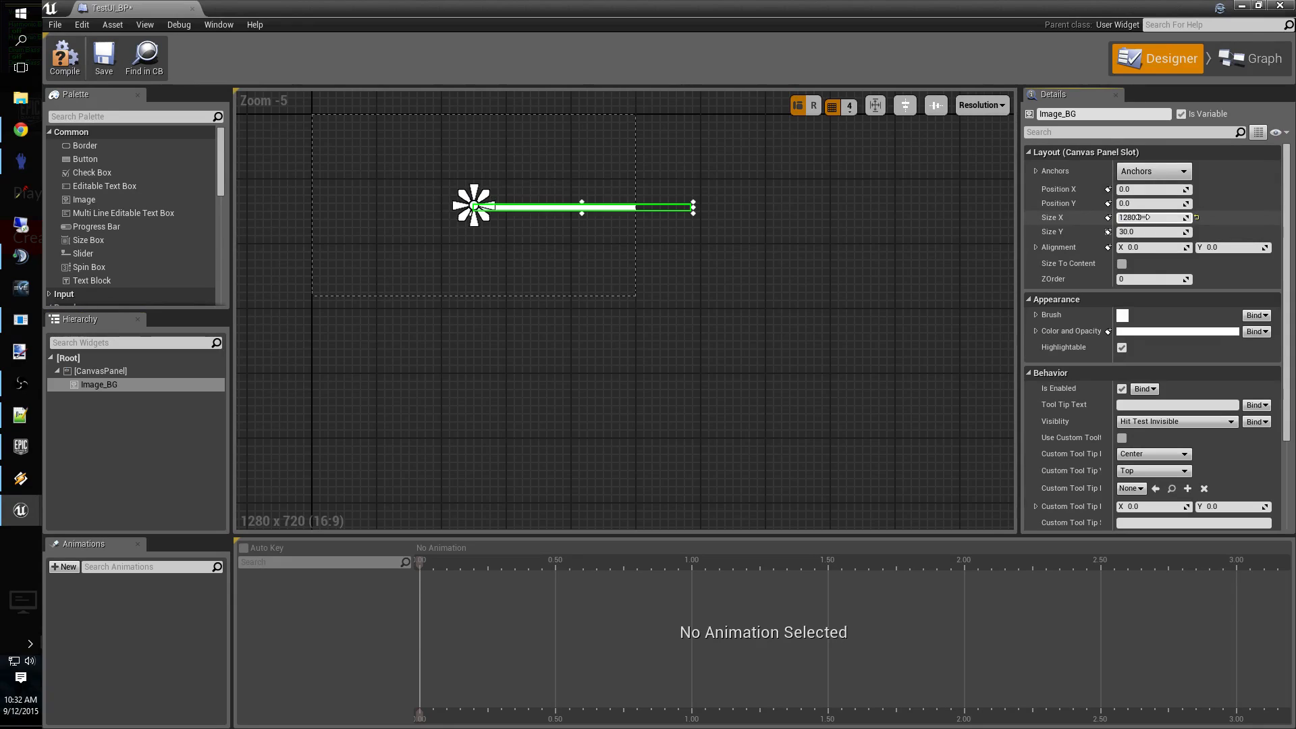
left_click(1136, 233)
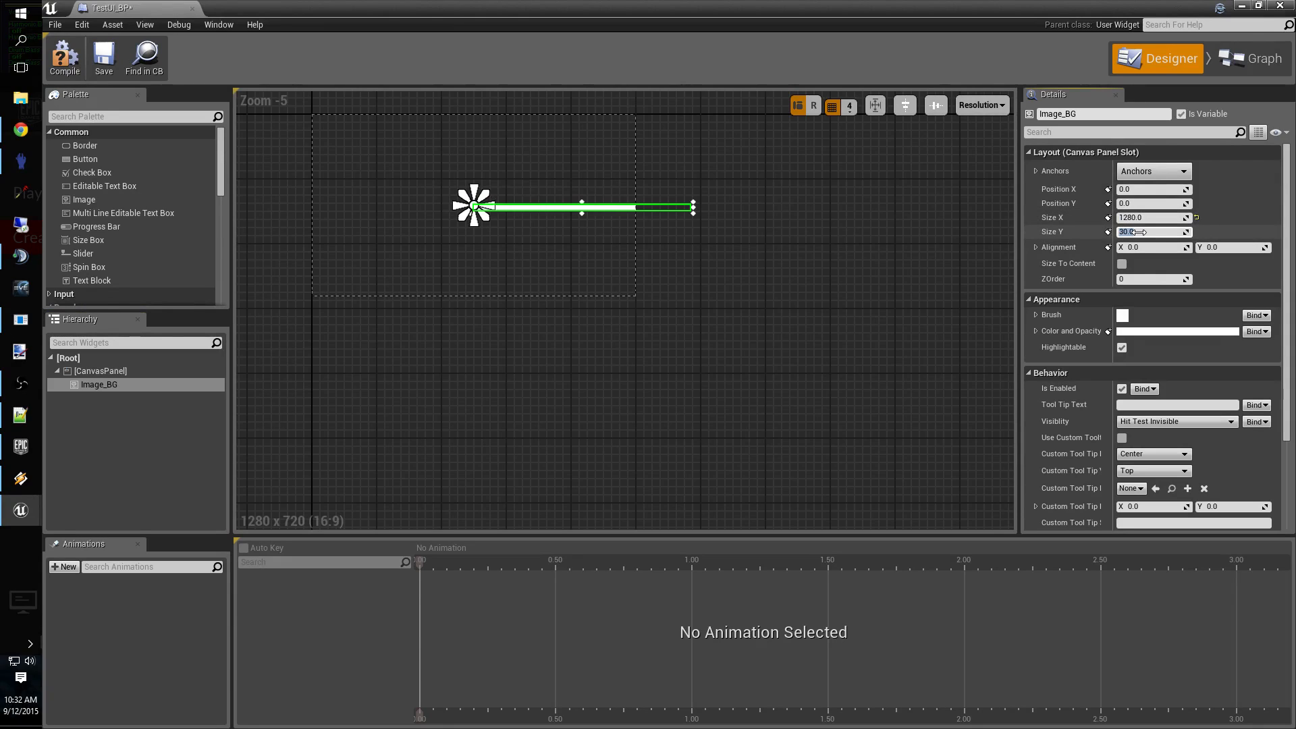
type("720")
key("Return")
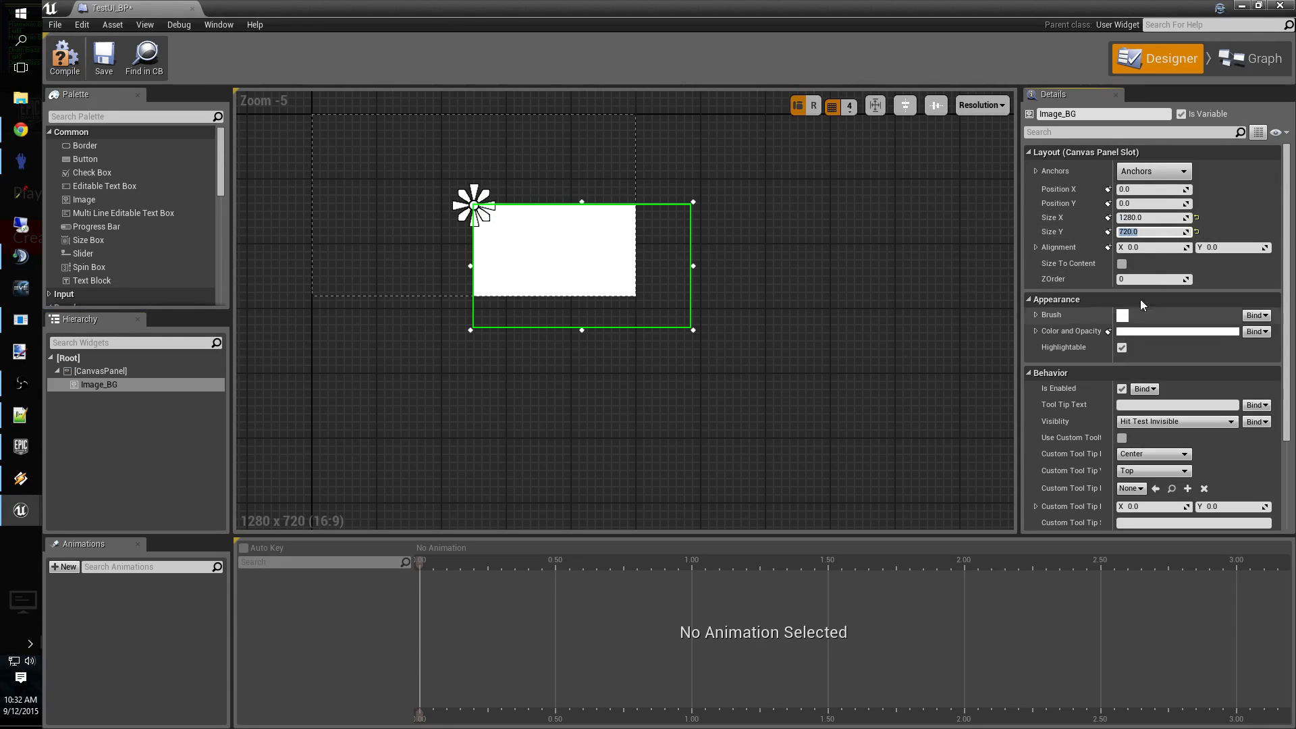
Center Image_BG on its anchor by setting its position to X -640 and Y -360.
left_click(1143, 189)
type("-")
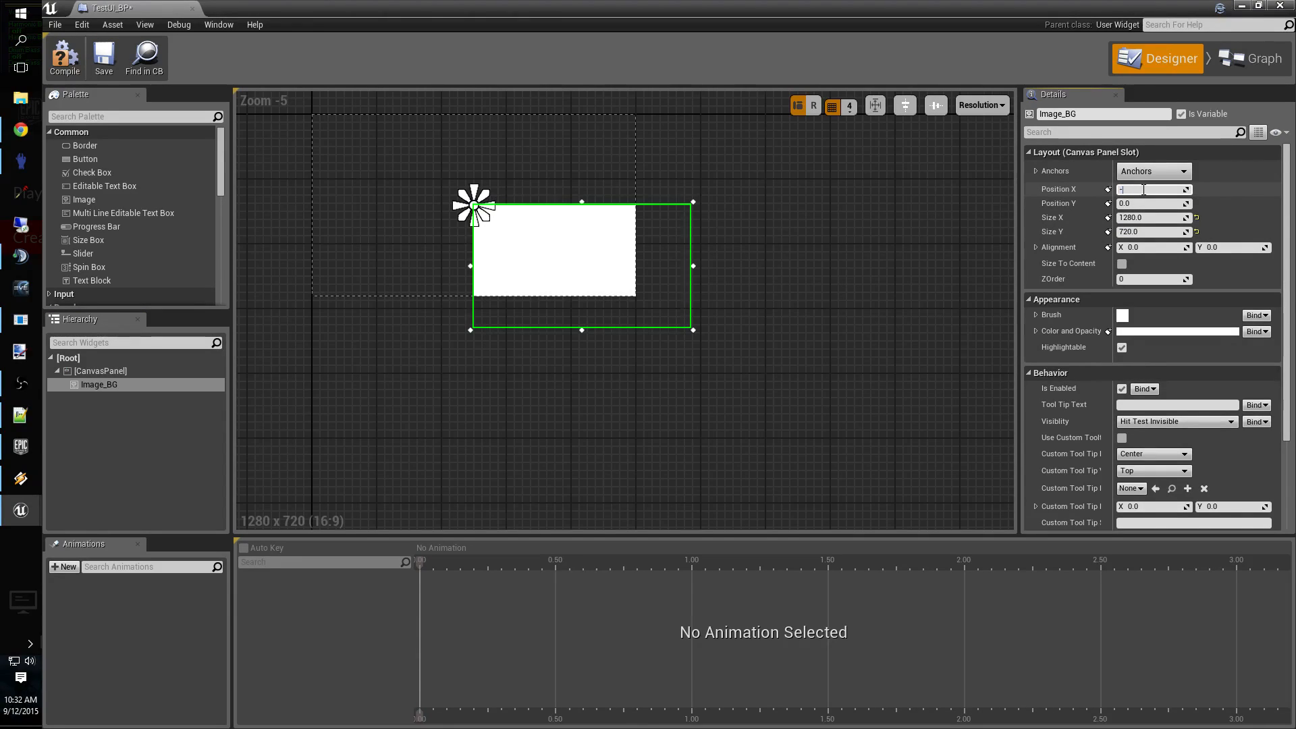
type("640")
key("Return")
left_click(1146, 205)
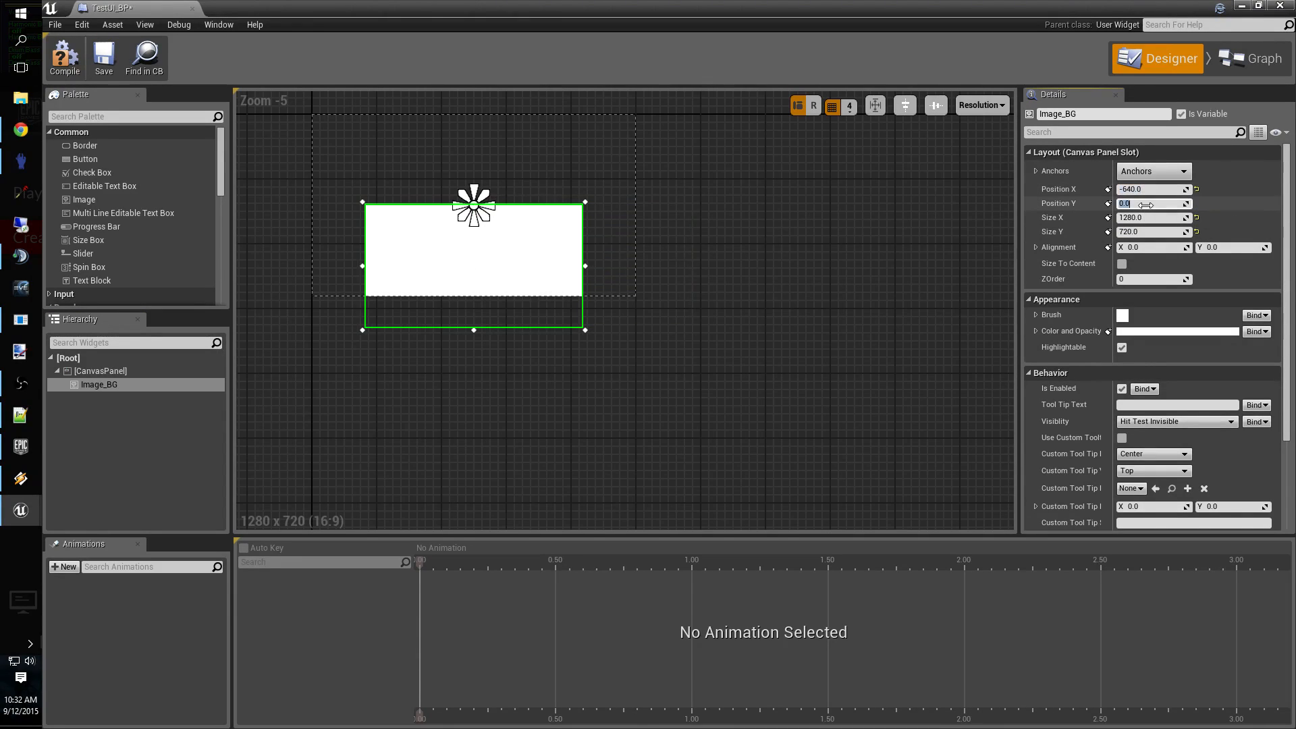
type("-360")
key("Return")
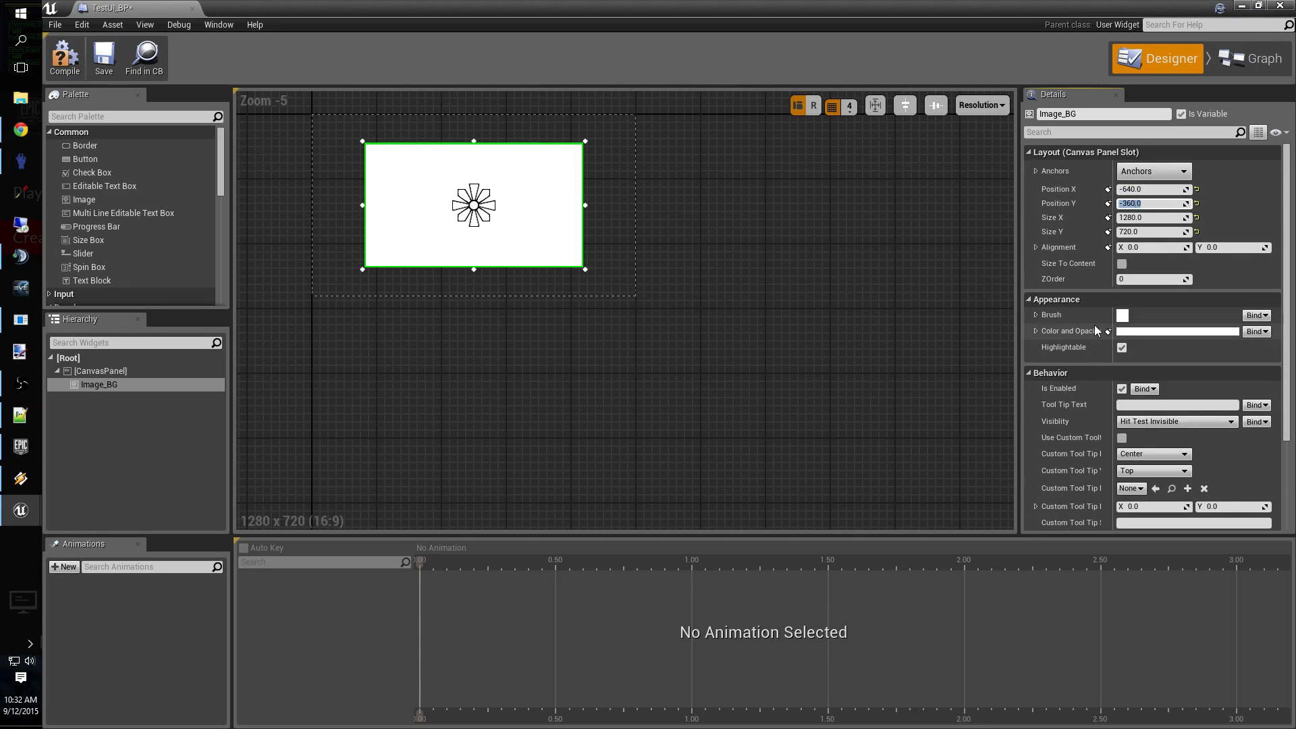
Set the ZOrder of Image_BG to -1.
left_click(1174, 284)
type("-1")
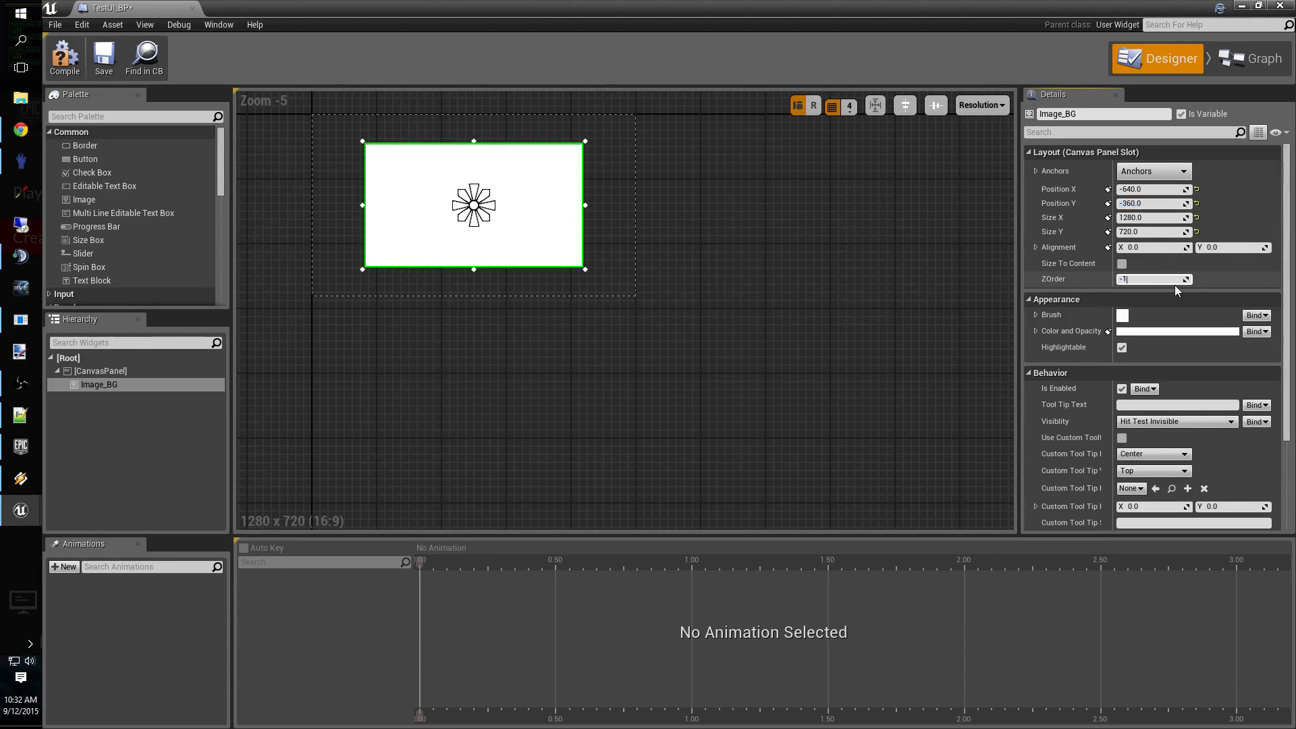
key("Return")
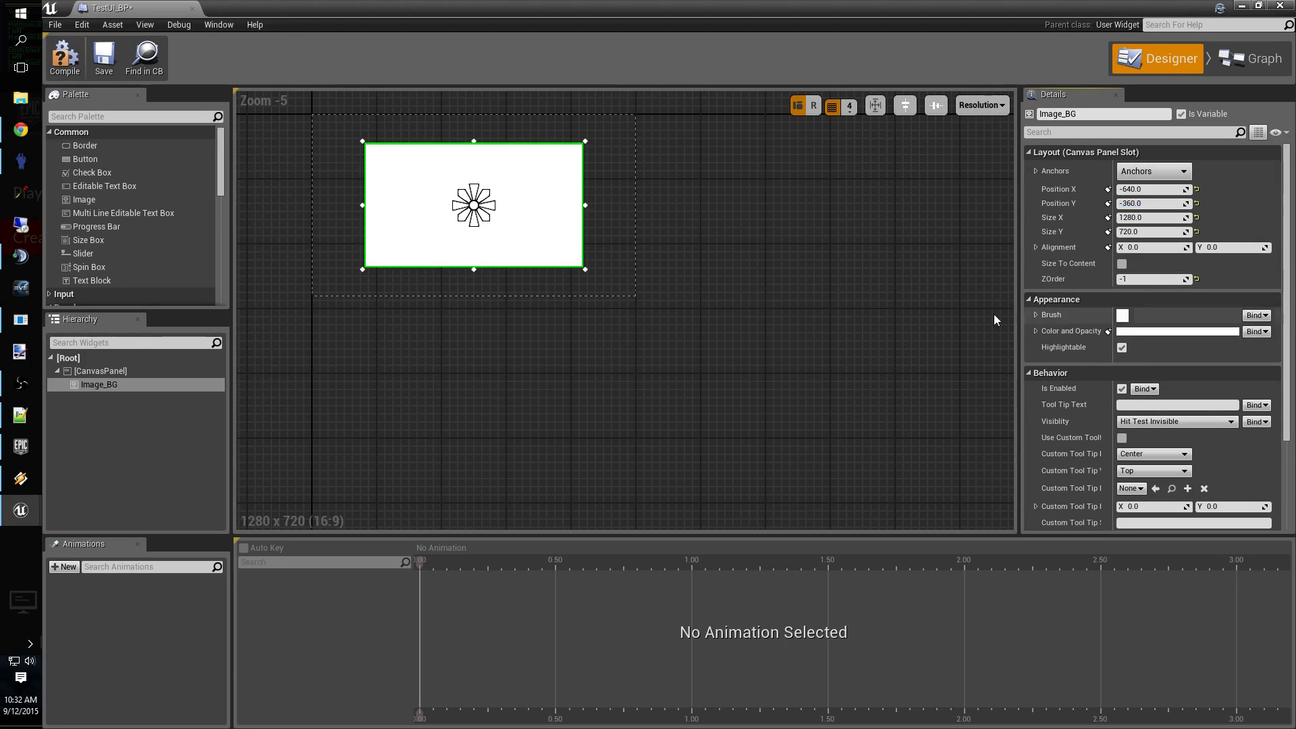
Assign the gui_bg_trans_TestUI texture from the TestUI folder as the brush image of Image_BG.
left_click(1036, 314)
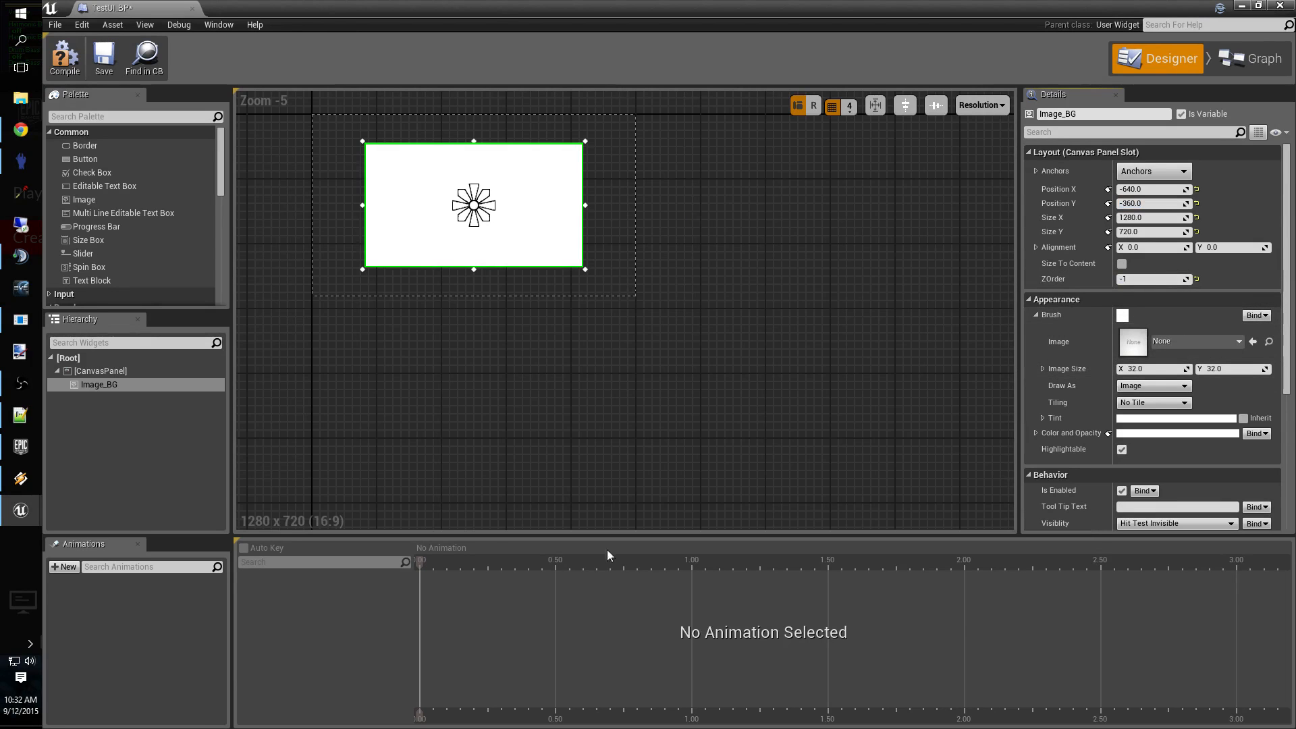
double_click(467, 6)
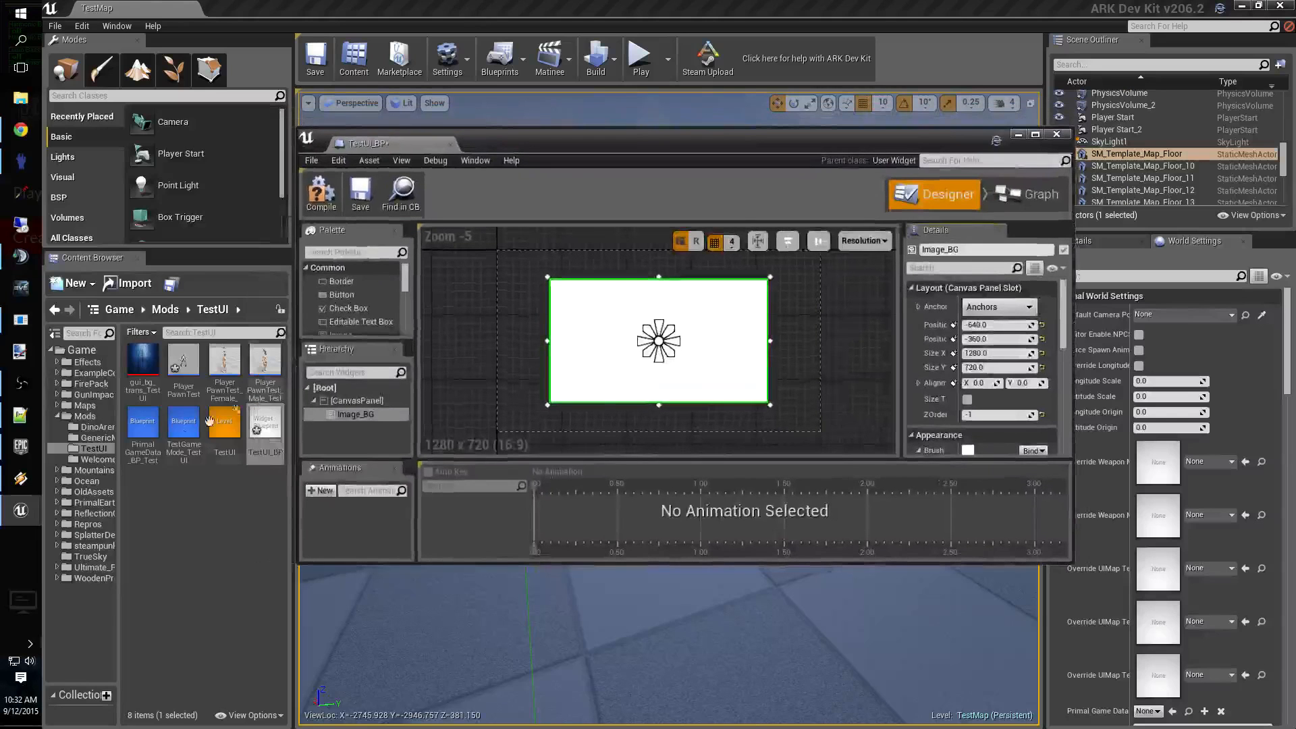
left_click(156, 363)
mouse_move(156, 362)
left_mouse_down()
mouse_move(1132, 511)
mouse_move(1180, 452)
mouse_move(940, 448)
mouse_move(950, 383)
mouse_move(974, 453)
left_mouse_up()
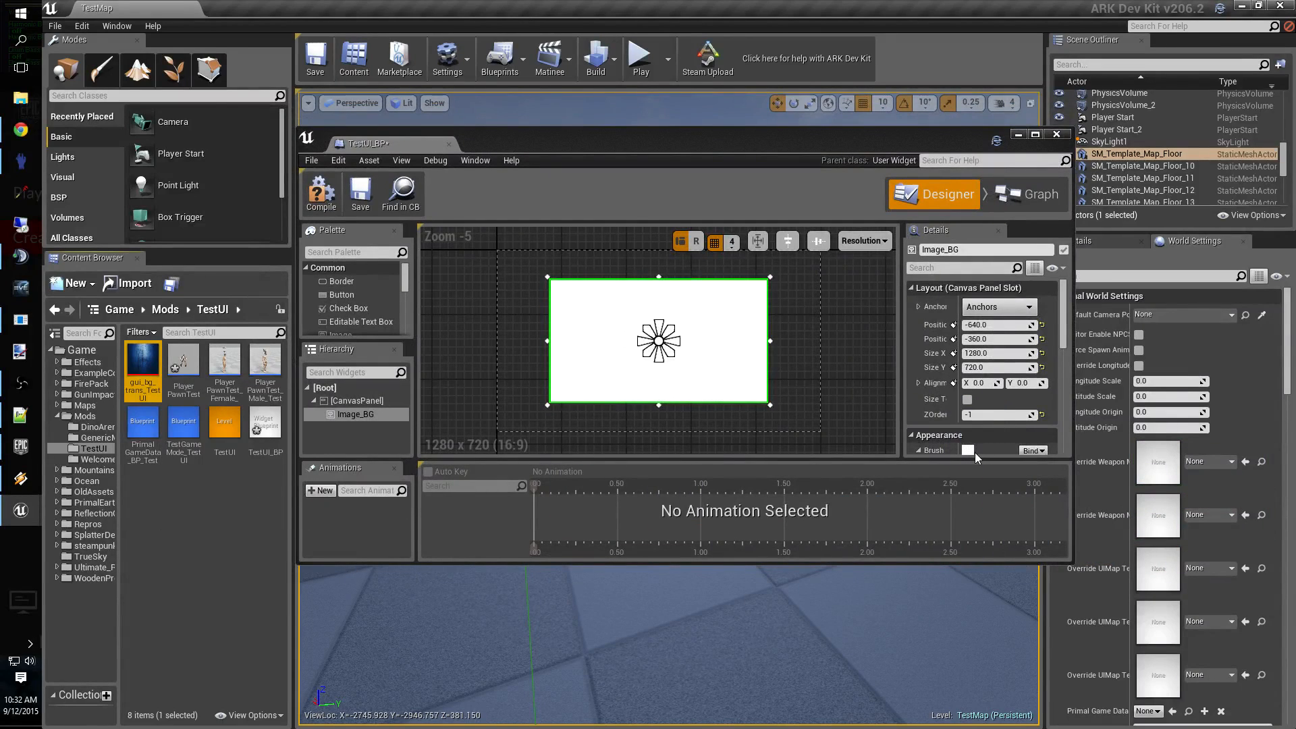
scroll(974, 453, "down", 2)
mouse_move(128, 373)
left_mouse_down()
mouse_move(233, 415)
mouse_move(989, 438)
mouse_move(982, 451)
left_mouse_up()
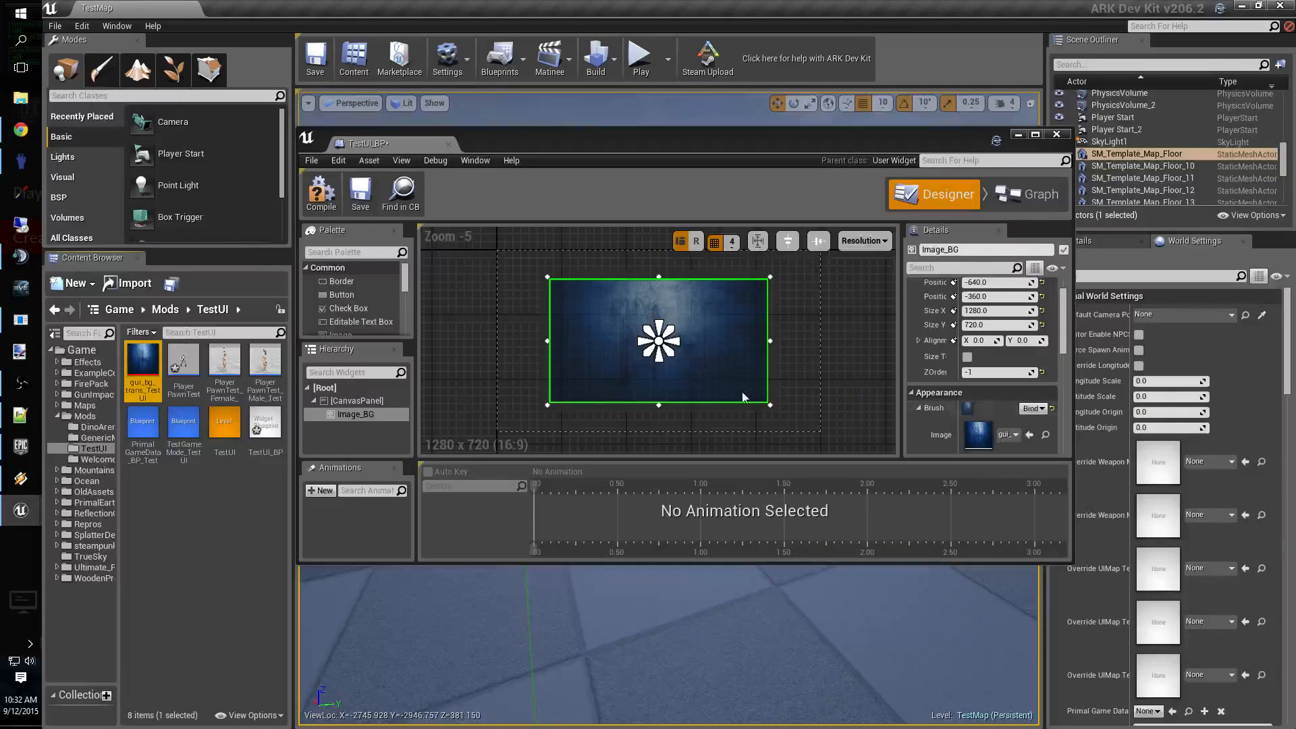
scroll(991, 392, "down", 3)
scroll(991, 386, "down", 3)
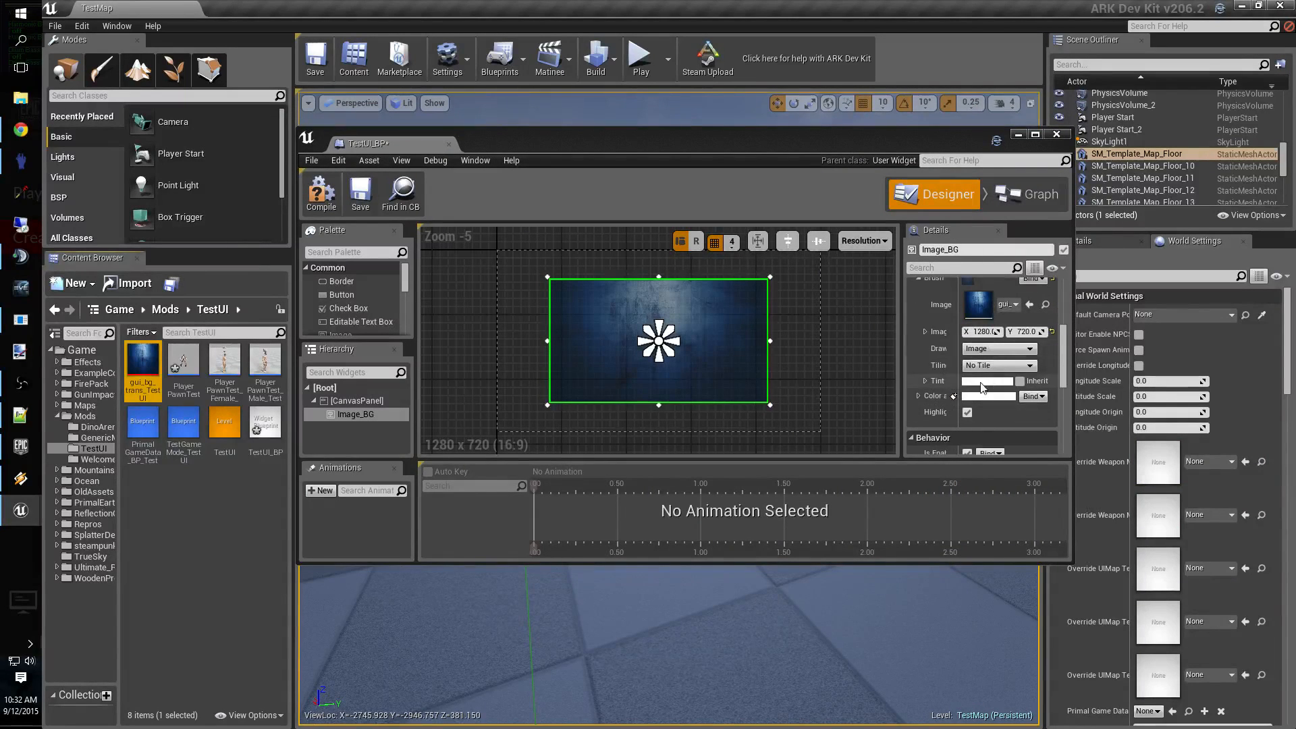
scroll(954, 393, "up", 4)
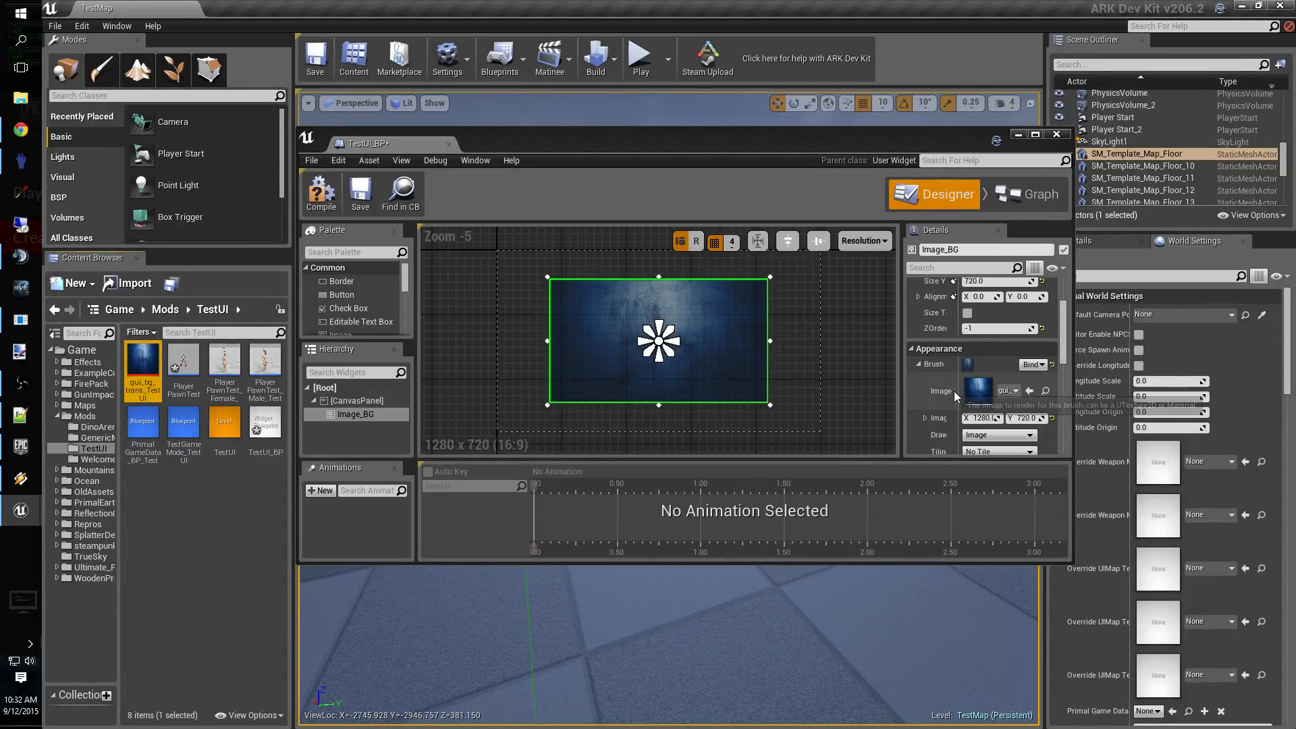
left_click(919, 364)
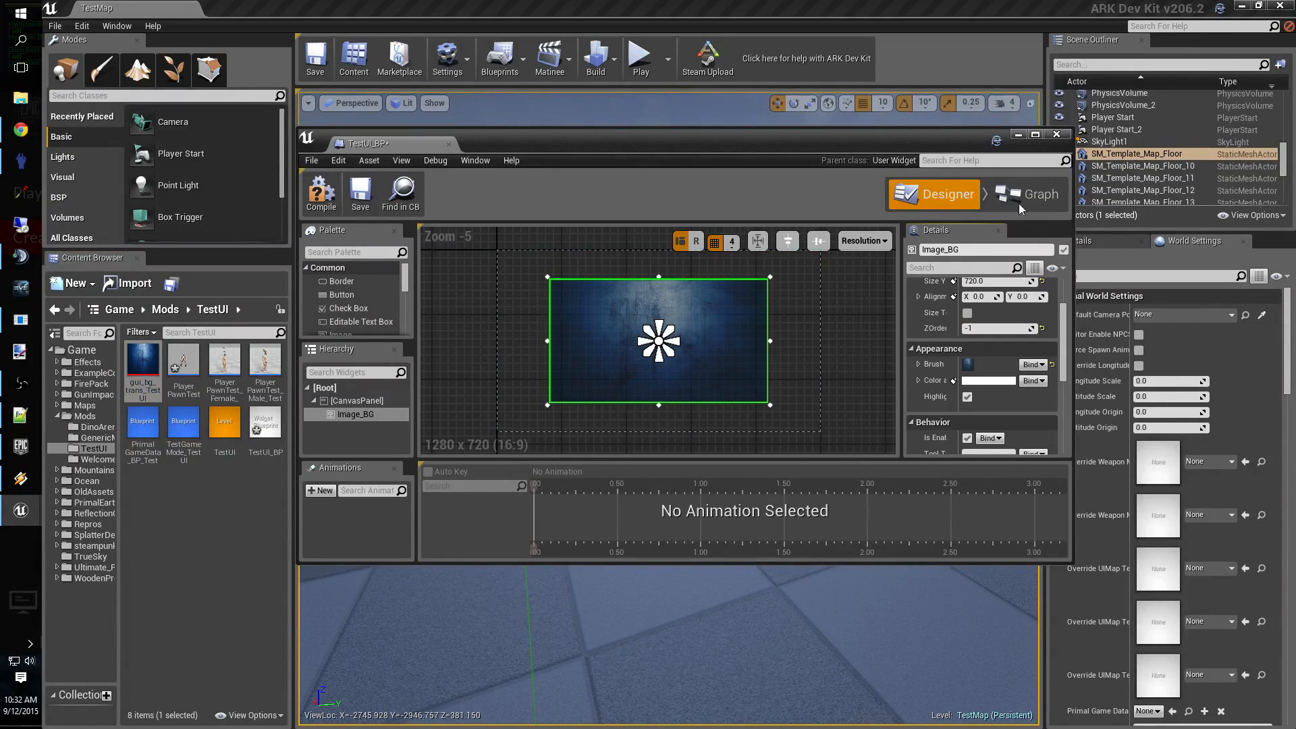
Save the TestUI_BP widget blueprint and check its event graph.
left_click(1035, 134)
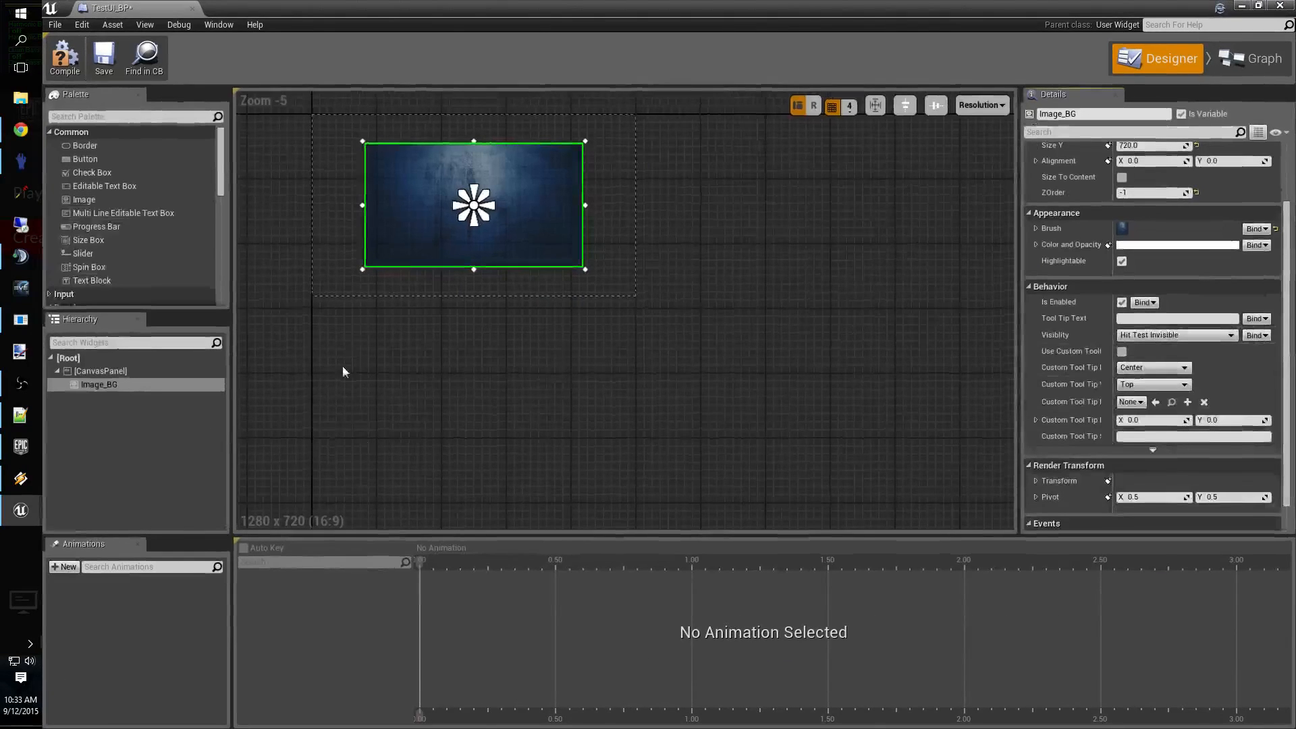
right_click_drag(576, 405, 756, 511)
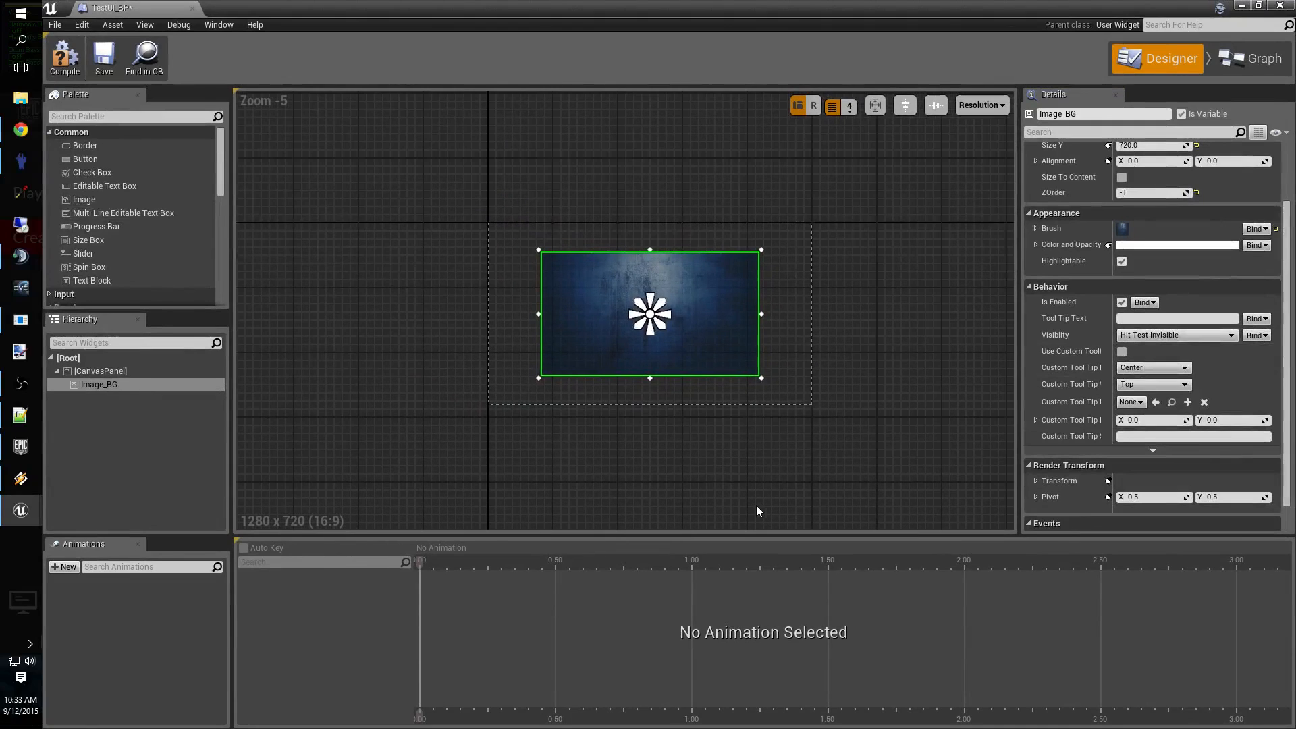
left_click(104, 58)
left_click(1250, 58)
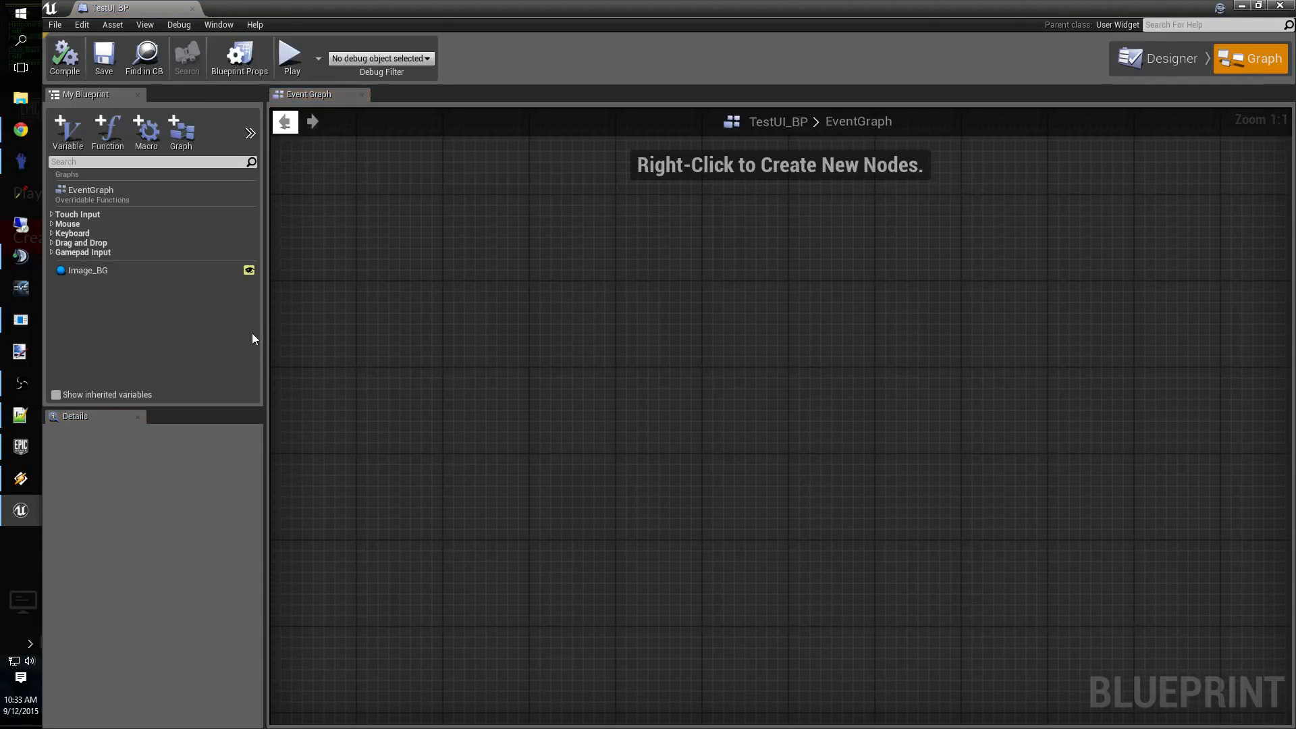
left_click(1156, 55)
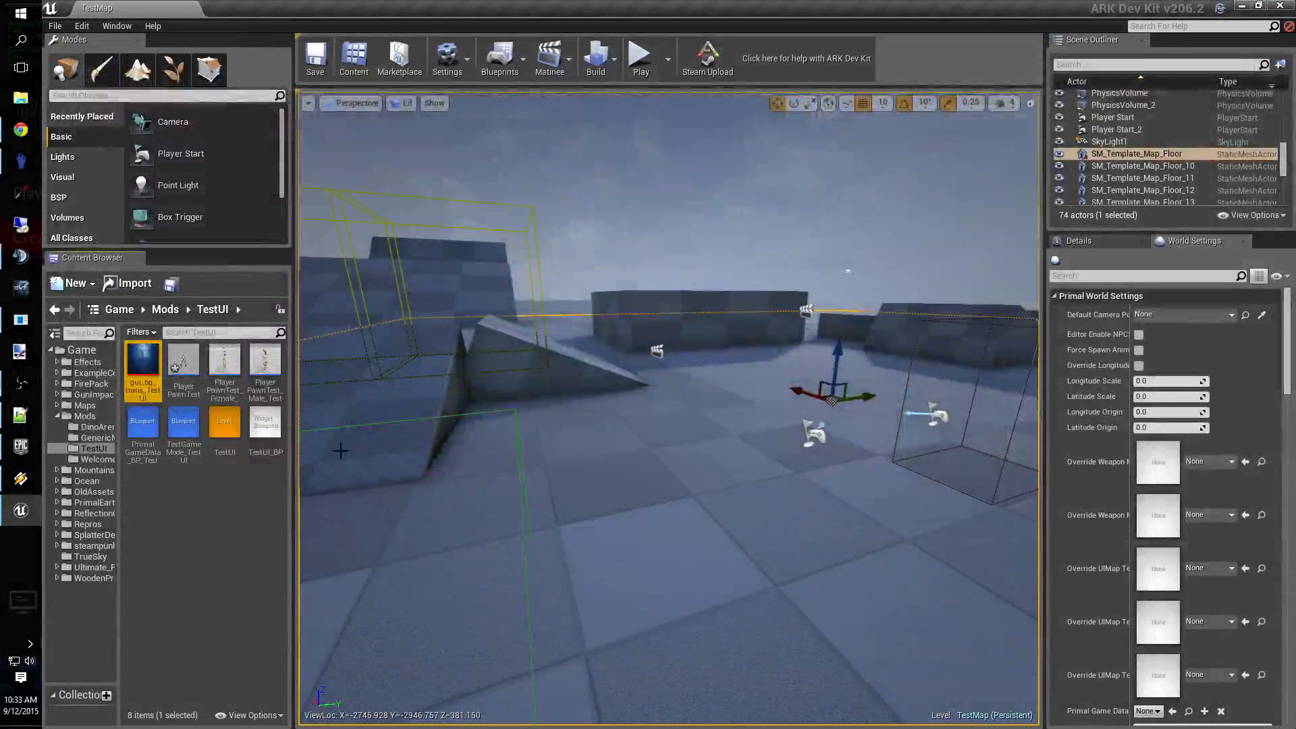
Open the PlayerPawnTest_Male_TestUI blueprint from the TestUI folder and show its event graph.
left_click(226, 375)
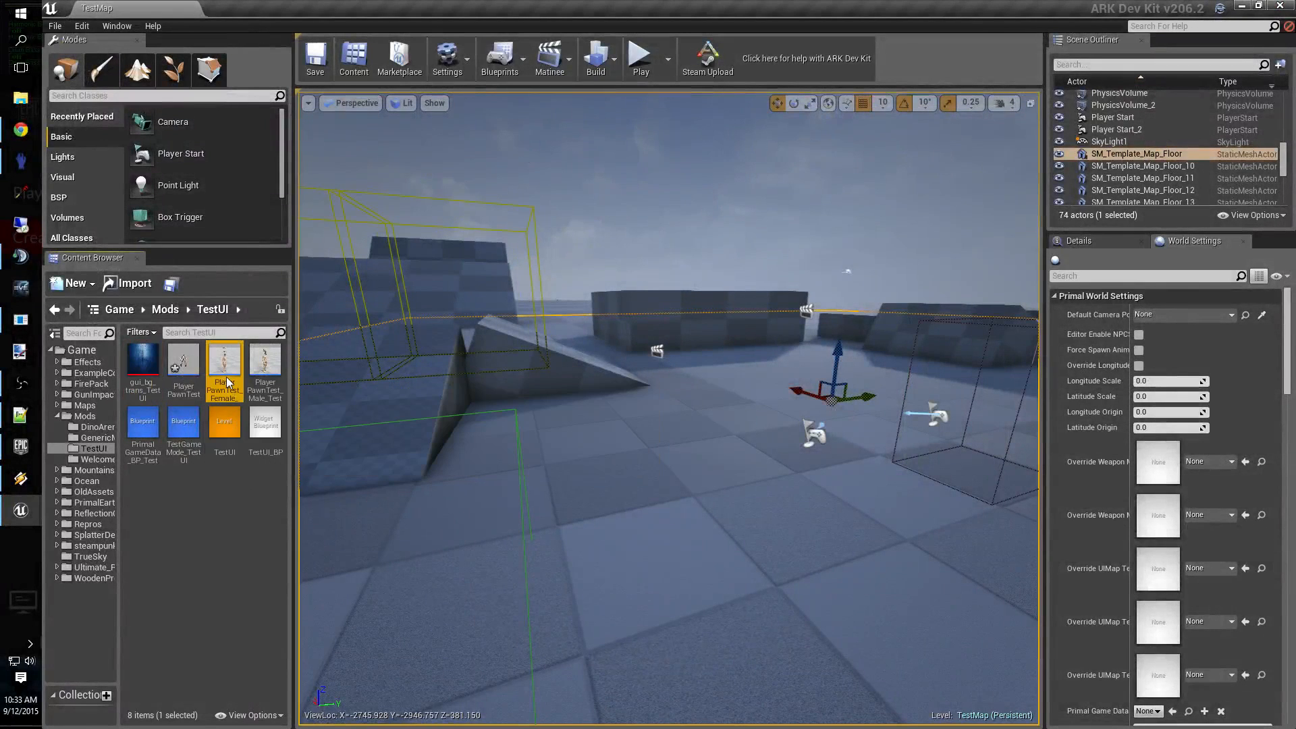
double_click(225, 376)
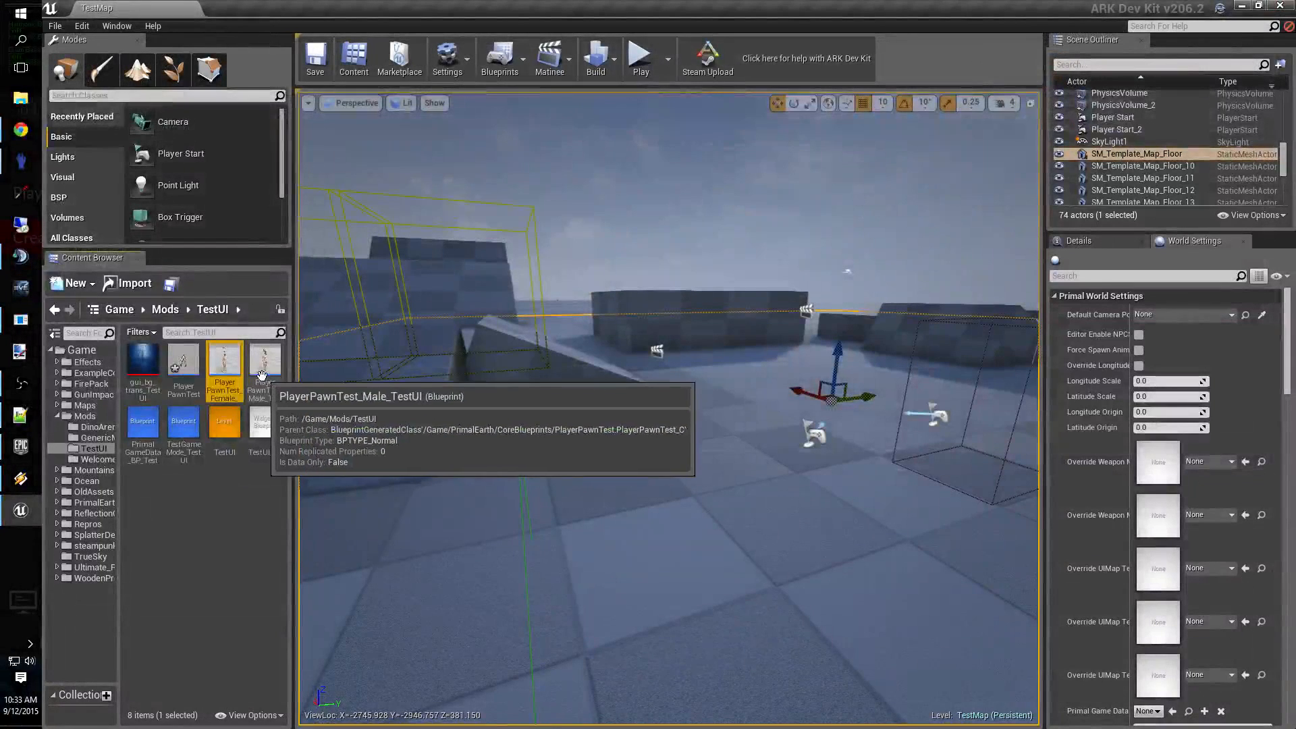
left_click(273, 391)
double_click(274, 395)
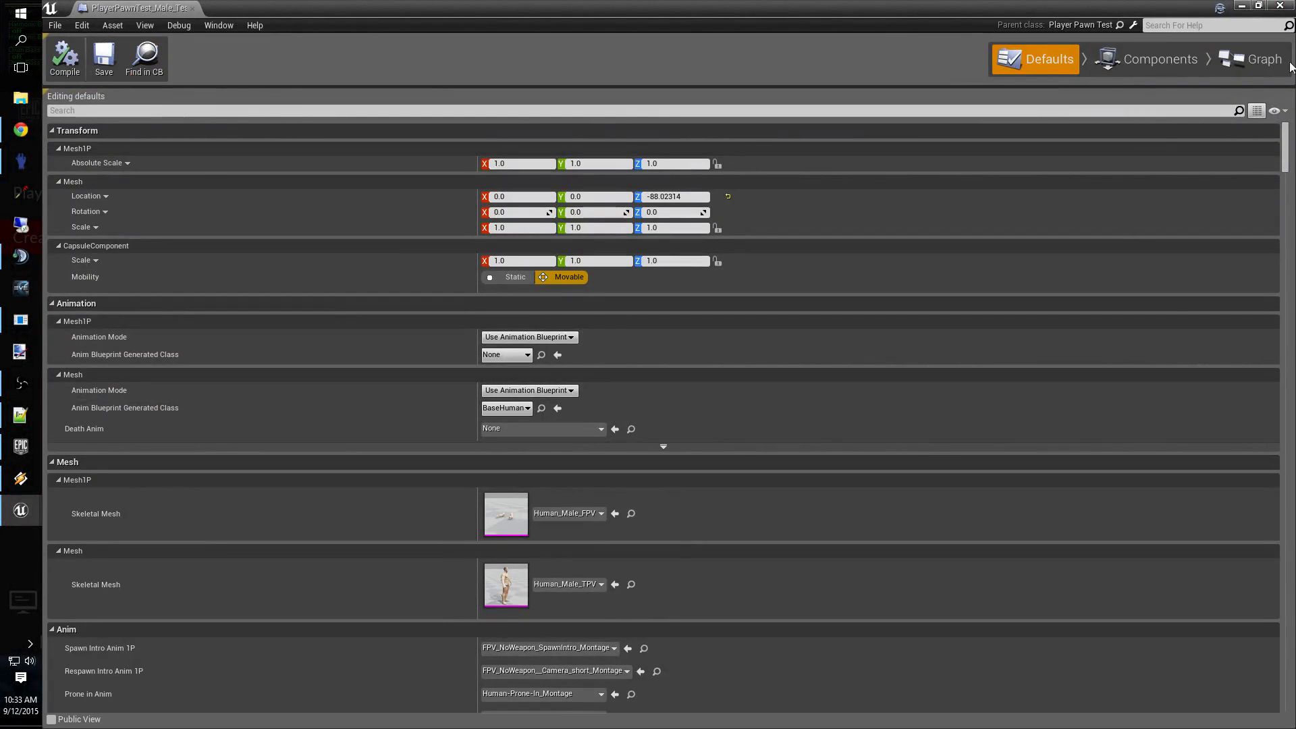
left_click(1246, 66)
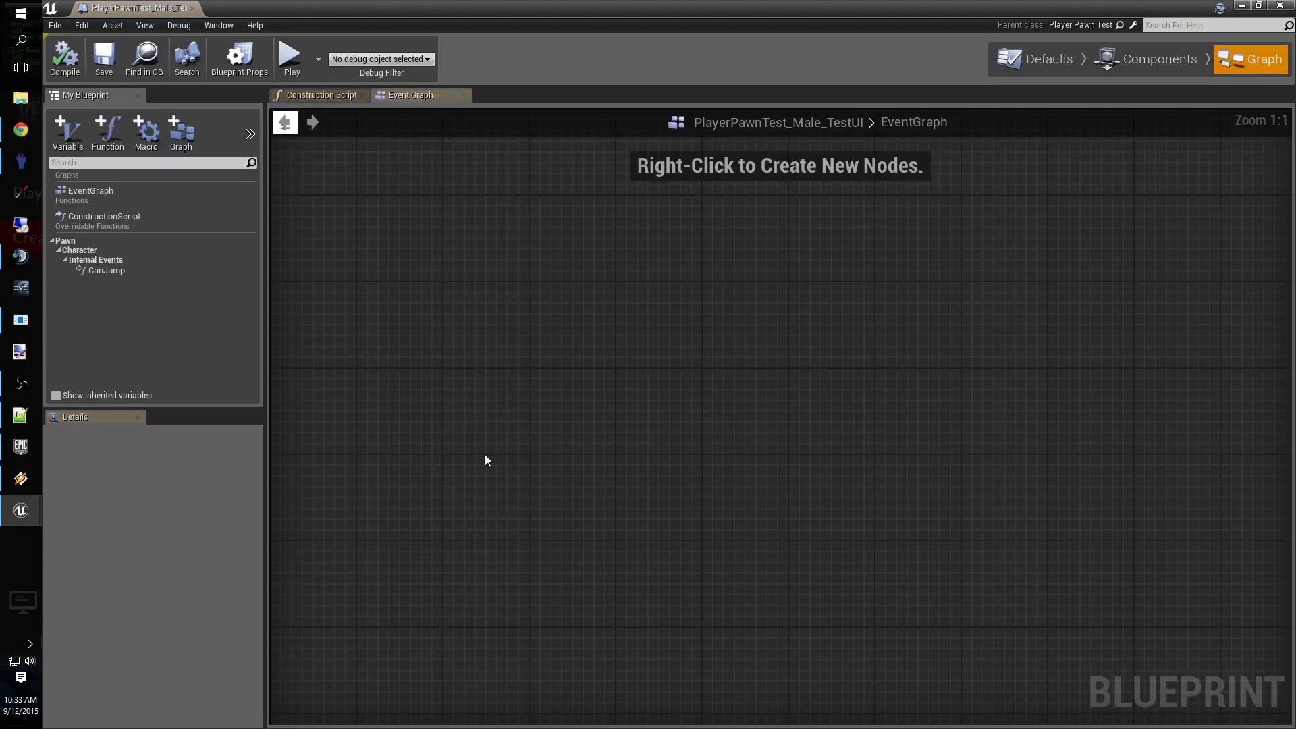
Add a key event node for the = key to the male player pawn's event graph.
right_click(461, 321)
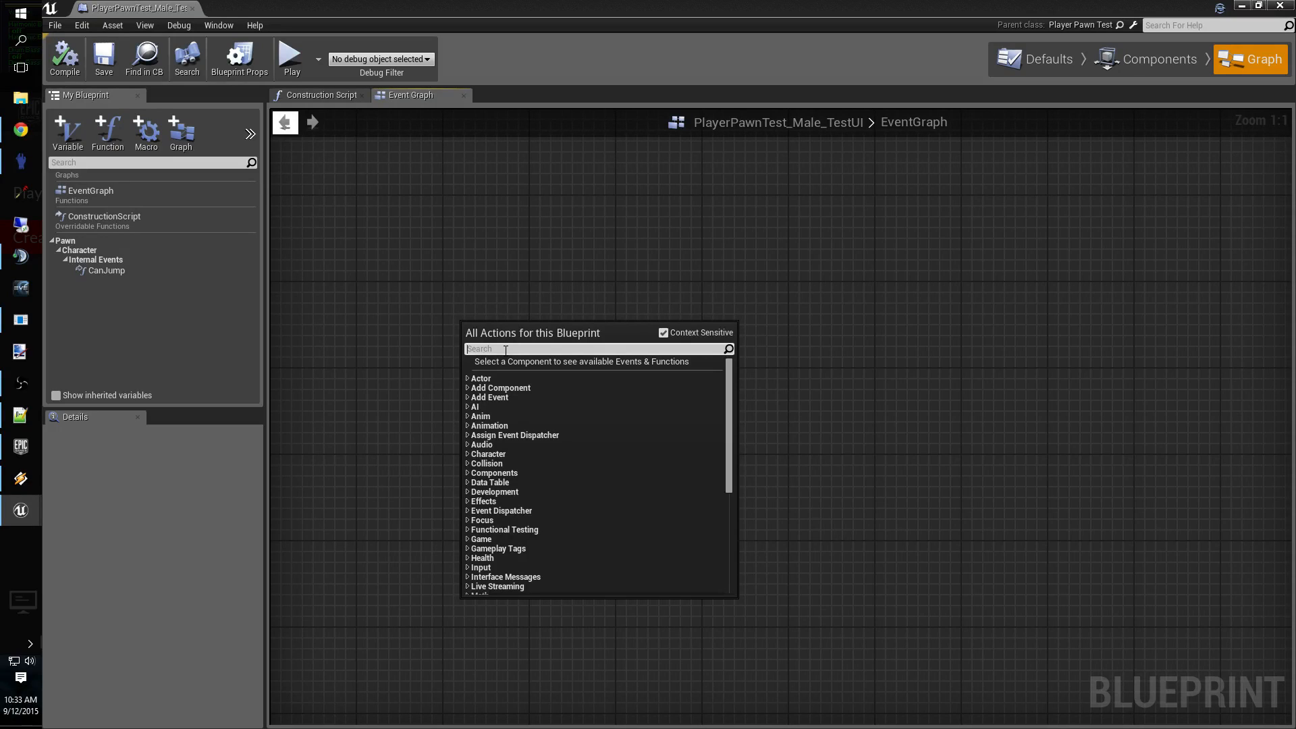
type("event =")
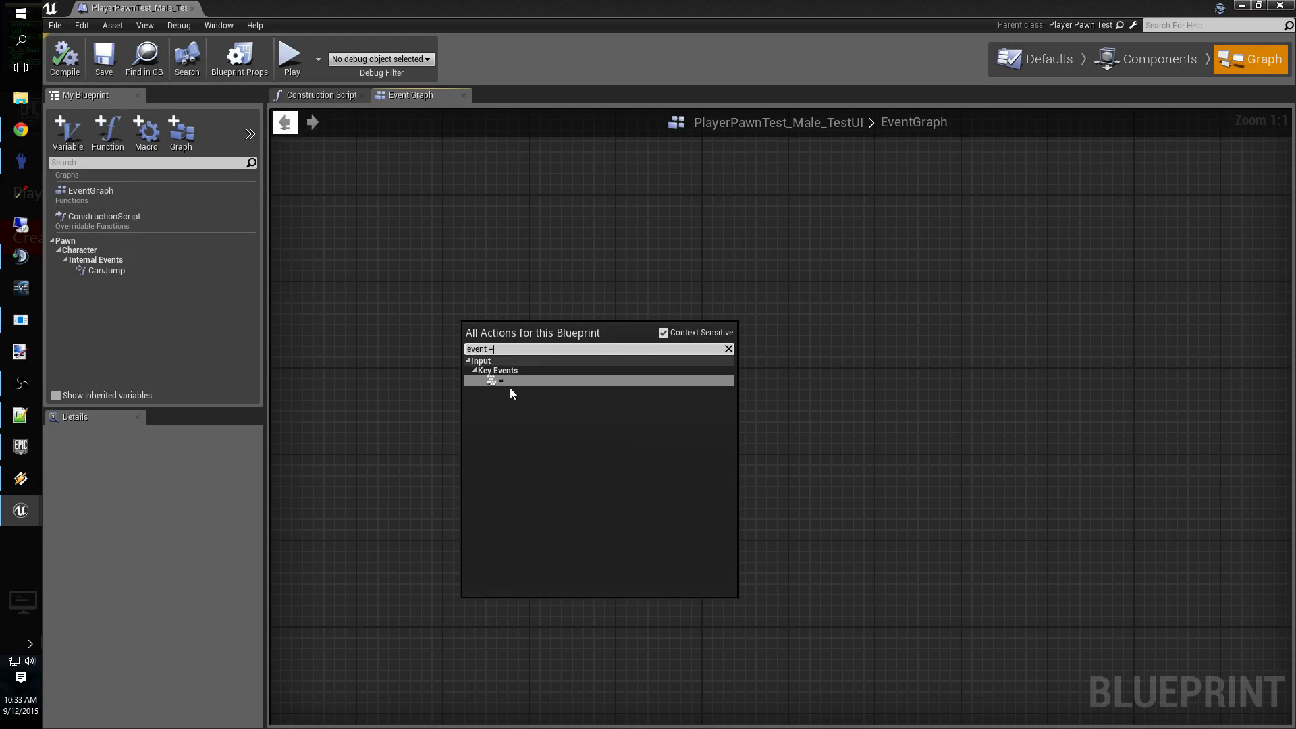
left_click(511, 381)
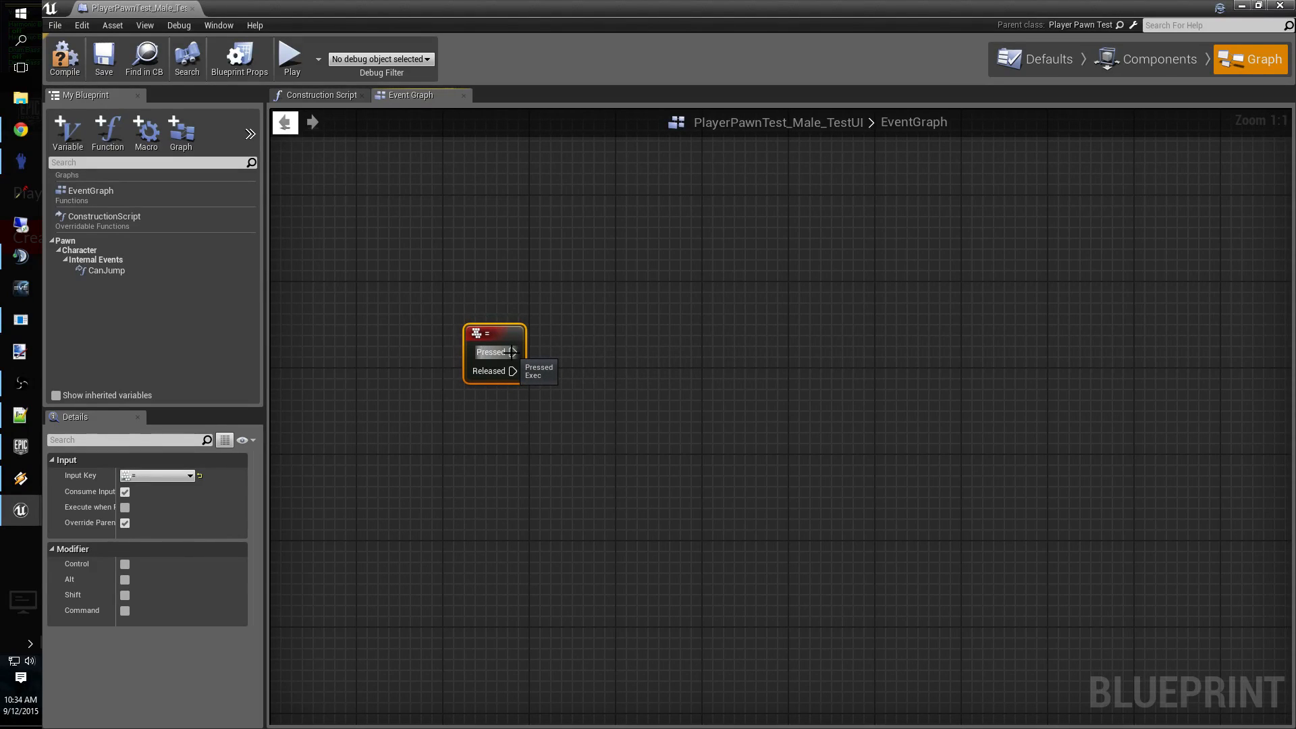
Add a Get Owner Controller node driven by the = key event's Pressed output and place it beside the event.
left_click_drag(512, 351, 566, 354)
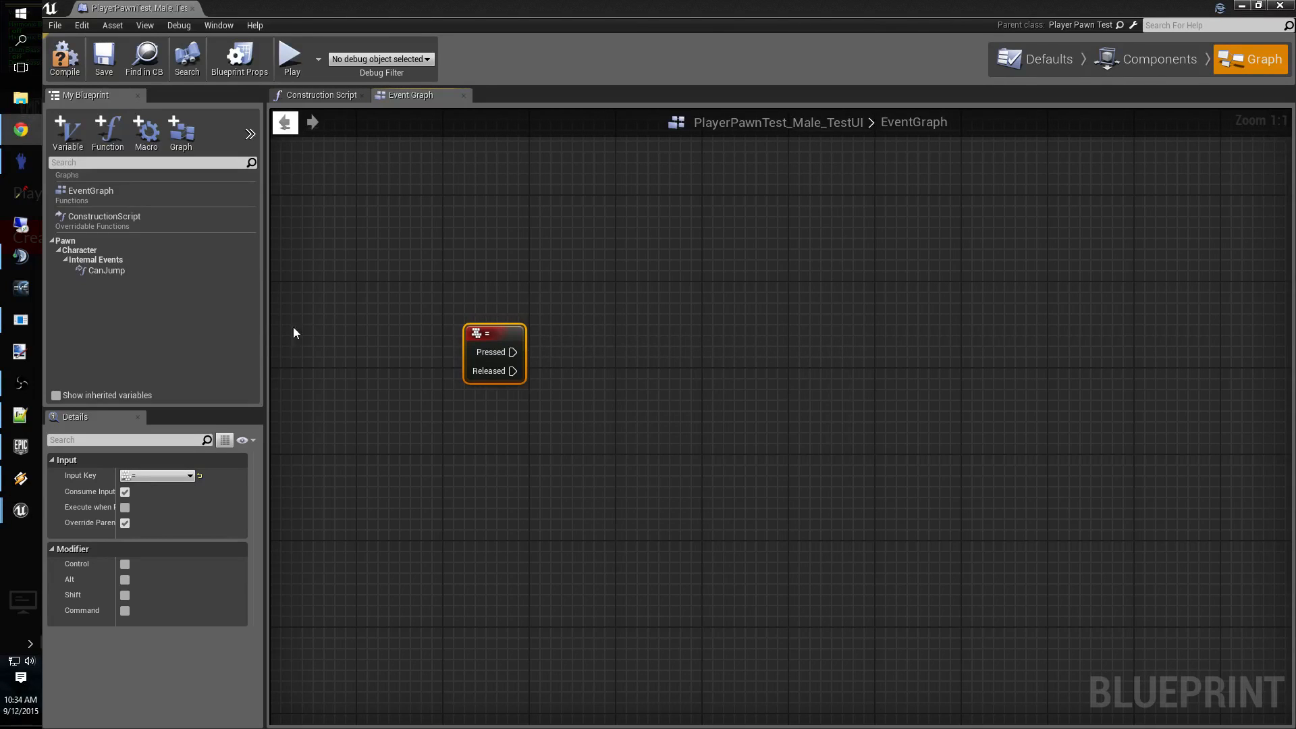
left_click_drag(513, 352, 613, 355)
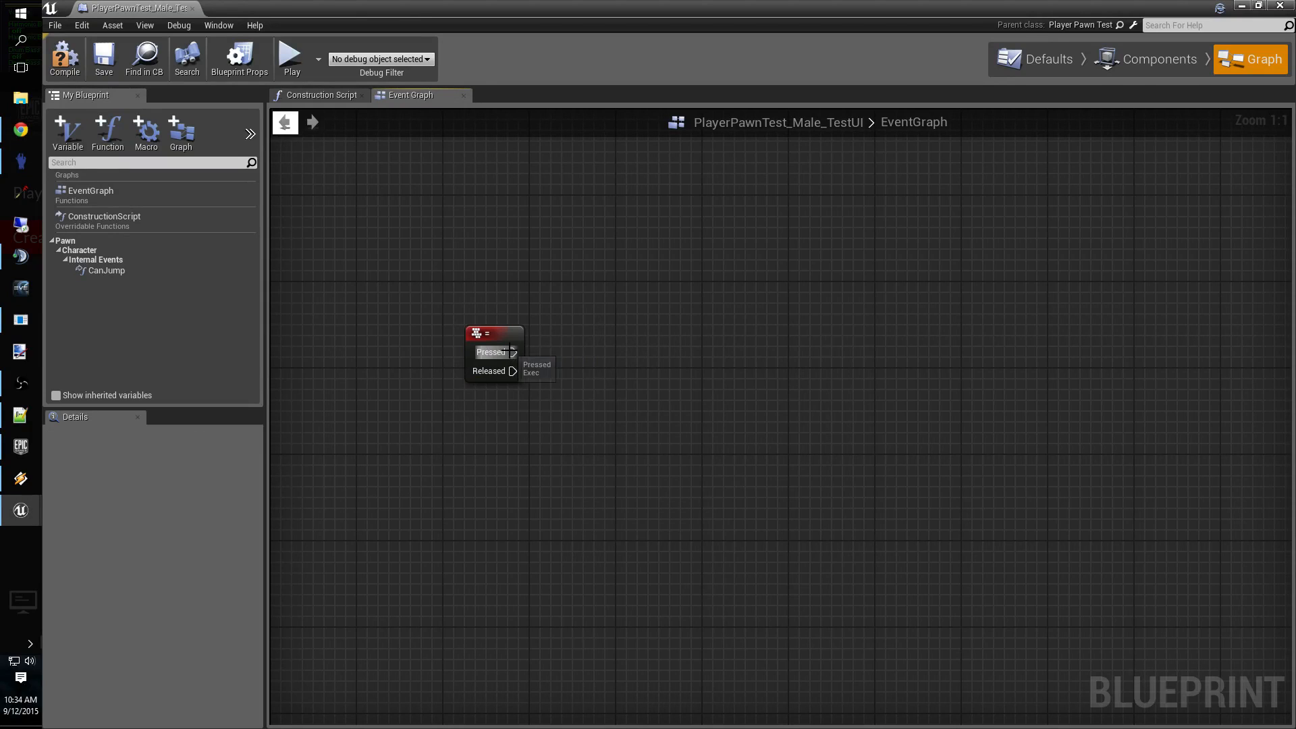
left_click_drag(515, 353, 574, 351)
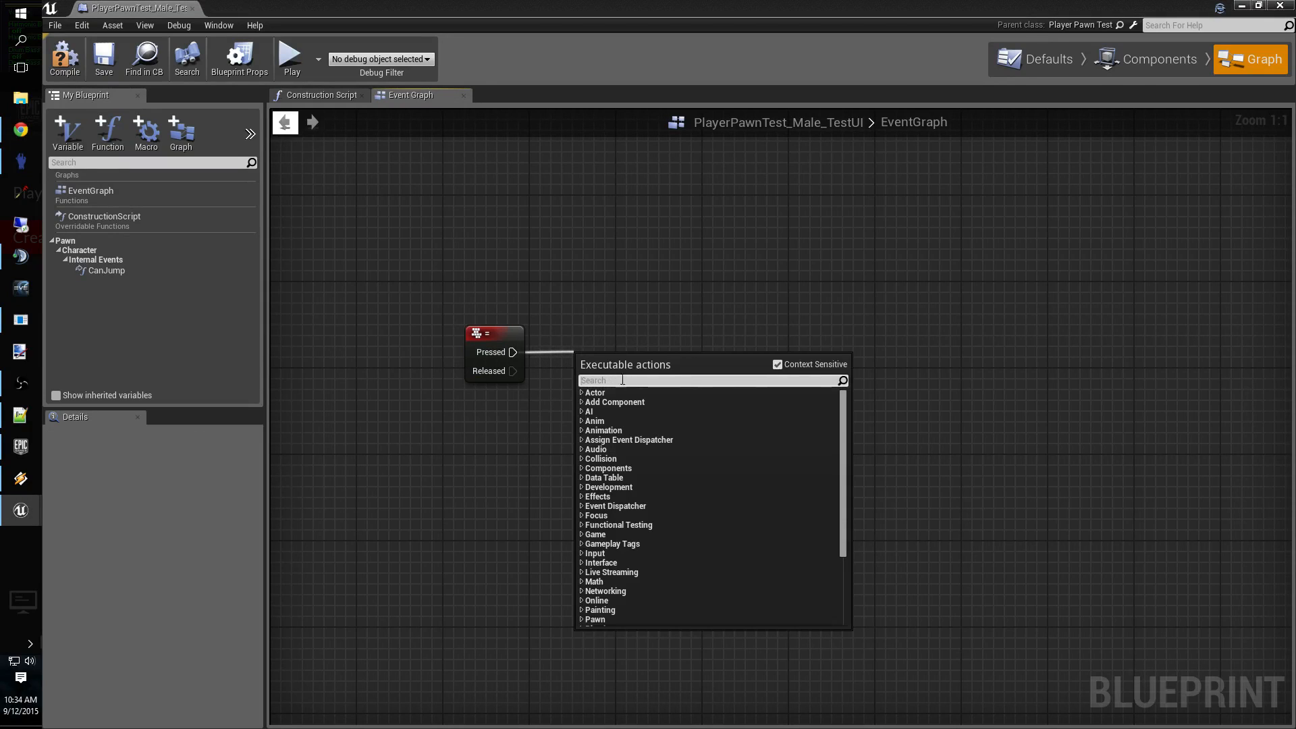
type("get owner co")
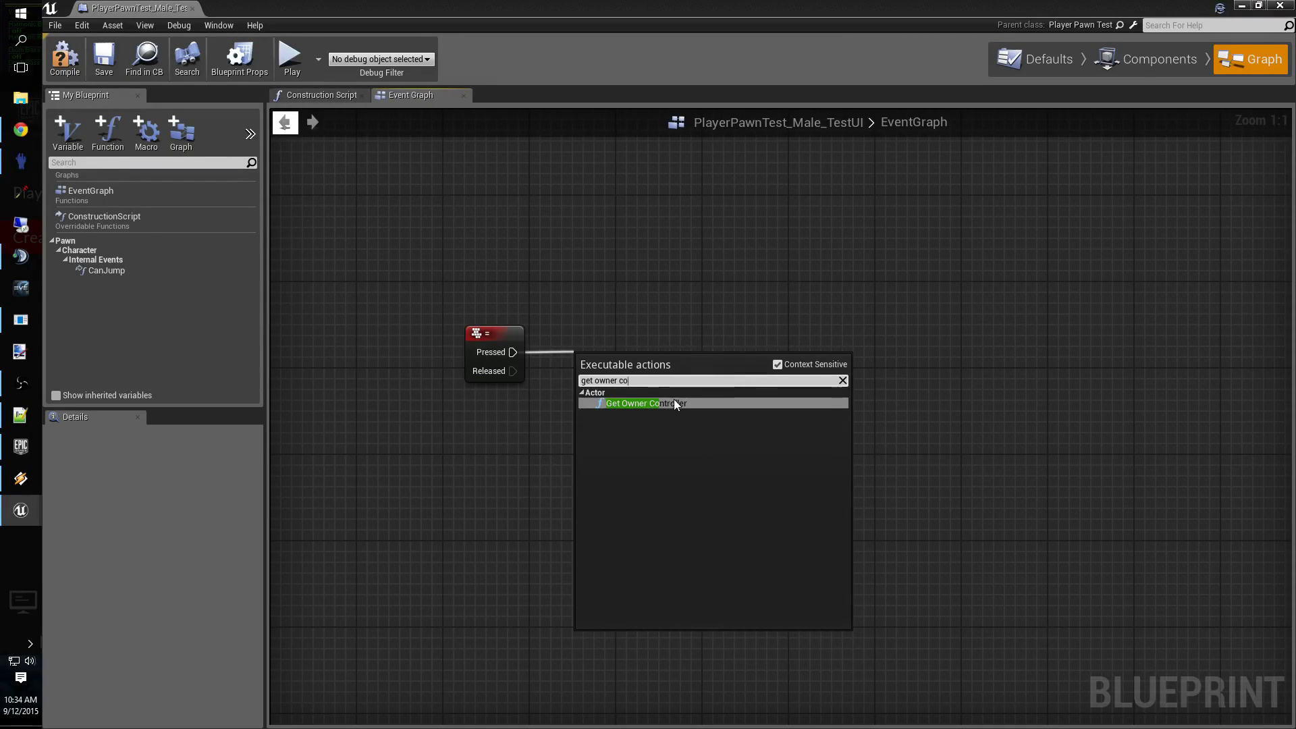
left_click(672, 404)
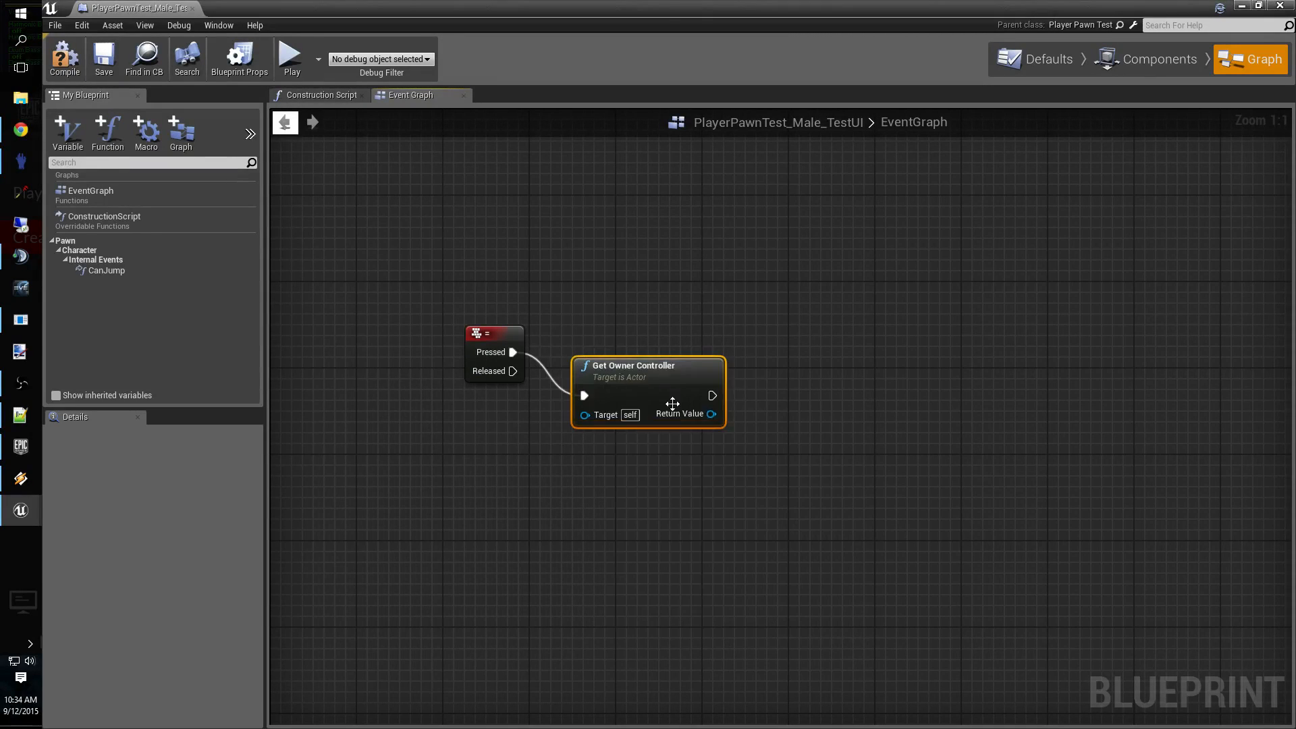
left_click_drag(643, 368, 609, 339)
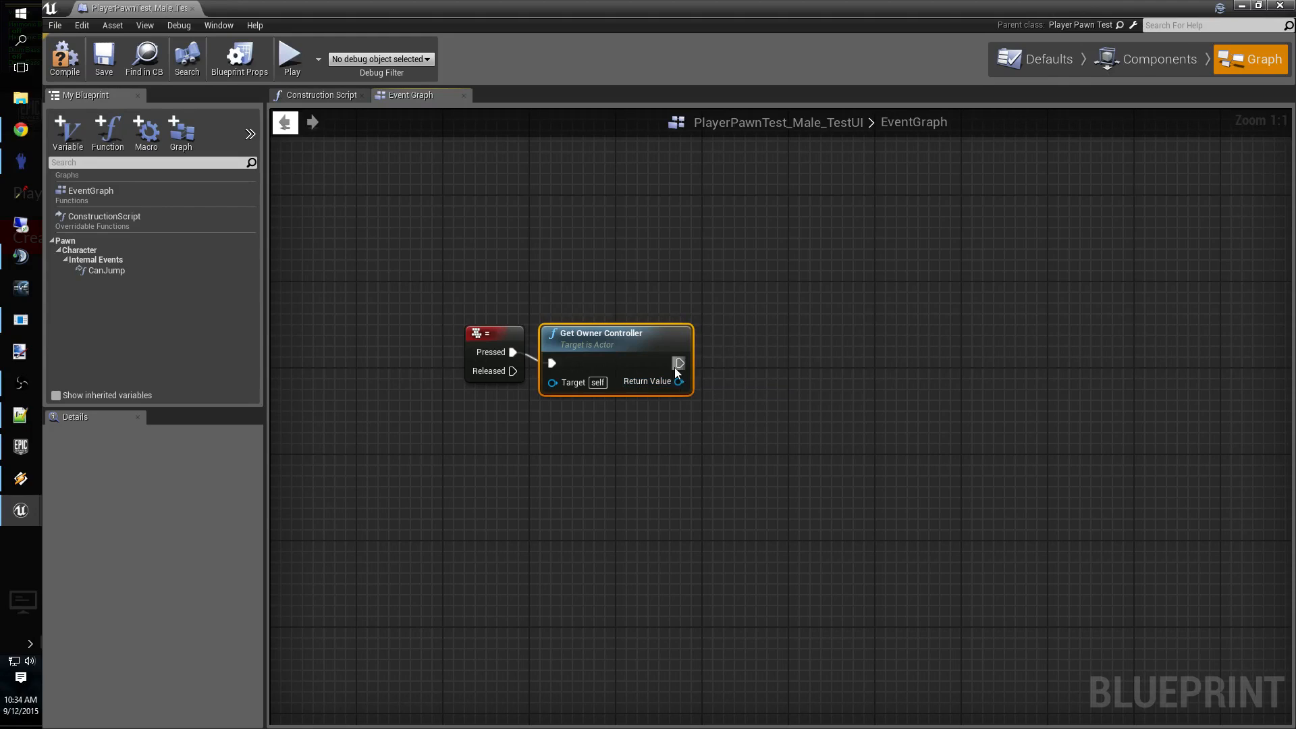
Add a Create Widget node after Get Owner Controller and connect the controller's return value to its Owning Player.
left_click_drag(677, 364, 742, 357)
type("create")
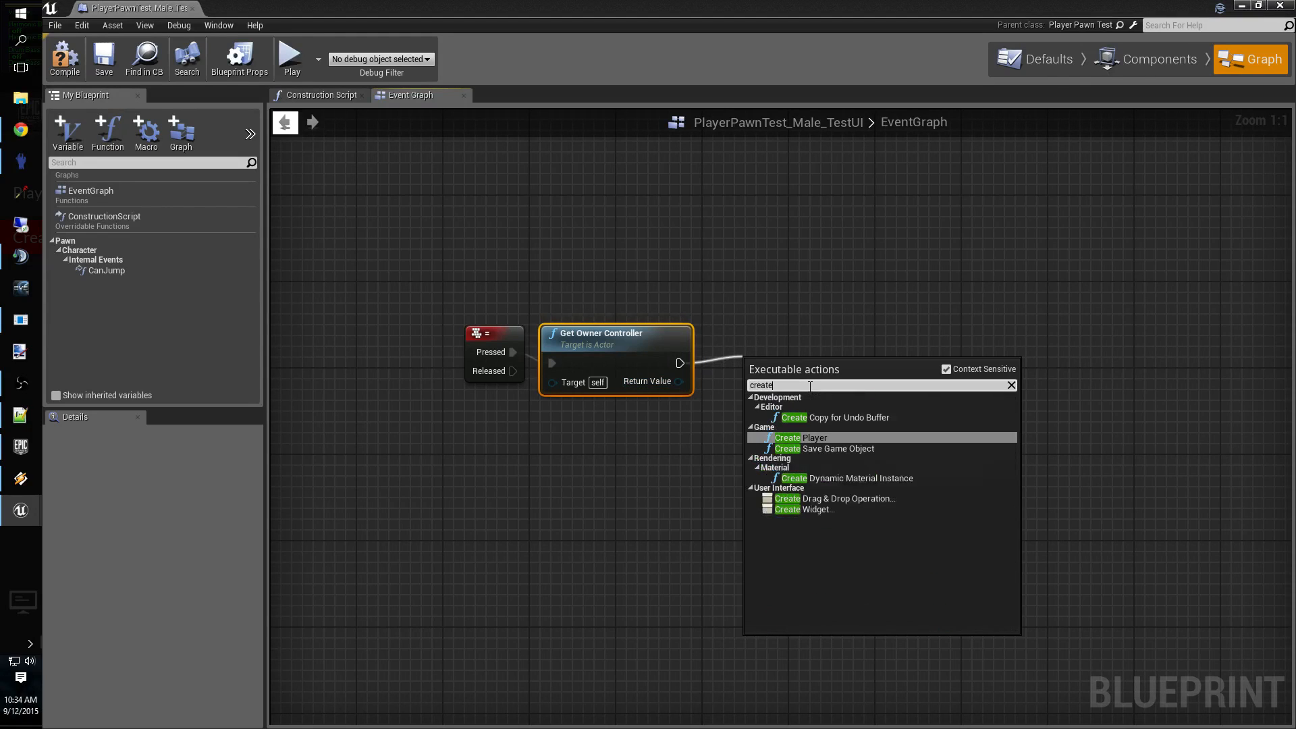
left_click(805, 512)
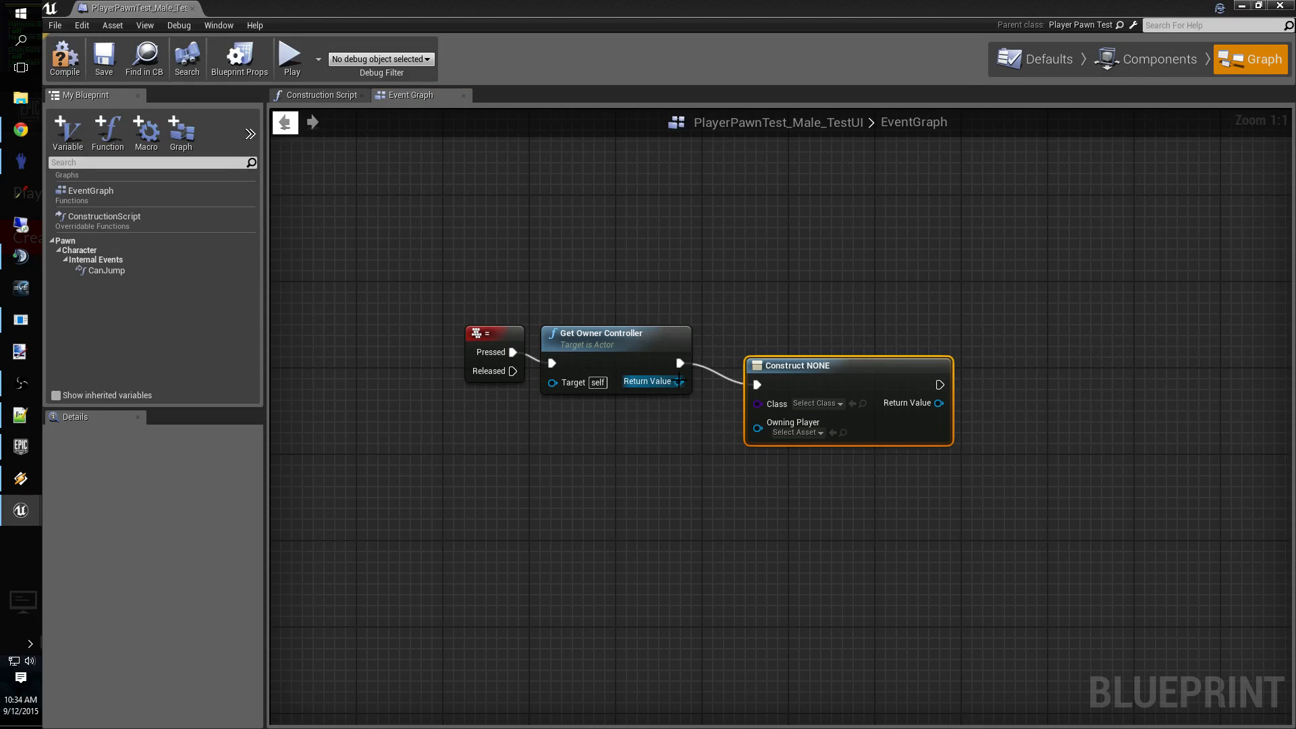
left_click_drag(679, 381, 756, 424)
left_click_drag(802, 364, 783, 334)
Set the widget creation node's class to TestUI_BP_C.
left_click(798, 371)
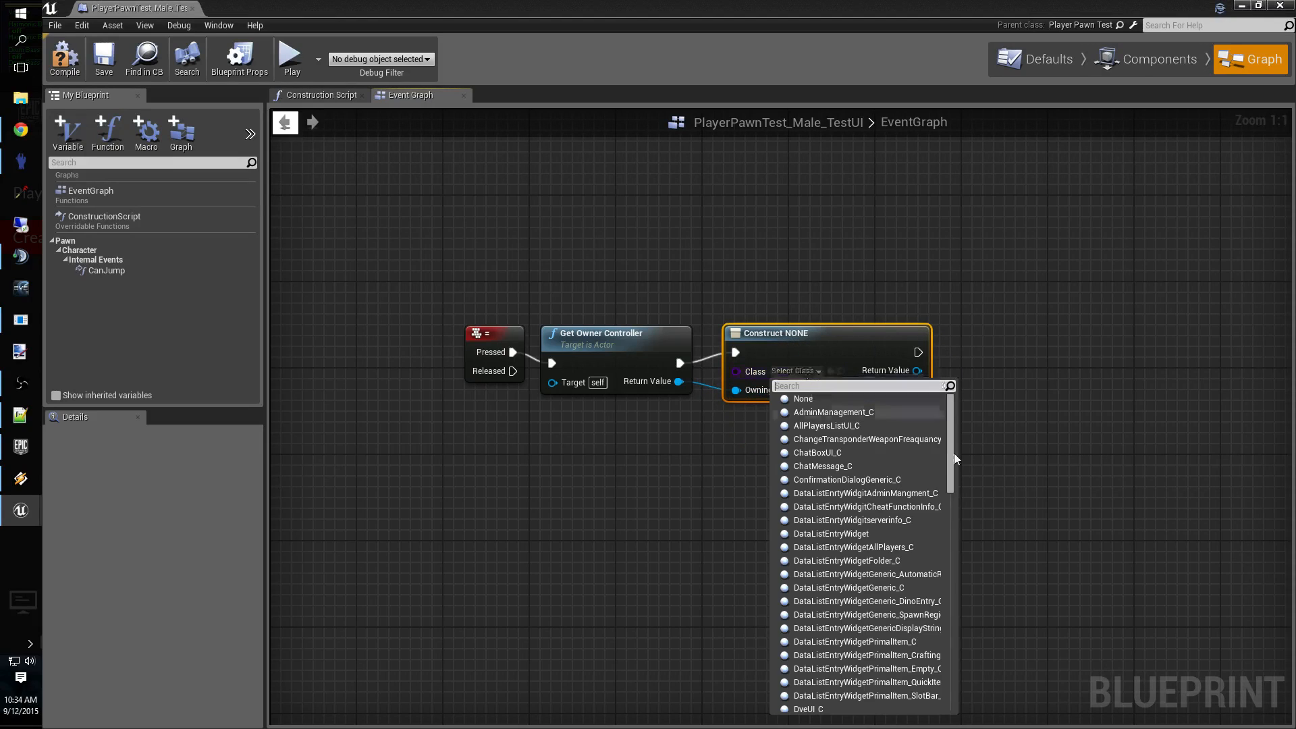
left_click_drag(954, 469, 952, 578)
left_click(830, 625)
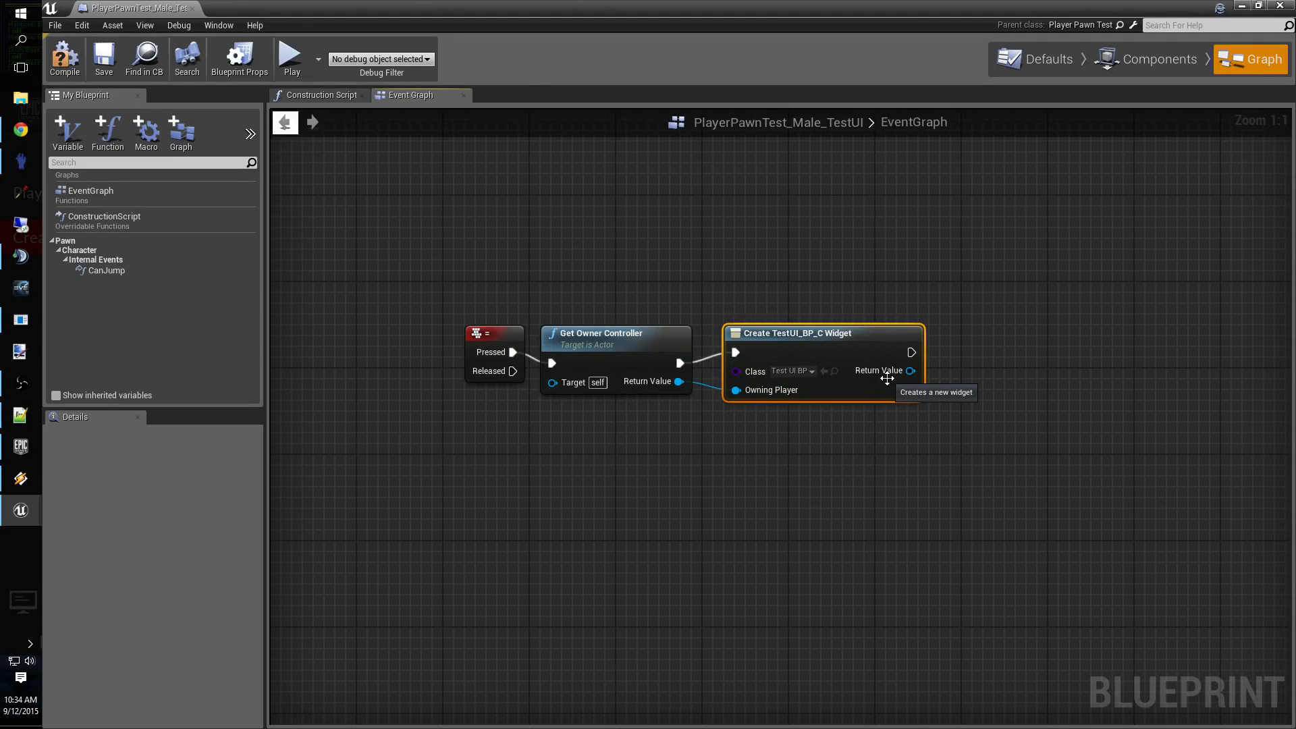
Add an Add to Viewport node after the widget creation node and connect the created widget's return value to its Target.
left_click_drag(912, 352, 963, 358)
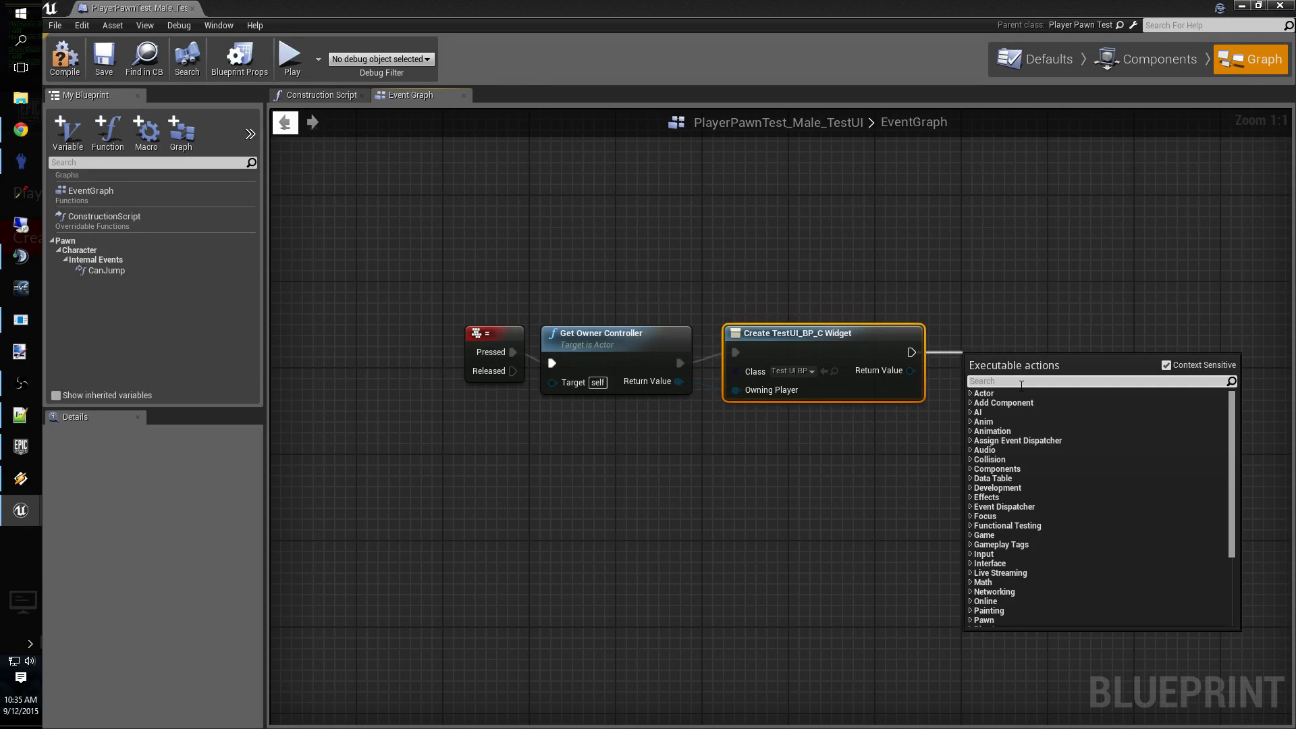
type("add to view")
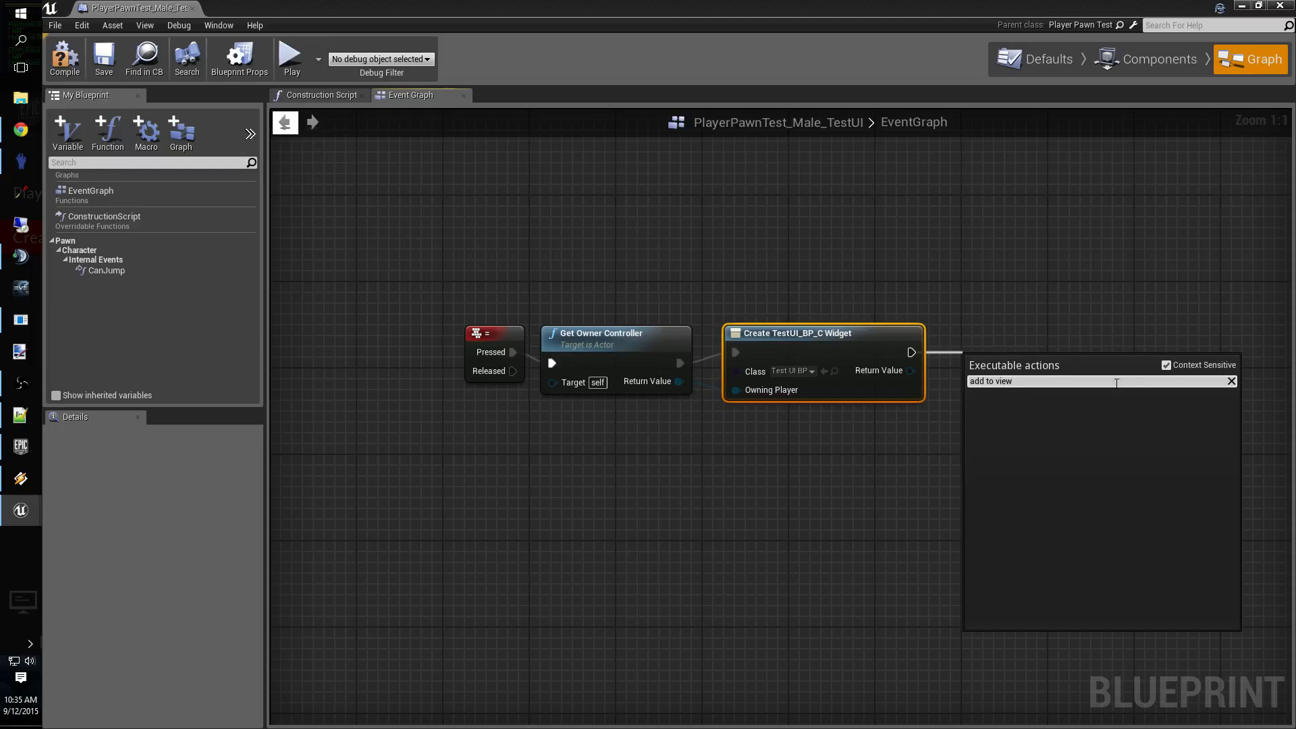
left_click(1167, 365)
left_click(1059, 413)
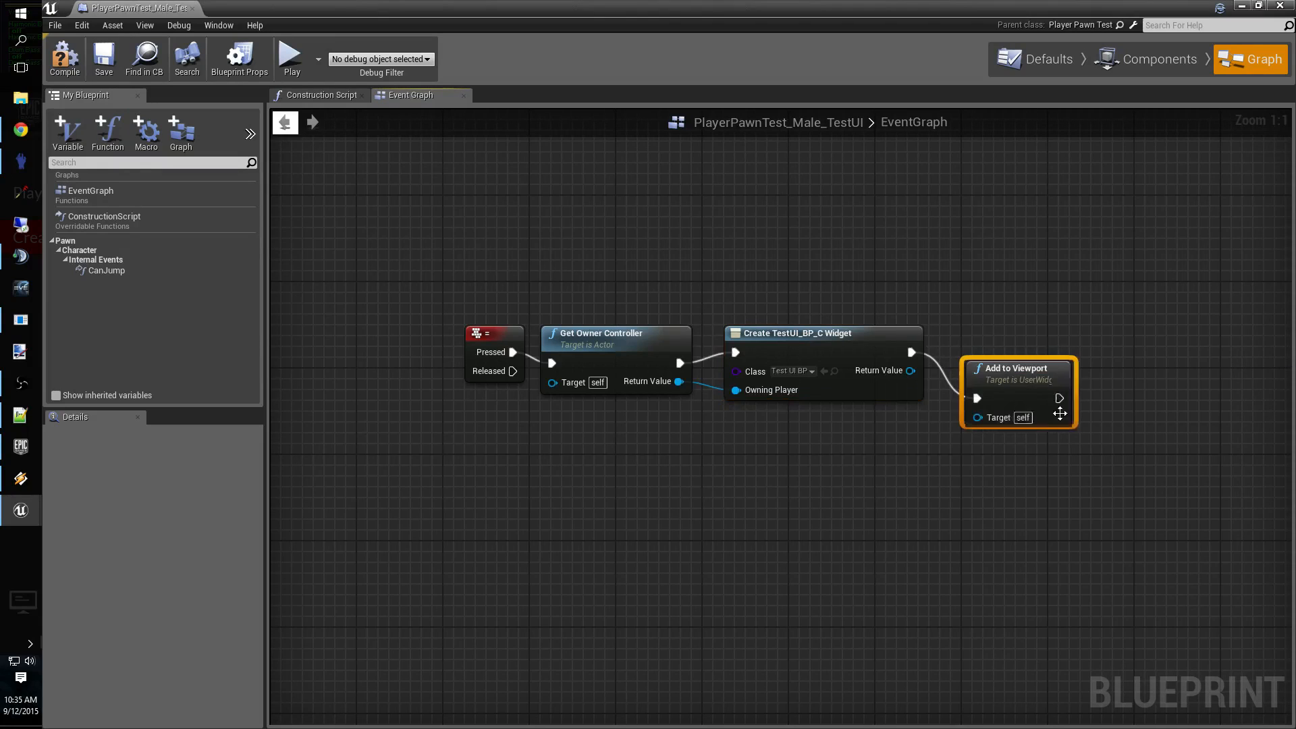
left_click_drag(1023, 370, 1022, 340)
right_click_drag(1059, 546, 878, 548)
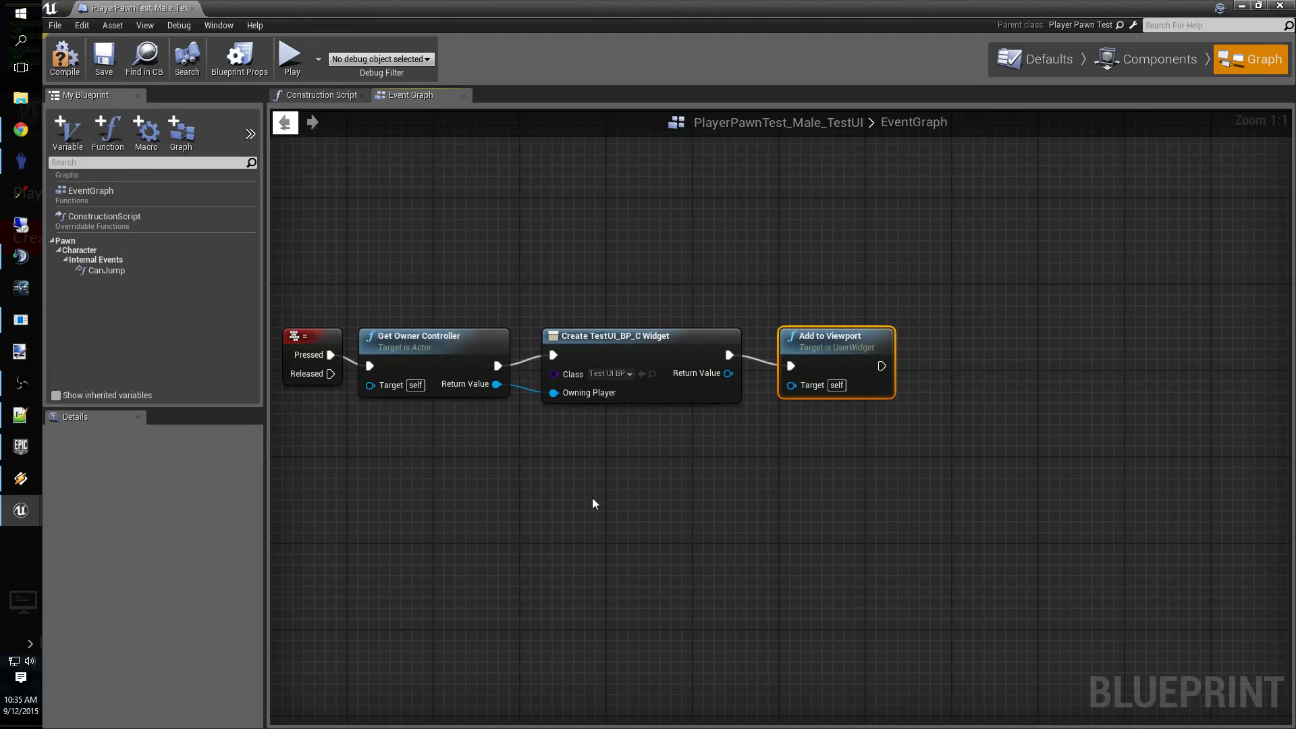
left_click_drag(497, 383, 585, 525)
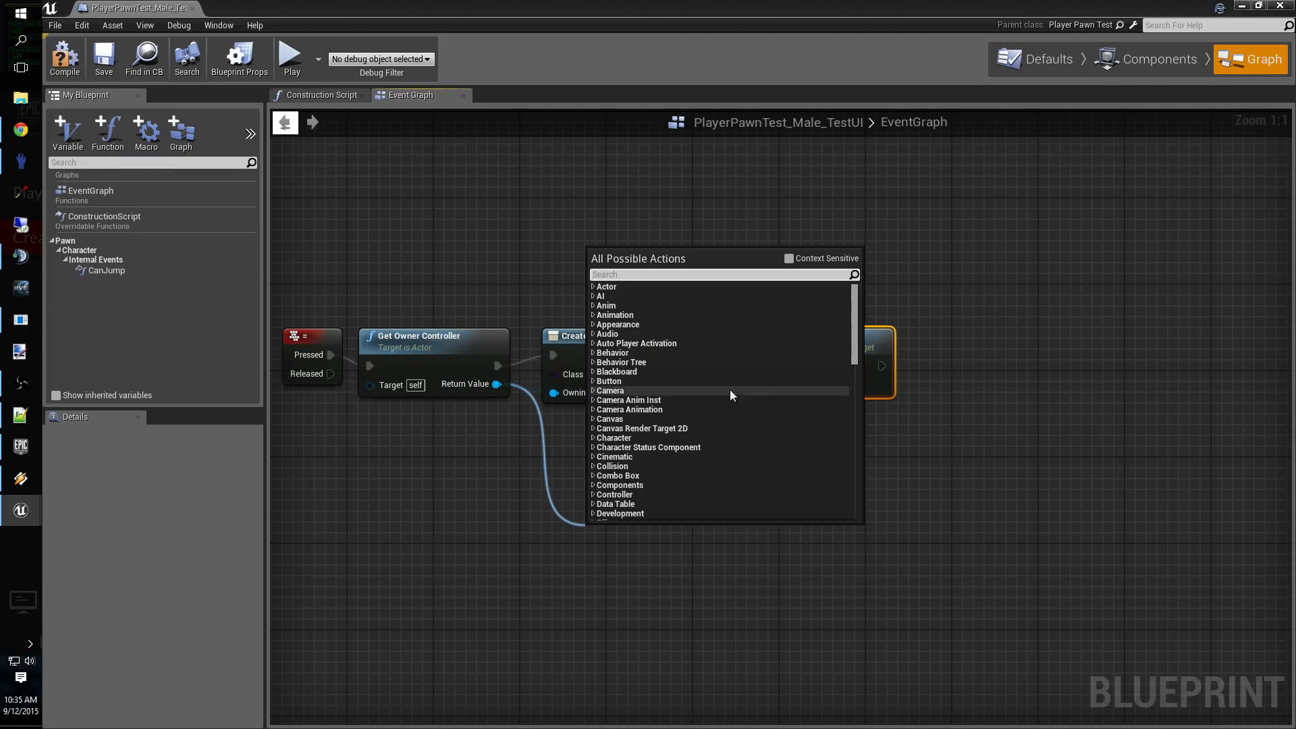
left_click(987, 254)
left_click_drag(728, 373, 790, 385)
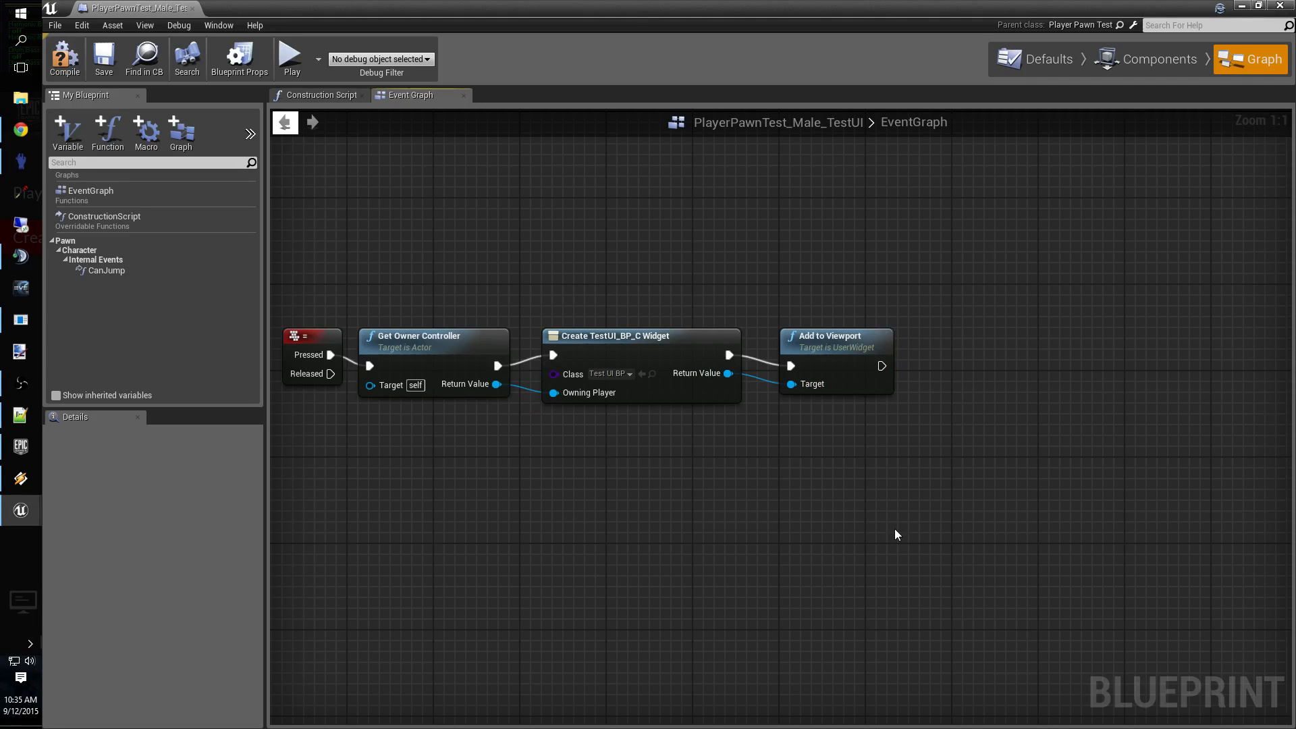
Add a Set Show Mouse Cursor node for the owner controller, run it after Add to Viewport and enable Show Mouse Cursor.
right_click_drag(894, 530, 672, 522)
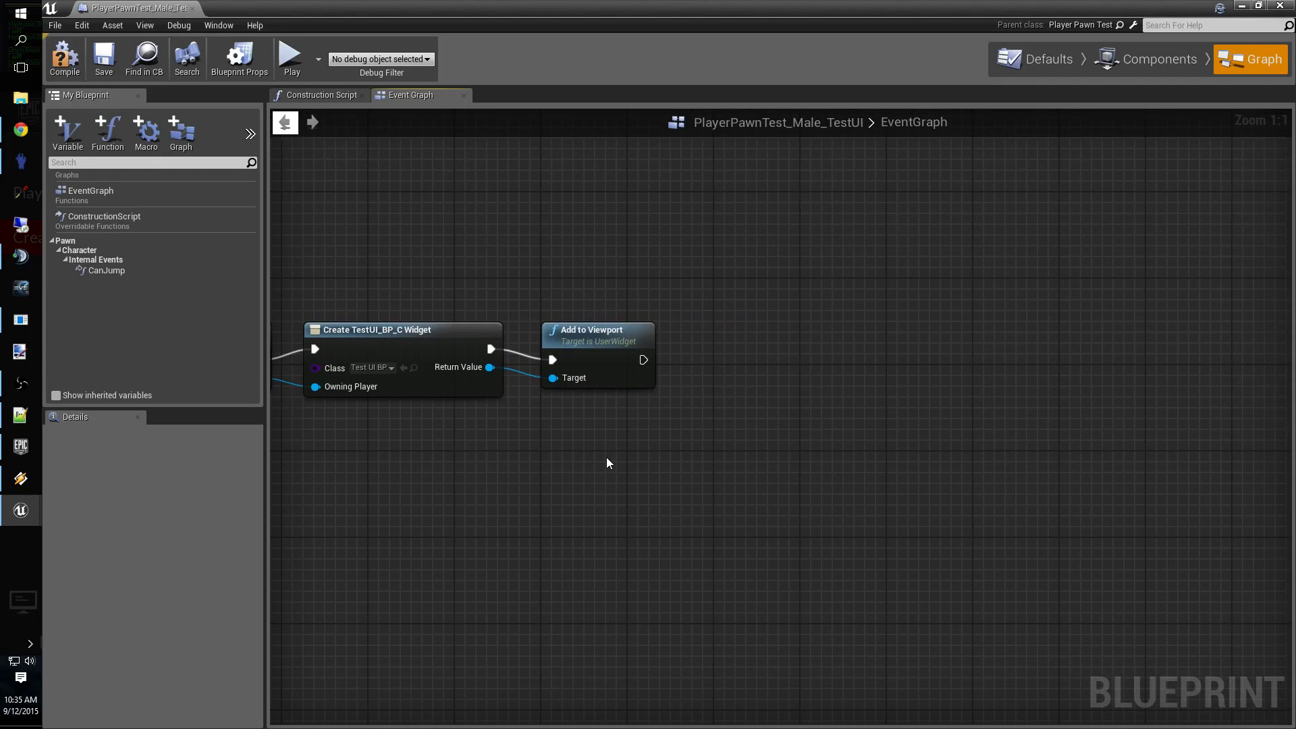
right_click_drag(457, 486, 725, 513)
left_click_drag(527, 405, 947, 428)
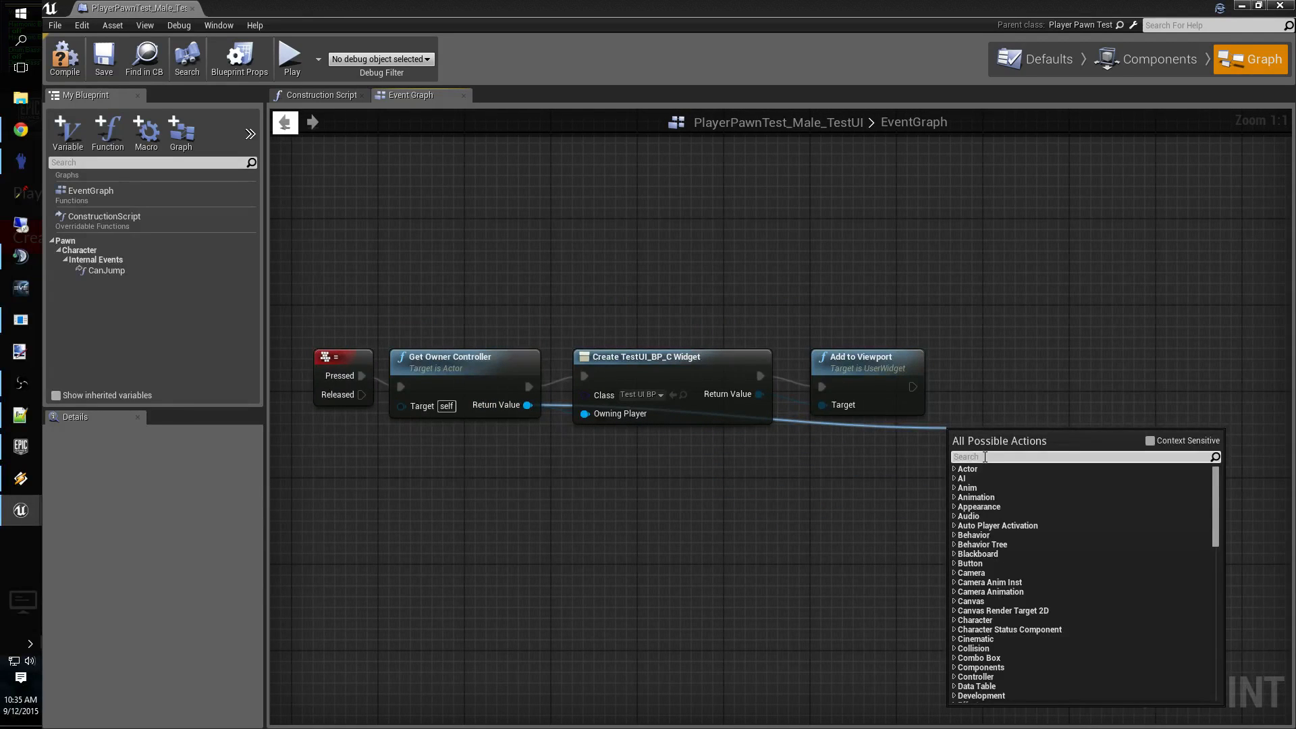
type("show mouse")
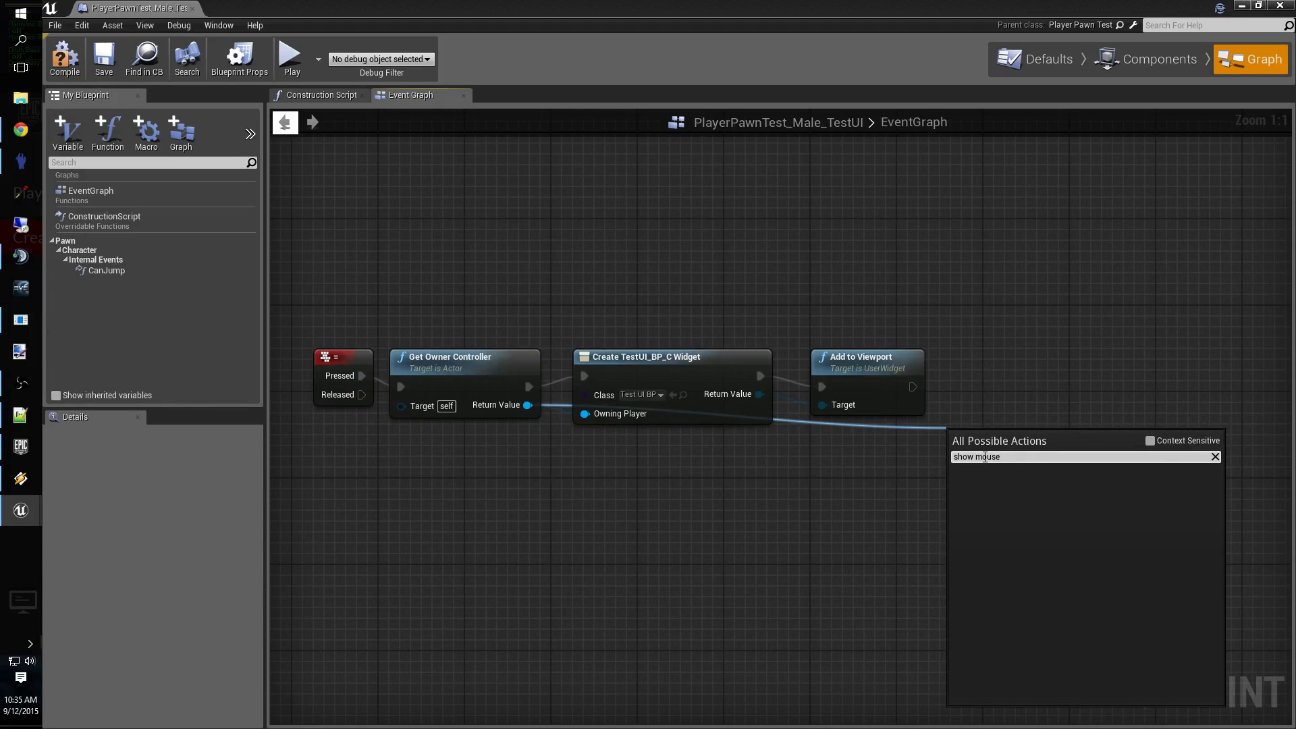
left_click(1150, 440)
left_click(1022, 512)
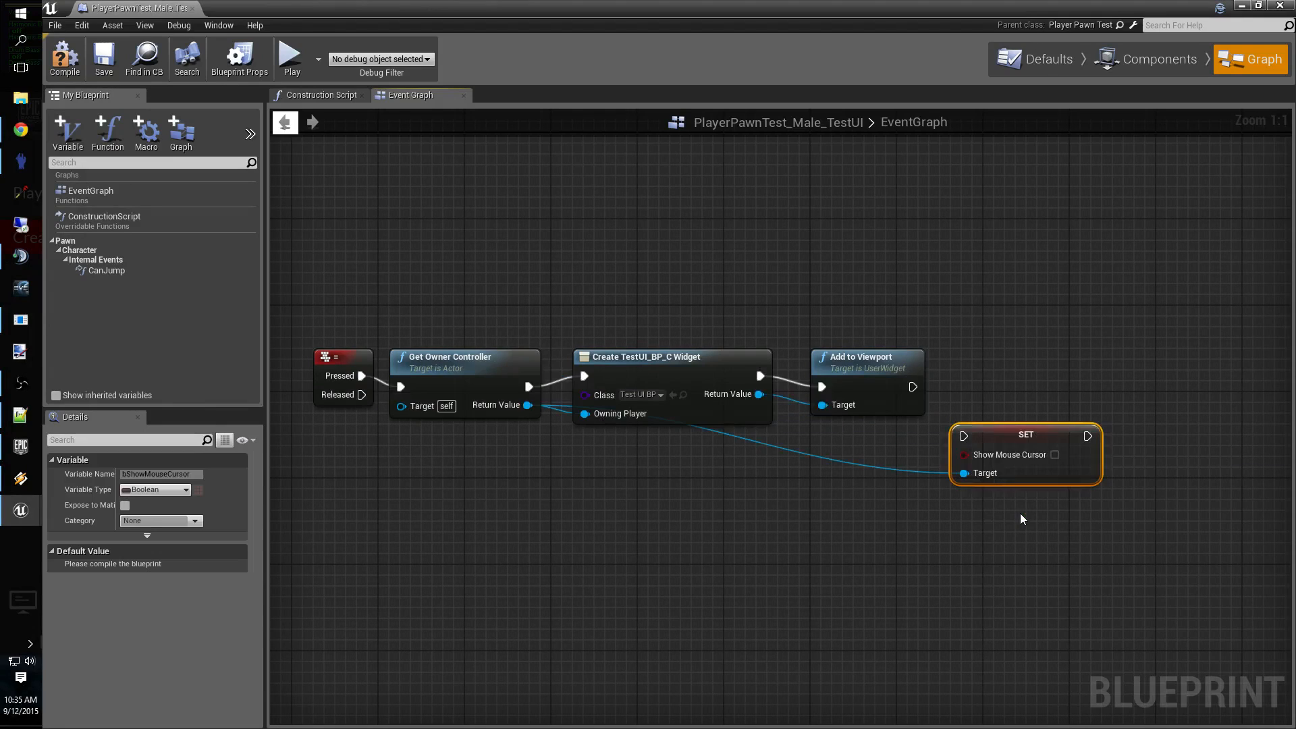
left_click_drag(1038, 448, 1031, 372)
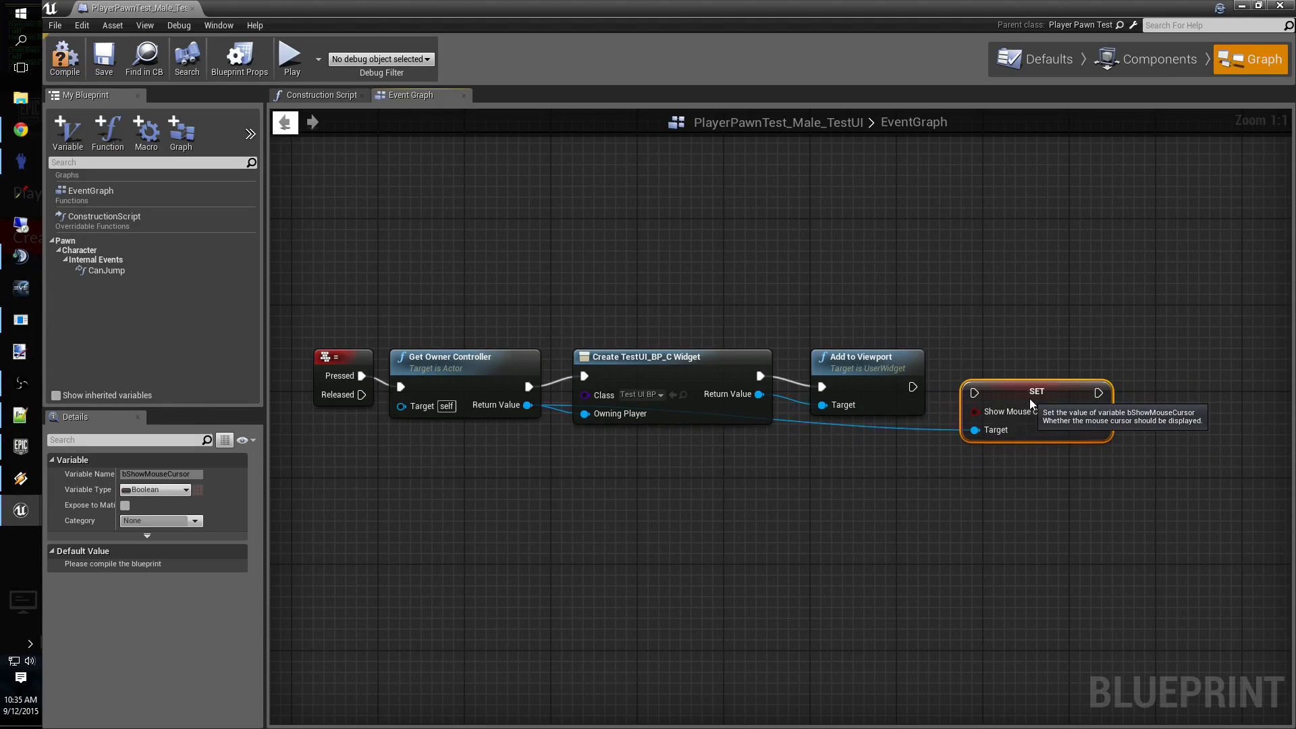
left_click_drag(912, 387, 972, 360)
left_click(1066, 379)
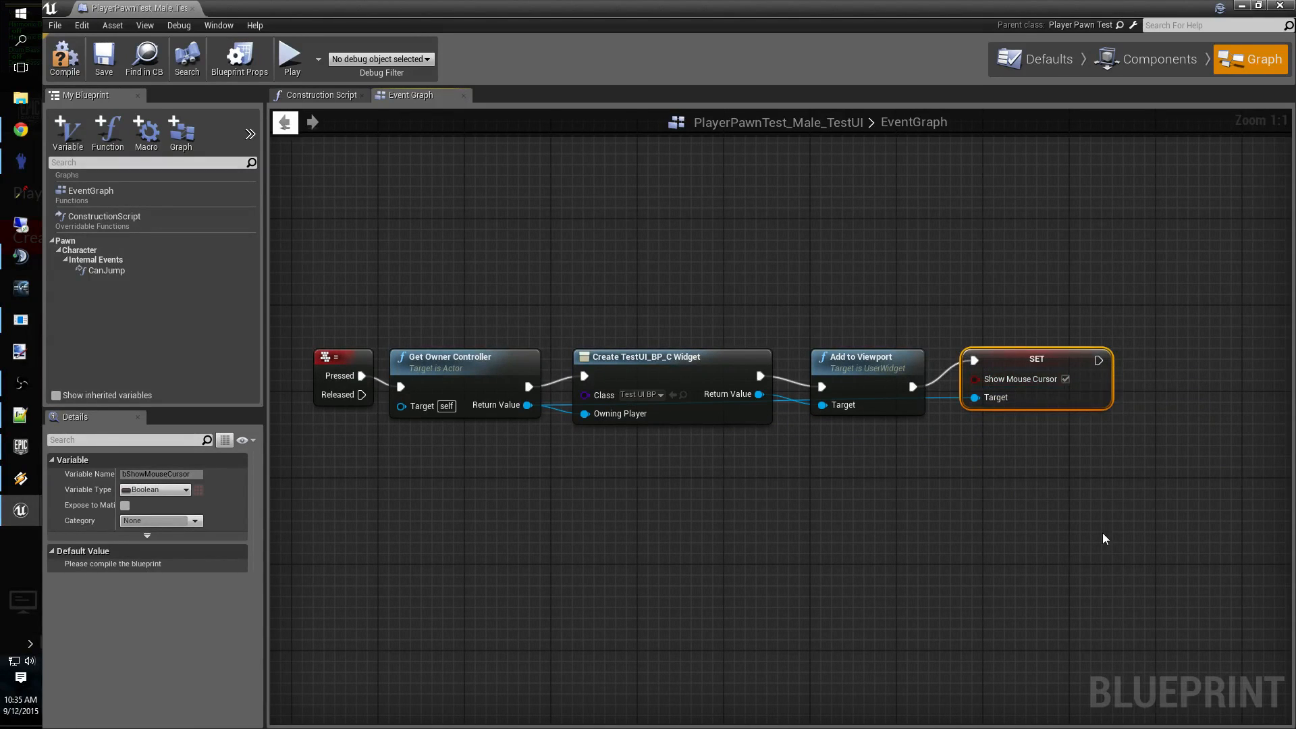
Add a Set Input Mode UIOnly node after the Show Mouse Cursor setter and enable Lock Mouse to Viewport.
right_click_drag(1103, 533, 813, 543)
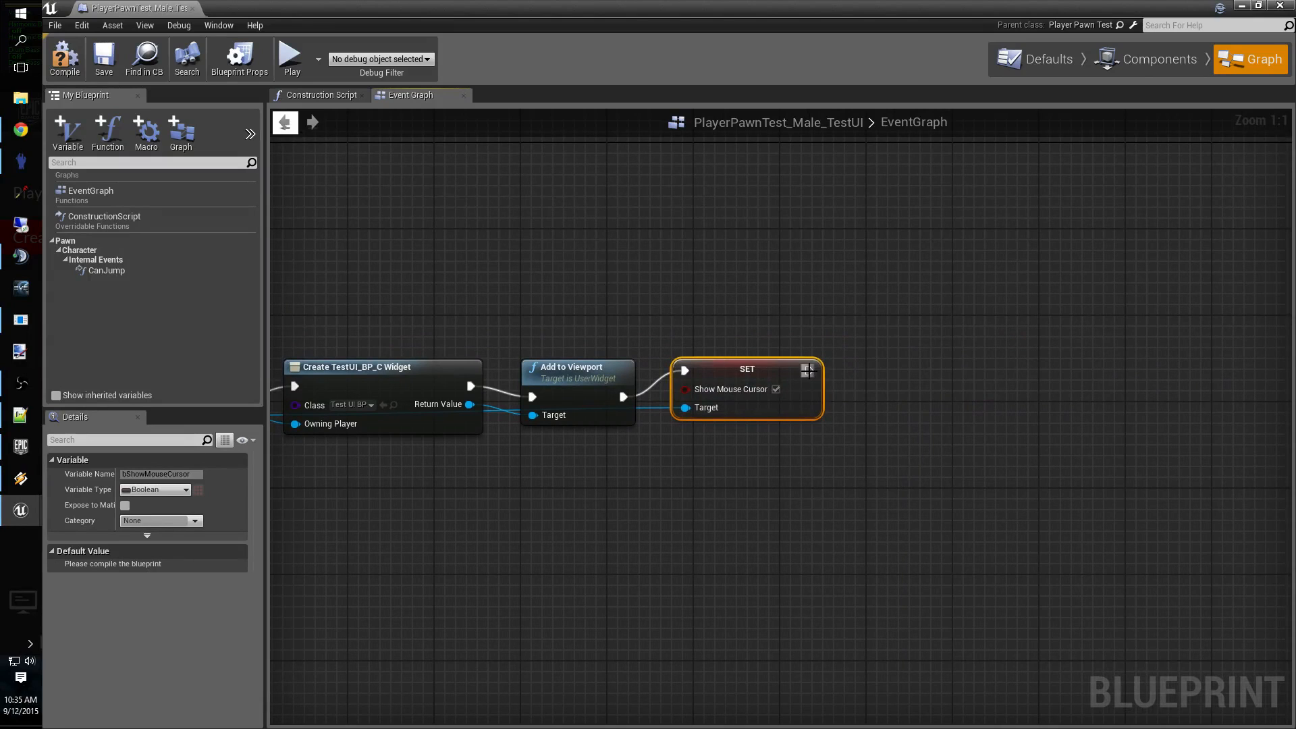
left_click_drag(809, 370, 866, 382)
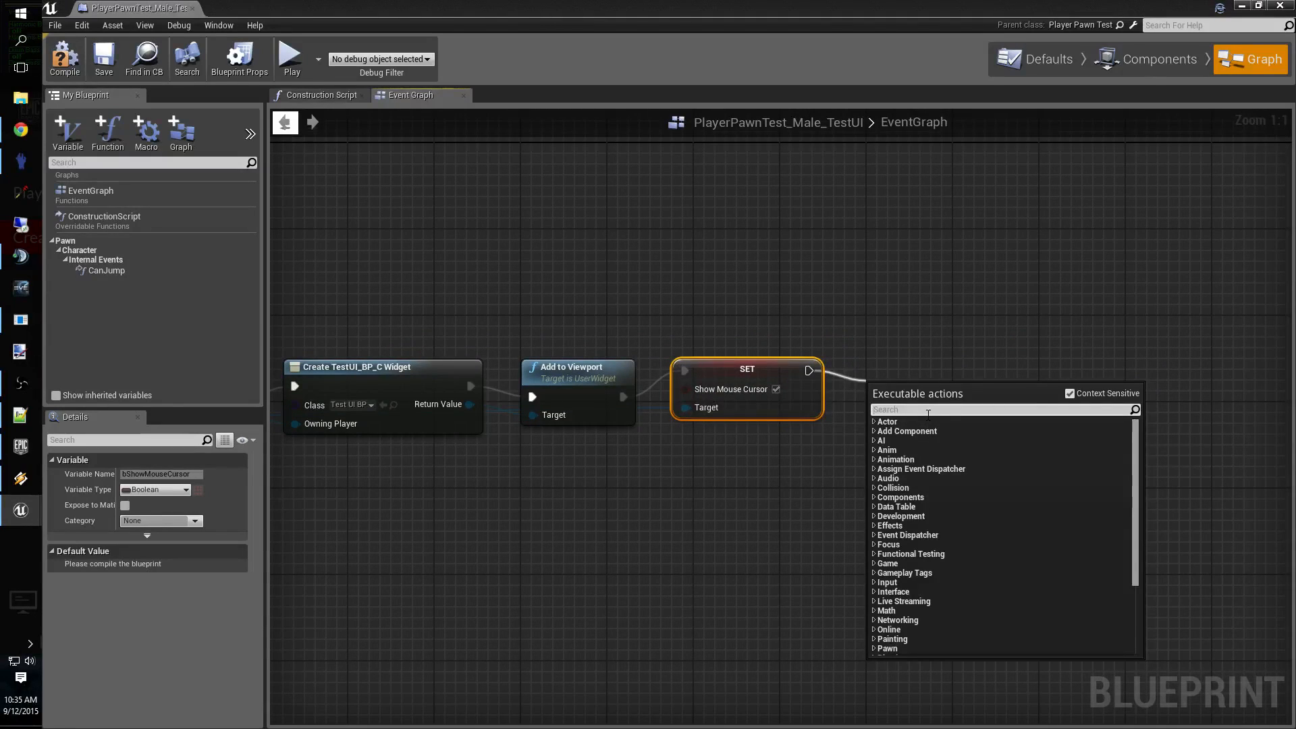
type("set input")
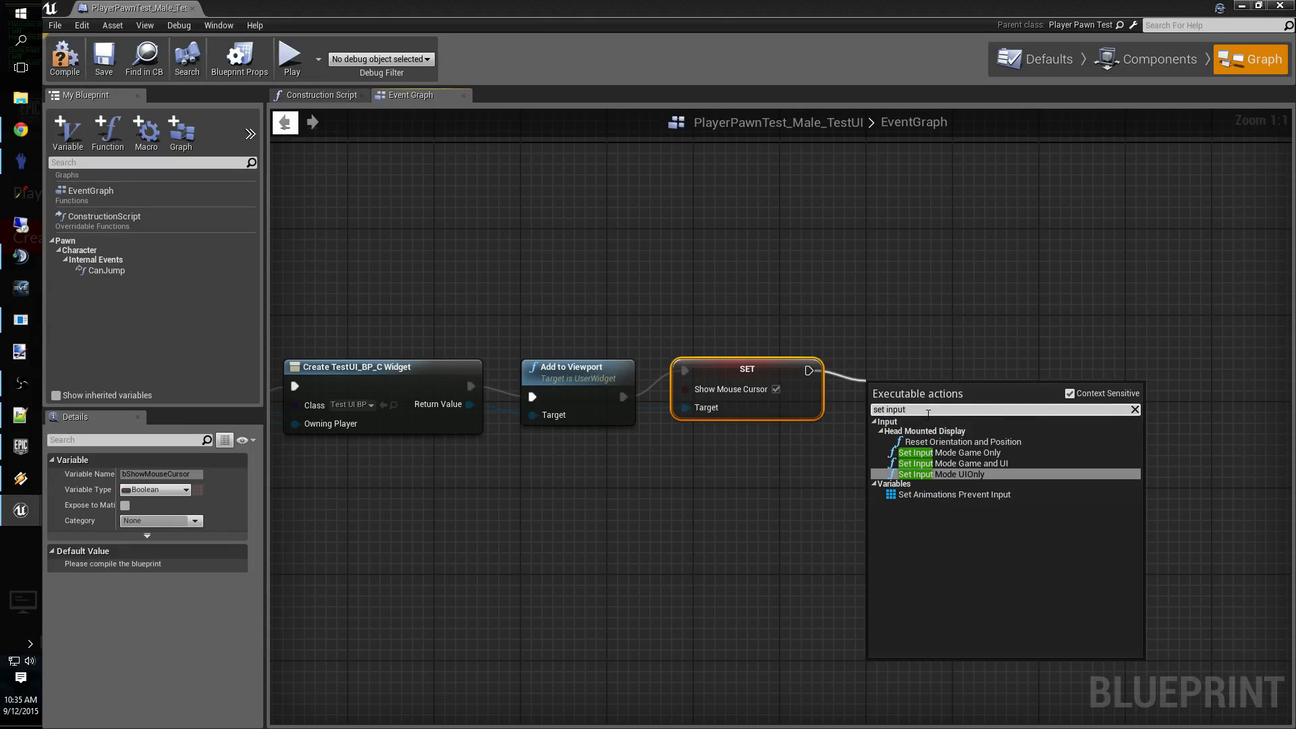
left_click(955, 475)
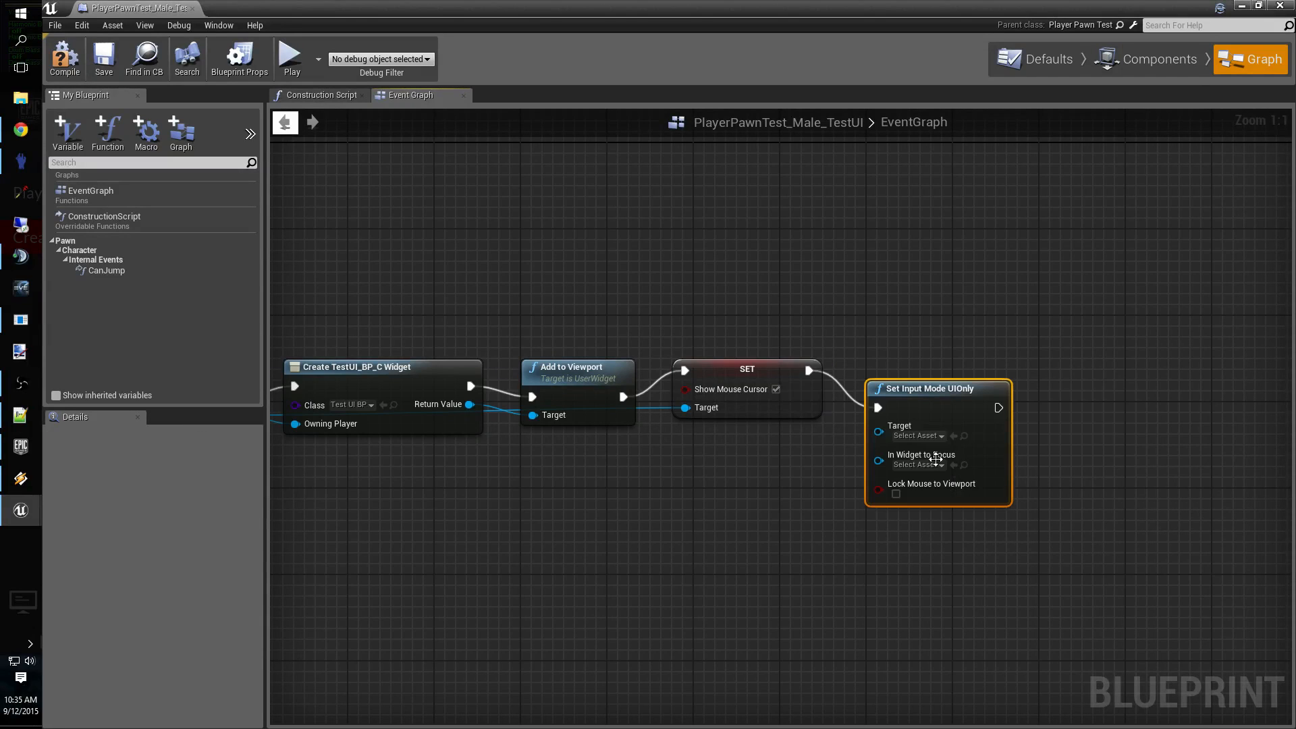
left_click_drag(903, 389, 882, 368)
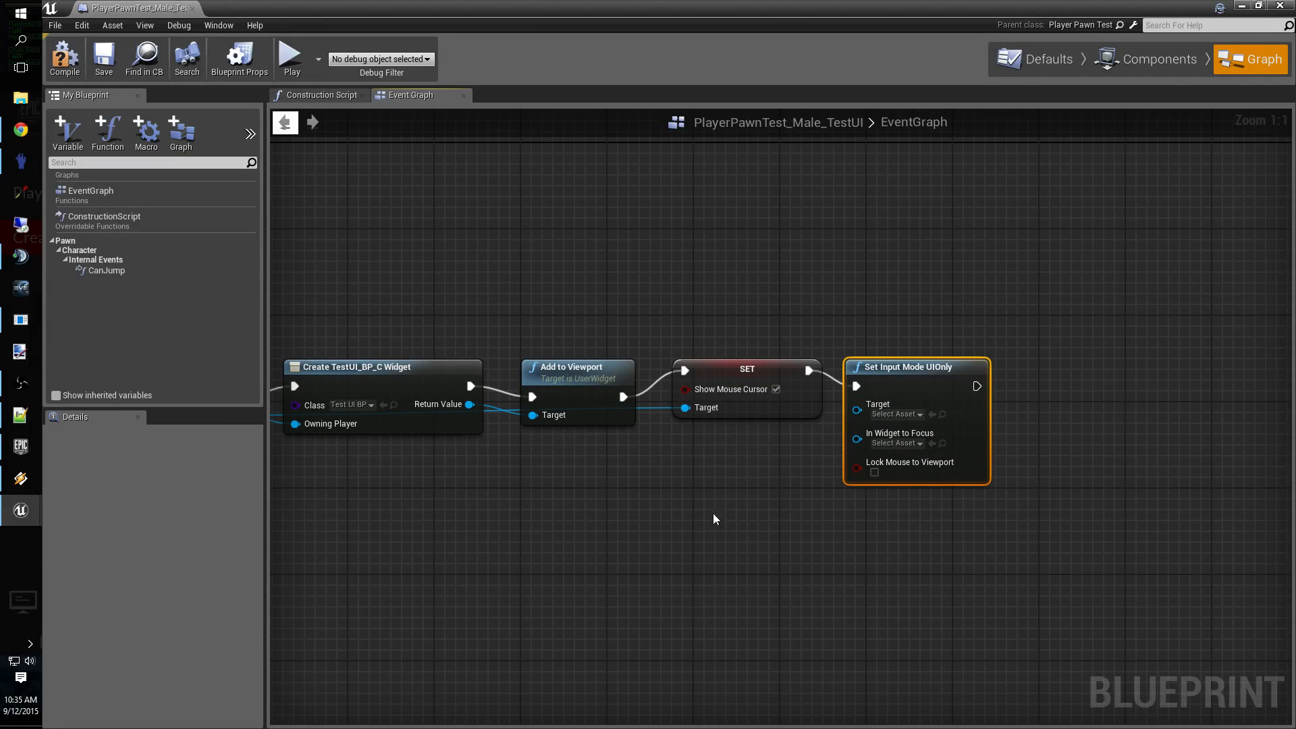
left_click(875, 472)
Connect the created widget to In Widget to Focus and the owner controller to Target on Set Input Mode UIOnly.
right_click_drag(473, 480, 574, 468)
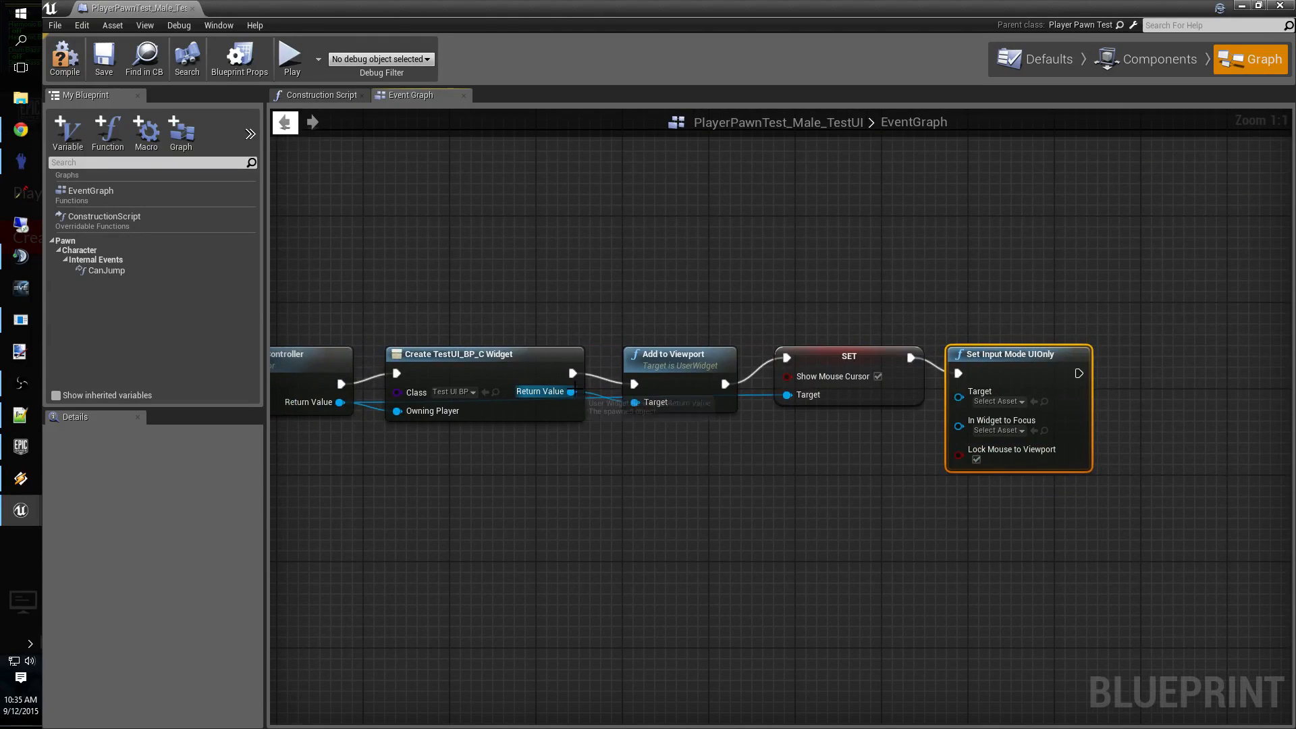
left_click_drag(571, 391, 957, 423)
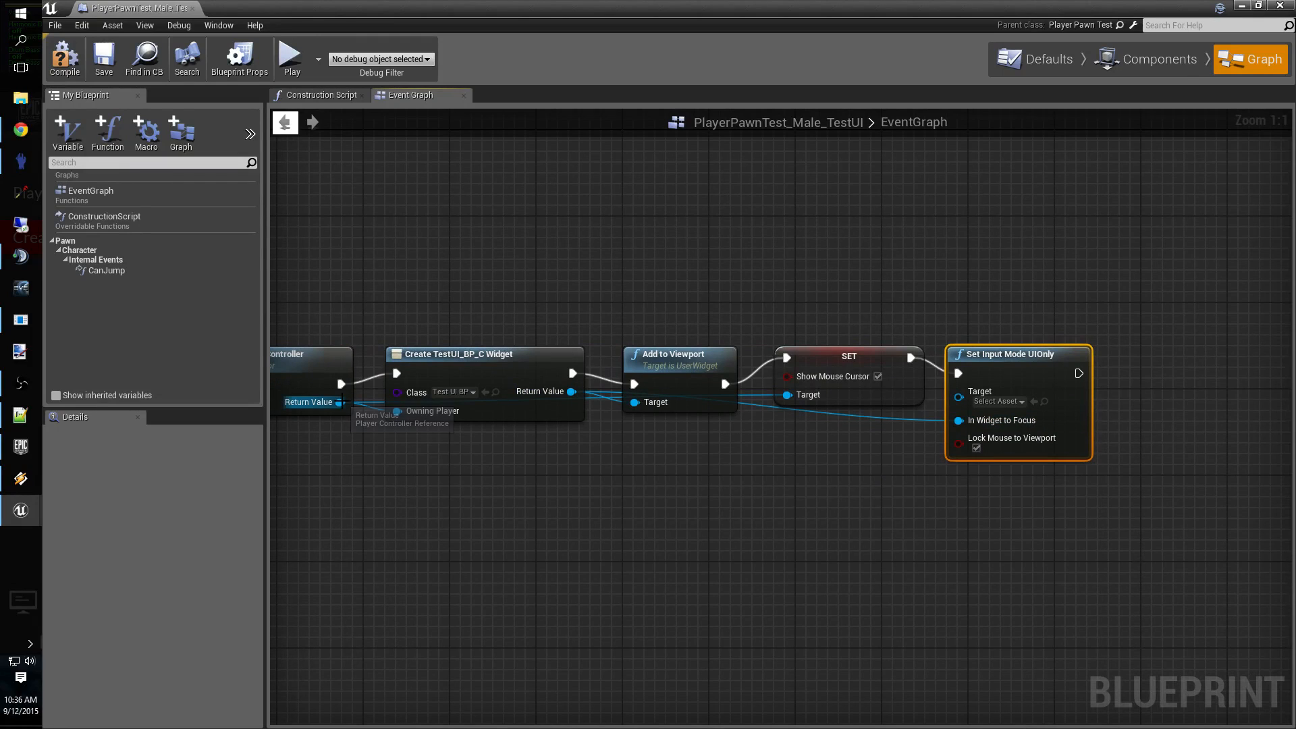
left_click_drag(340, 402, 964, 399)
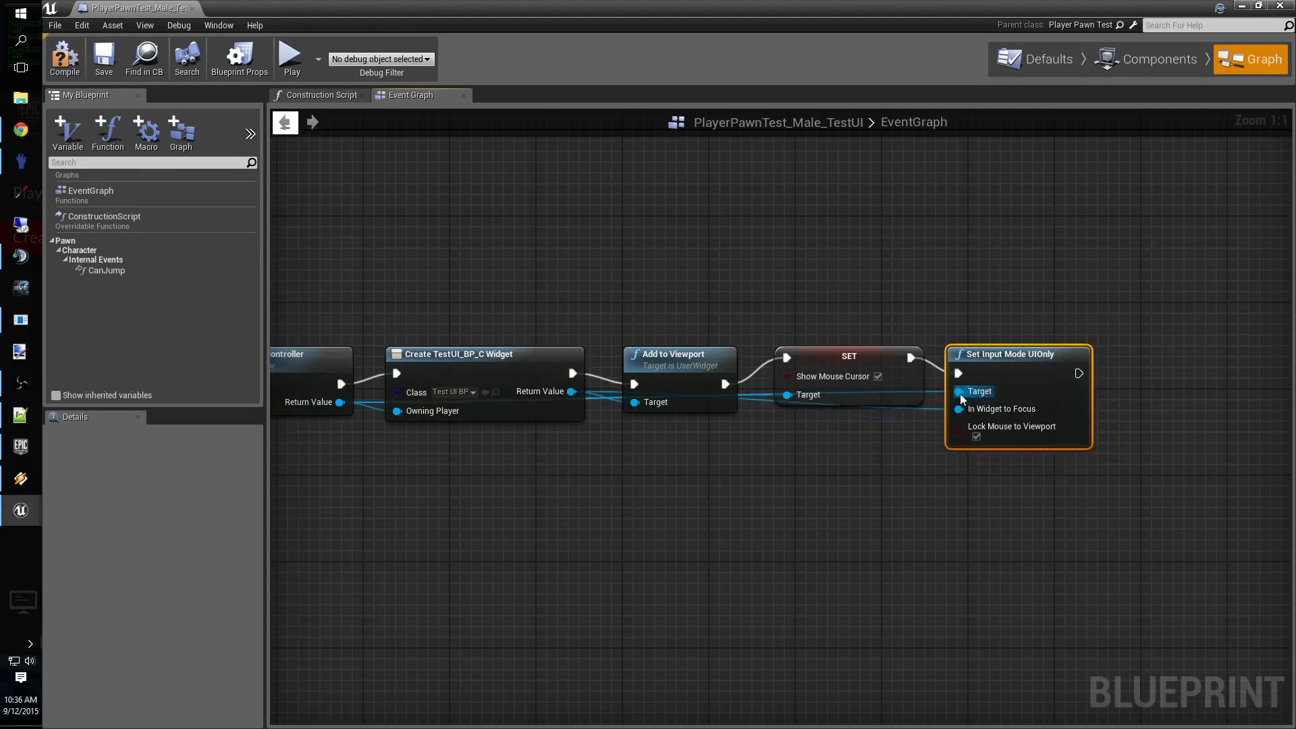
Save the male player pawn blueprint and close its editor.
right_click_drag(699, 553, 932, 508)
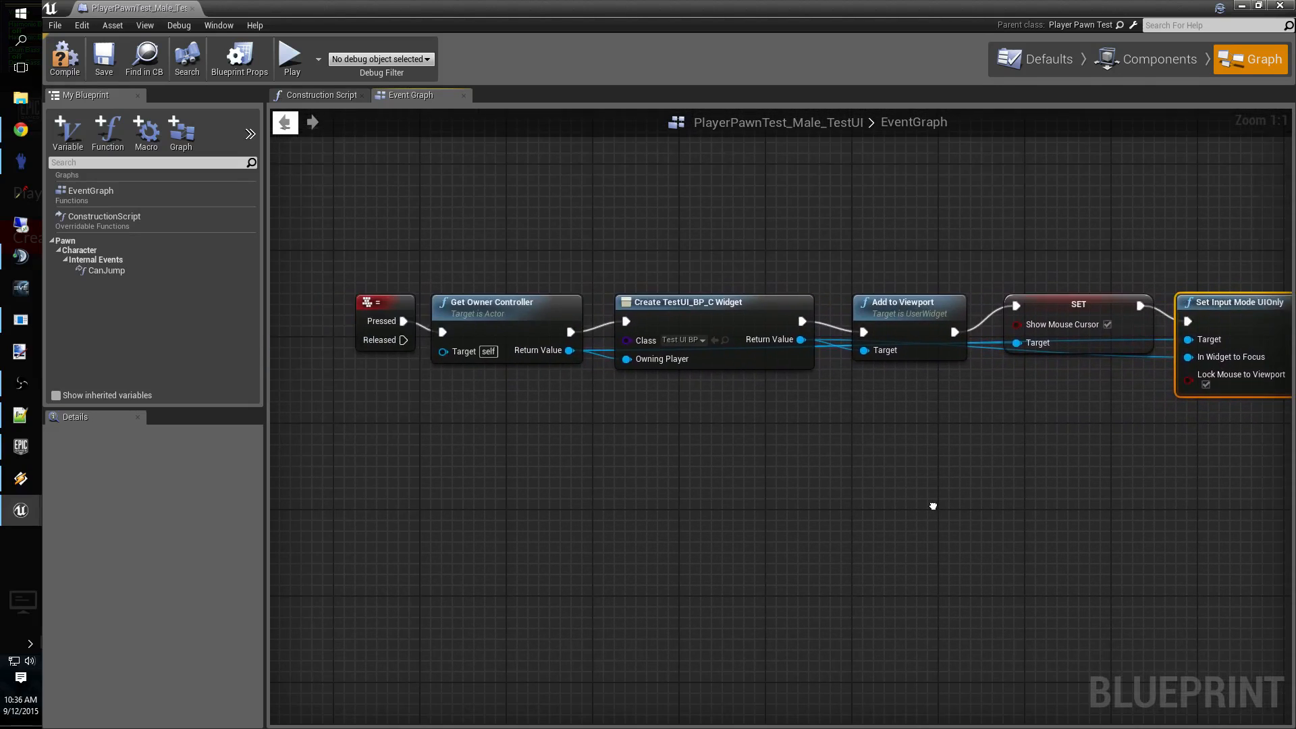
left_click(104, 60)
right_click_drag(1035, 451, 979, 559)
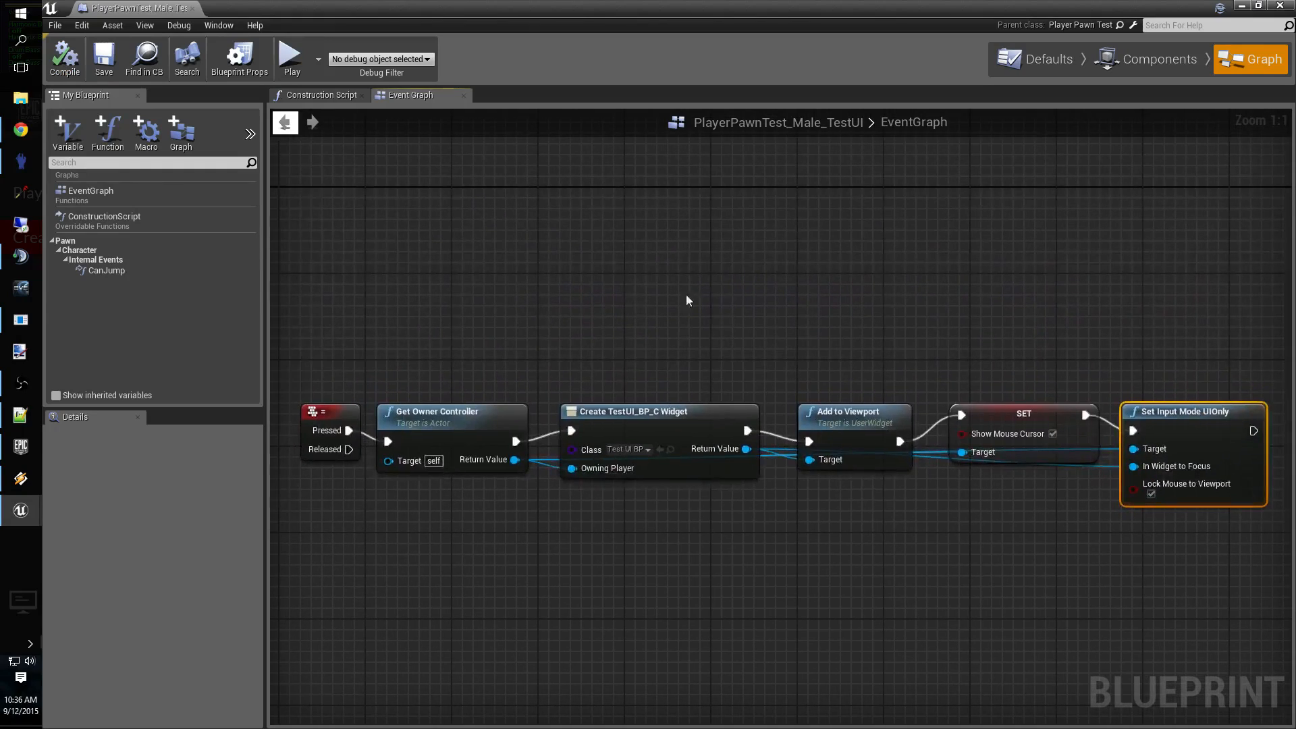
left_click(192, 9)
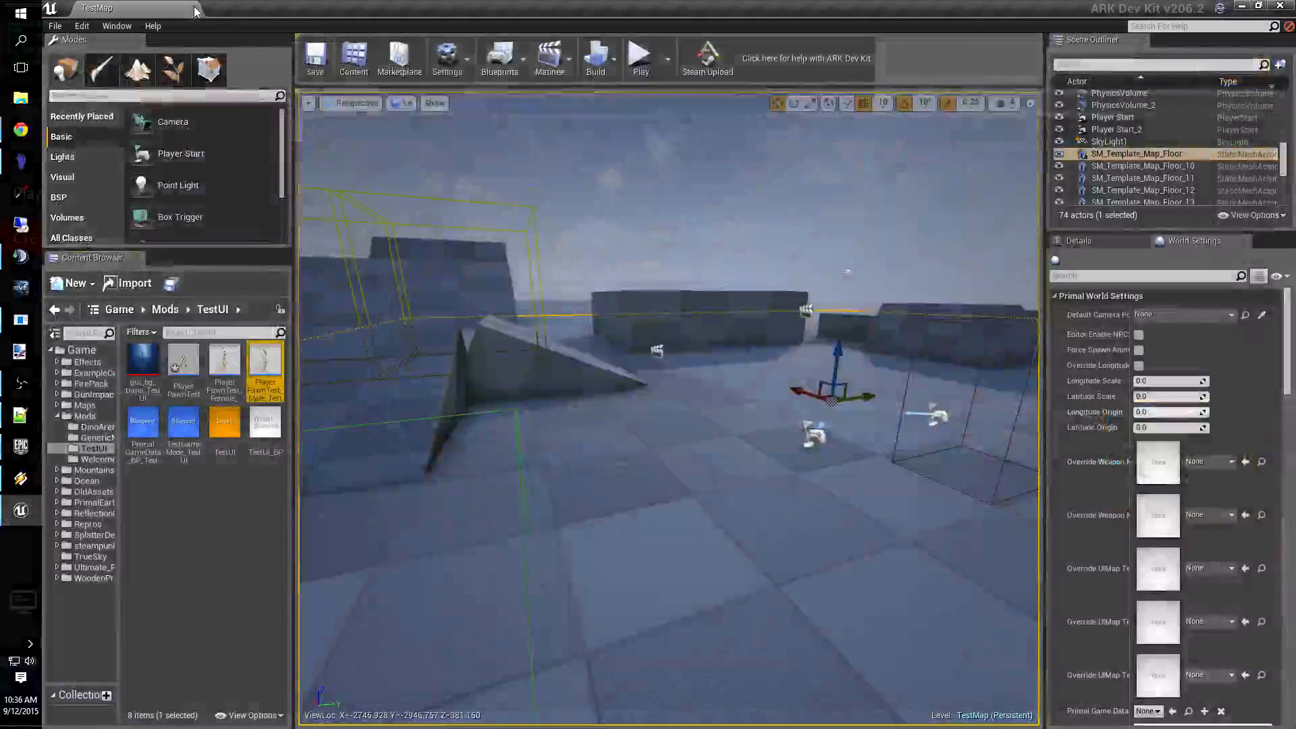
Open the PrimalGameData_BP_TestUI blueprint from the TestUI folder to show its defaults.
left_click(207, 525)
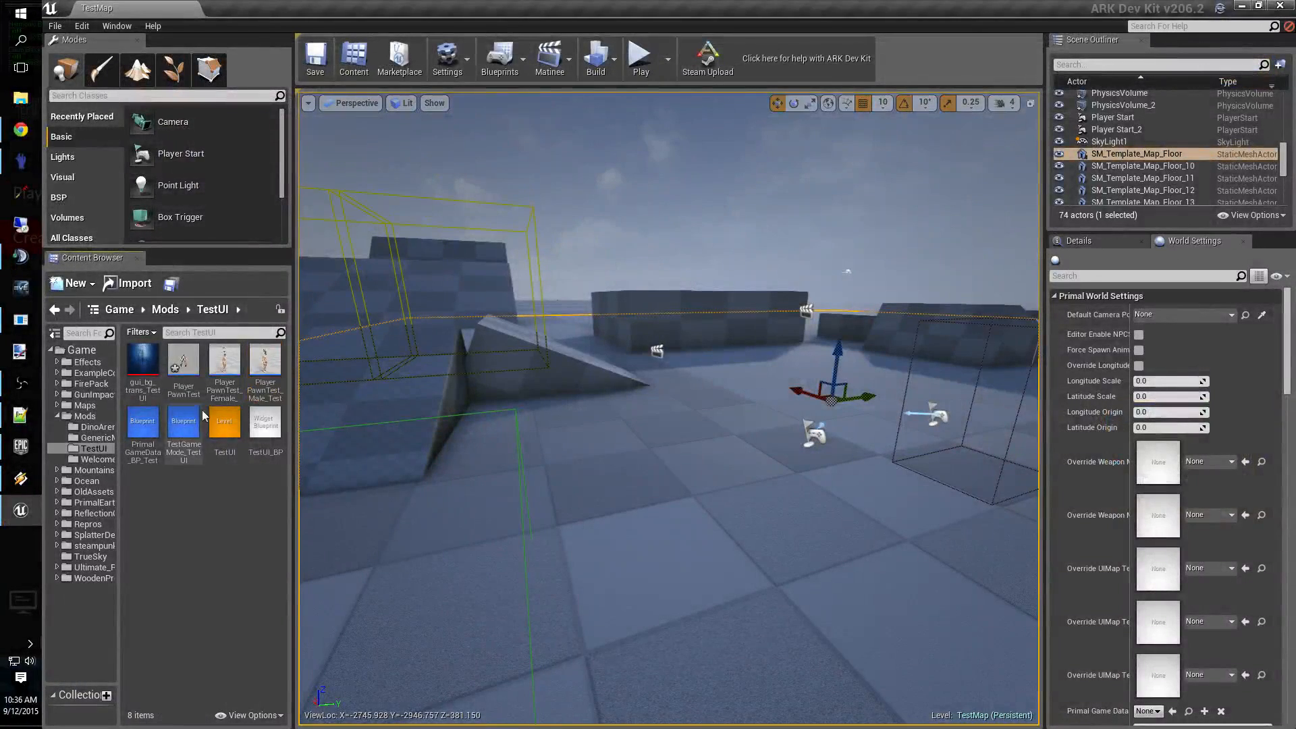
left_click(143, 422)
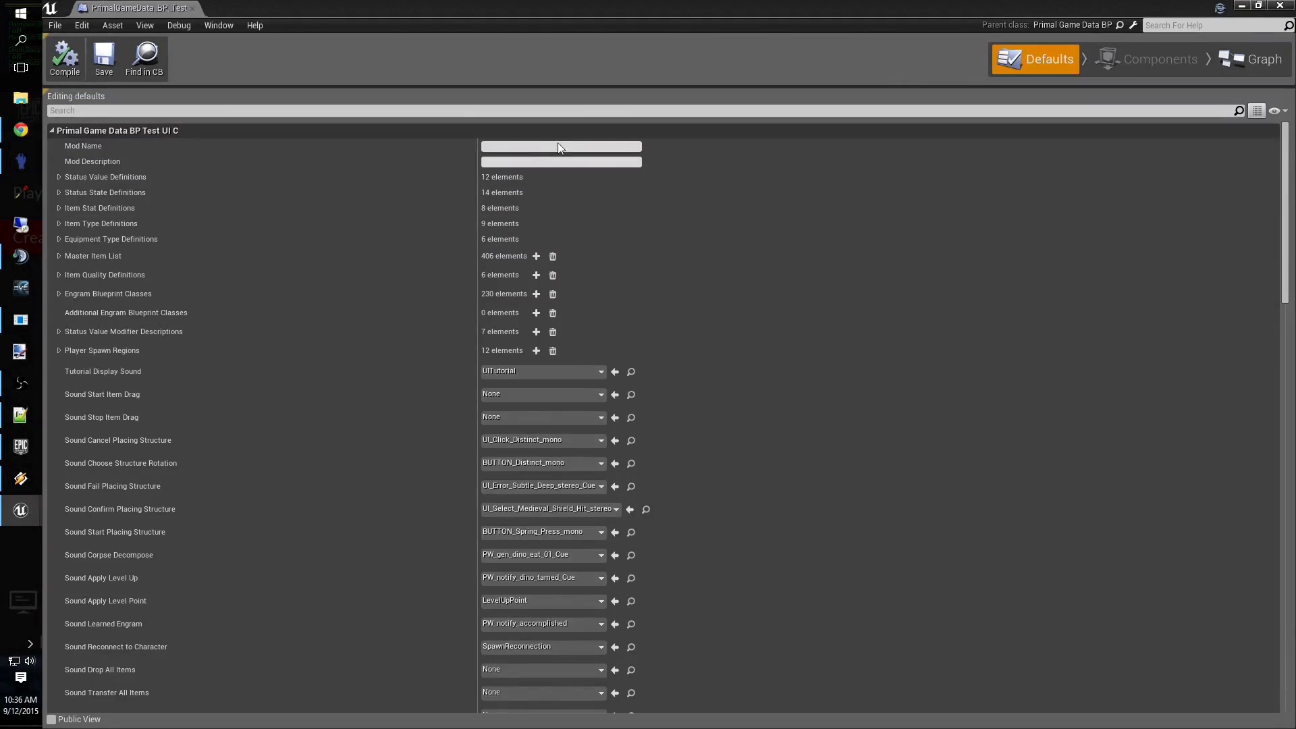
Set the Mod Name to "Test UI" and enter "This is a Test UI" as the Mod Description.
left_click(559, 145)
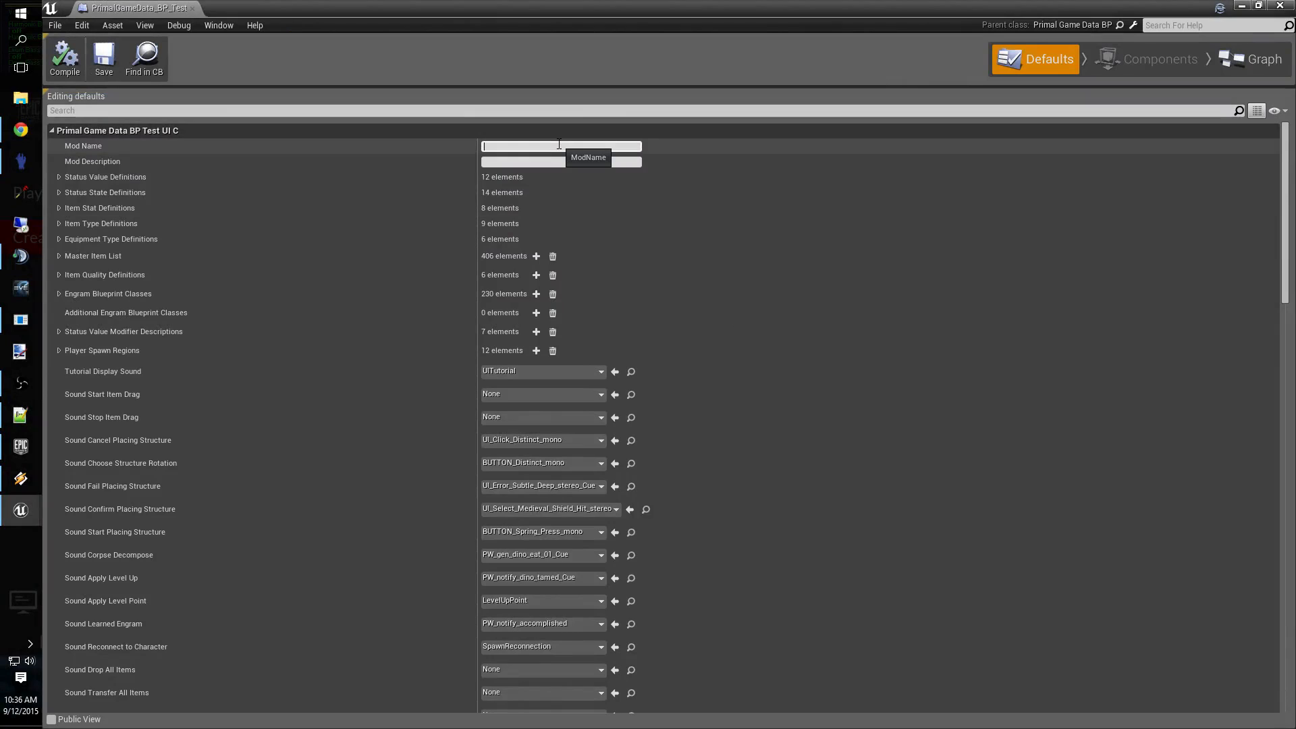
type("Tst UI")
key("Tab")
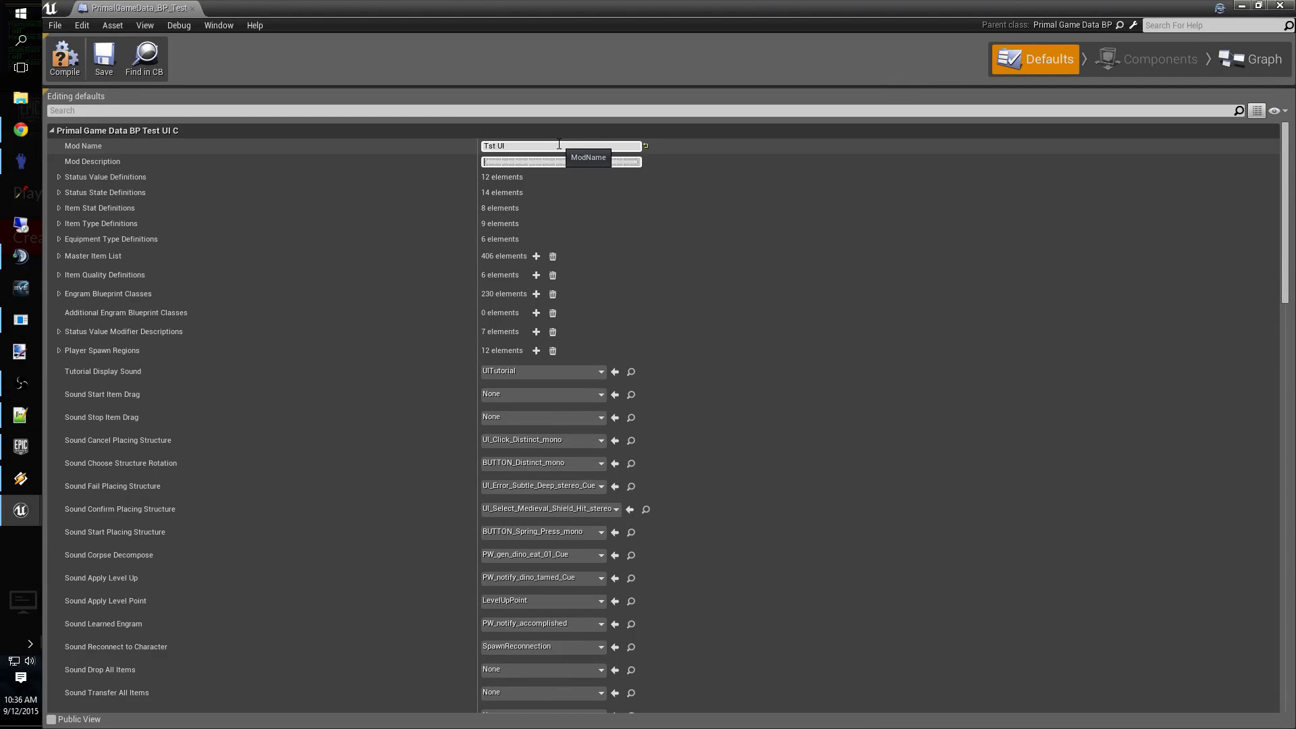
left_click(559, 144)
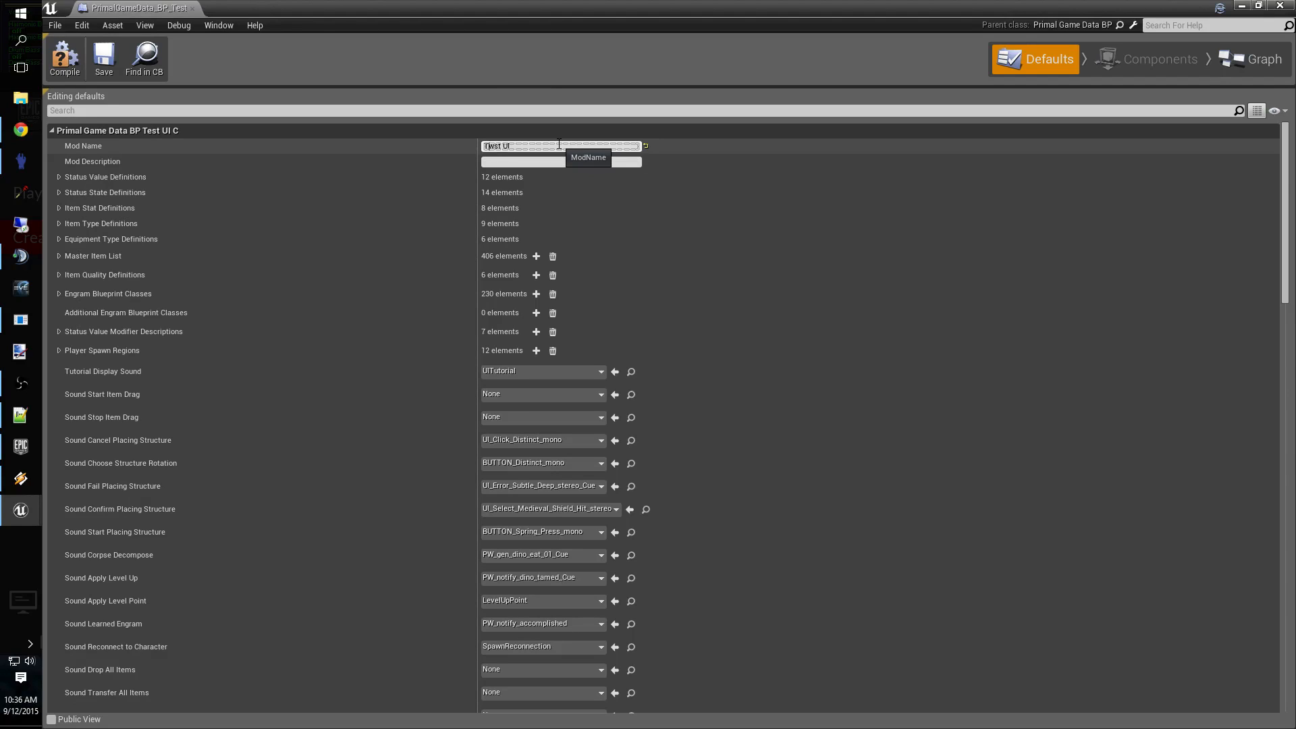
key("Tab")
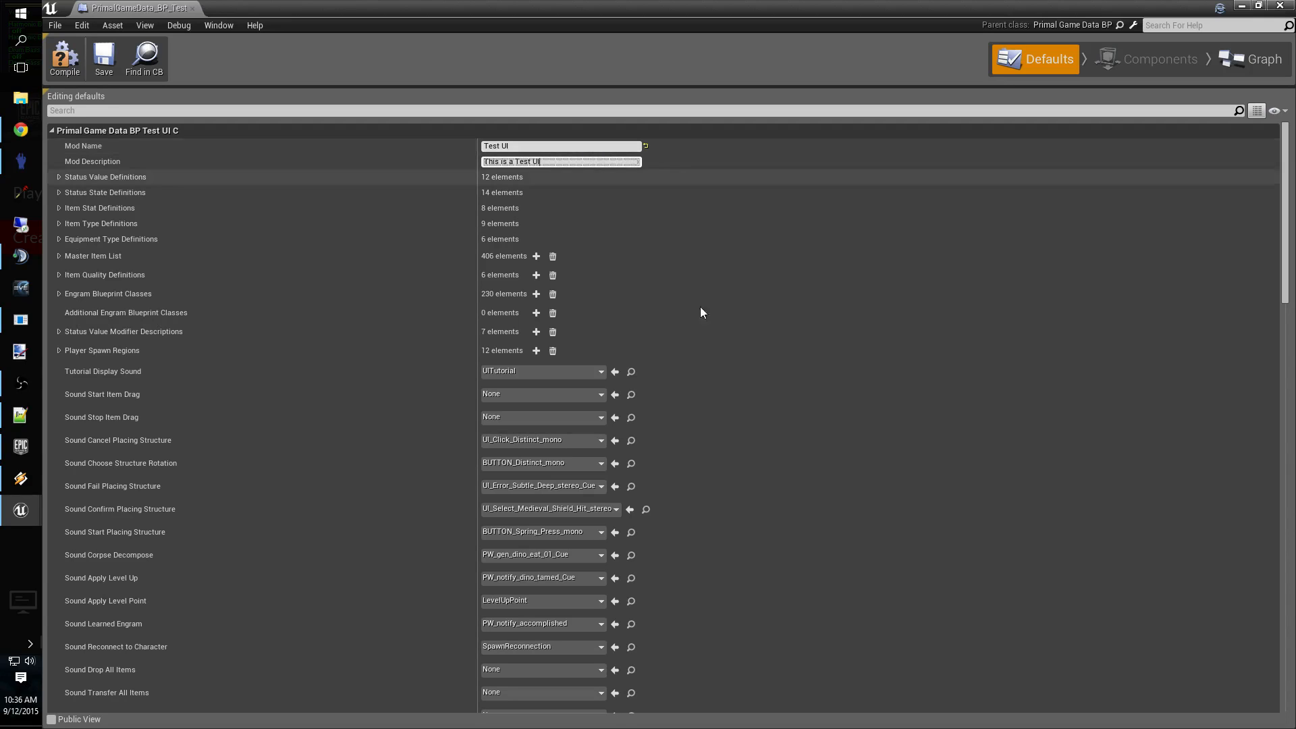
Set the Default Game Mode in the game data defaults to TestGameMode_TestUI.
scroll(800, 373, "down", 12)
scroll(801, 379, "down", 5)
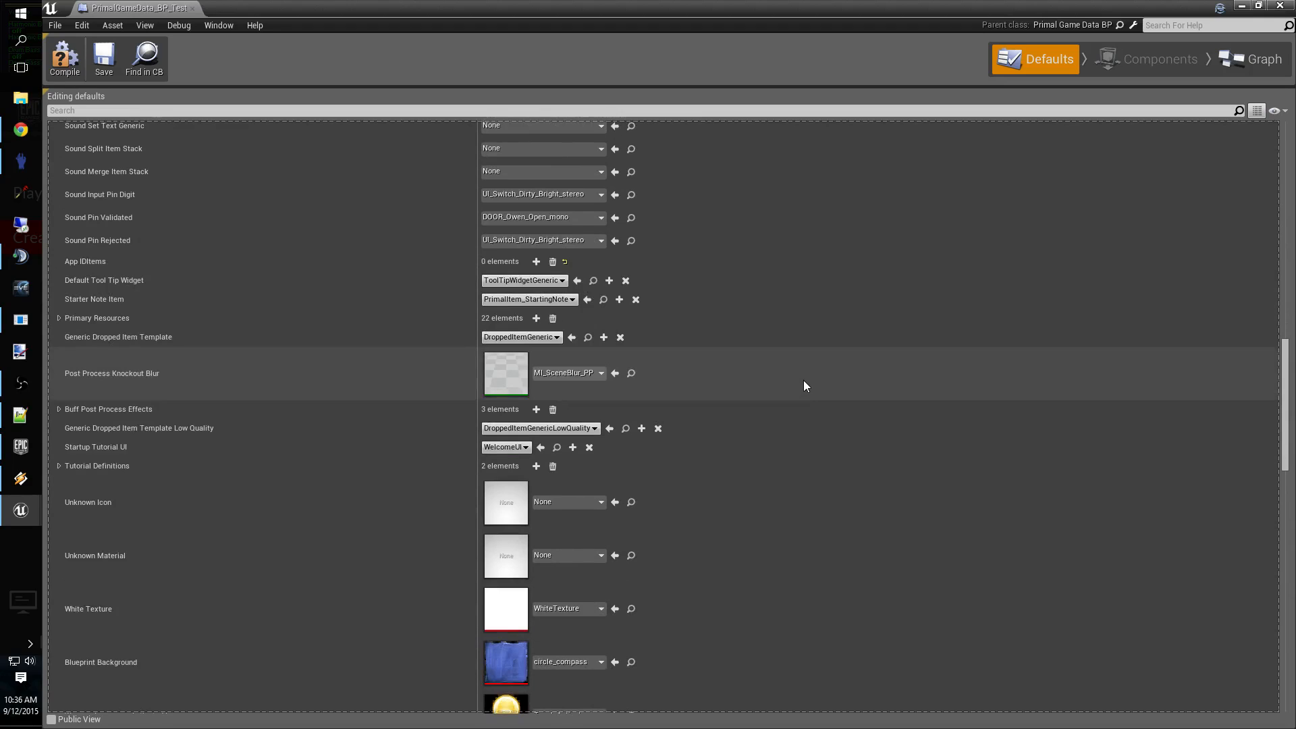
scroll(803, 380, "down", 20)
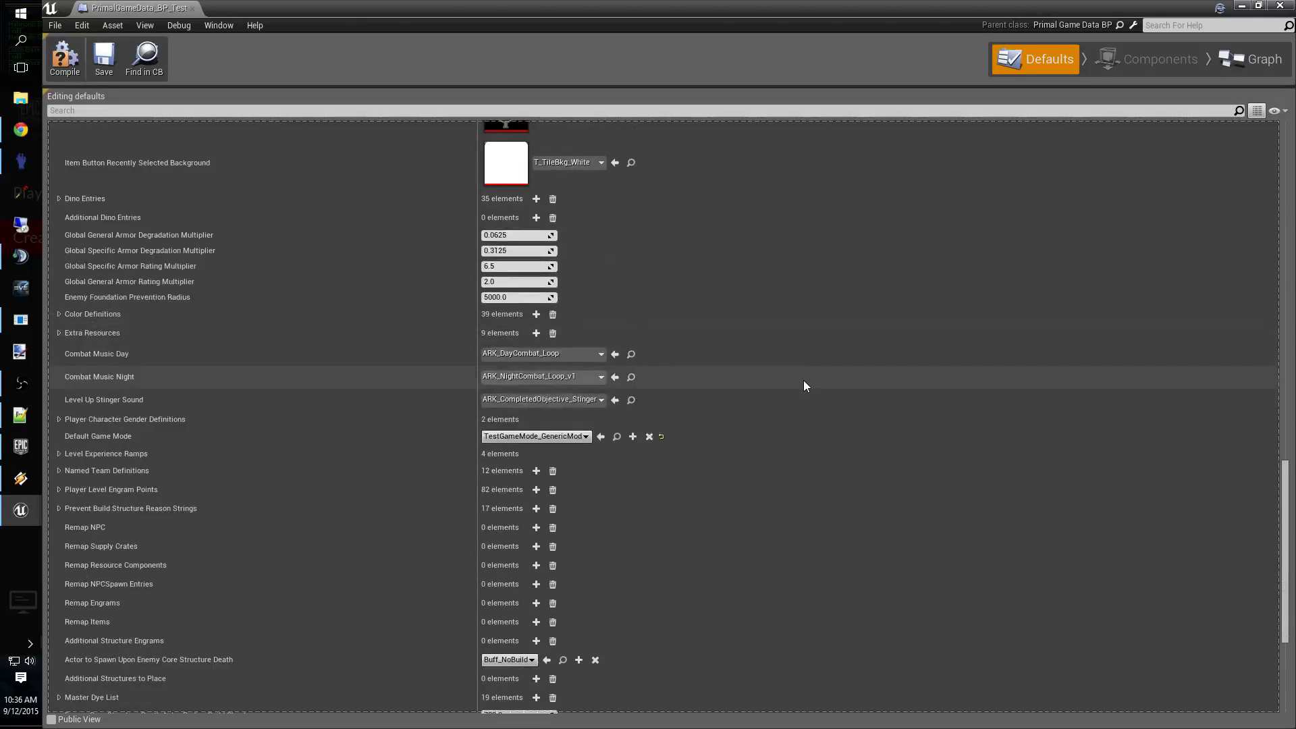
scroll(803, 381, "down", 3)
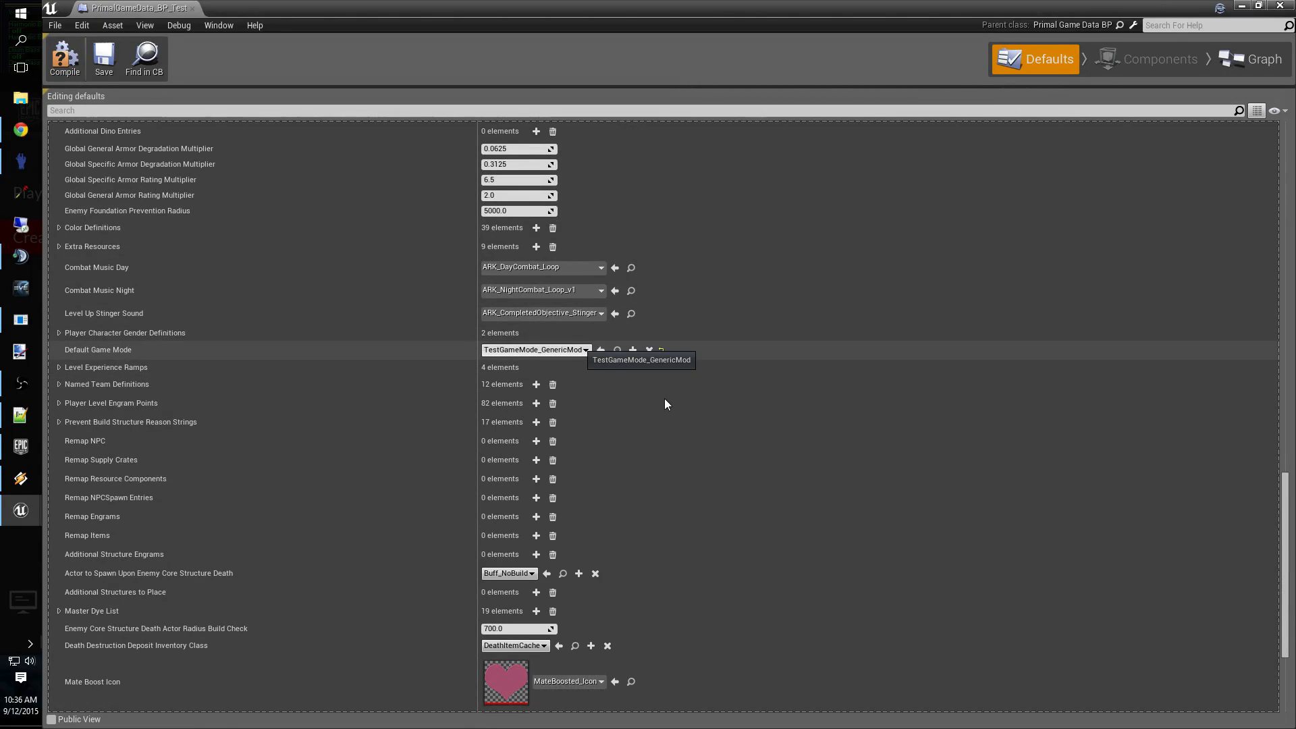
left_click(536, 350)
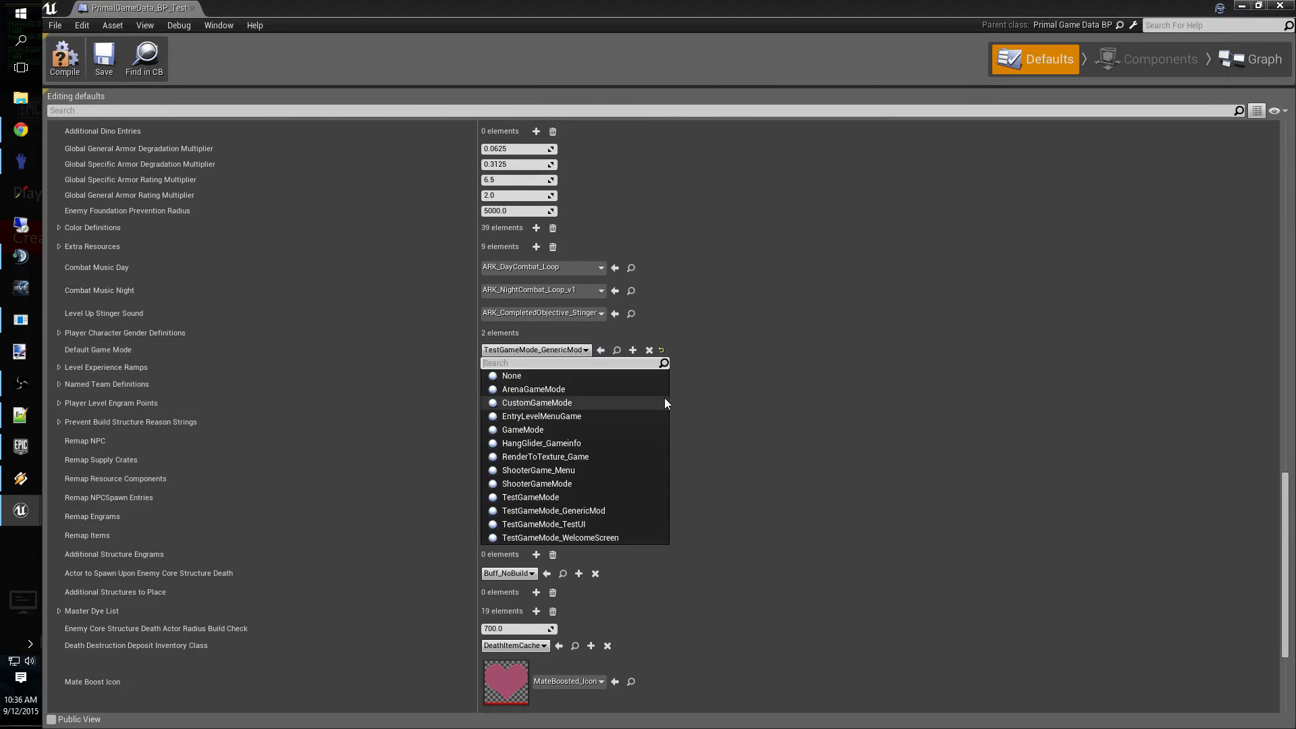
left_click(581, 526)
Filter the defaults by "gender" and set the Male definition's Character Blueprint to PlayerPawnTest_Male_TestUI.
scroll(781, 492, "down", 5)
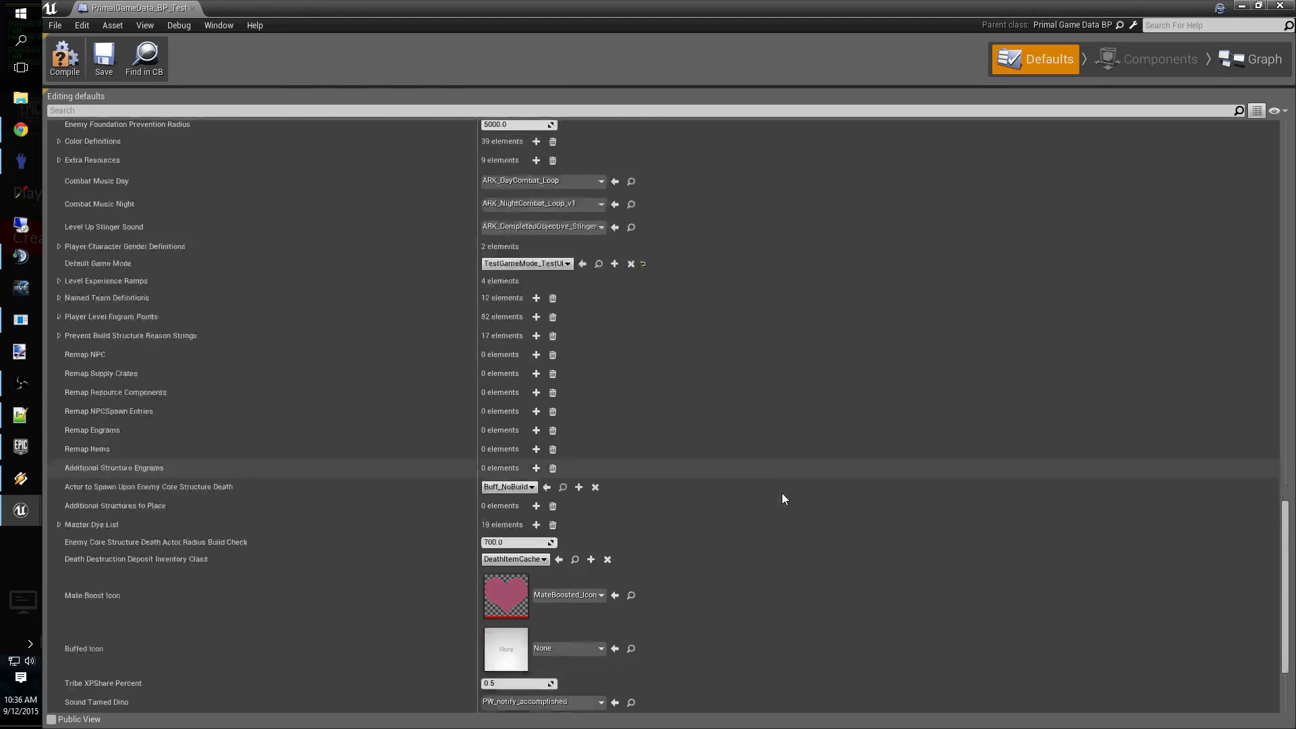
scroll(779, 496, "up", 5)
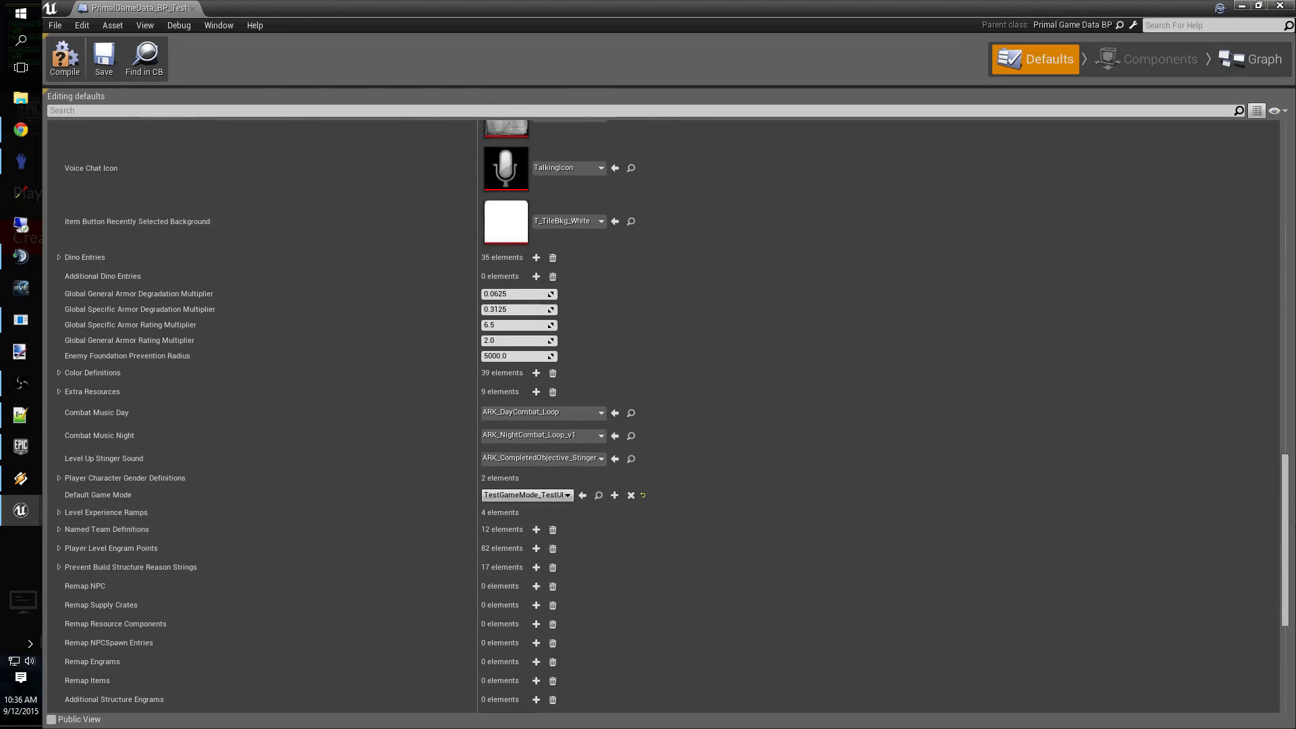
left_click_drag(1289, 533, 1291, 154)
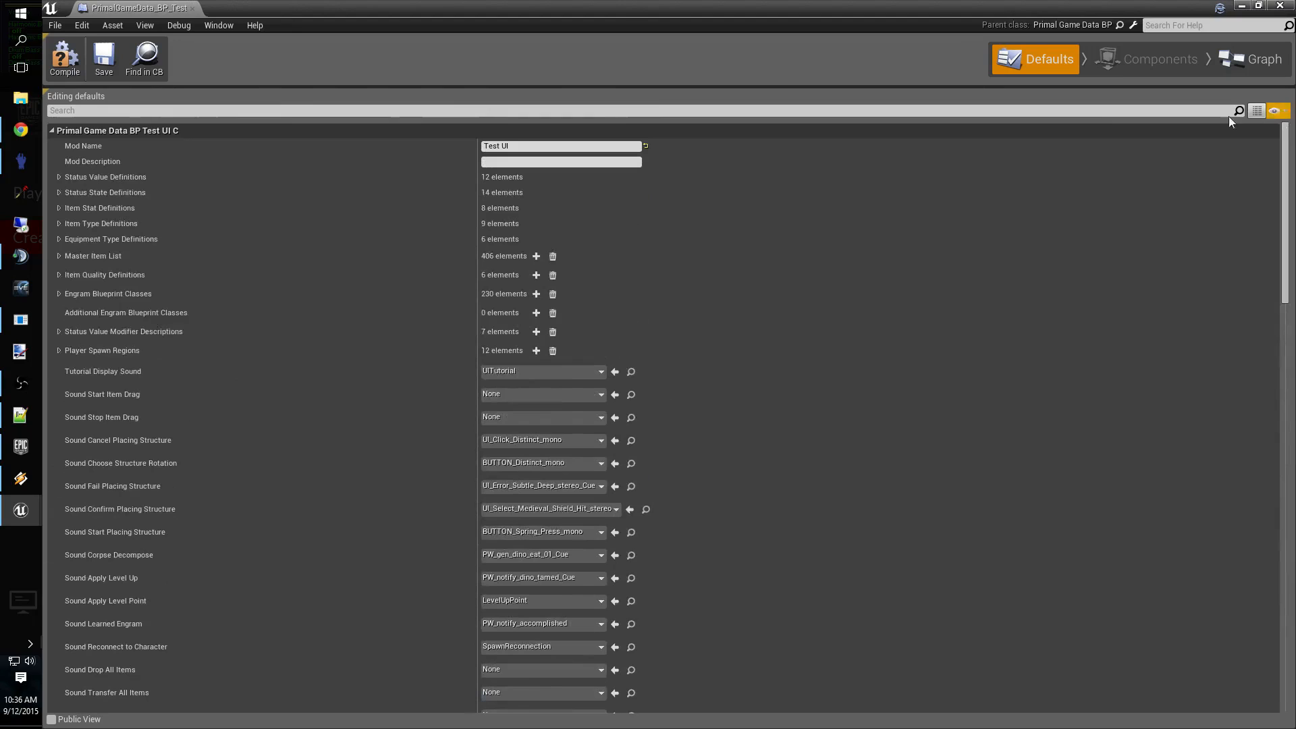
left_click(83, 110)
type("gender")
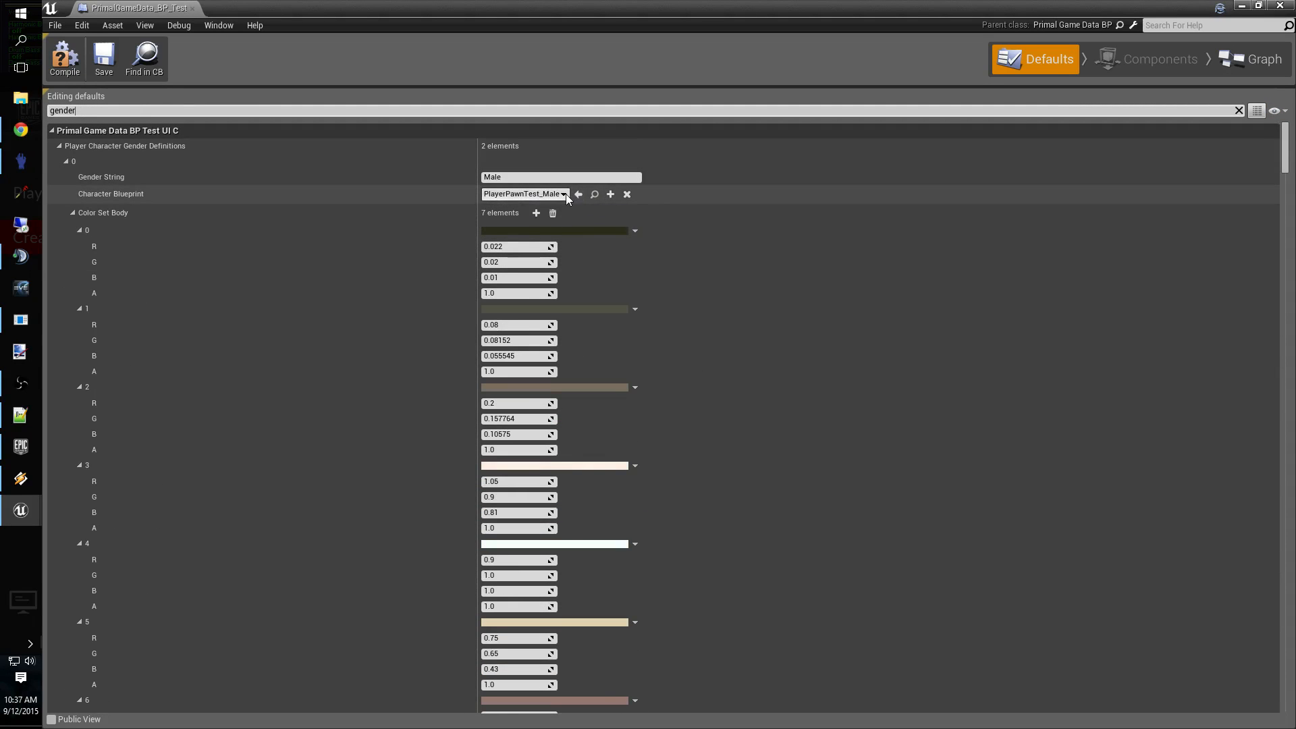
left_click(540, 194)
left_click(602, 314)
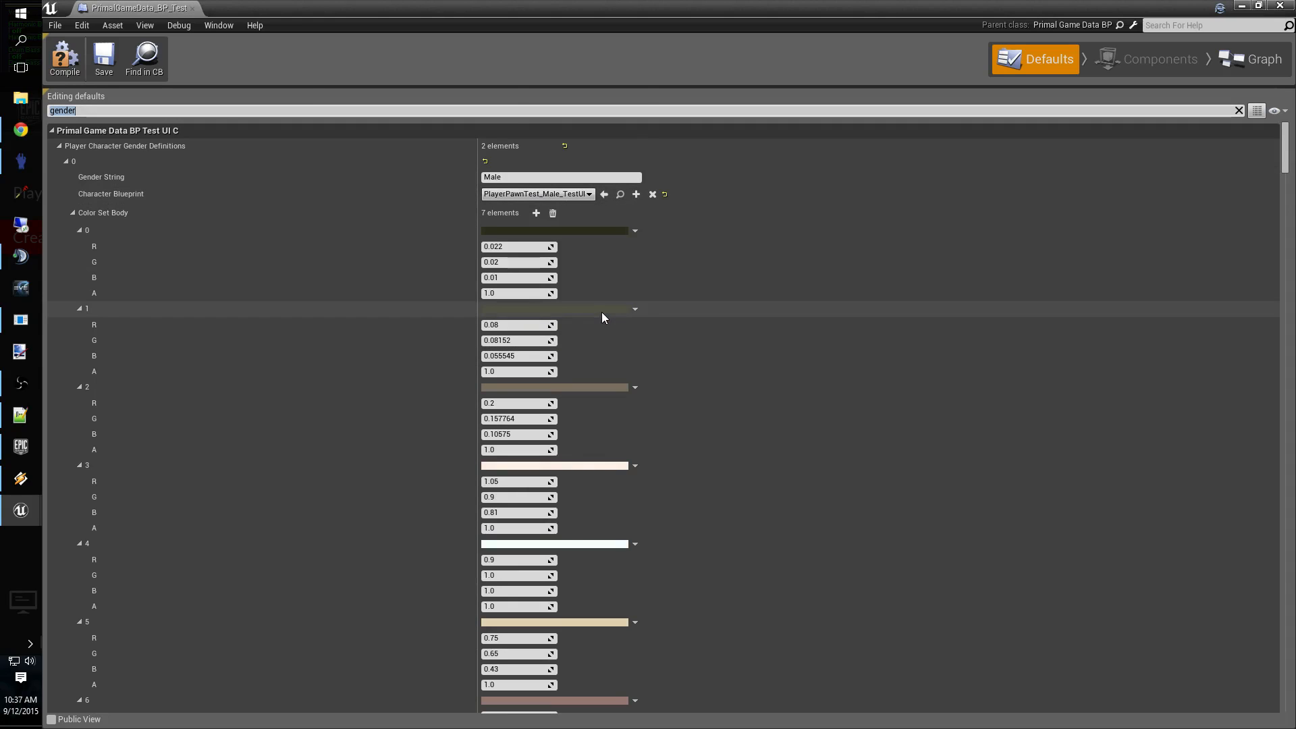
Collapse the Male definition and set the Female definition's Character Blueprint to PlayerPawnTest_Female_TestUI.
left_click(66, 161)
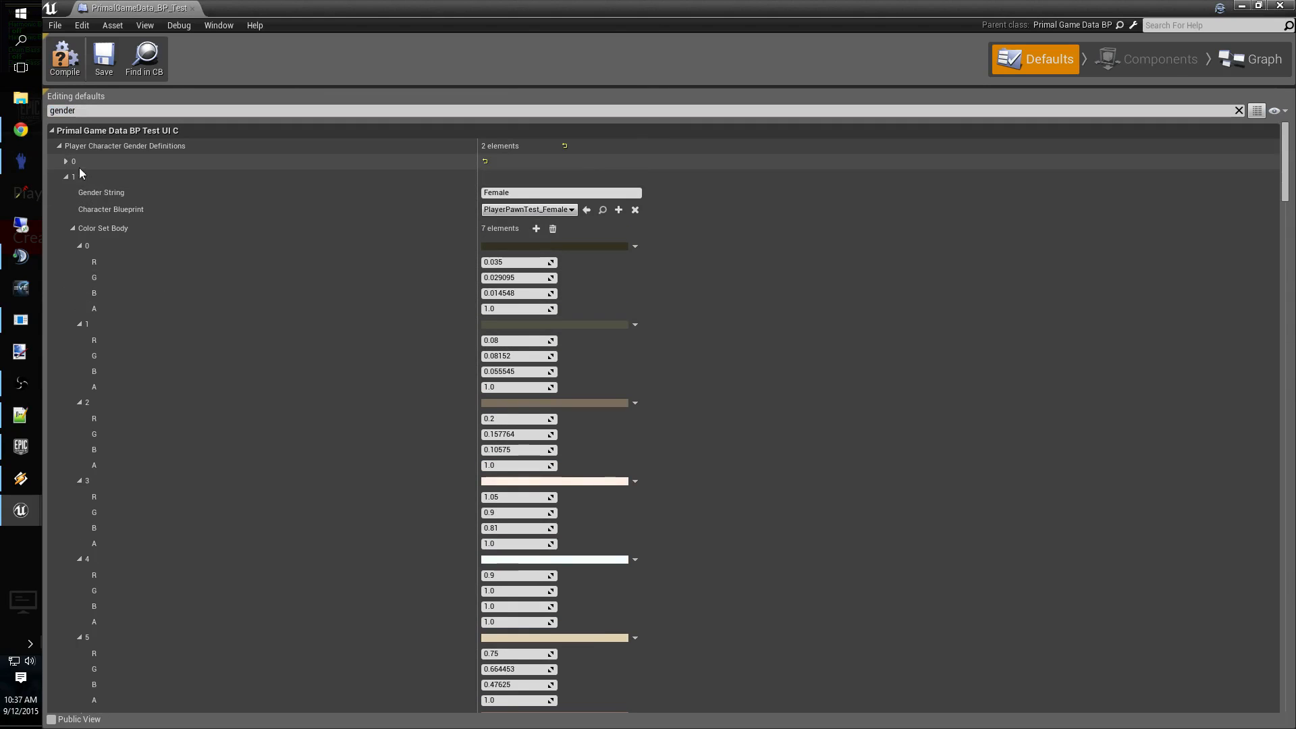
left_click(570, 209)
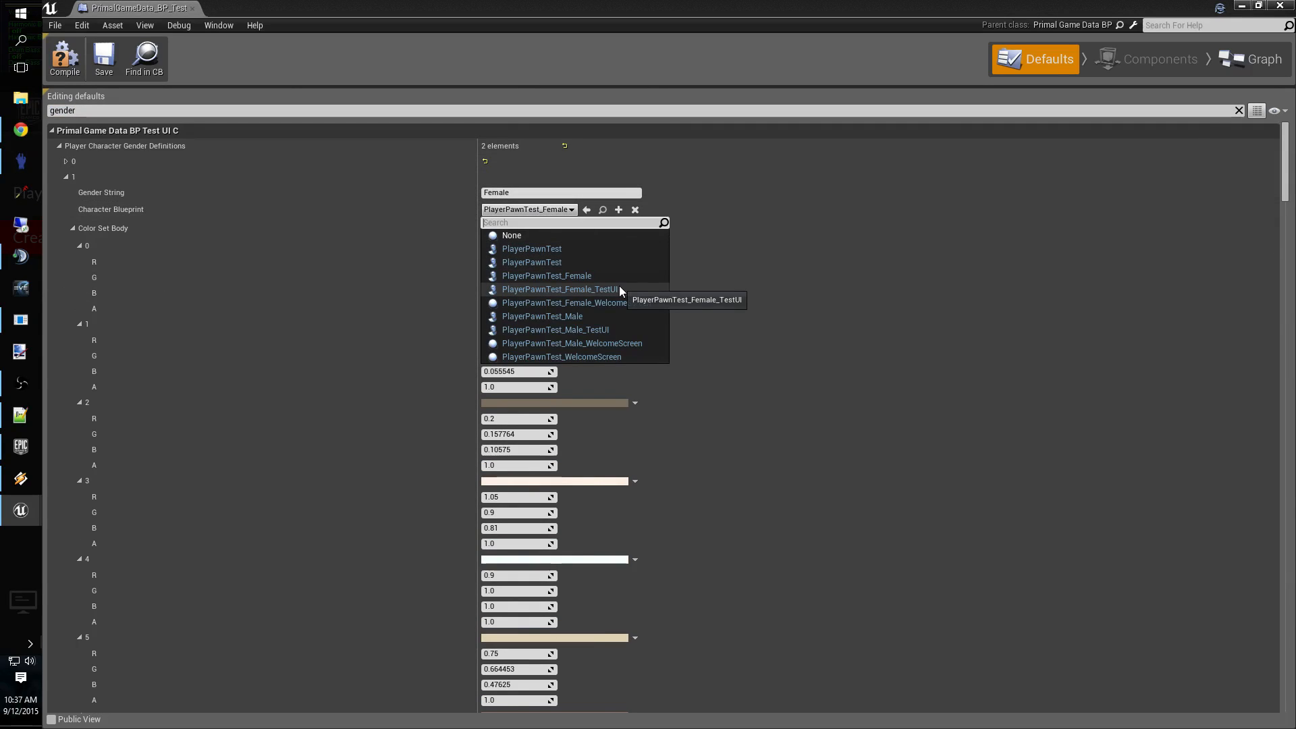
left_click(619, 290)
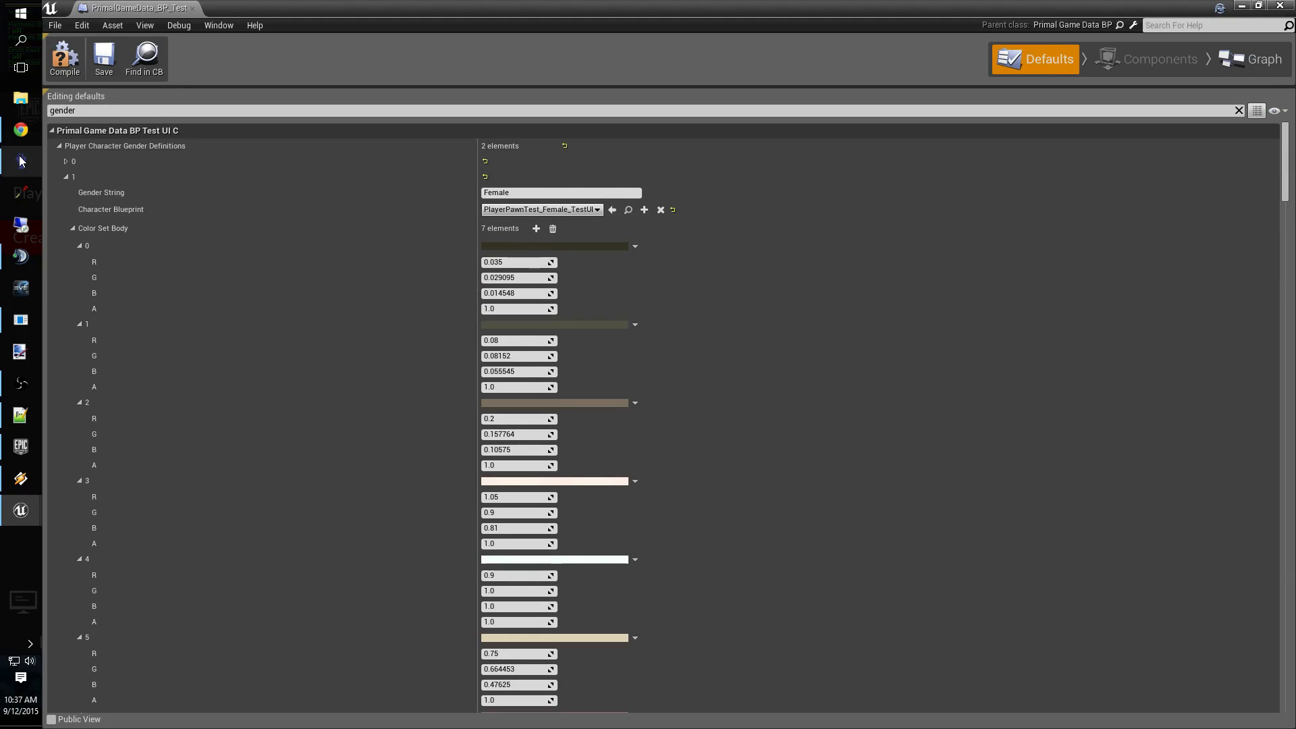
Save and compile the PrimalGameData_BP_TestUI blueprint and close its editor.
left_click(96, 72)
left_click(68, 73)
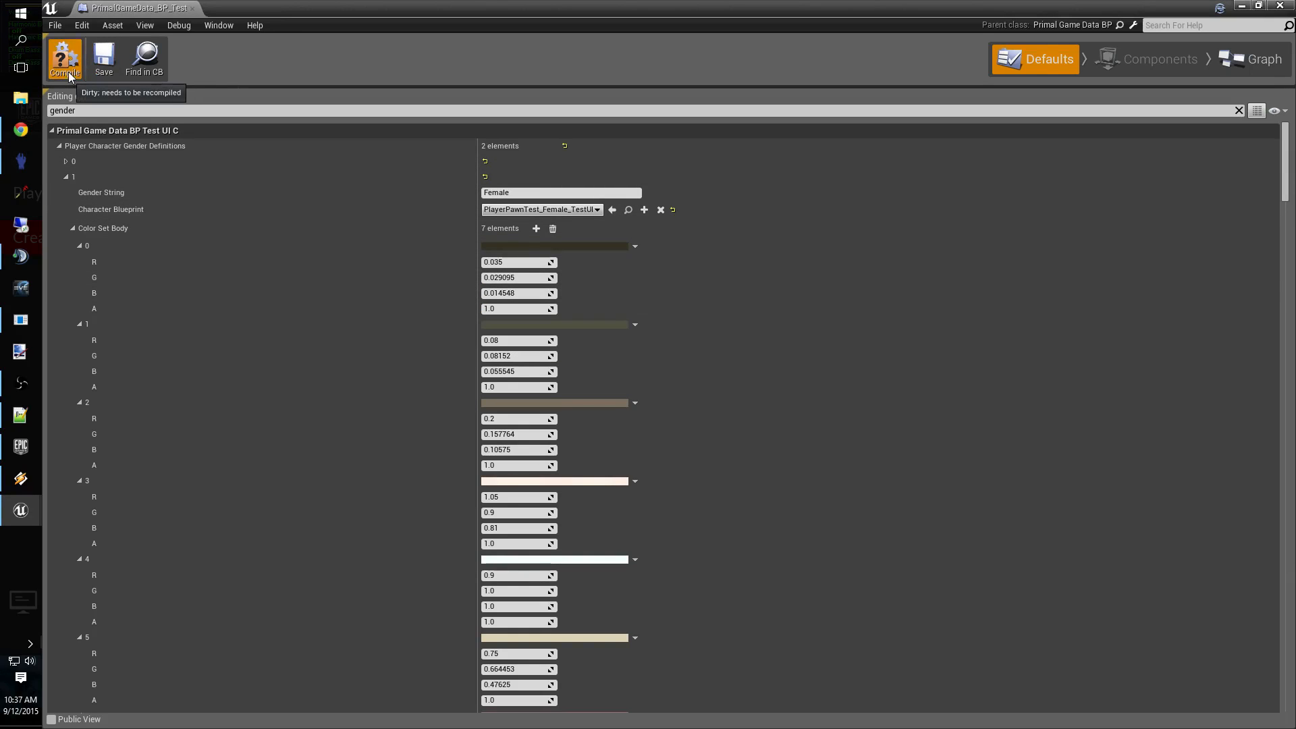
left_click(195, 9)
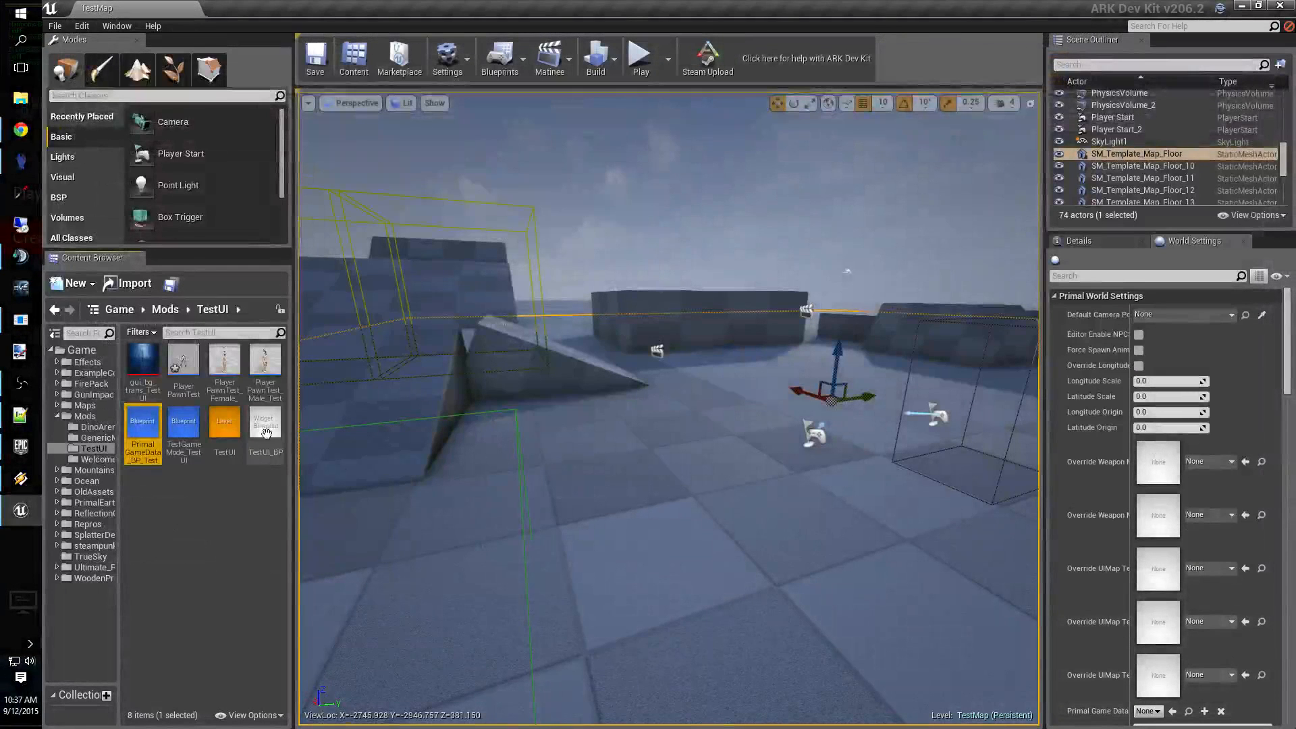
Open the TestUI_BP widget blueprint from the TestUI folder and reparent it to PrimalUI.
left_click(269, 432)
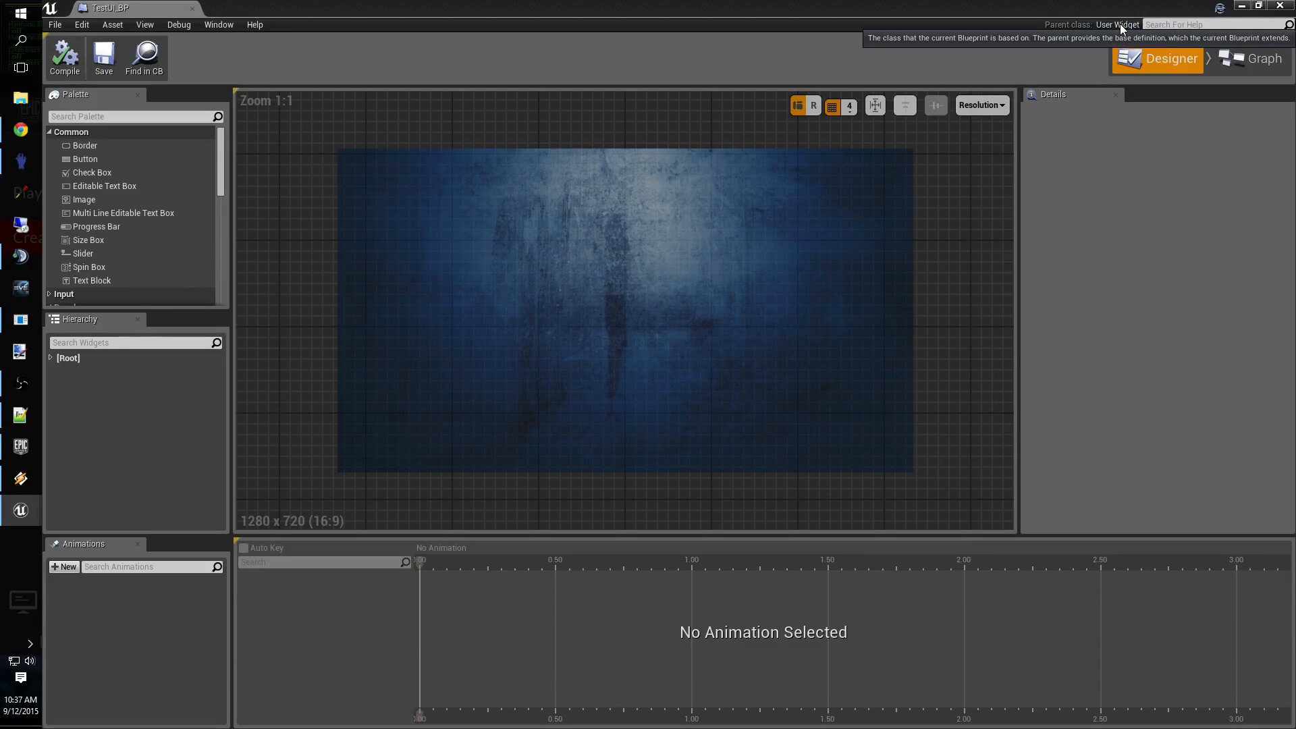
left_click(58, 29)
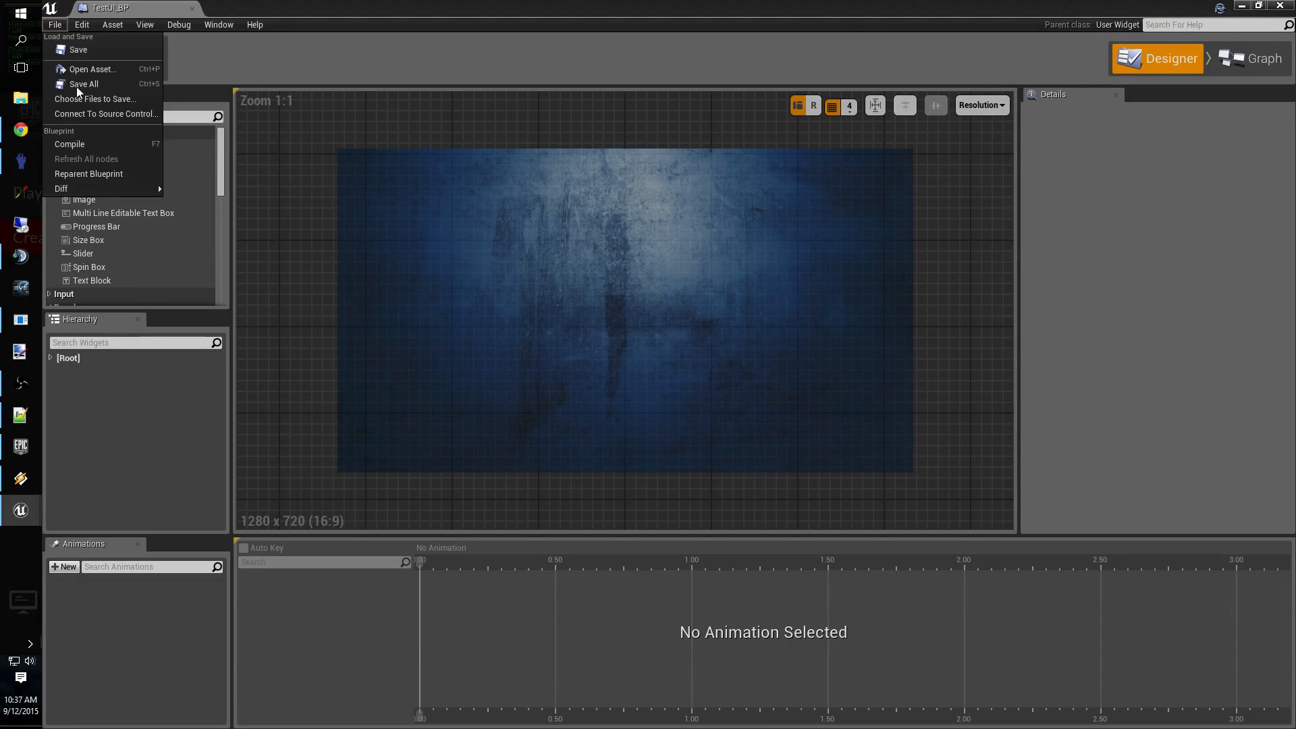
left_click(83, 173)
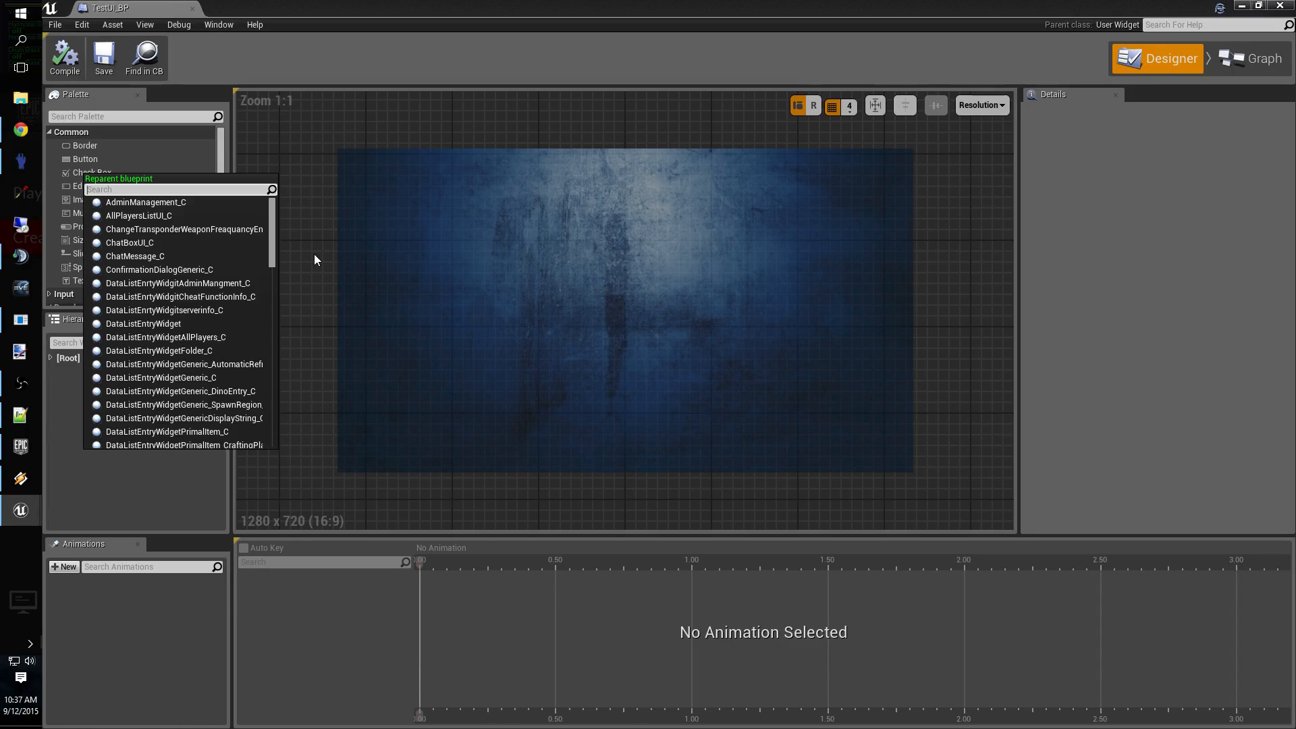
left_click_drag(273, 247, 270, 317)
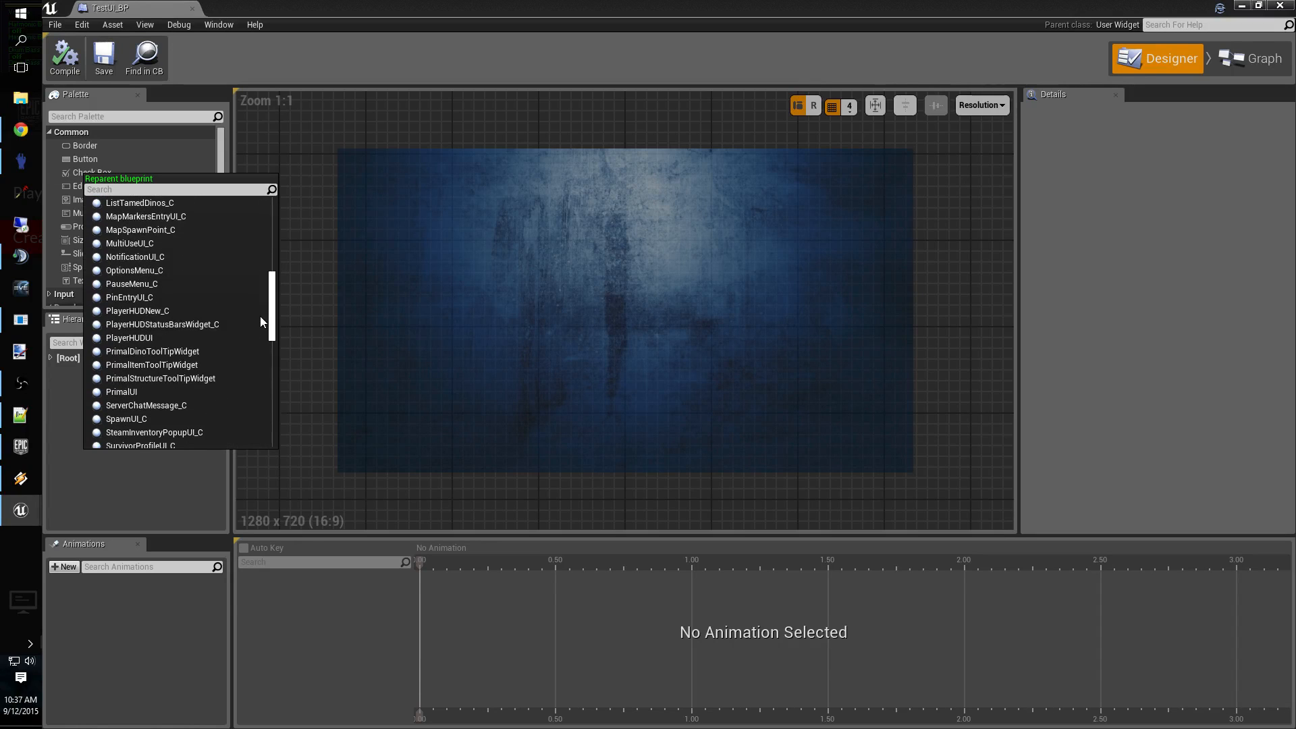
left_click(135, 383)
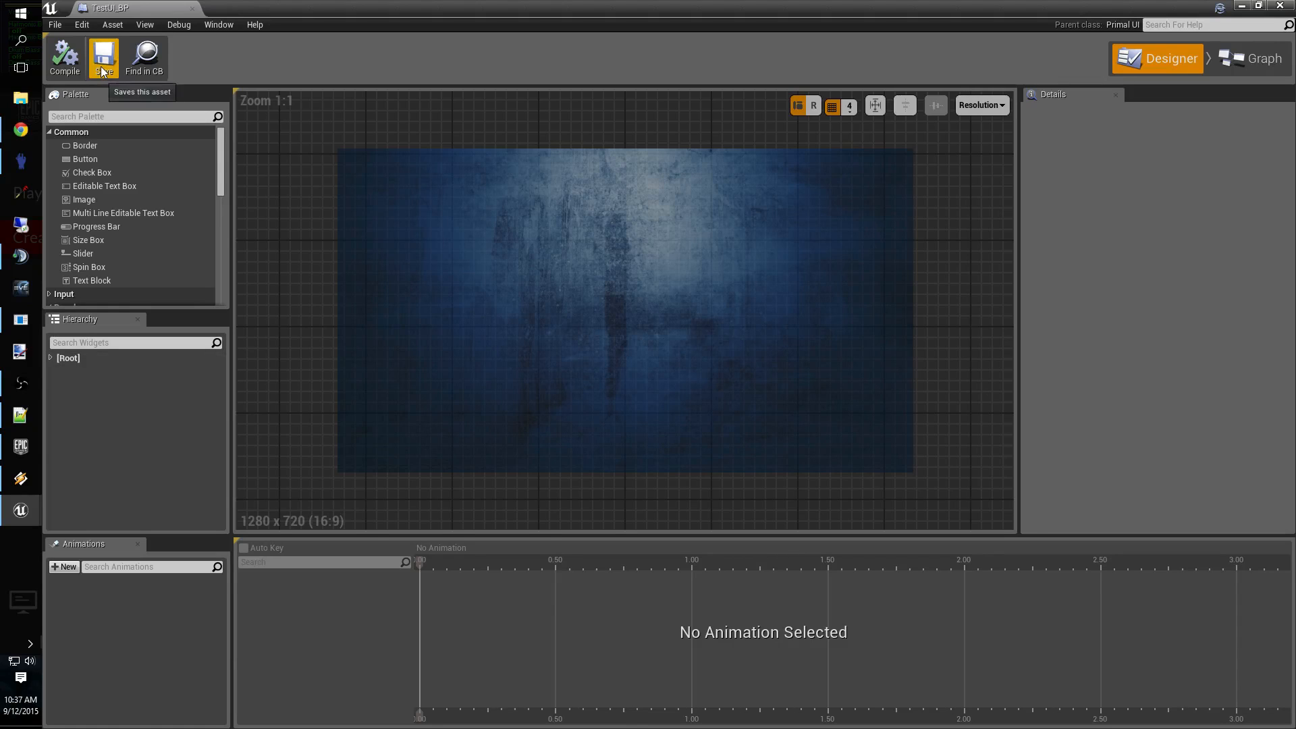
Compile the reparented TestUI_BP widget blueprint and close its editor.
left_click(61, 68)
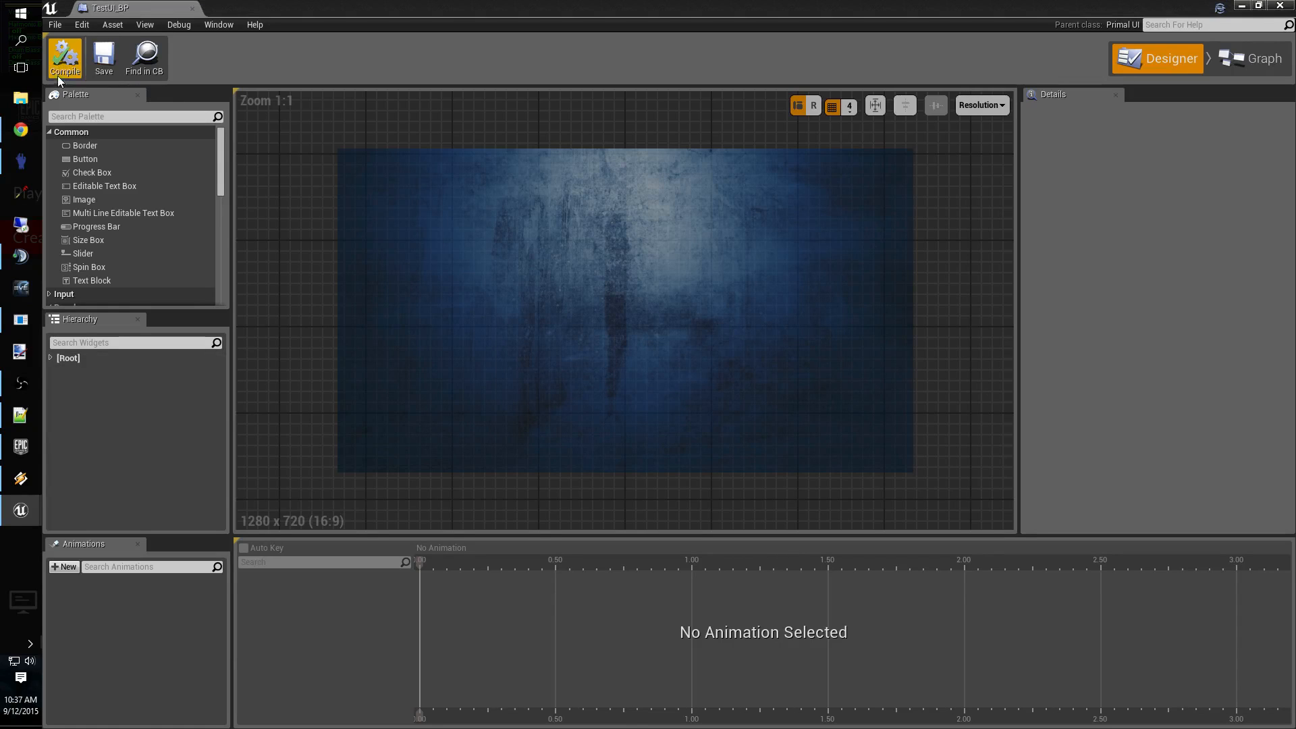
left_click(190, 9)
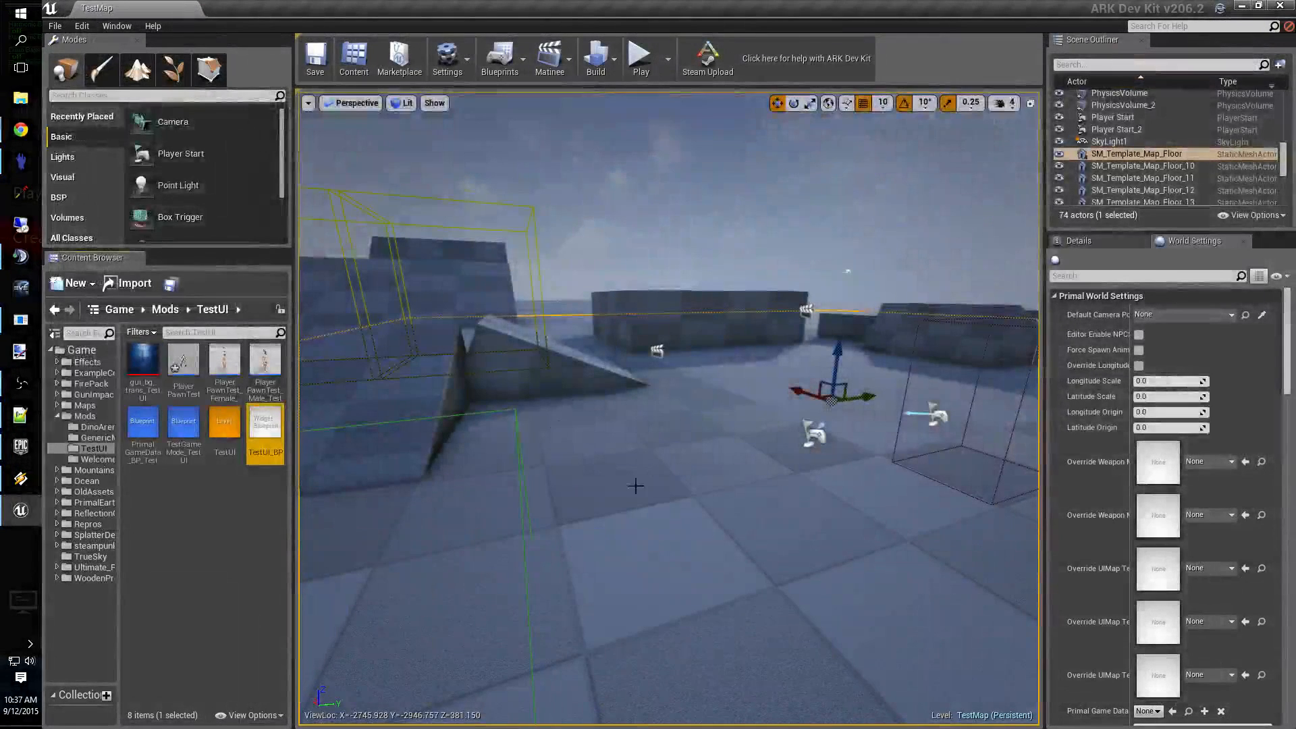
left_click(169, 609)
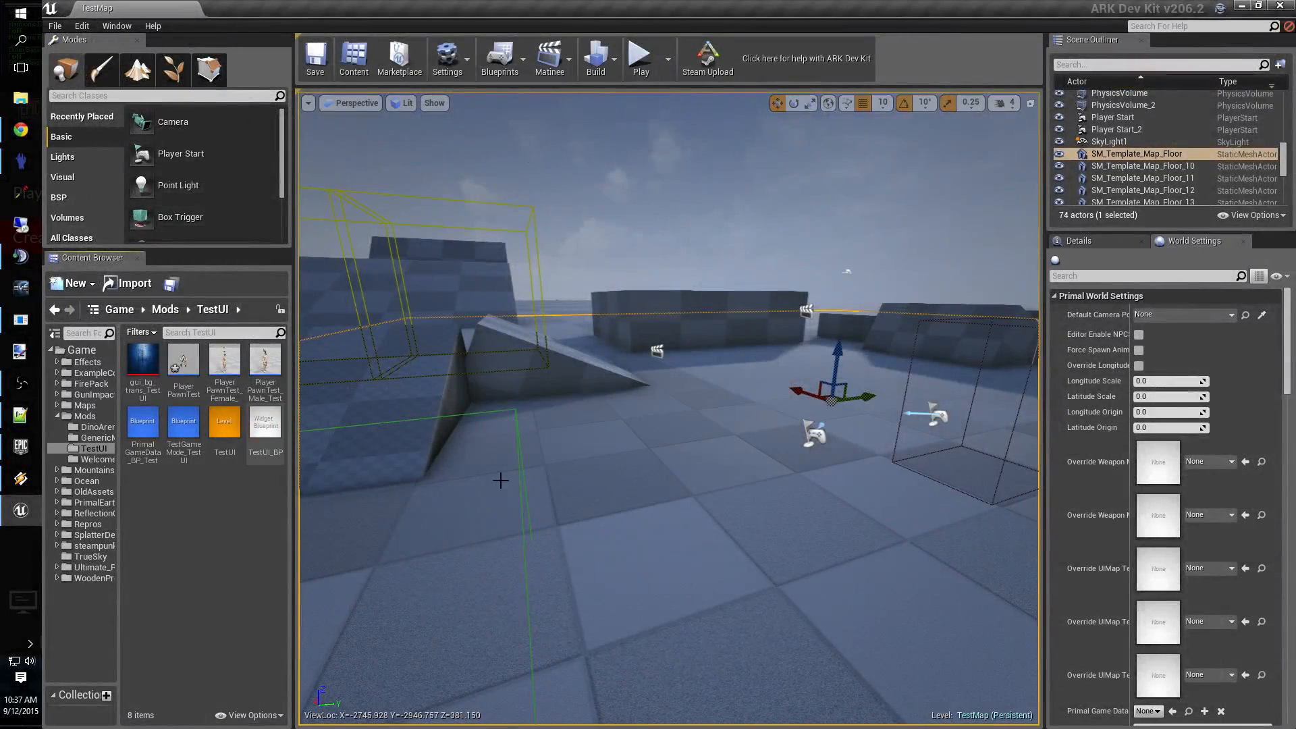
Assign PrimalGameData_BP_TestUI as the Primal Game Data override in the map's World Settings.
left_click_drag(1292, 355, 1277, 430)
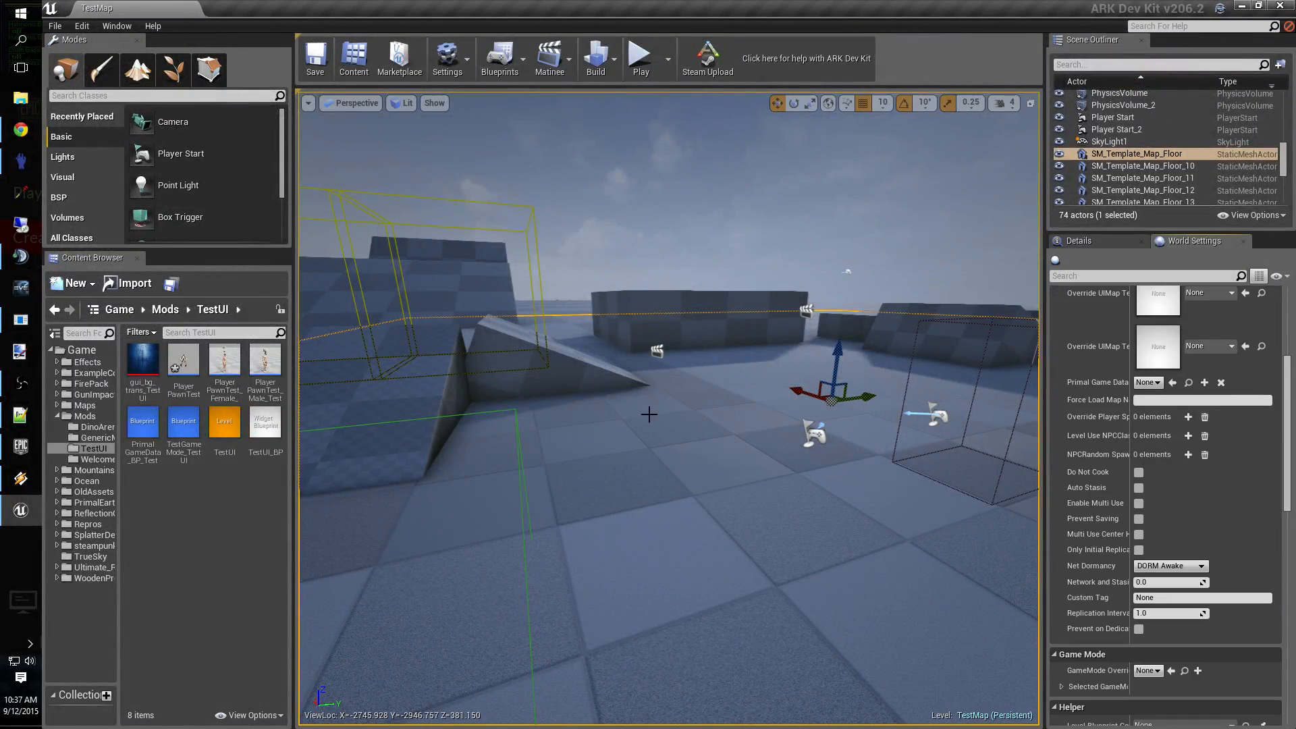
left_click(143, 424)
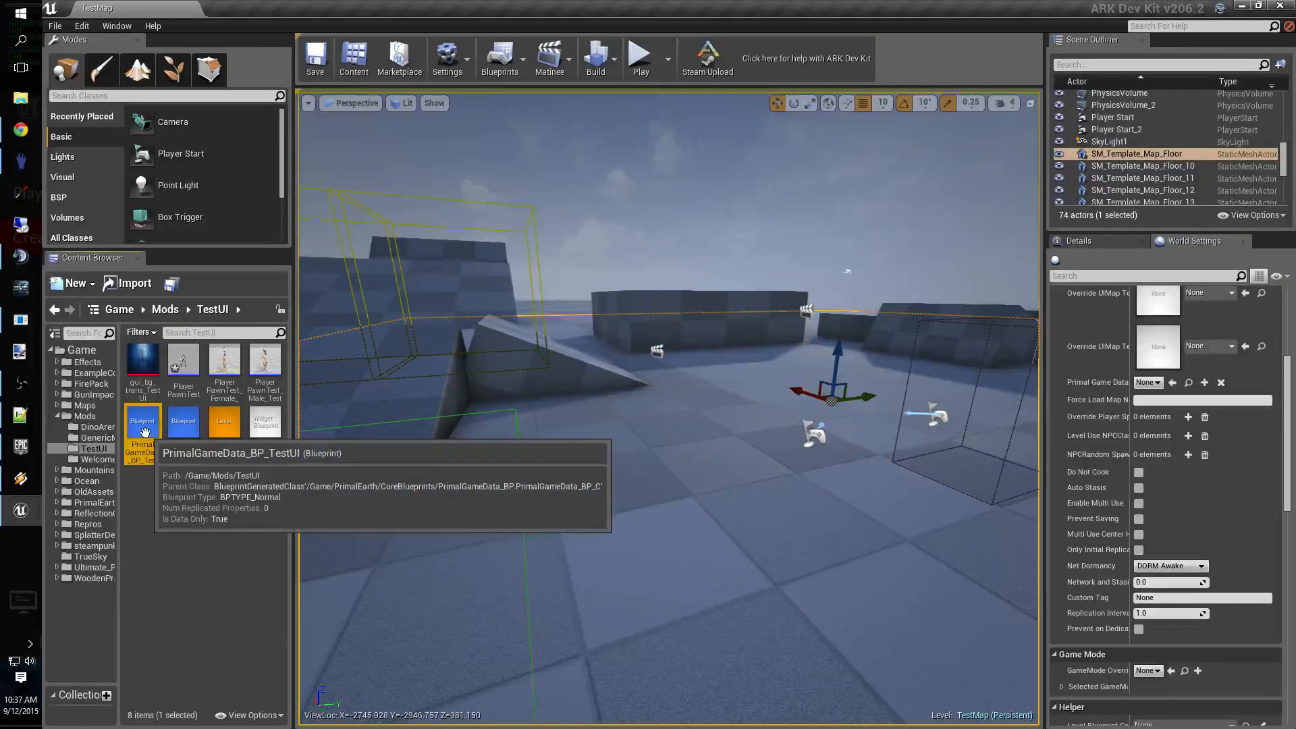
left_click(1173, 382)
Assign TestGameMode_TestUI as the GameMode Override in the map's World Settings.
scroll(1255, 459, "down", 4)
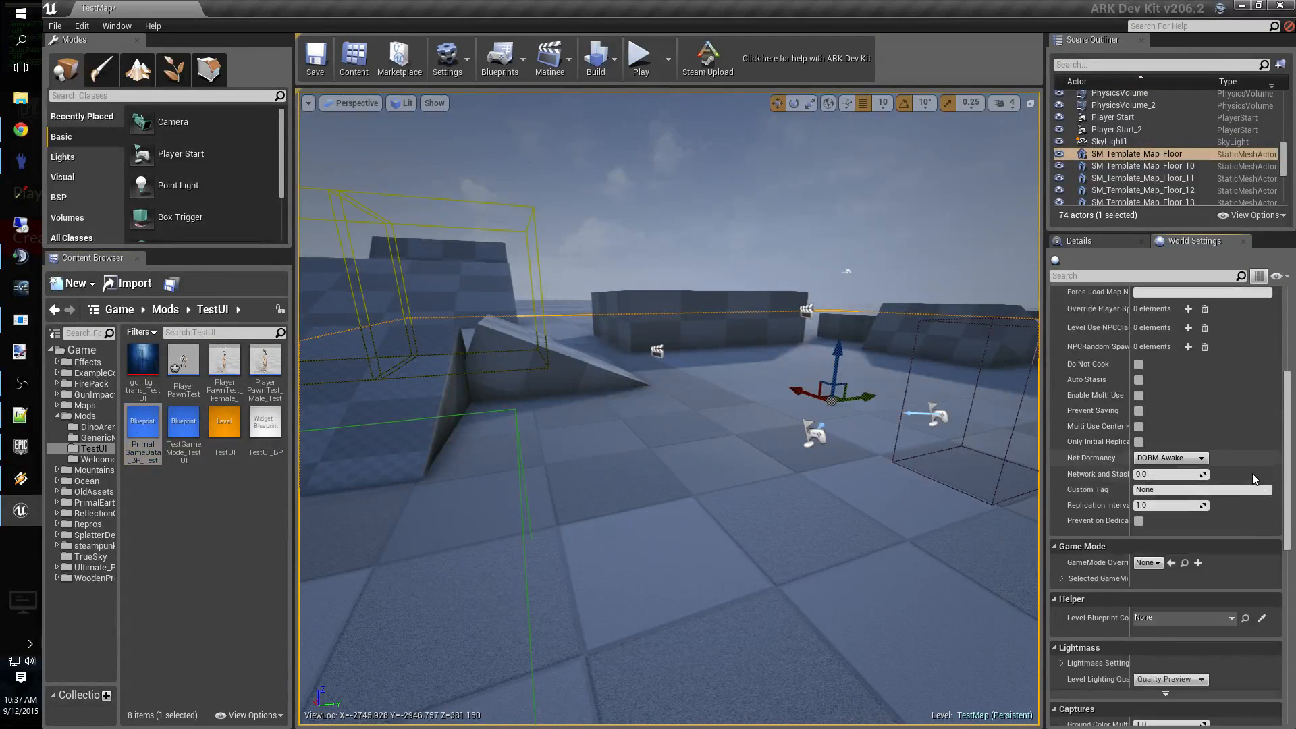
scroll(1247, 481, "down", 1)
left_click(183, 424)
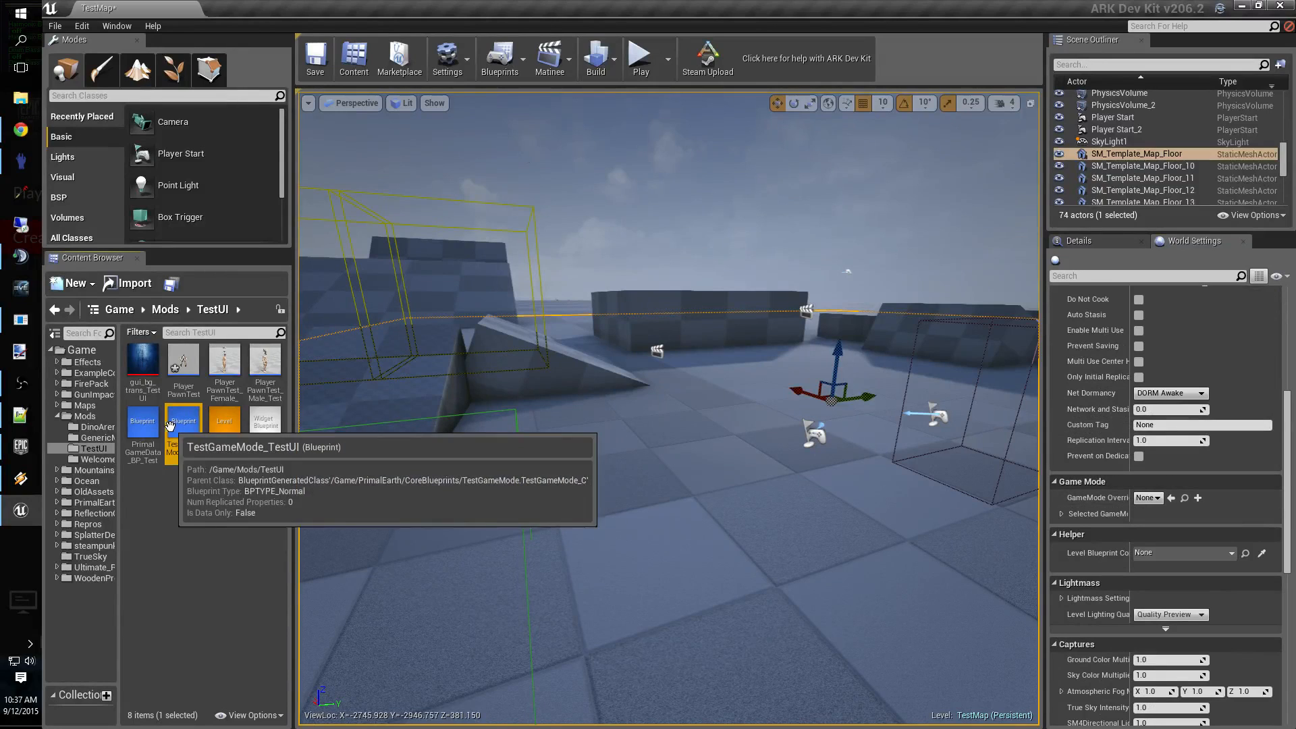
left_click(1171, 498)
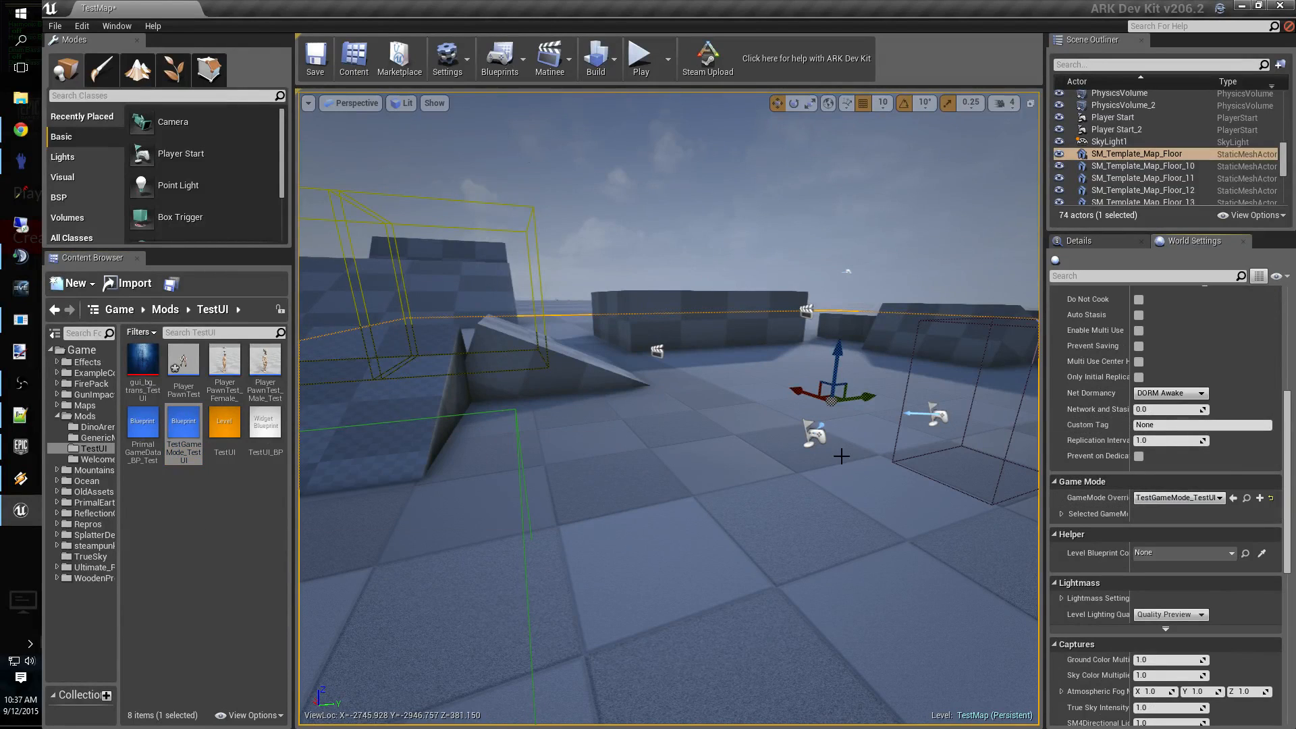
Play the test map in the editor, walk the character and bring up the custom UI widget, then stop the play session.
left_click(640, 60)
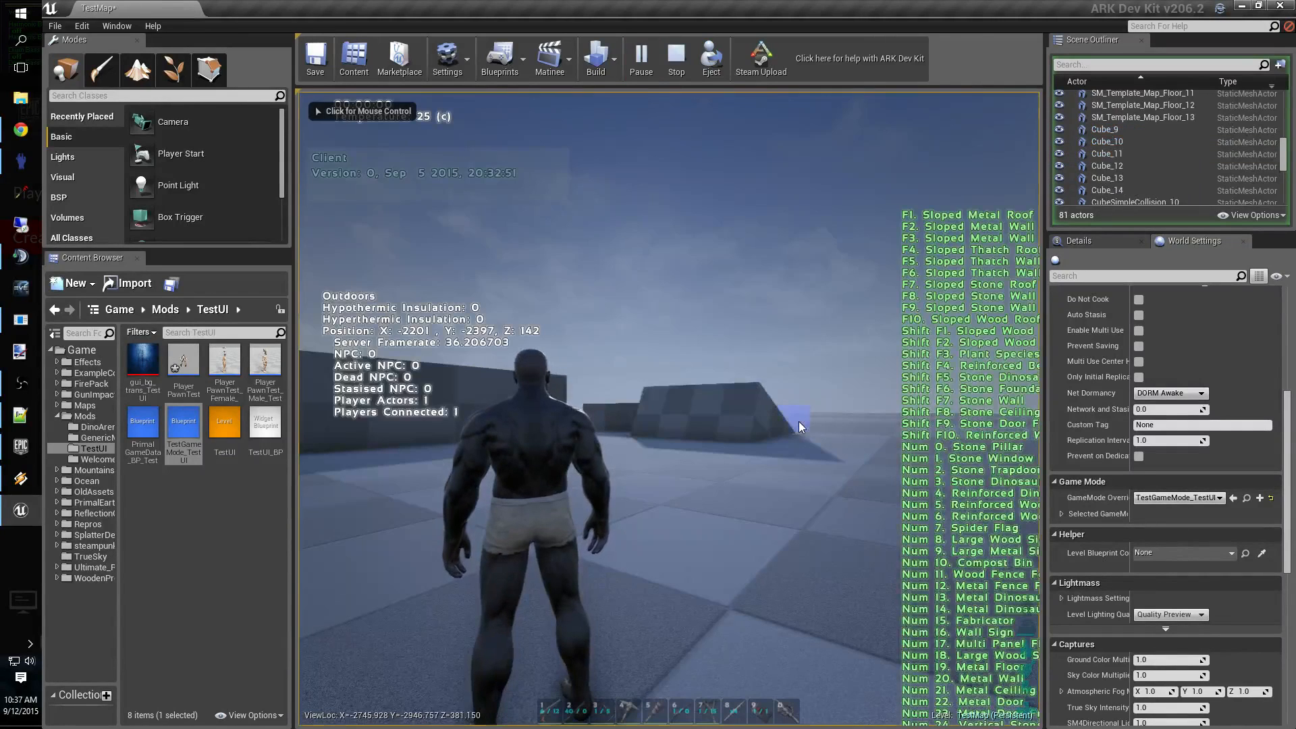
left_click(799, 422)
key("w")
key("i")
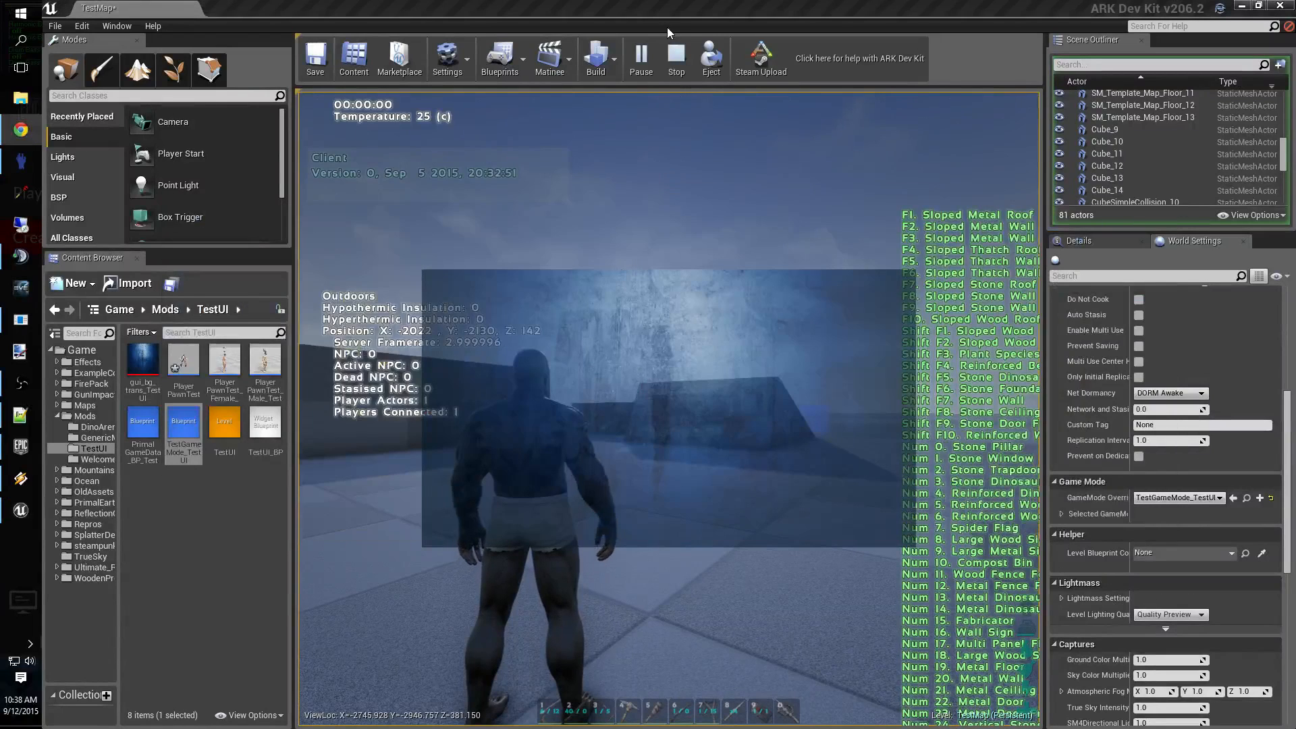
left_click(680, 70)
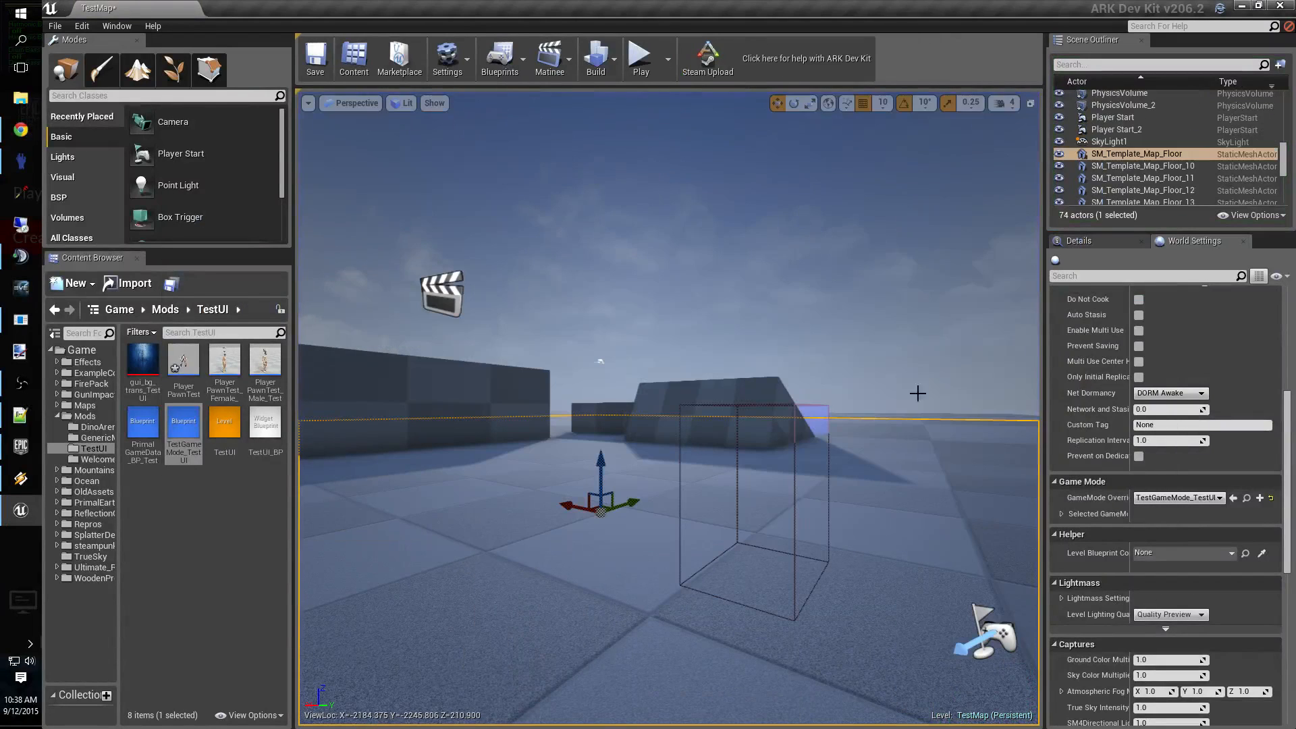
right_click_drag(918, 394, 543, 348)
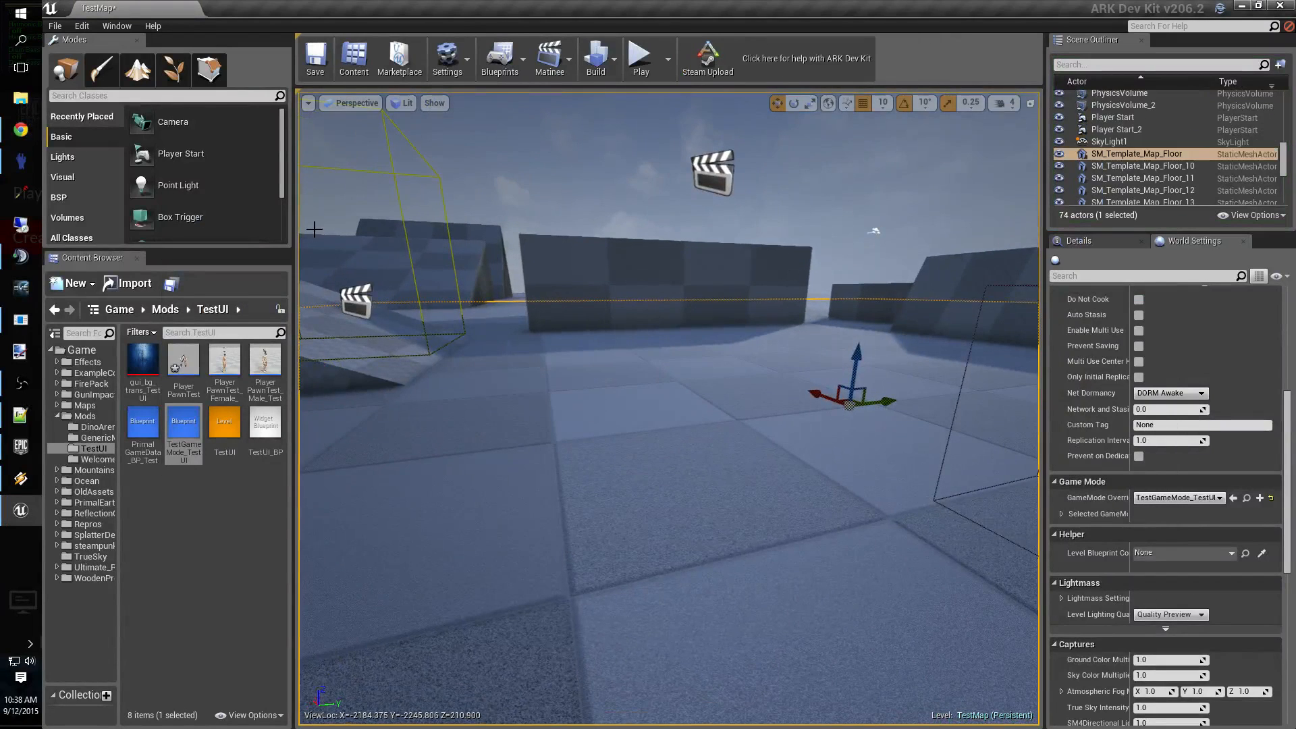
Open the TestUI_BP widget blueprint and add a Scroll Box inside its Canvas Panel.
left_click(265, 432)
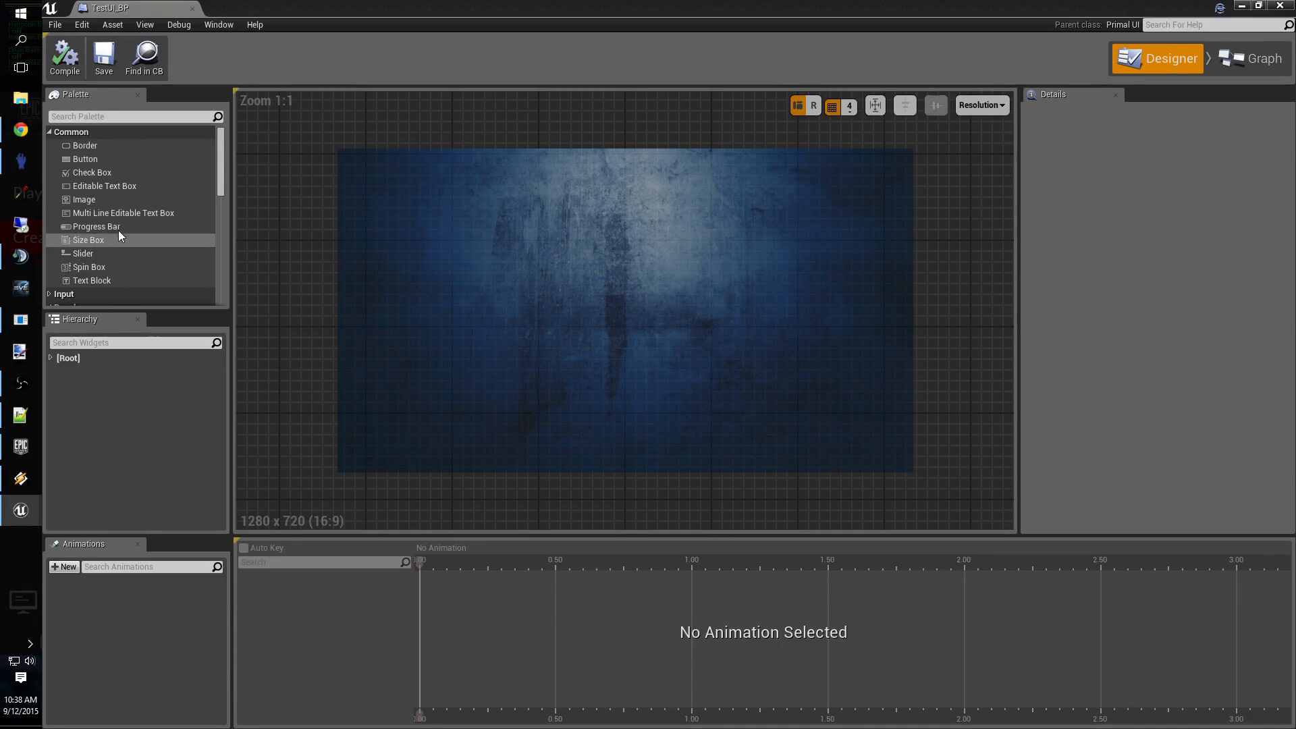
scroll(117, 226, "down", 2)
scroll(116, 220, "down", 5)
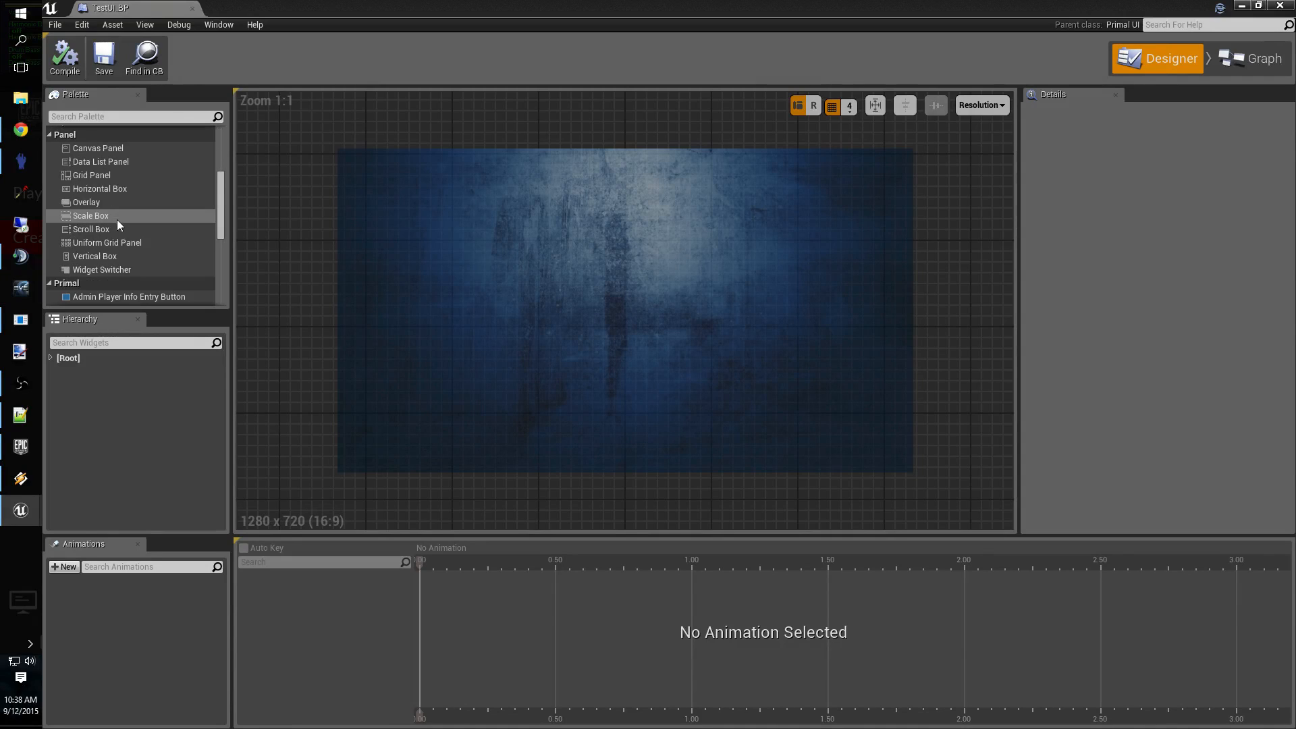
left_click(102, 228)
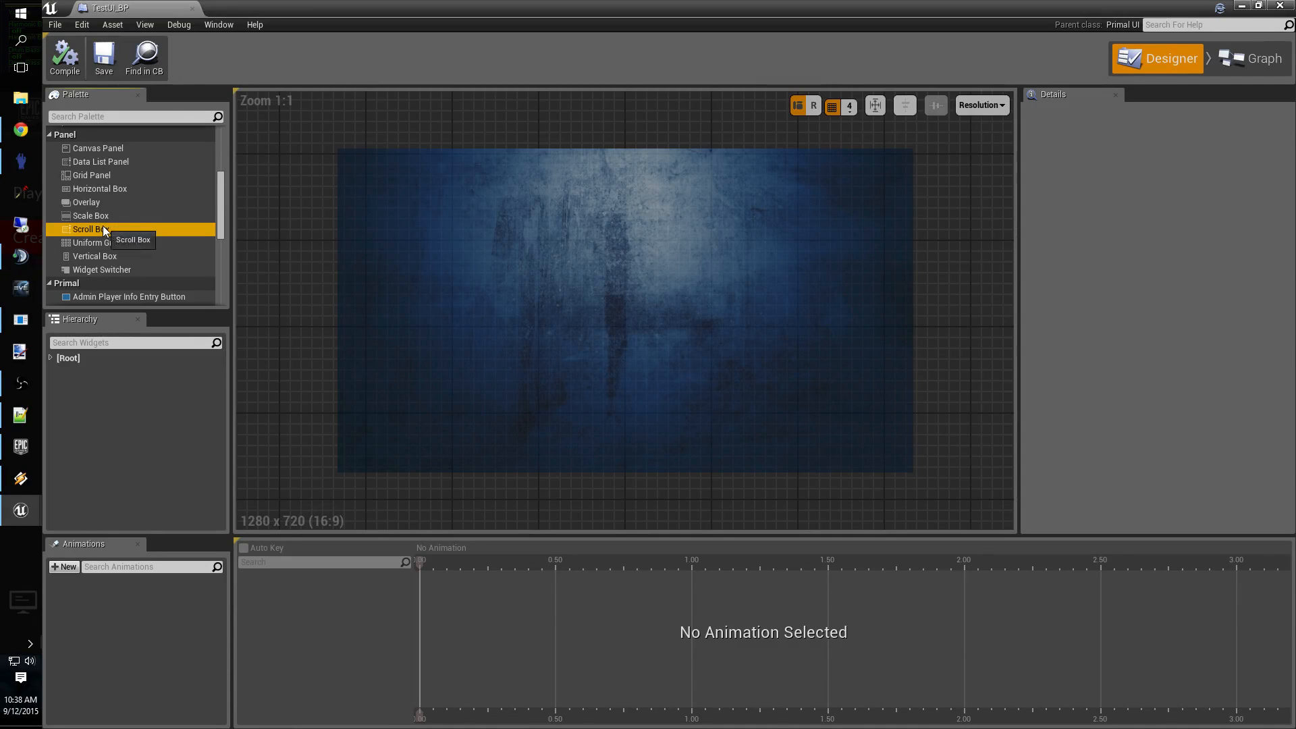
left_click(50, 357)
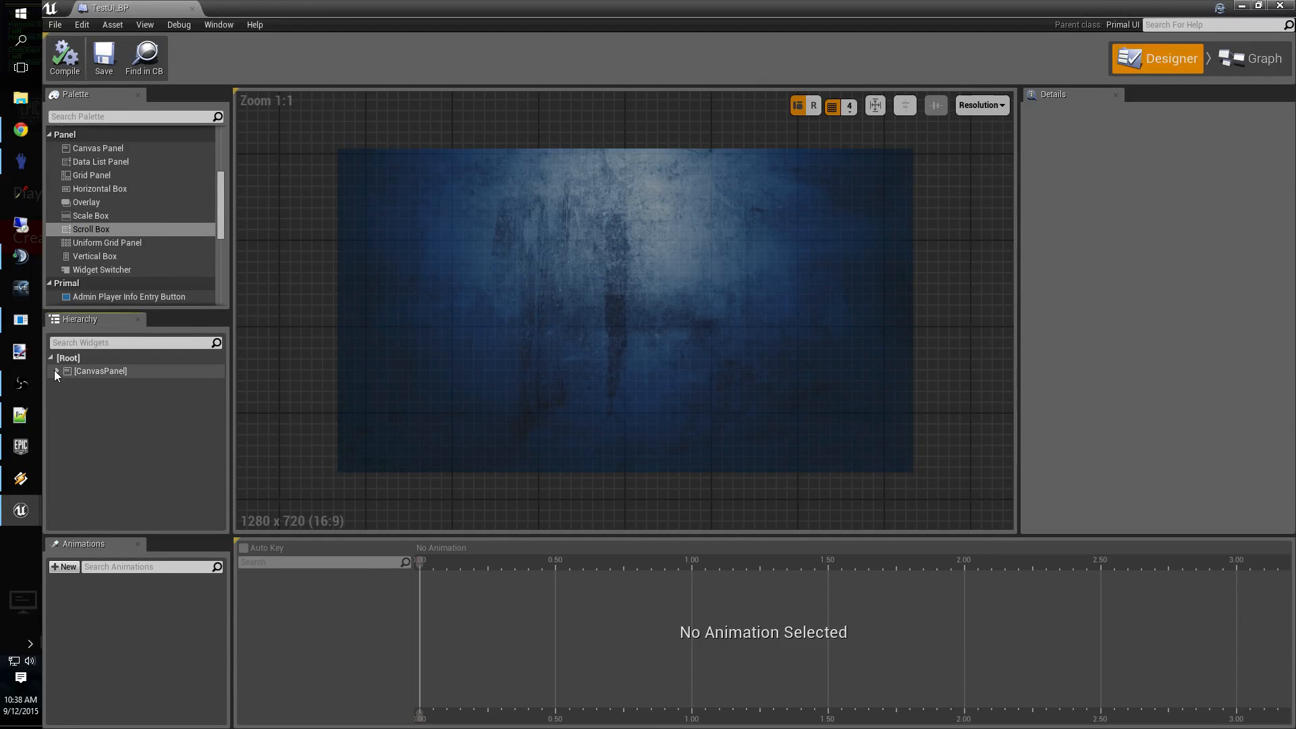
left_click(57, 371)
left_click_drag(116, 231, 111, 386)
Rename the new scroll box as WelcomeInfo.
left_click(108, 383)
left_click(104, 383)
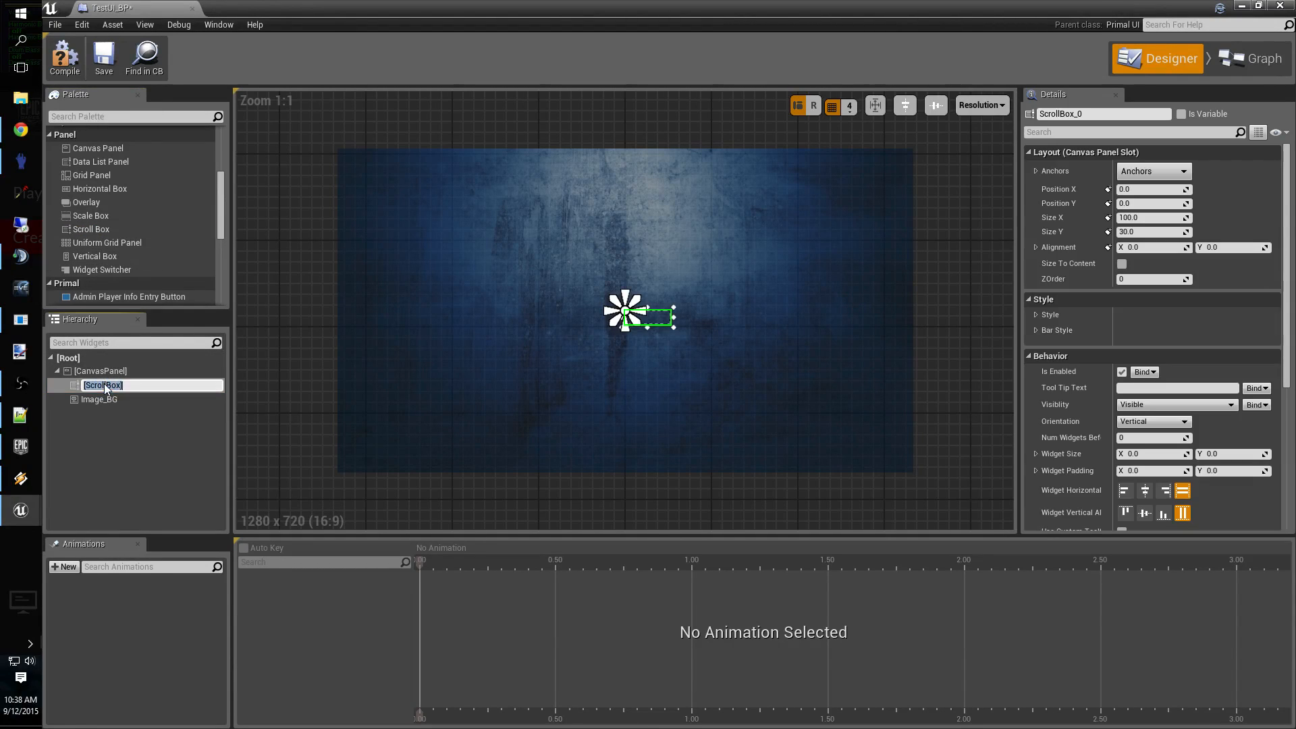
type("WelcomeInfo")
key("Return")
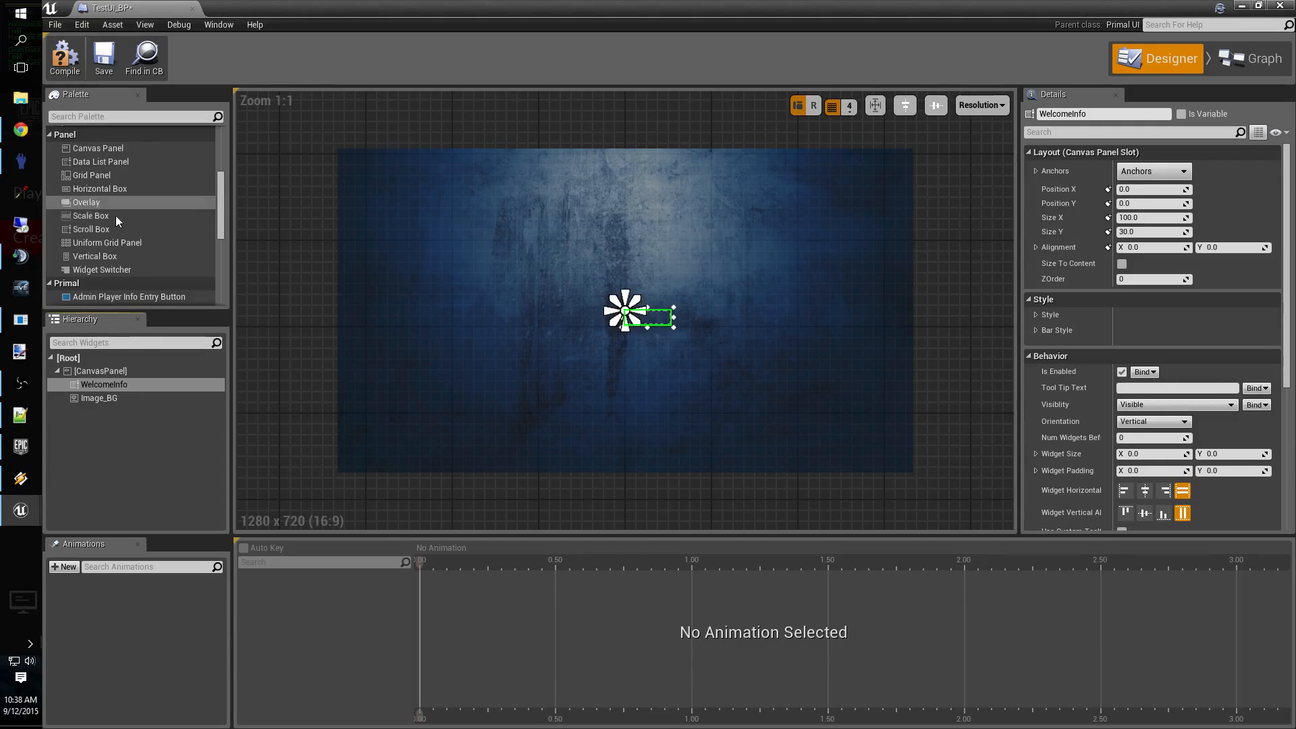
Set the WelcomeInfo scroll box's Size X to 600 and Size Y to 620.
left_click(1149, 217)
type("600")
key("Return")
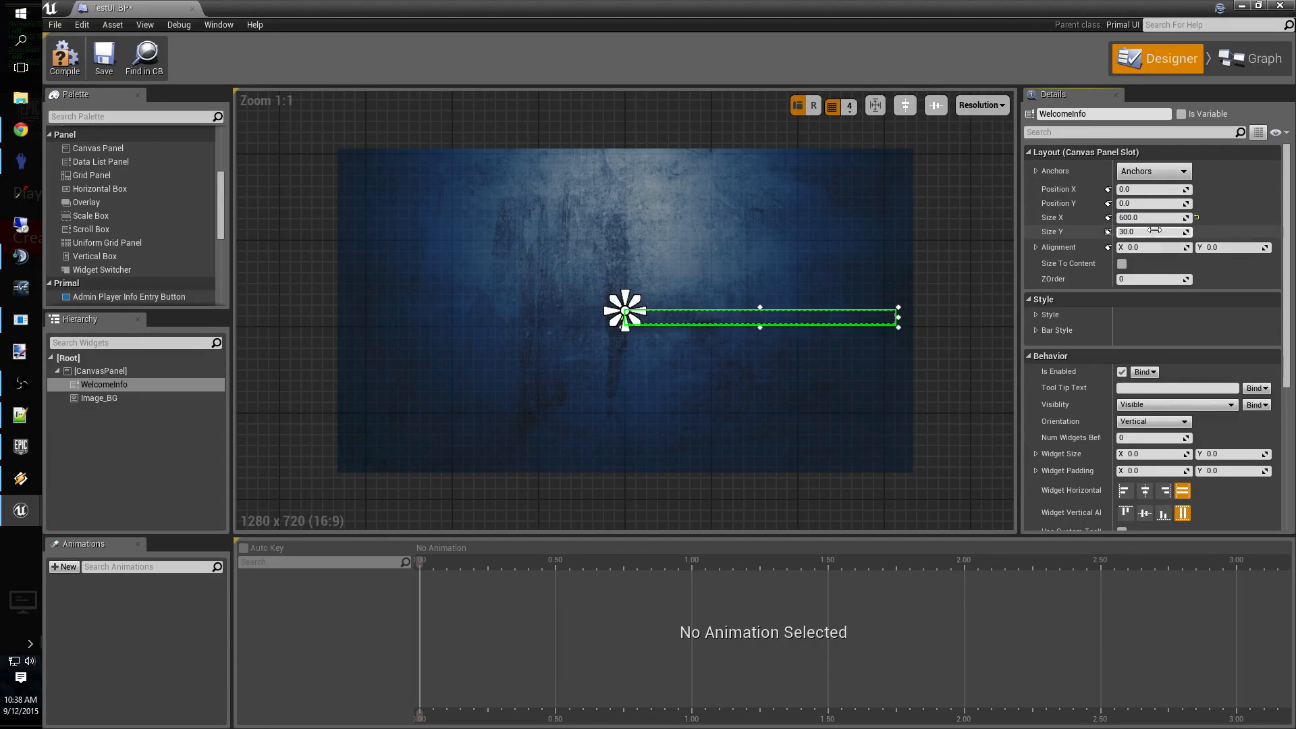
left_click(1148, 233)
type("600")
key("Return")
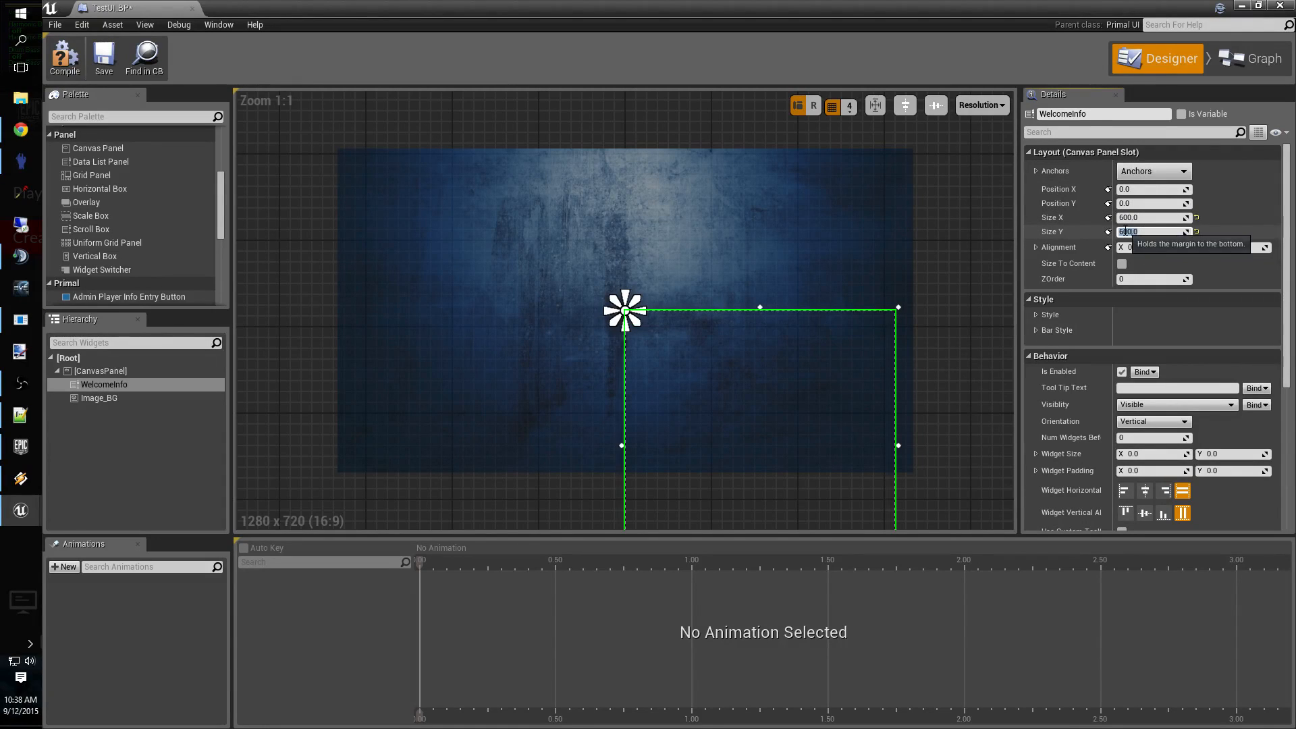
type("620")
key("Return")
Set the WelcomeInfo scroll box's Position X to -630 and Position Y to -310.
left_click(1145, 189)
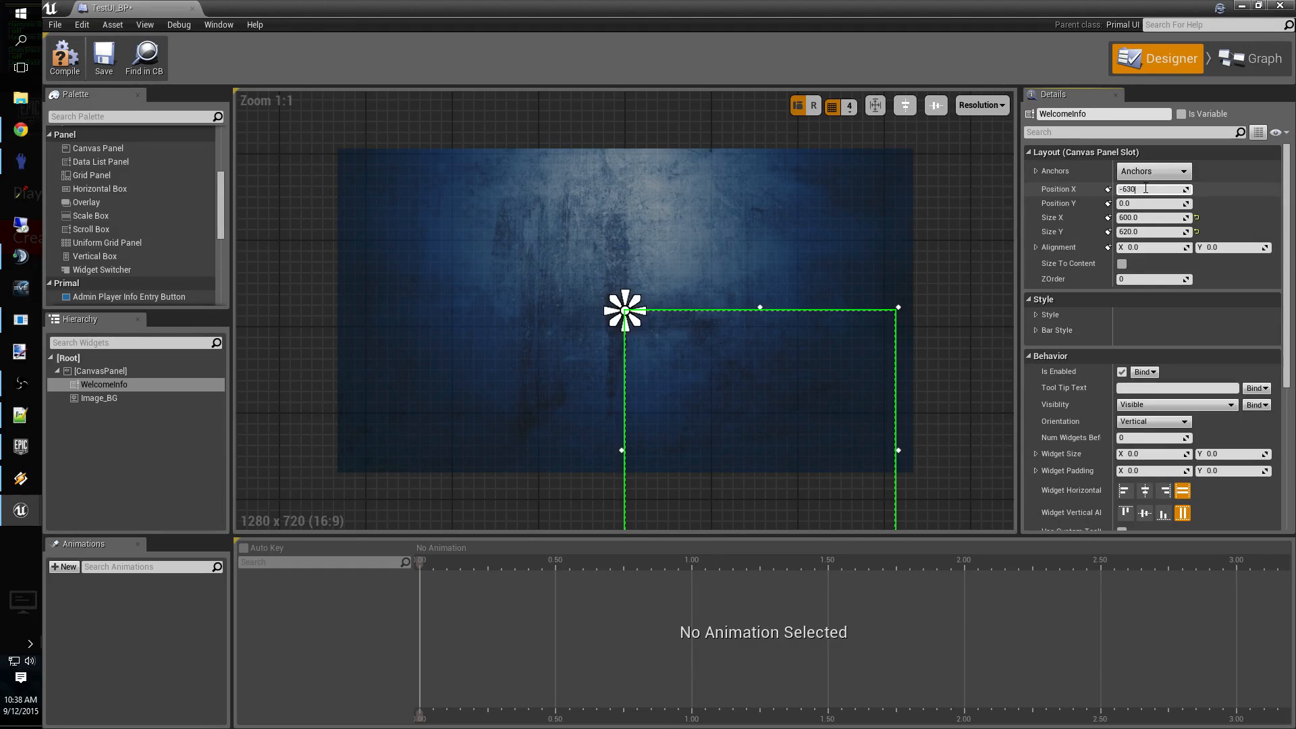
key("Return")
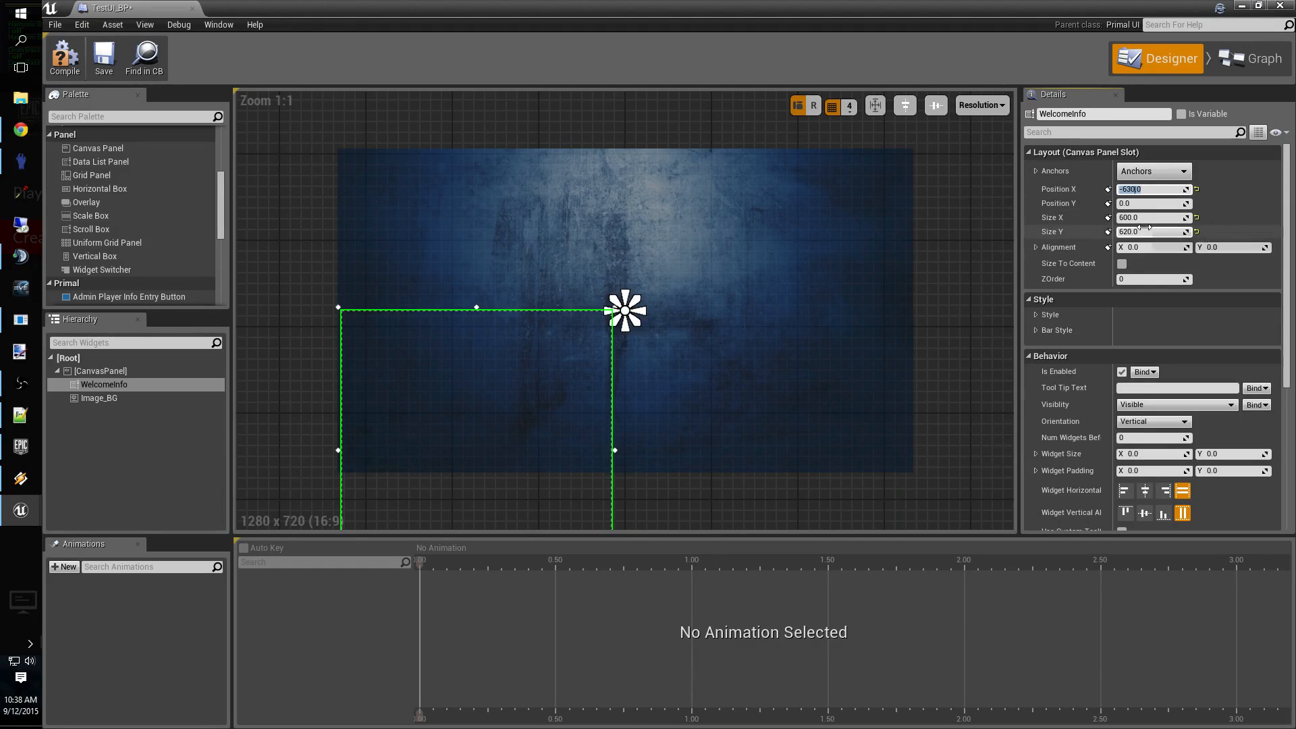
left_click(1151, 204)
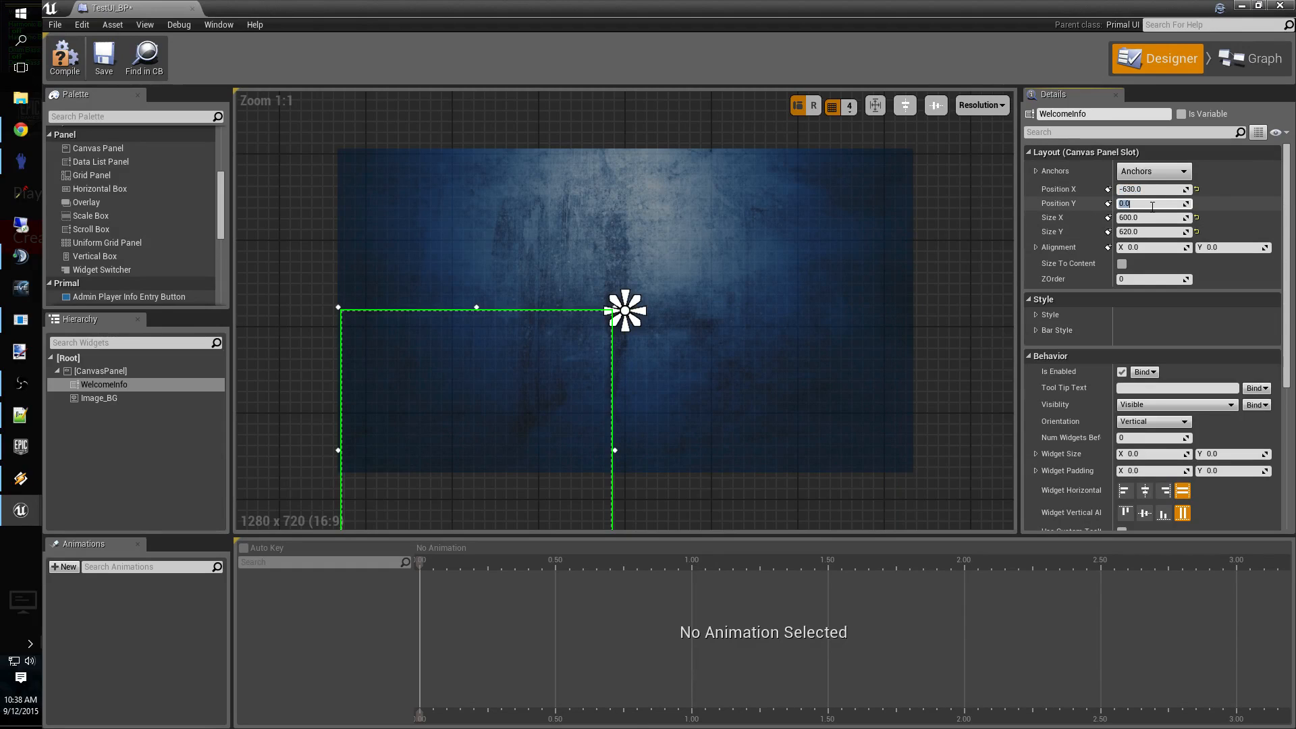
type("-320")
key("Return")
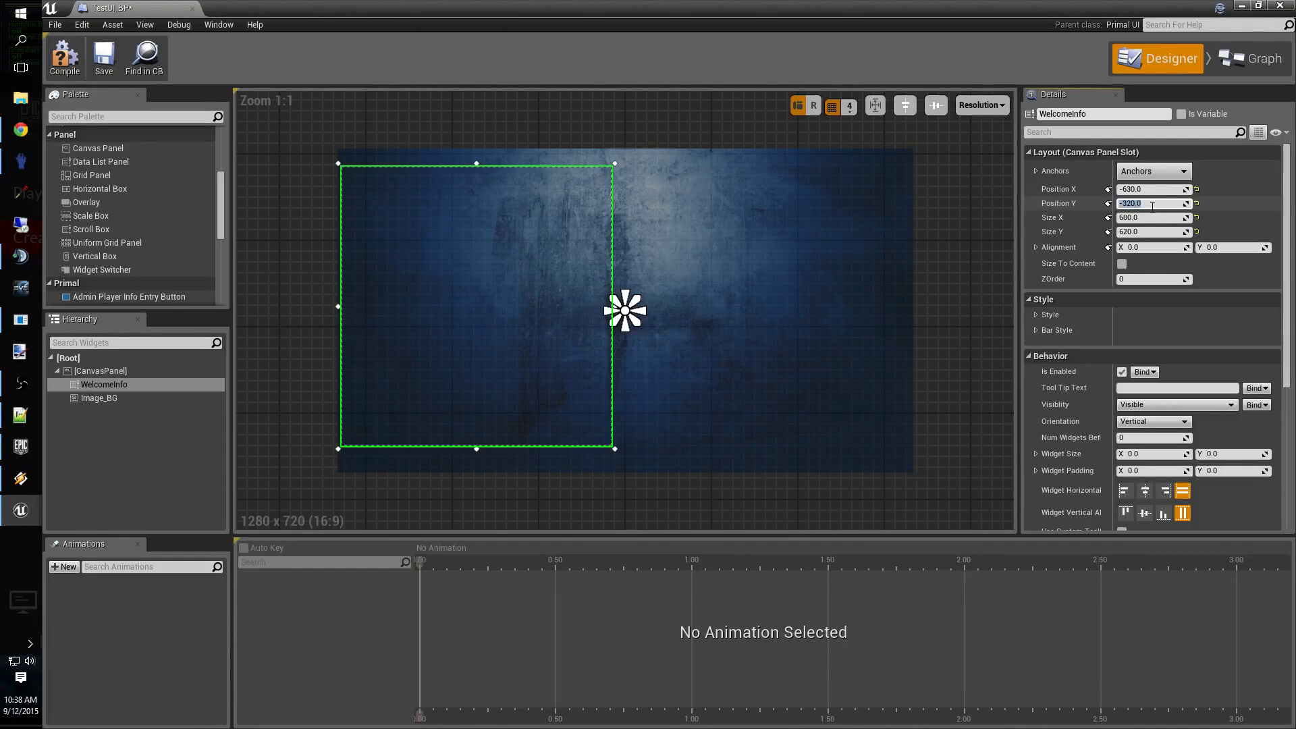
key("Left")
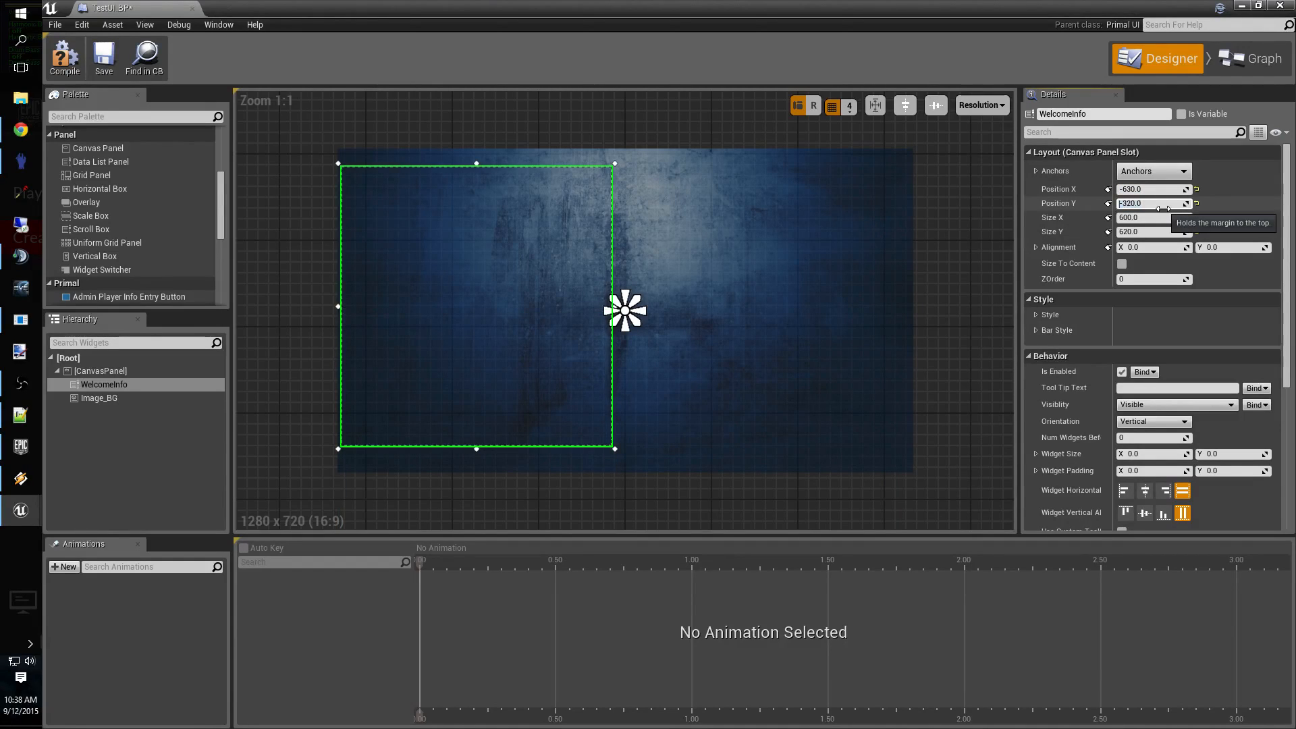
type("1")
key("Return")
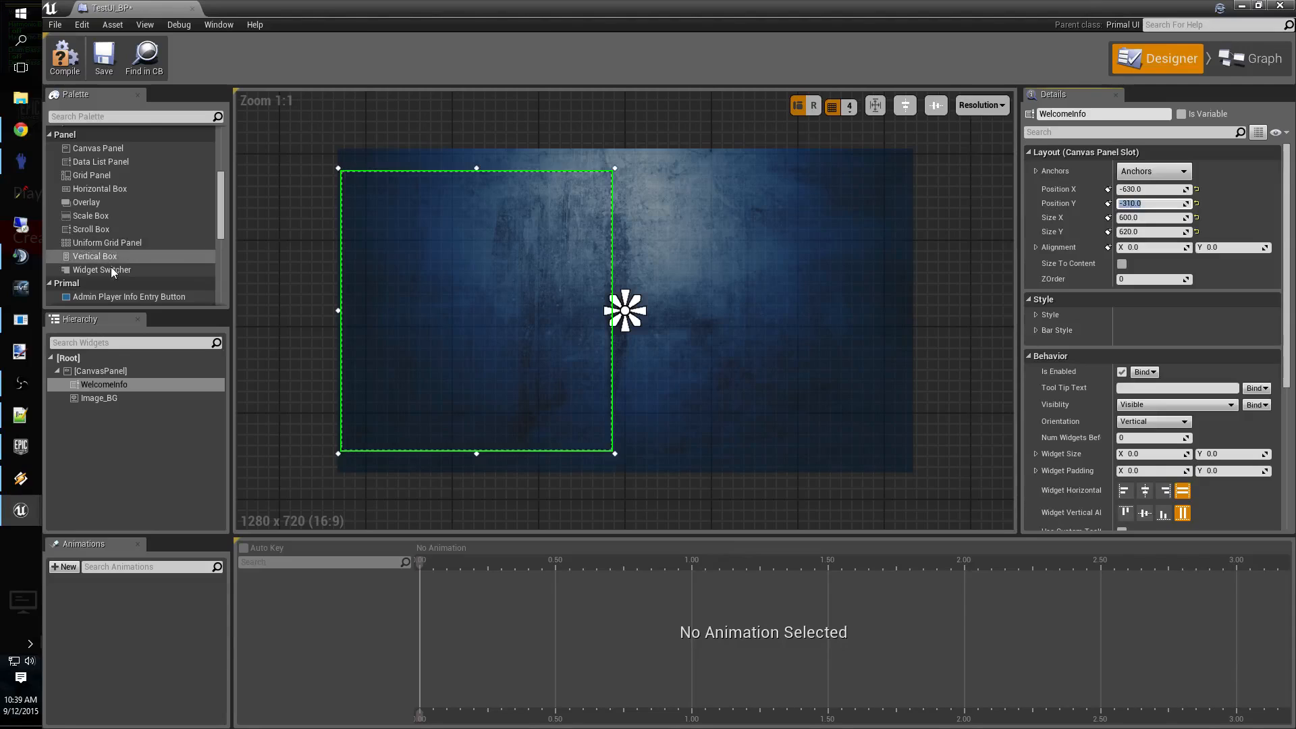
Set WelcomeInfo's ZOrder to 1 and its widget horizontal alignment to center.
scroll(111, 266, "up", 5)
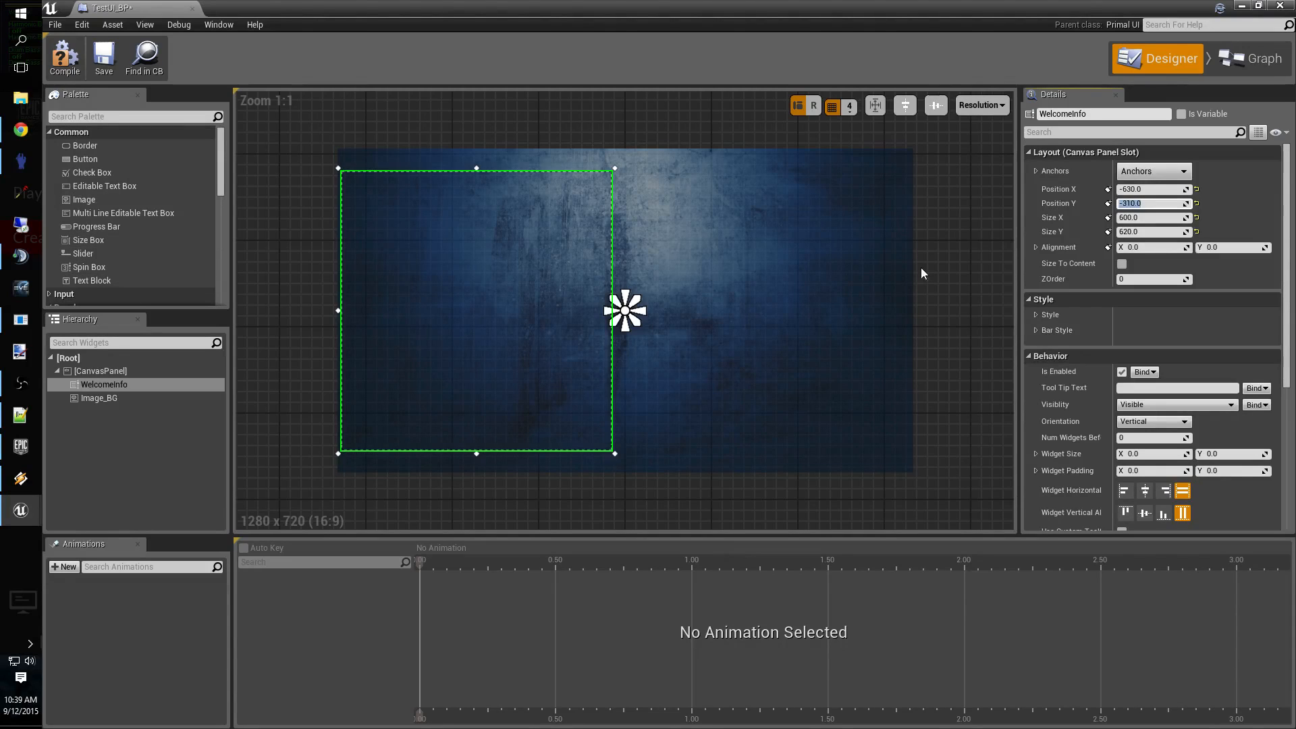
left_click(1154, 278)
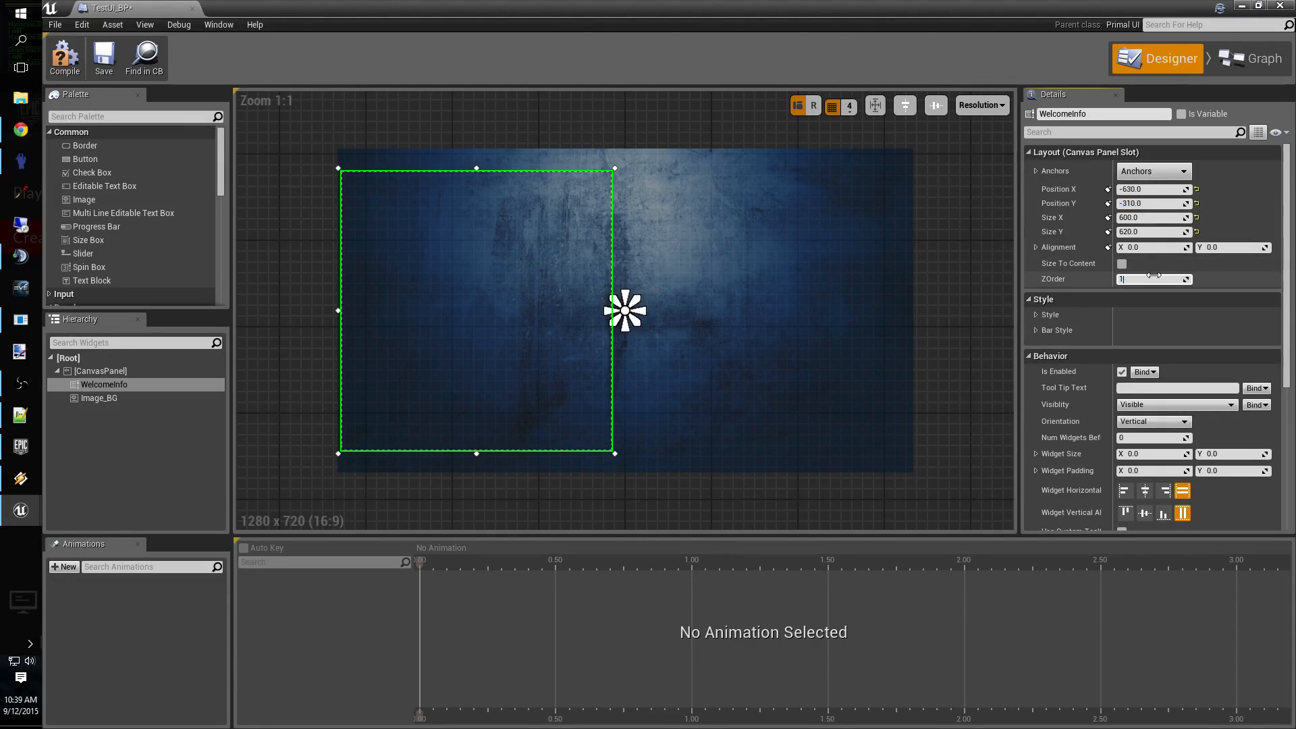
scroll(1218, 324, "down", 5)
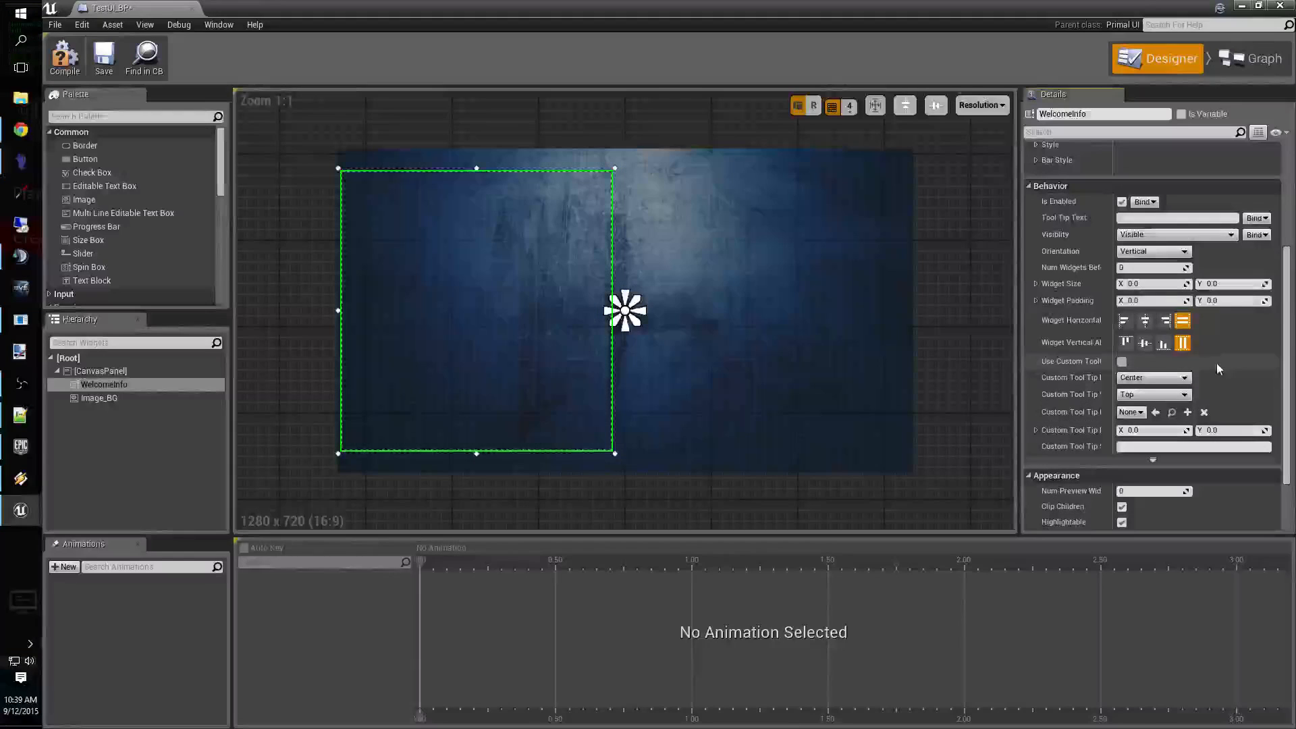
left_click(1147, 321)
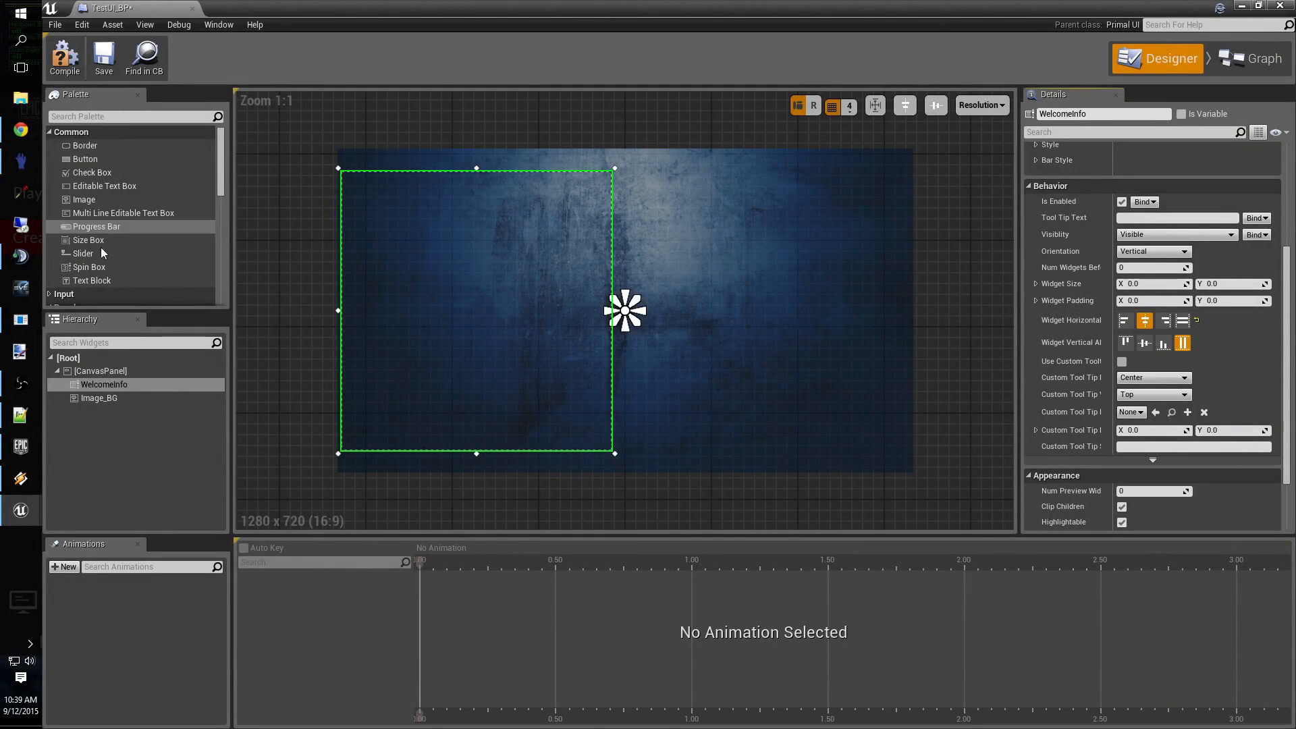
Add a Text Block inside the WelcomeInfo scroll box and rename it WelcomeTxt.
left_click_drag(92, 280, 102, 387)
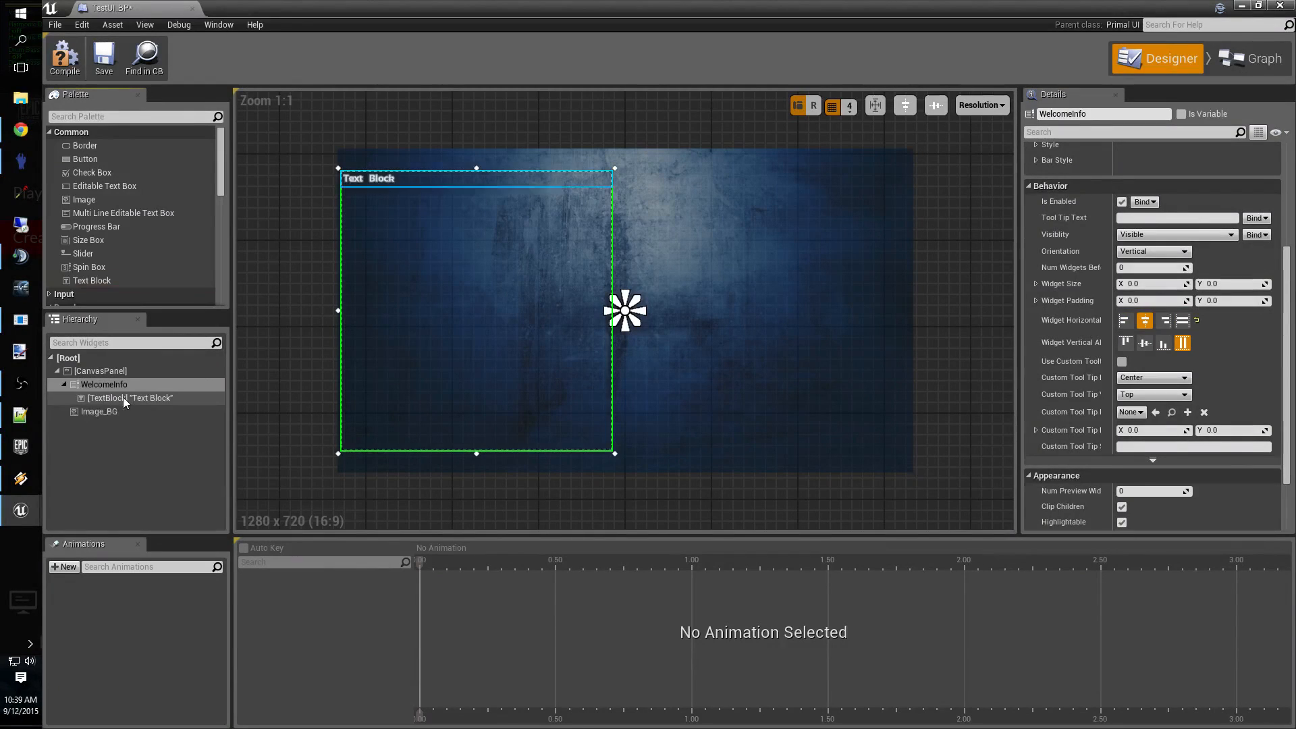
left_click(124, 399)
left_click(150, 397)
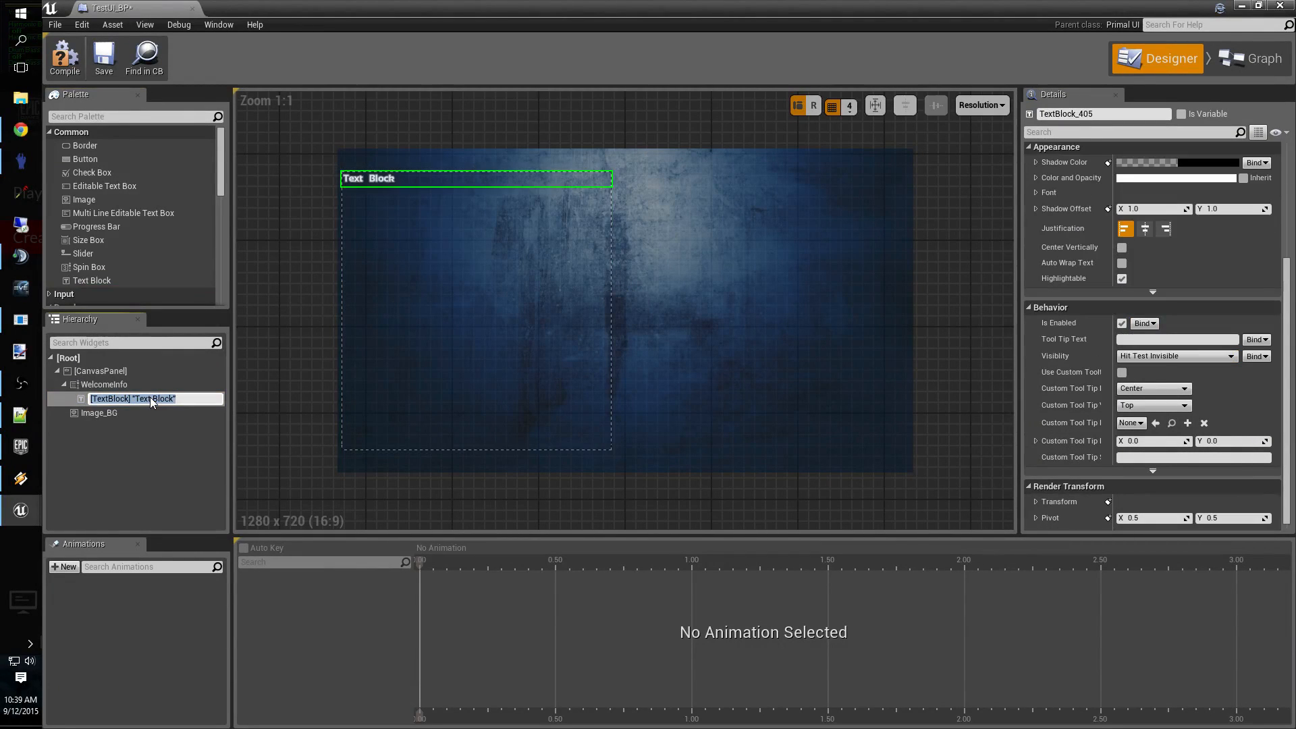
type("WelcomeTxt")
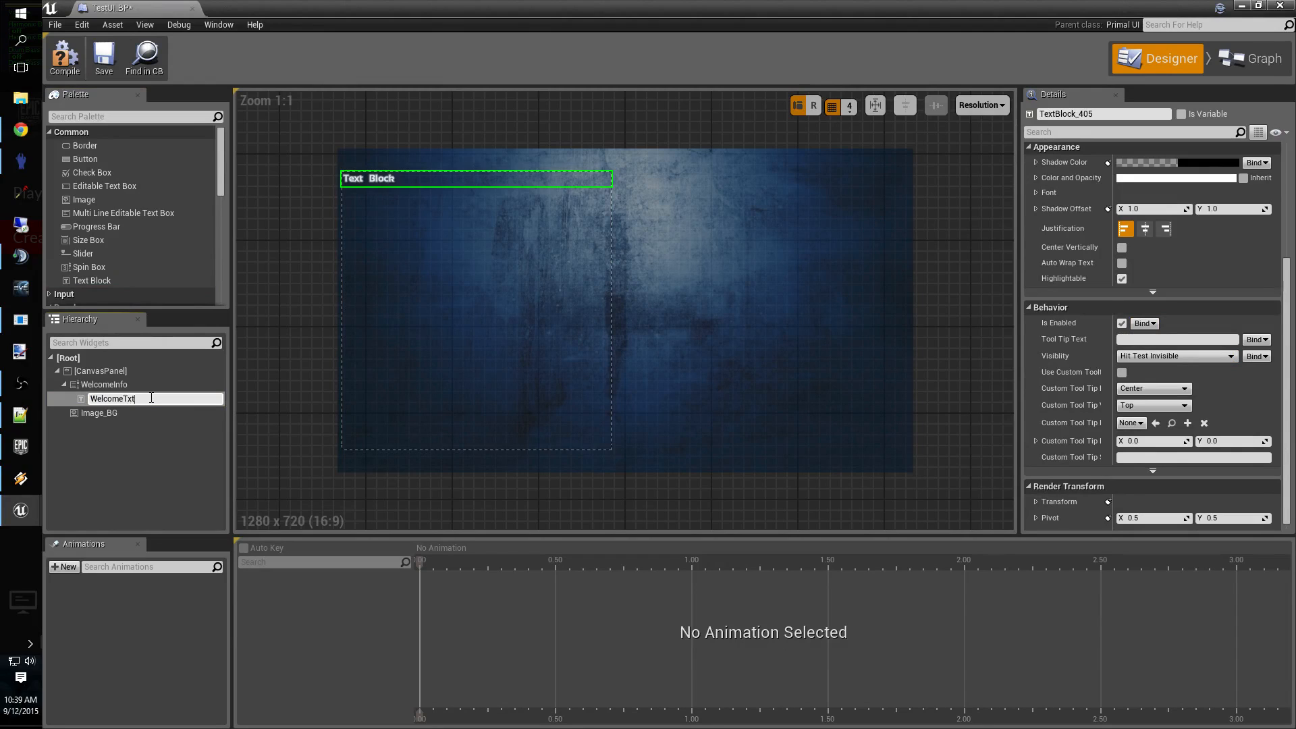
key("Return")
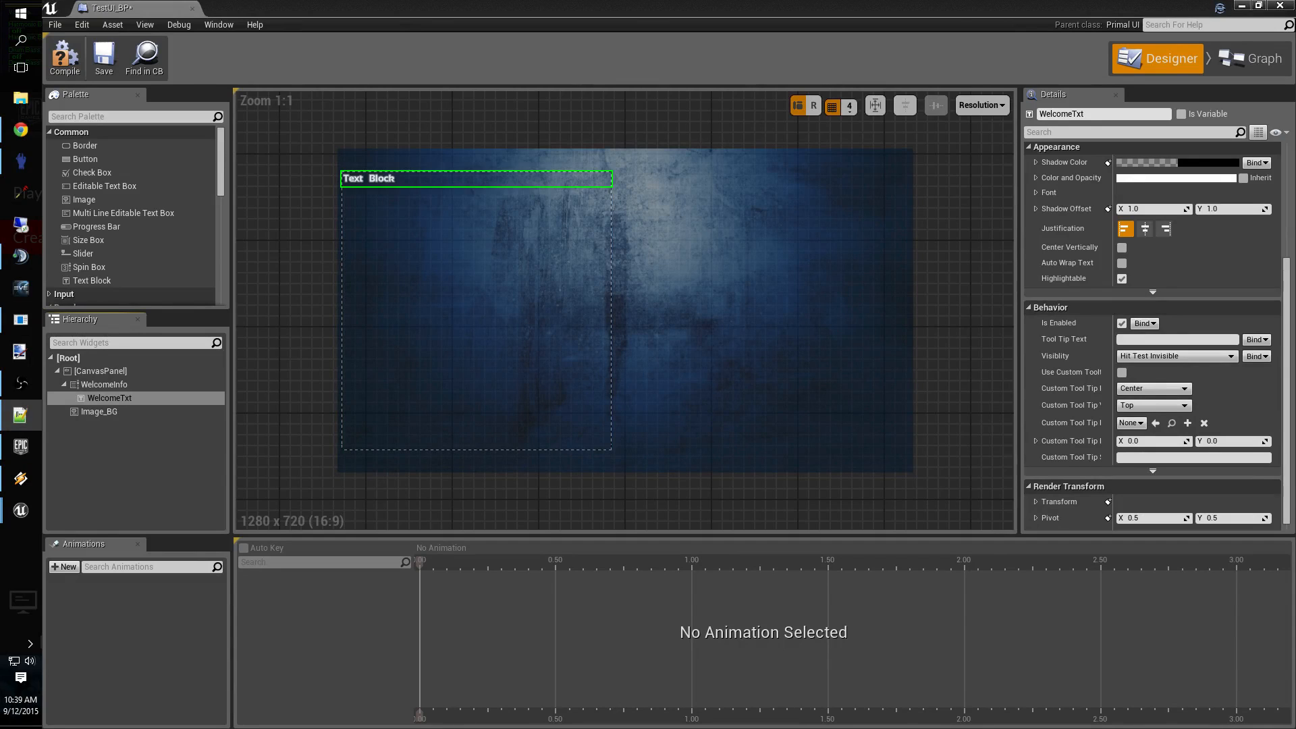
Set WelcomeTxt's text to the "This is a basic info box to say welcome to the players" message, followed by many short lines that test scrolling.
left_click(102, 411)
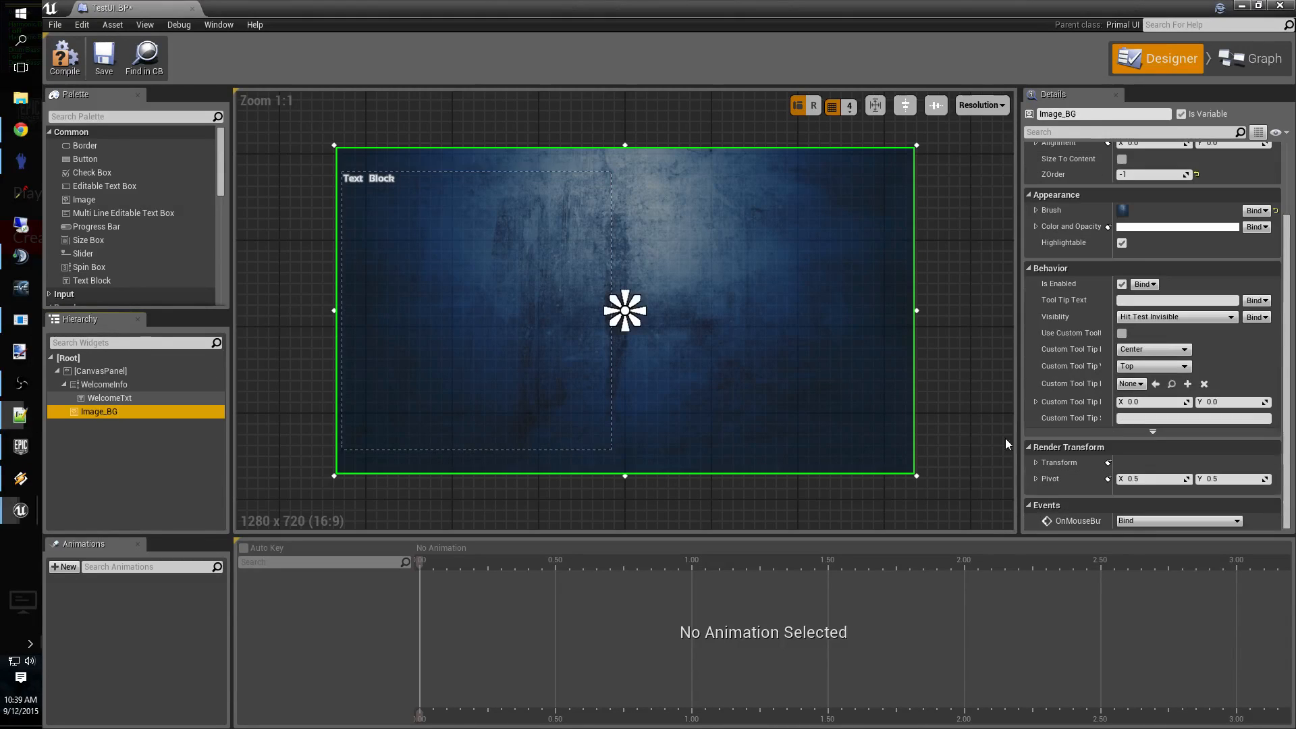
left_click(109, 397)
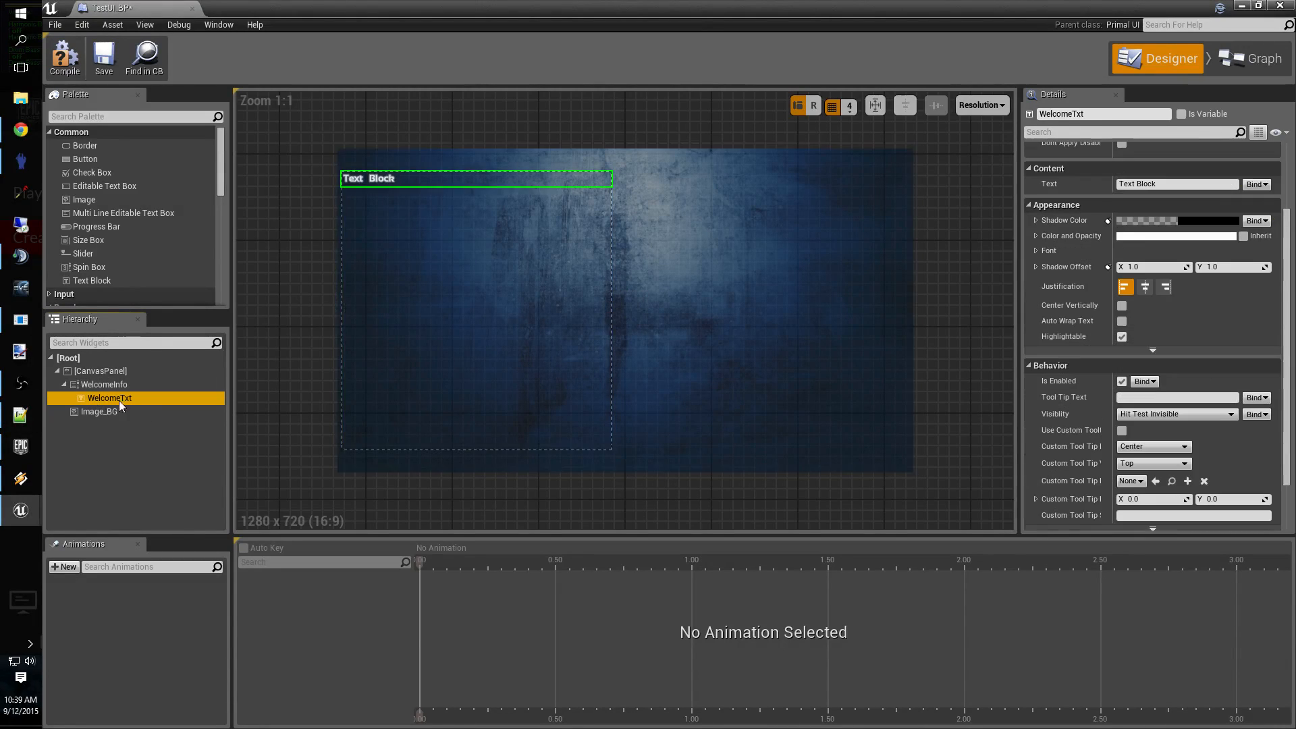
scroll(1190, 382, "up", 3)
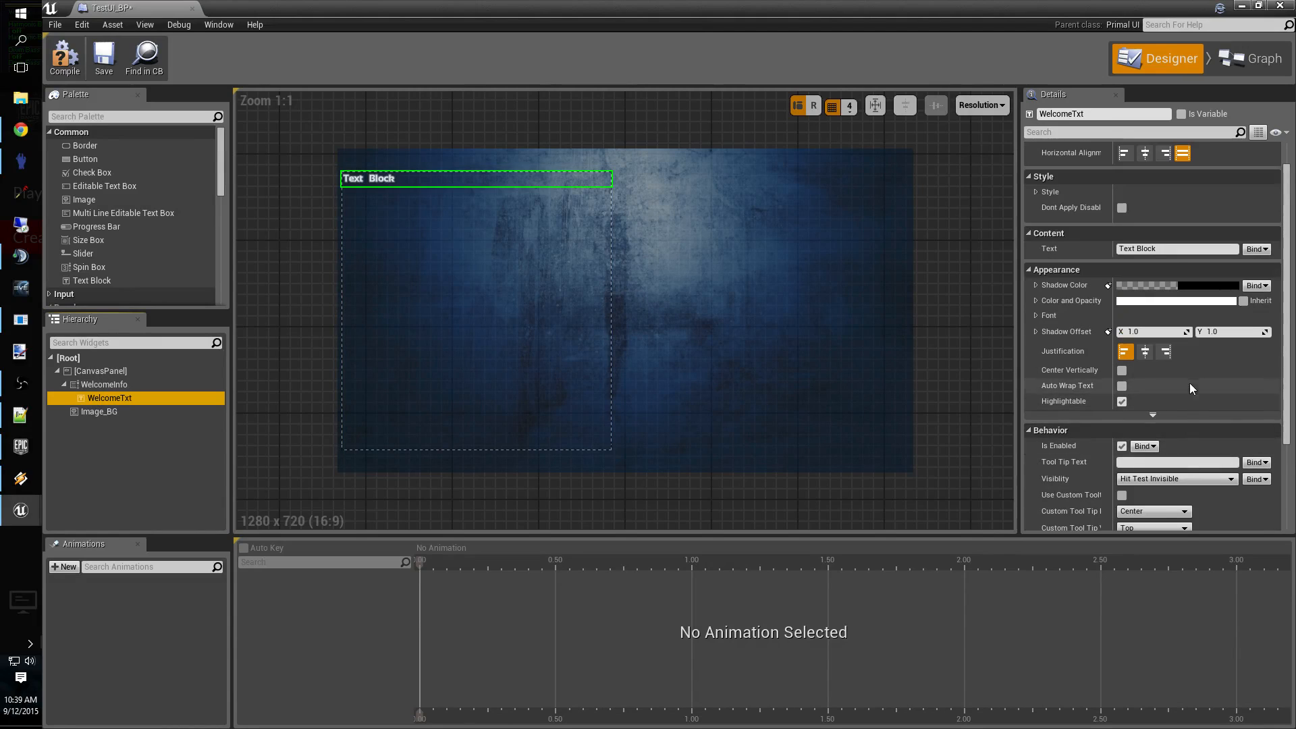
left_click(1175, 249)
type("This is a basic info box to say welcome to the players. the scroll box function is to allow info beyond the max size of the box to be scrolled.  this is a test to see the scroll bar in action we need lots of lines to show that it works need a bit more length to test")
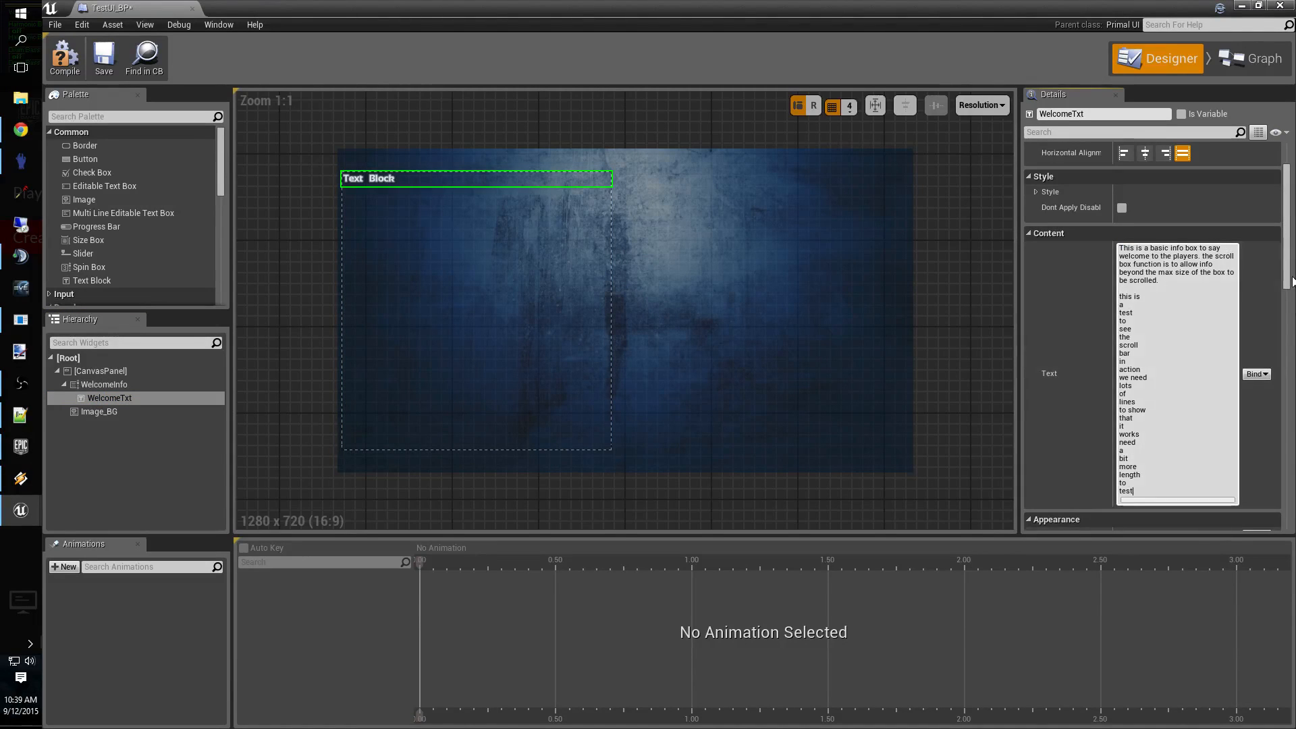
left_click_drag(1289, 280, 1289, 304)
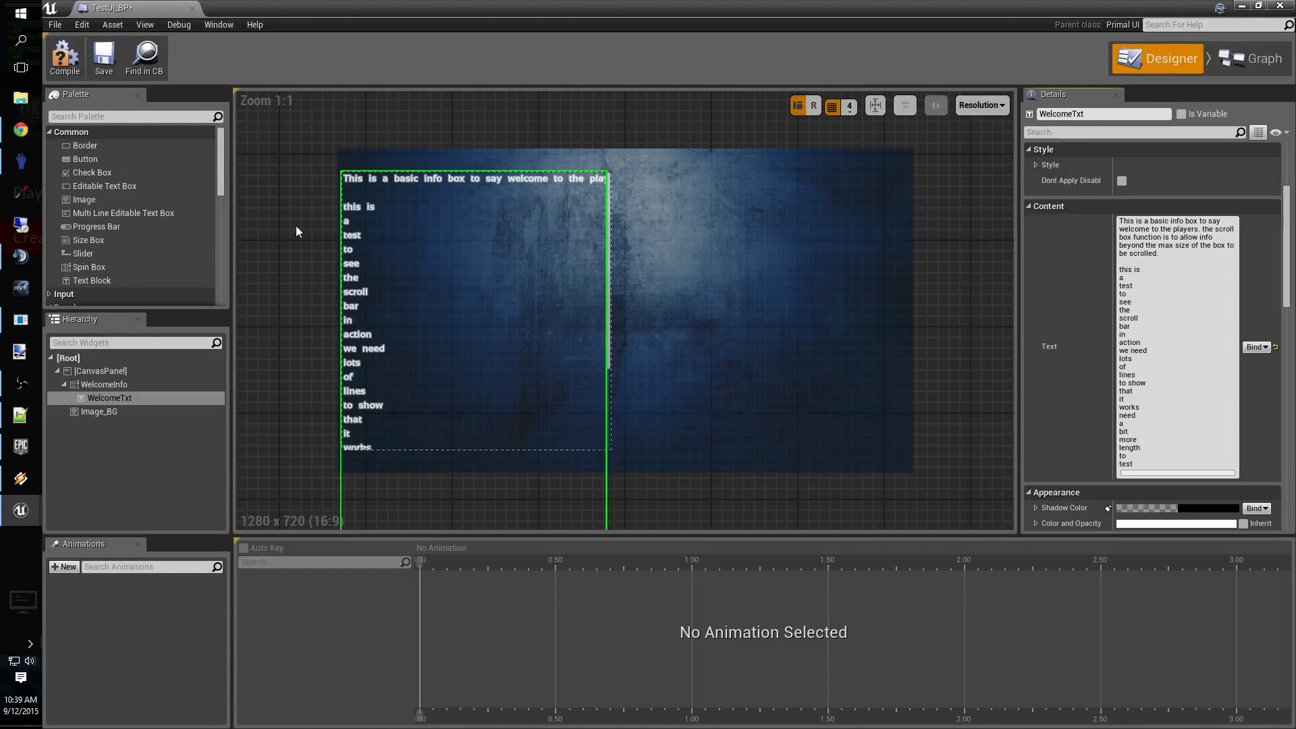
left_click(170, 442)
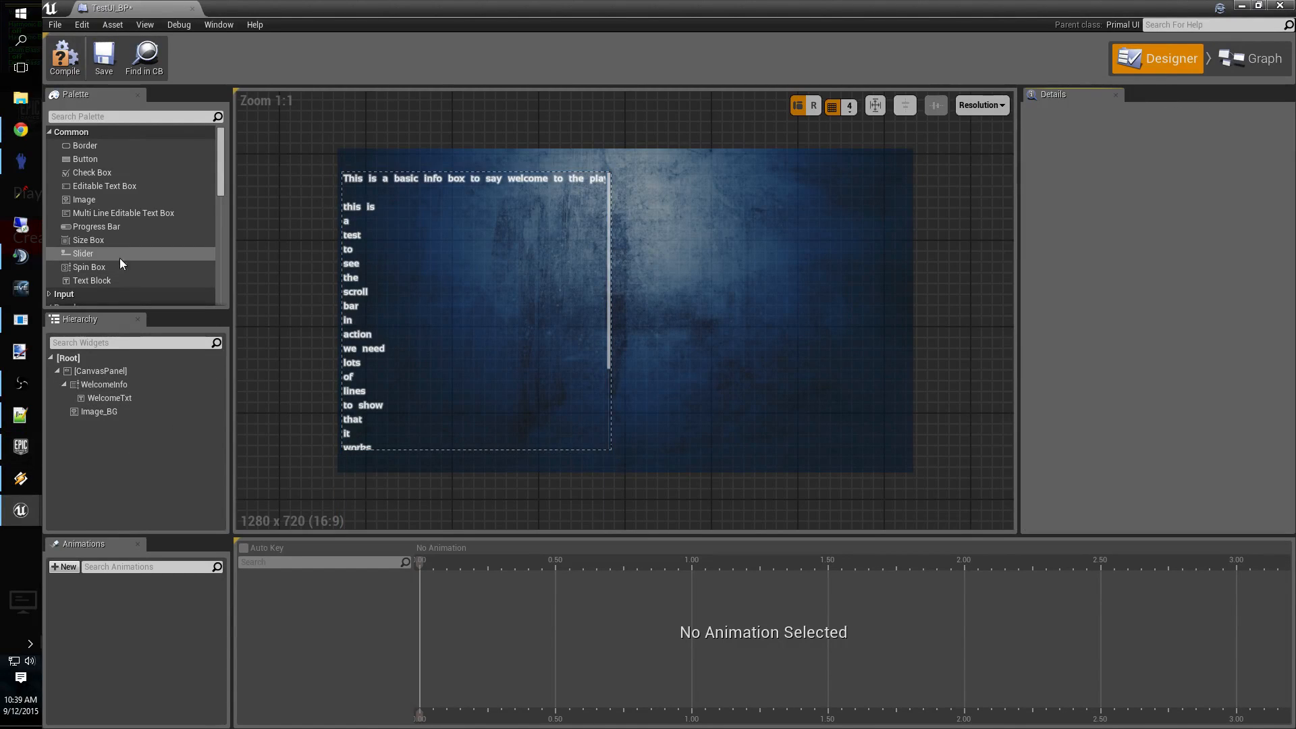
Add a second Scroll Box inside the Canvas Panel and rename it Mod Info.
left_click_drag(222, 183, 223, 223)
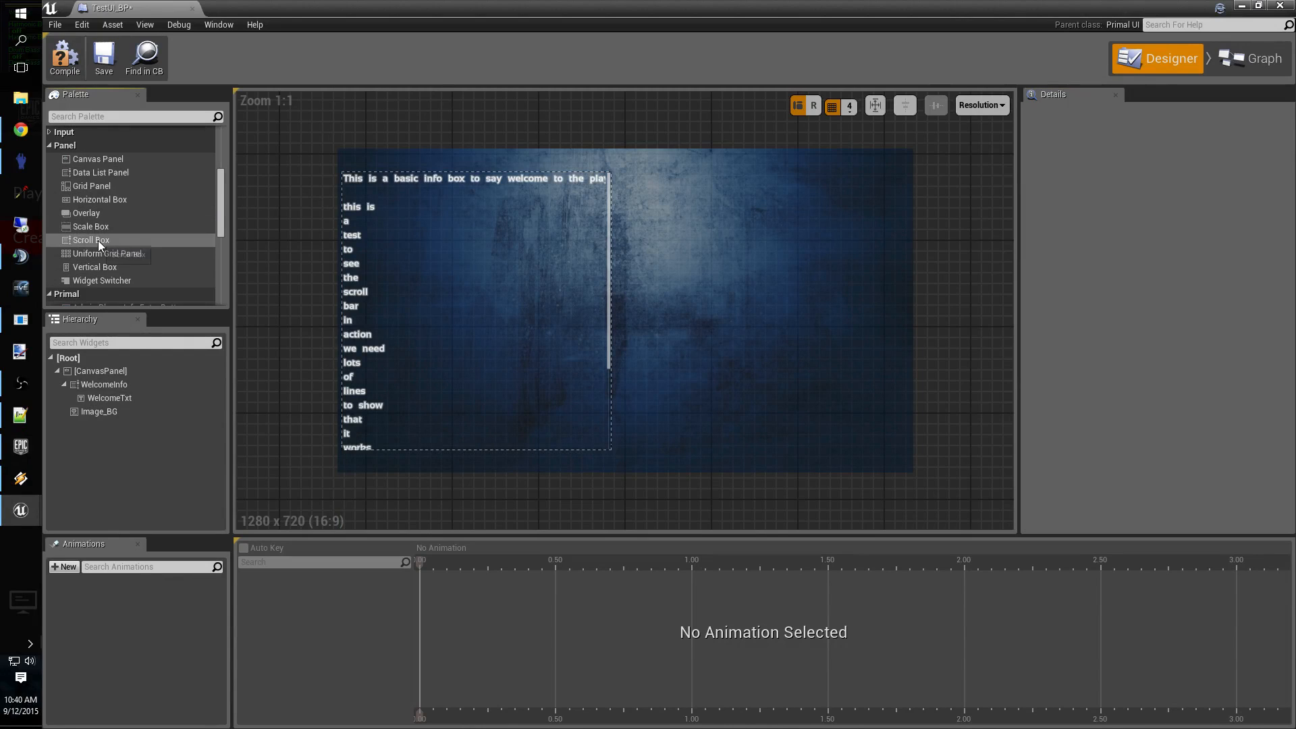
left_click_drag(99, 240, 89, 366)
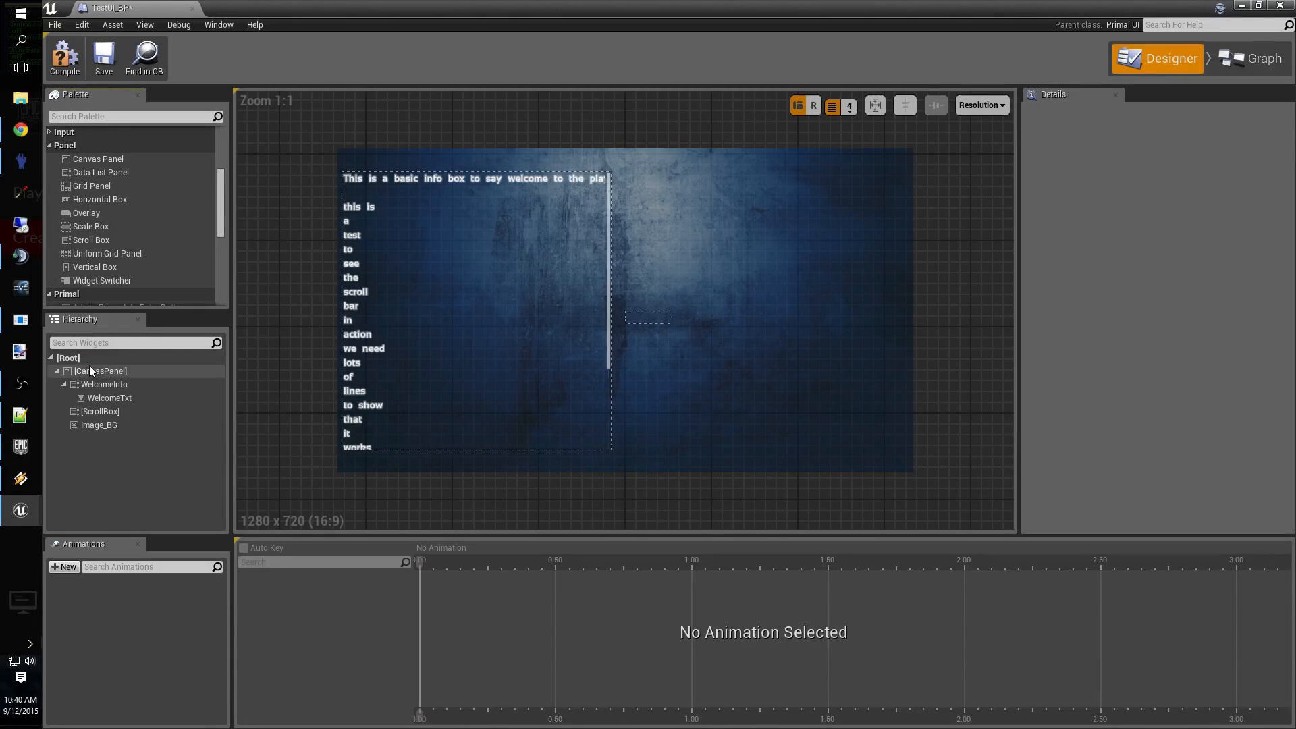
left_click(105, 411)
left_click(105, 411)
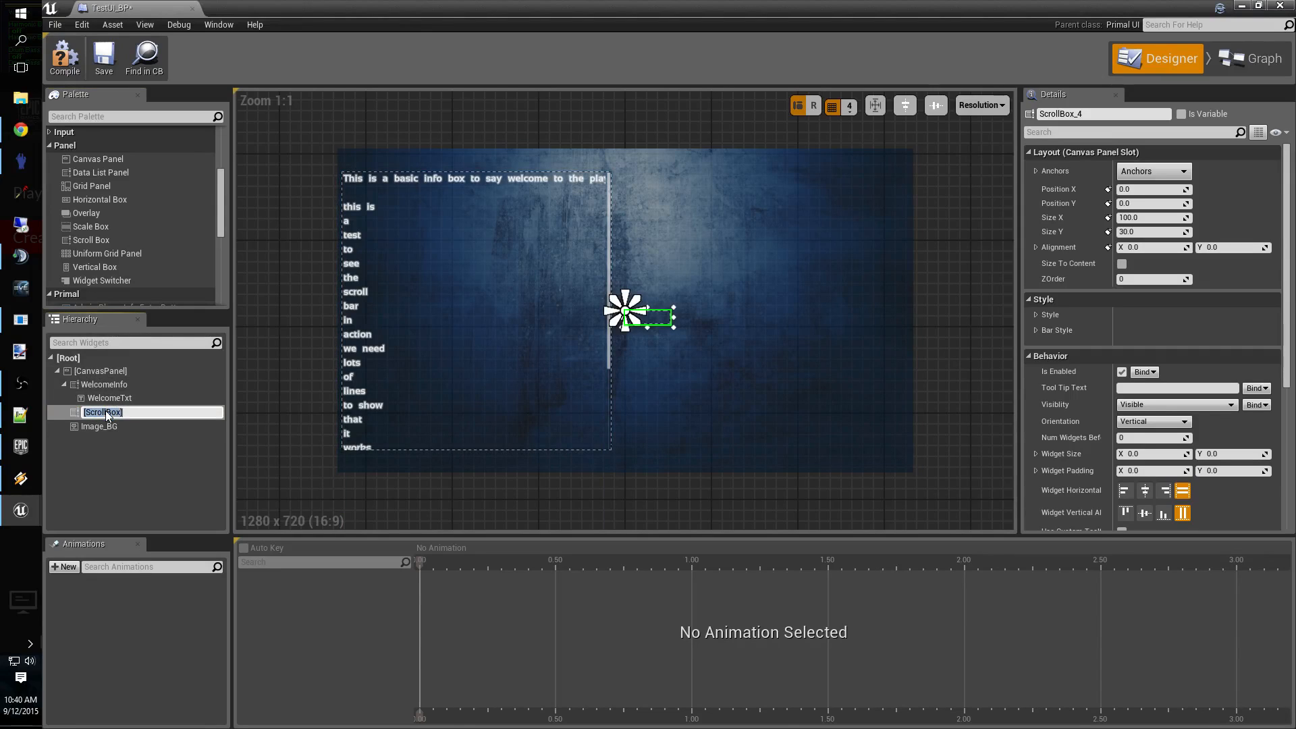
type("Mod Info")
key("Return")
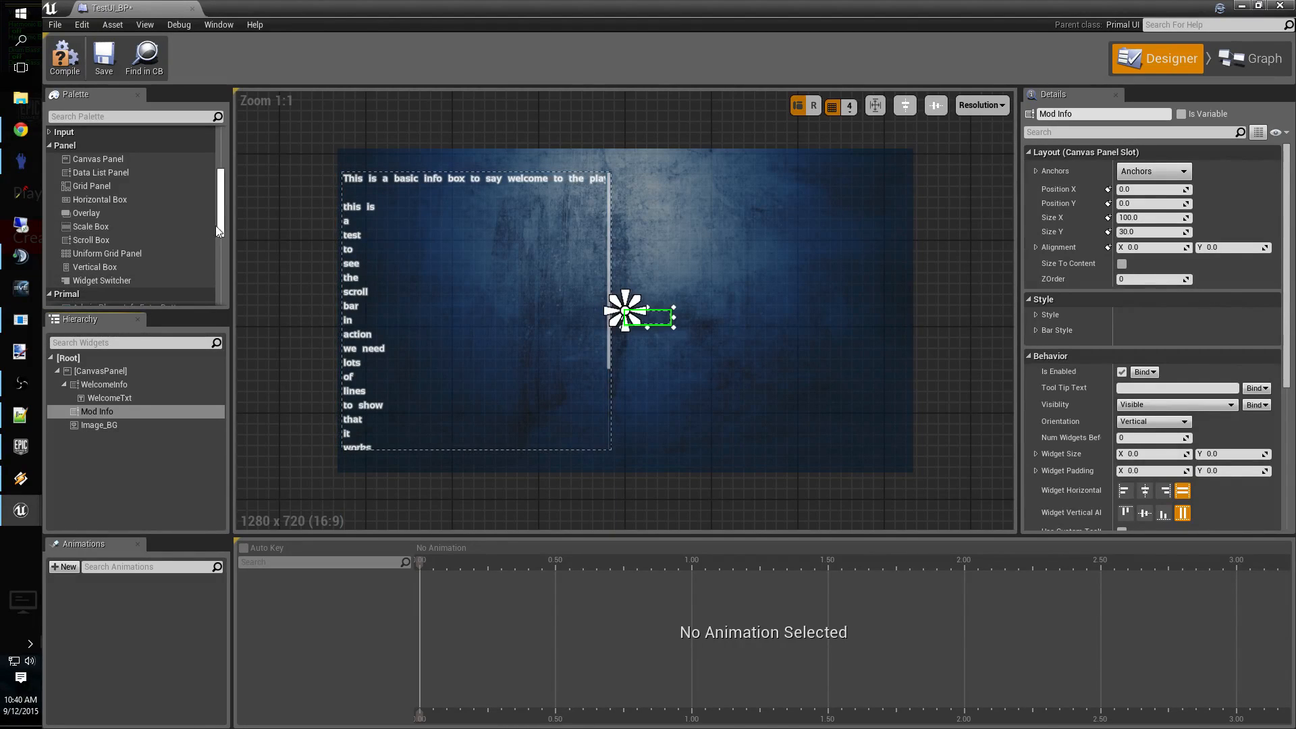
Add a Text Block inside the Mod Info scroll box and rename it ModTxt.
left_click_drag(220, 226, 219, 174)
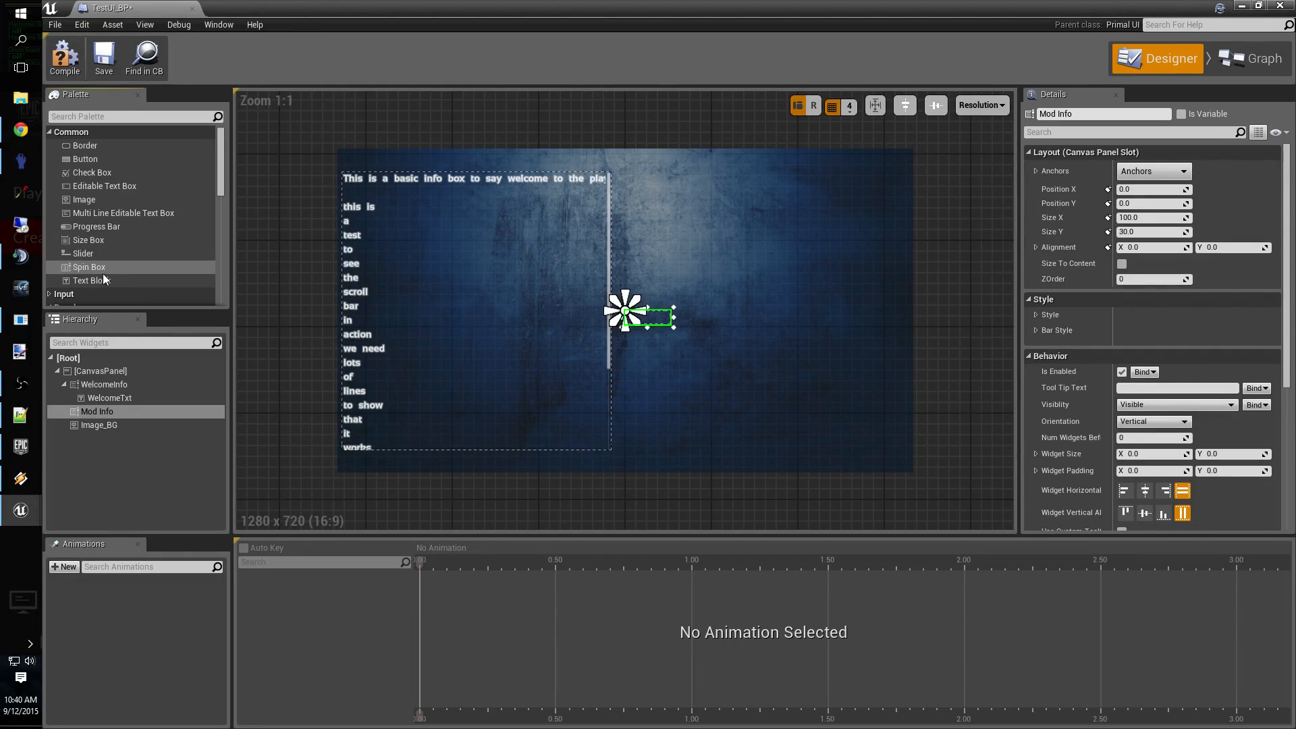
left_click_drag(105, 281, 121, 430)
double_click(123, 424)
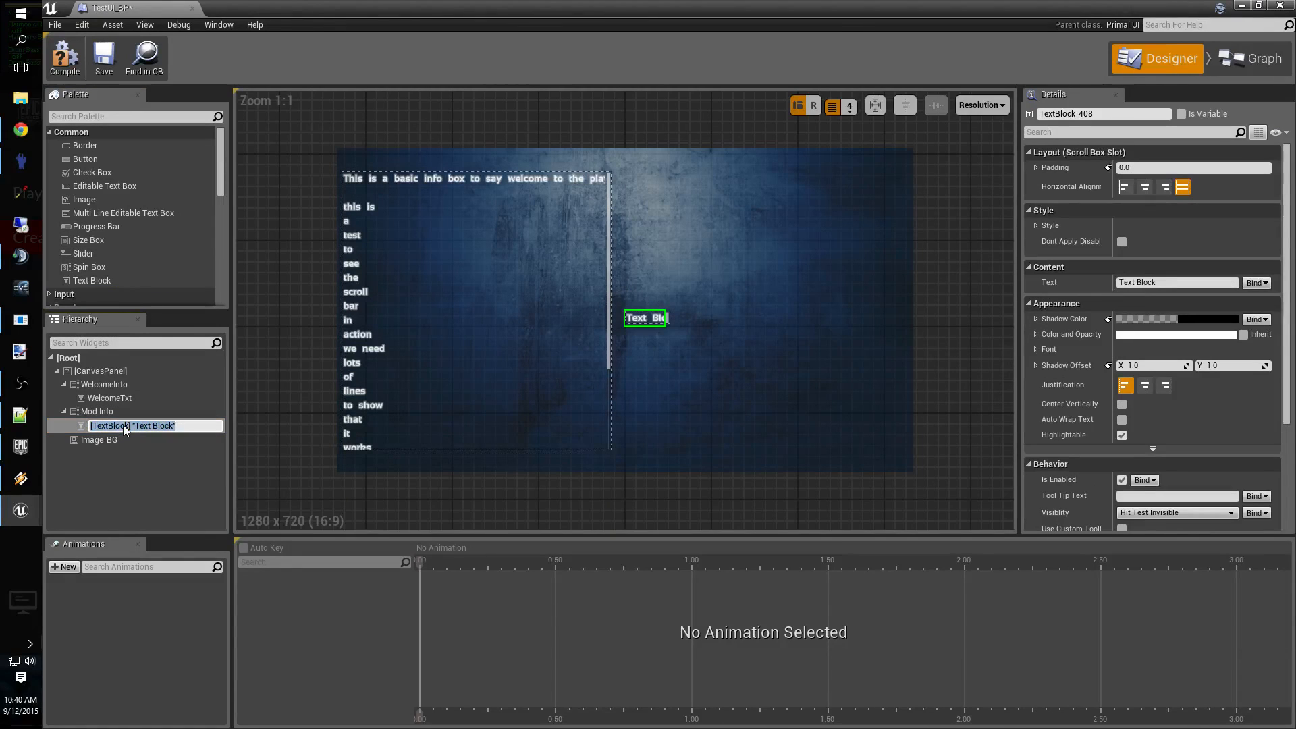
type("ModTxt")
key("Return")
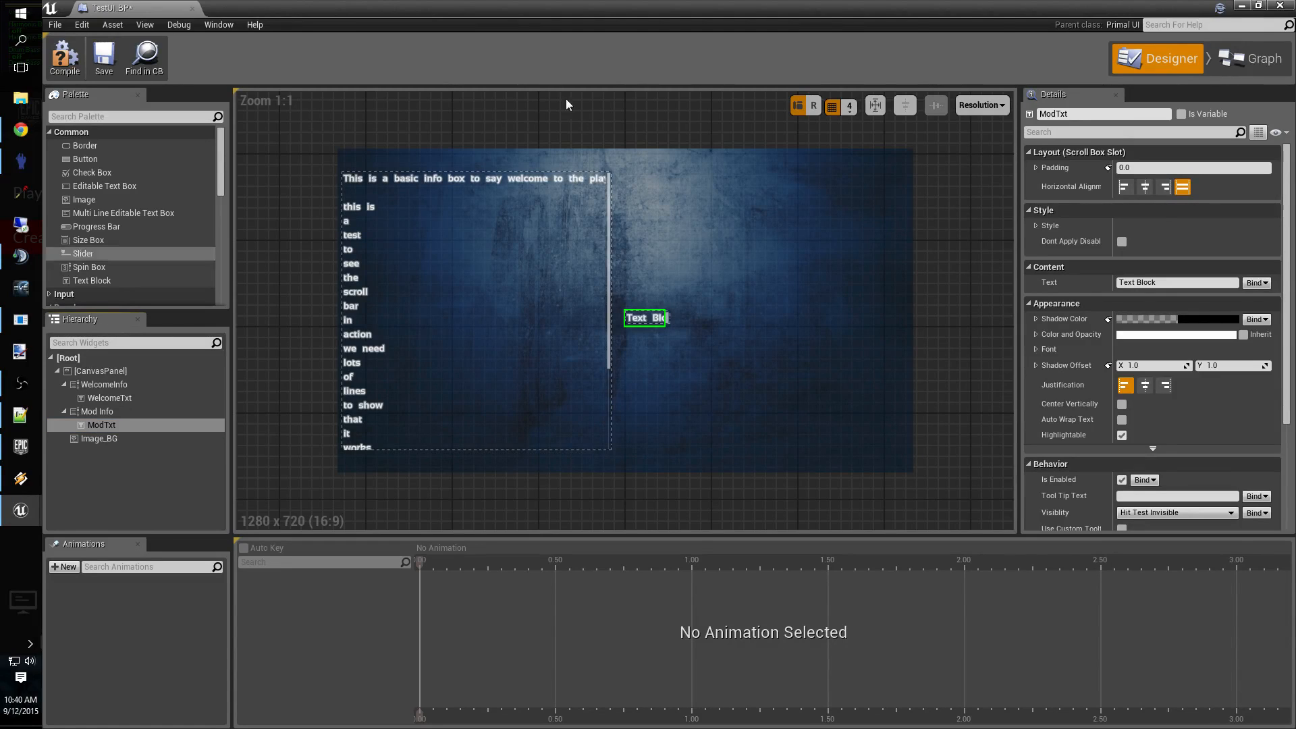
Set the Mod Info scroll box size to 600 in X and 600 in Y.
left_click(92, 414)
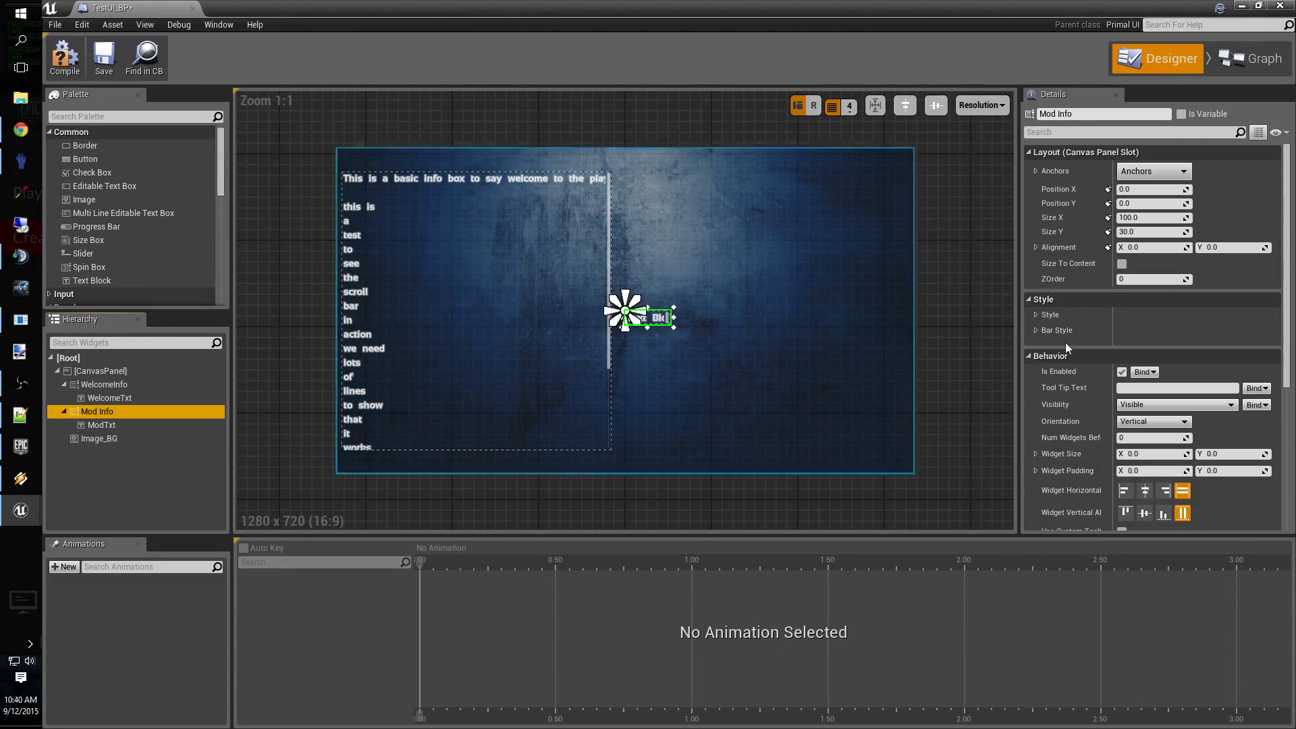
left_click(1147, 217)
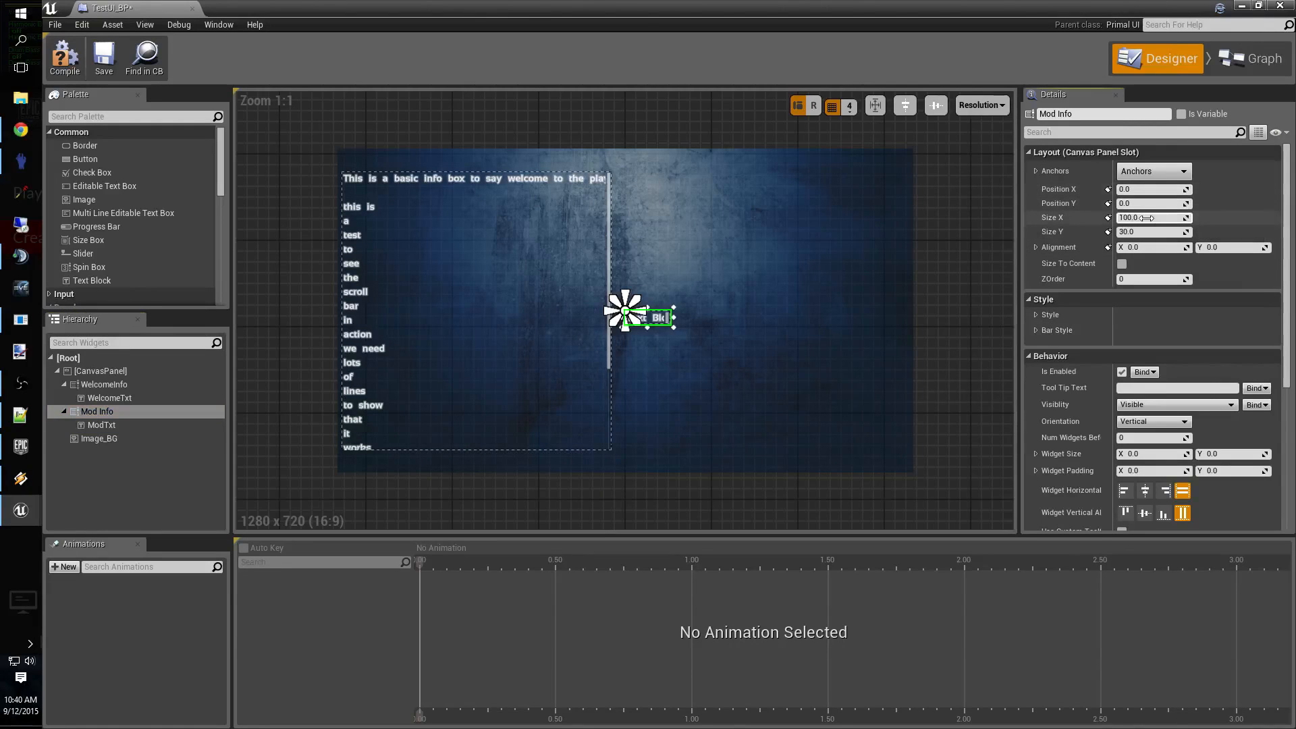
type("600")
key("Return")
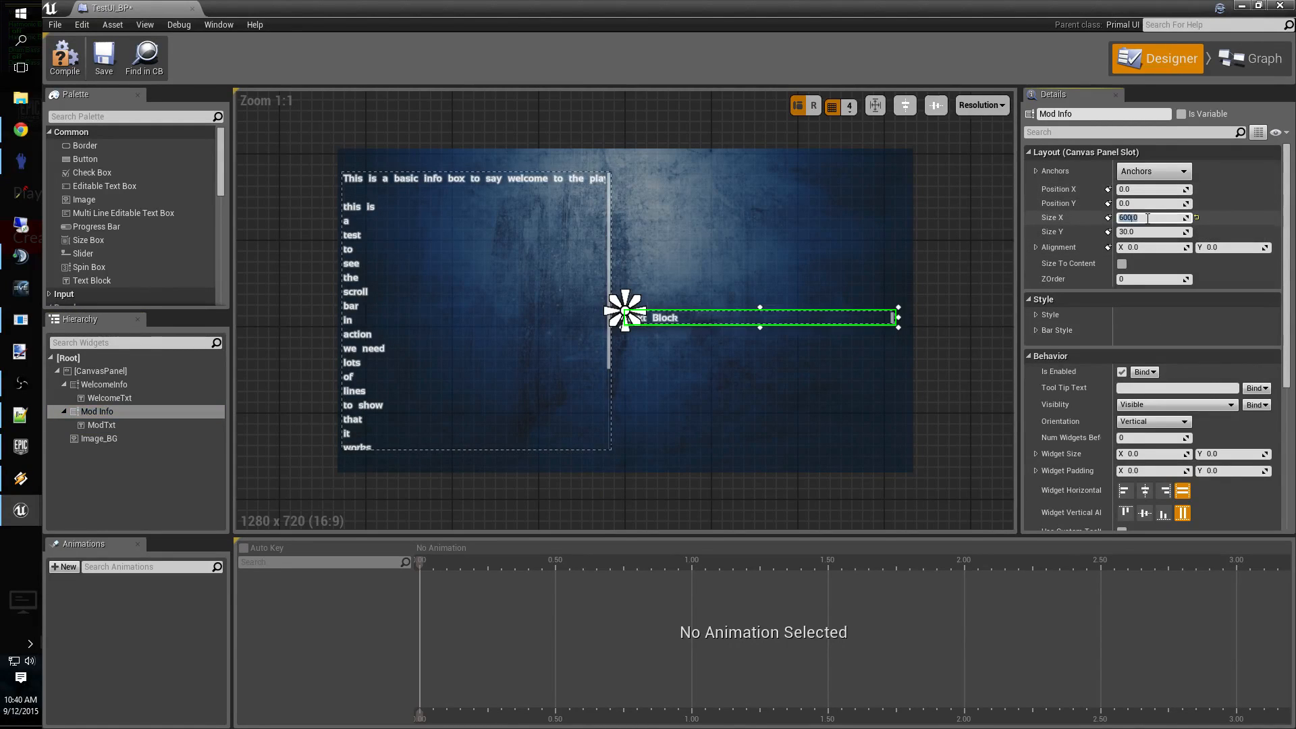
left_click(1141, 231)
type("300")
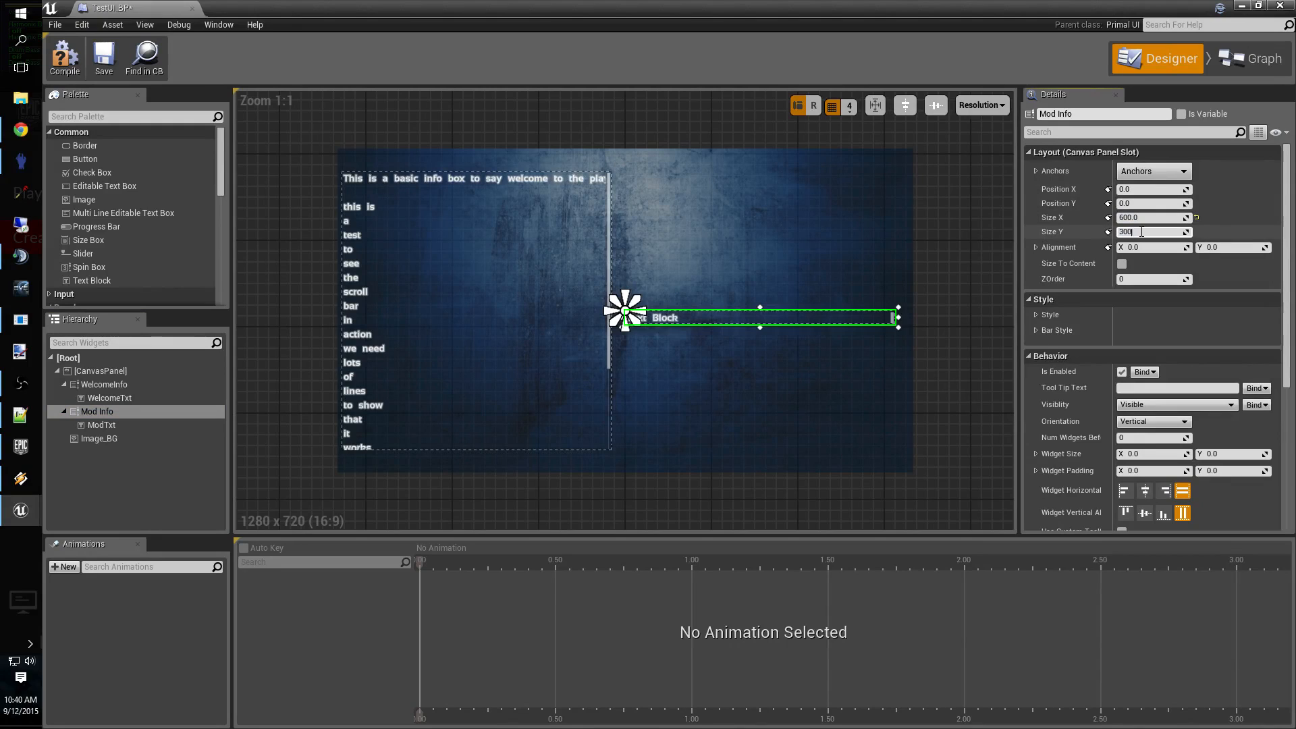
key("Return")
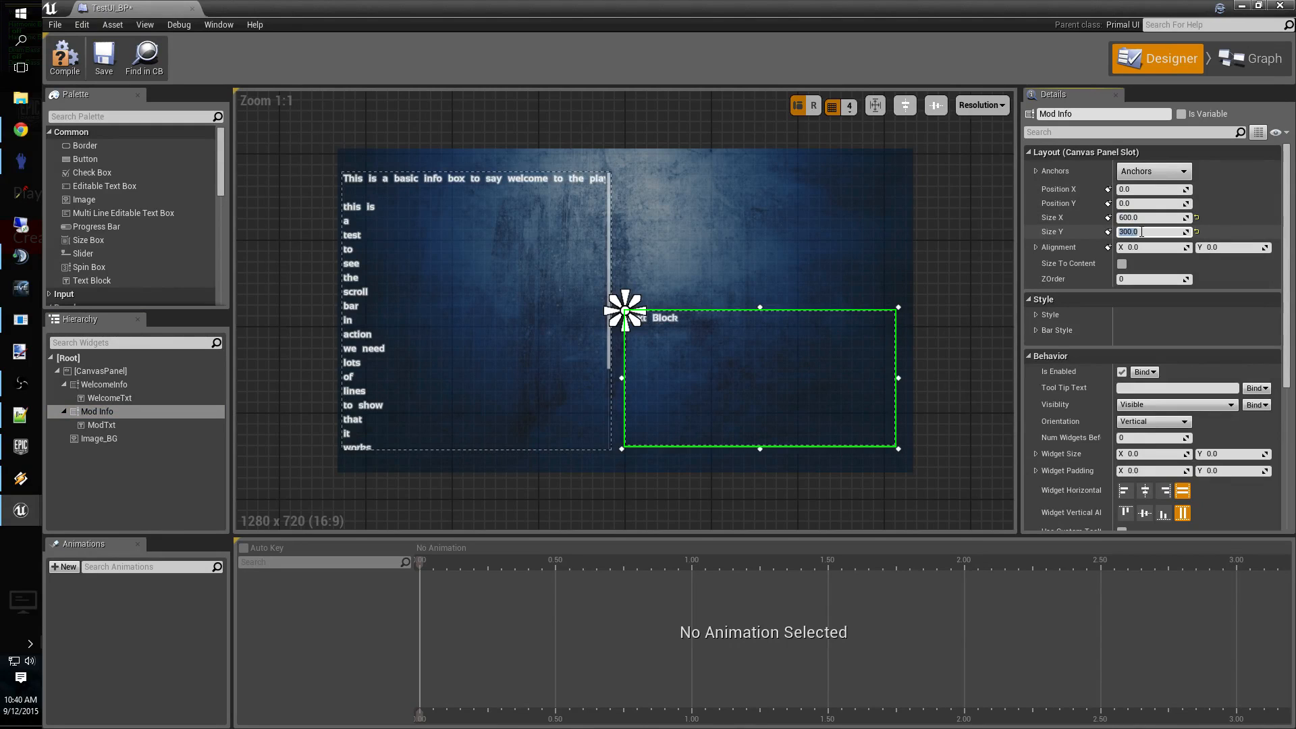
type("600")
key("Return")
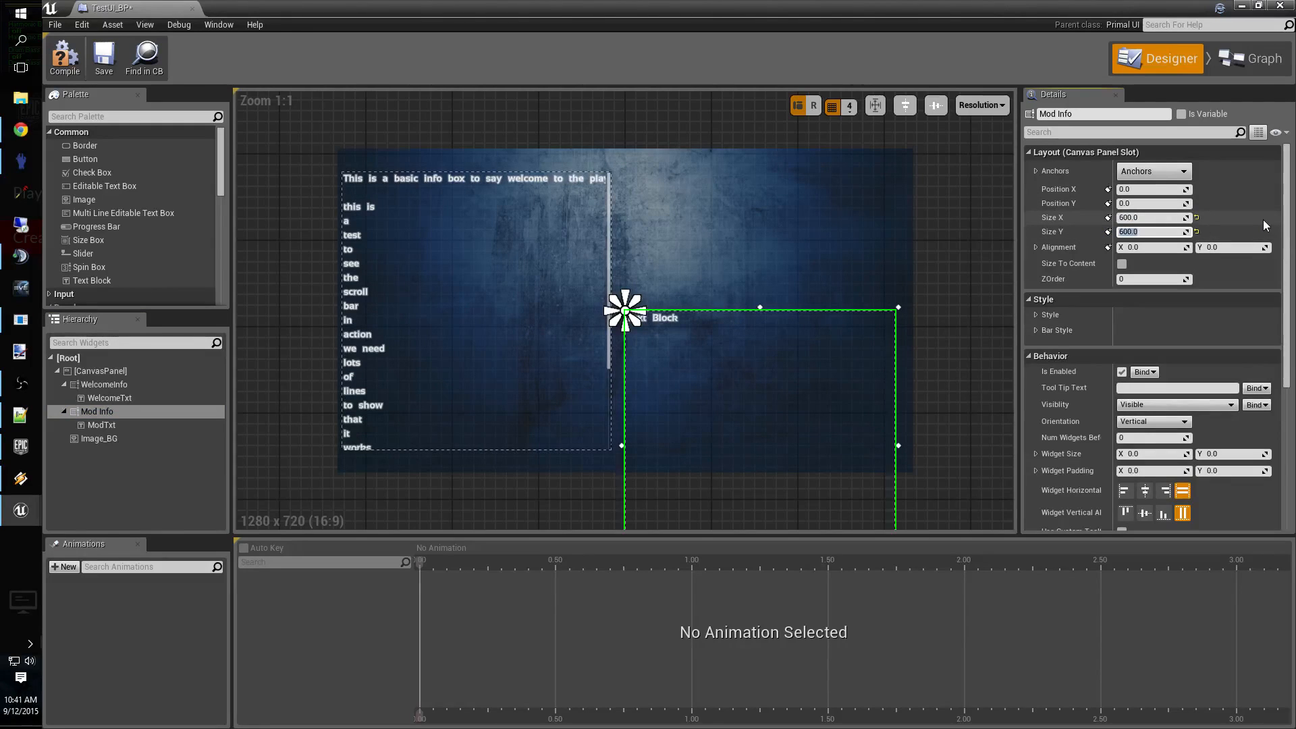
Place the Mod Info scroll box at Position X 30 and Position Y -310.
left_click(1156, 192)
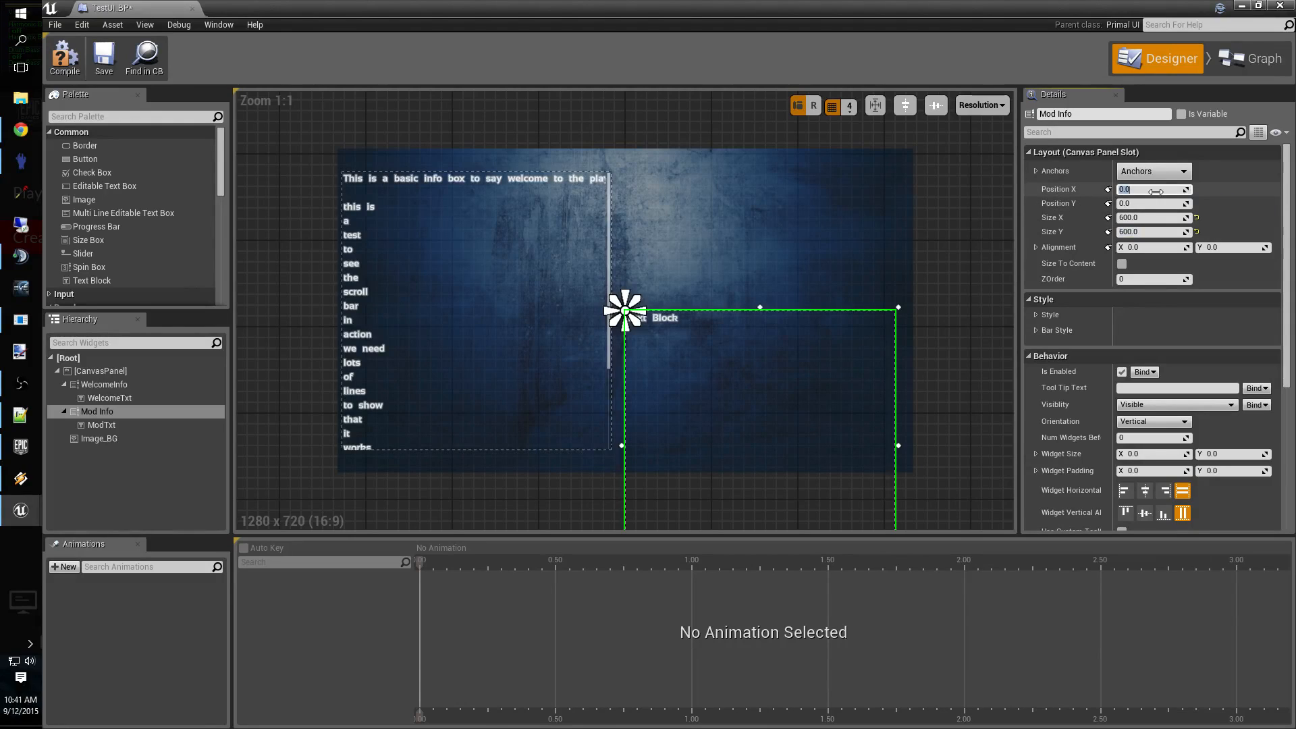
type("-310")
key("Return")
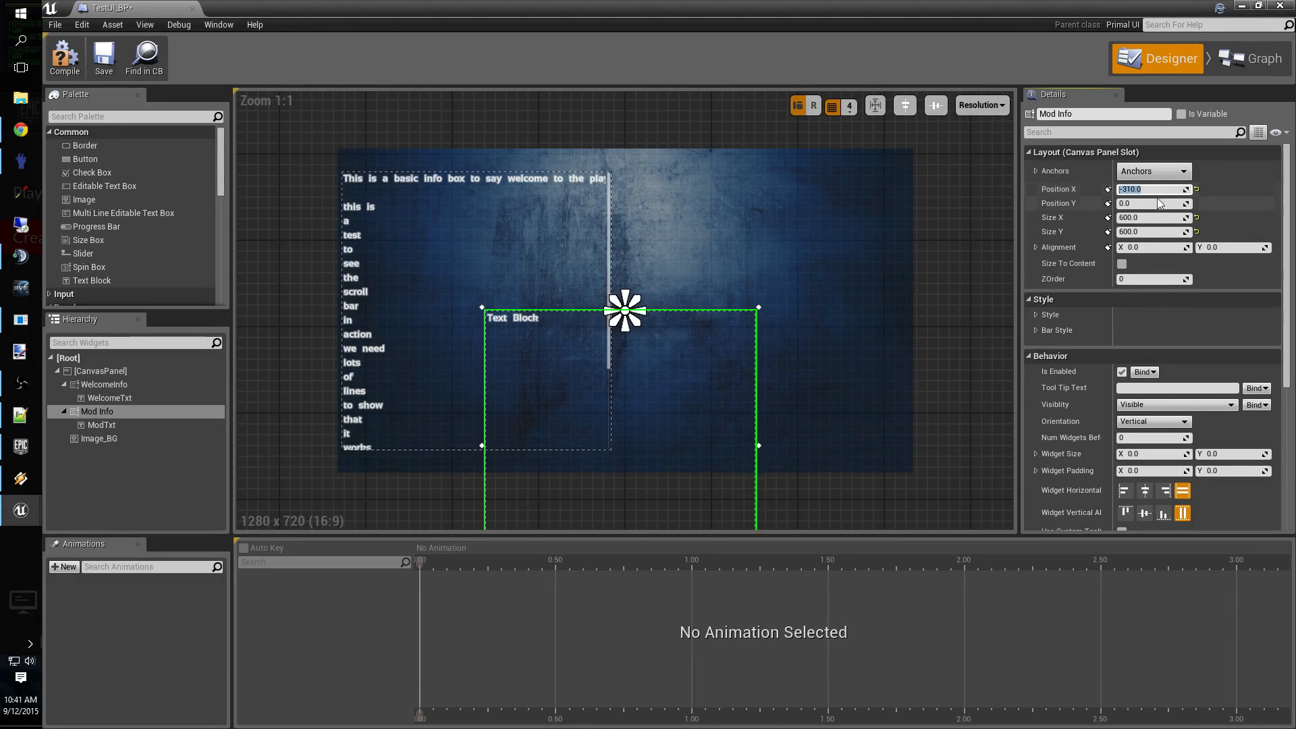
left_click(1153, 203)
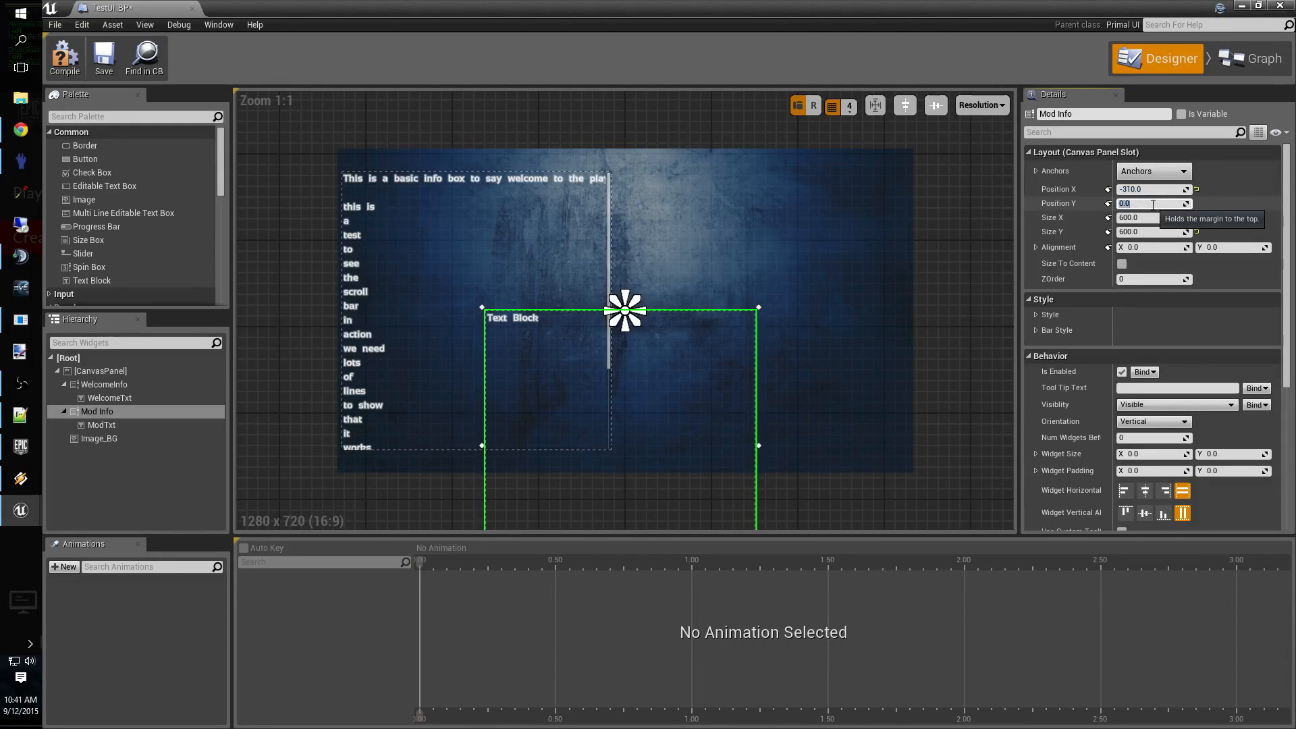
type("-310")
key("Return")
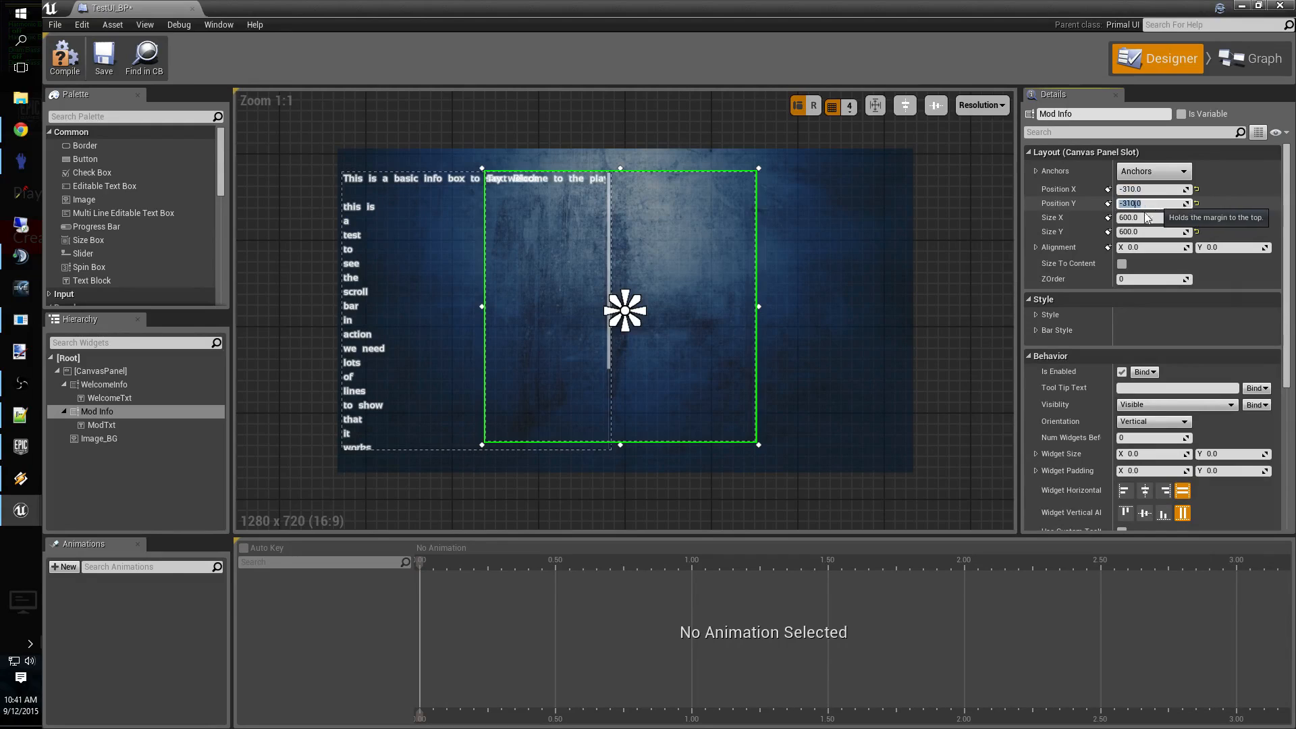
left_click(1166, 190)
type("30")
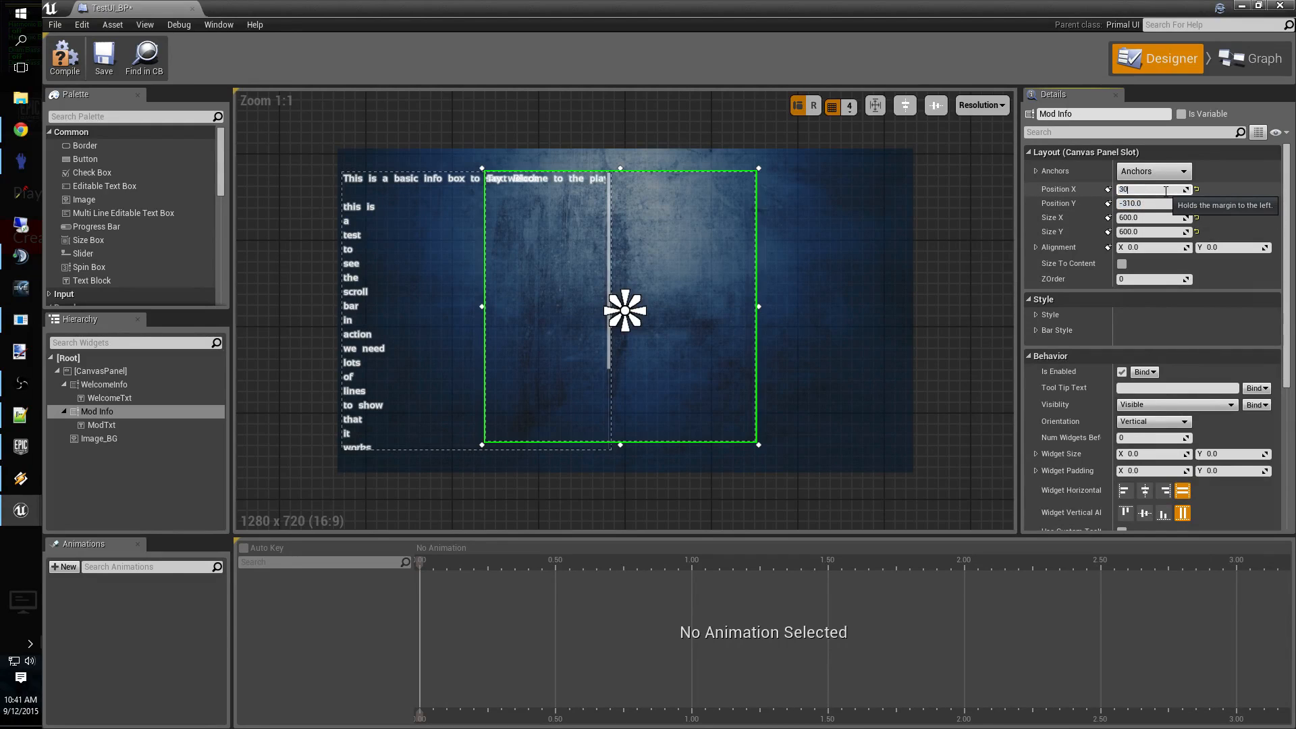
key("Return")
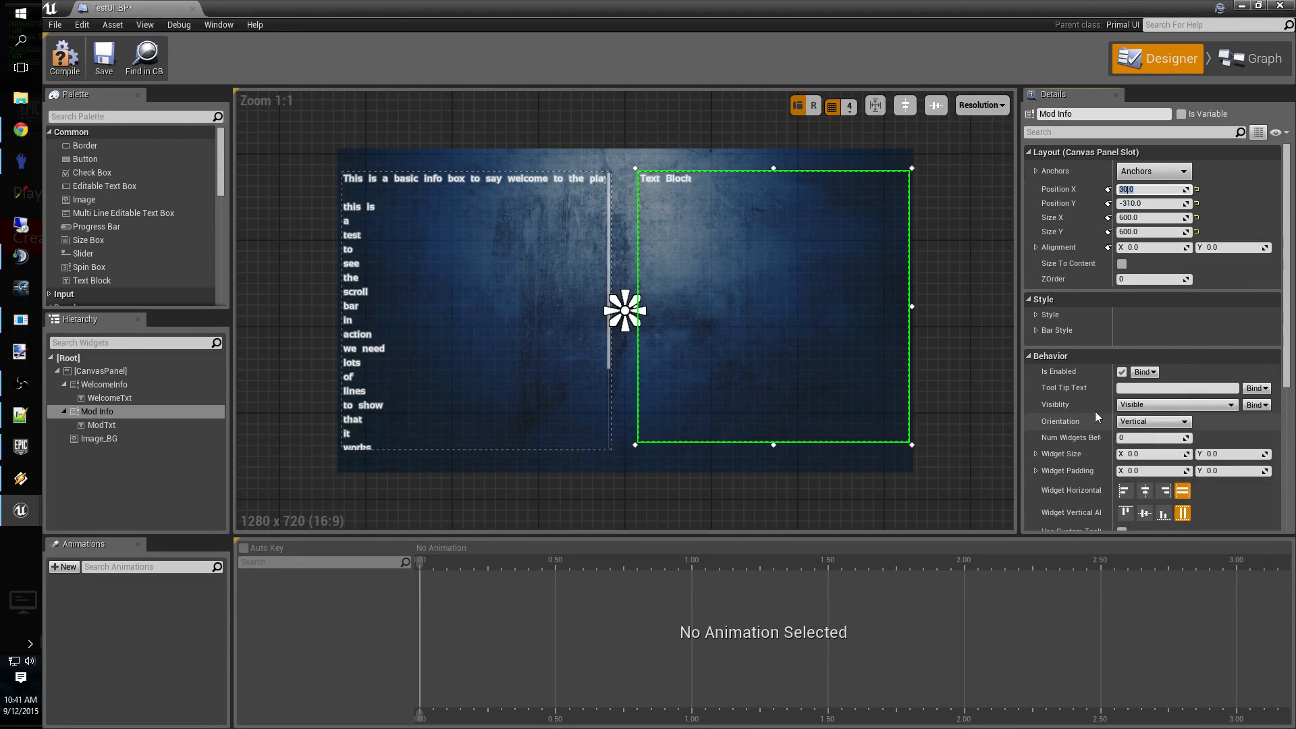
left_click(991, 317)
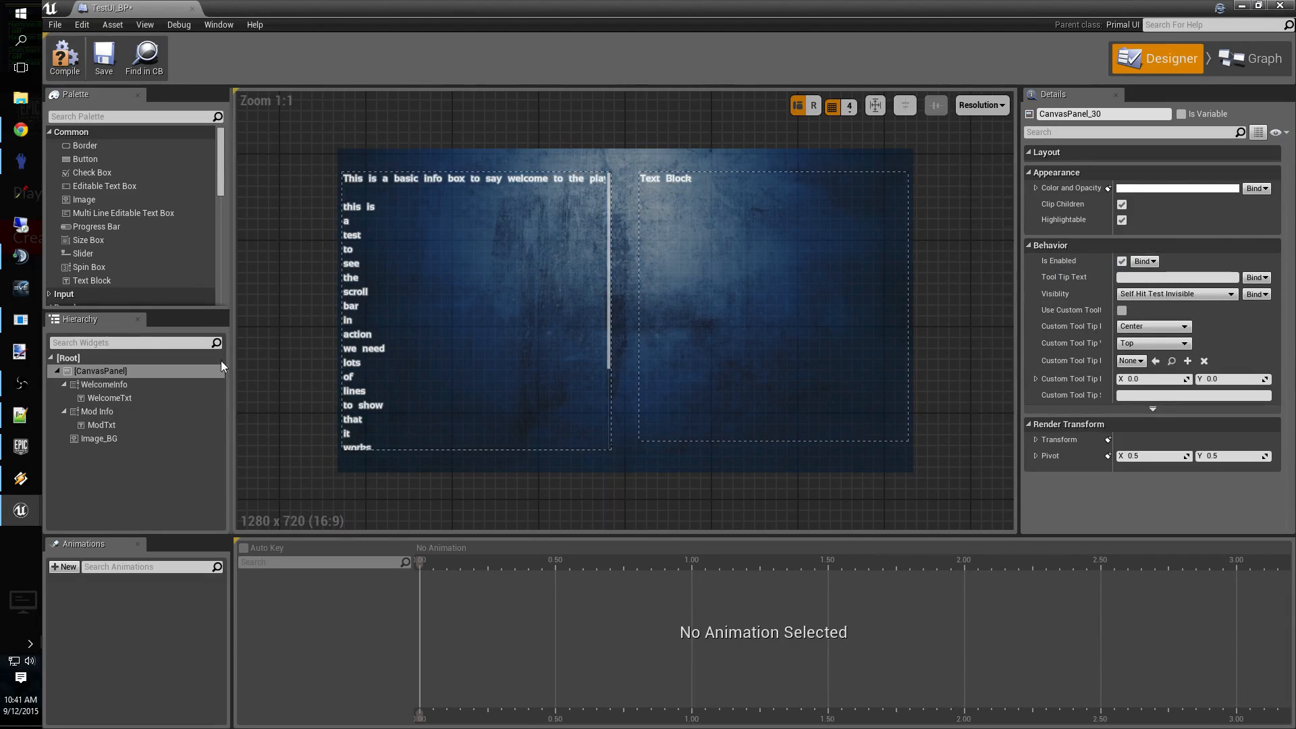
Set the Mod Info scroll box's Size Y to 620.
left_click(121, 412)
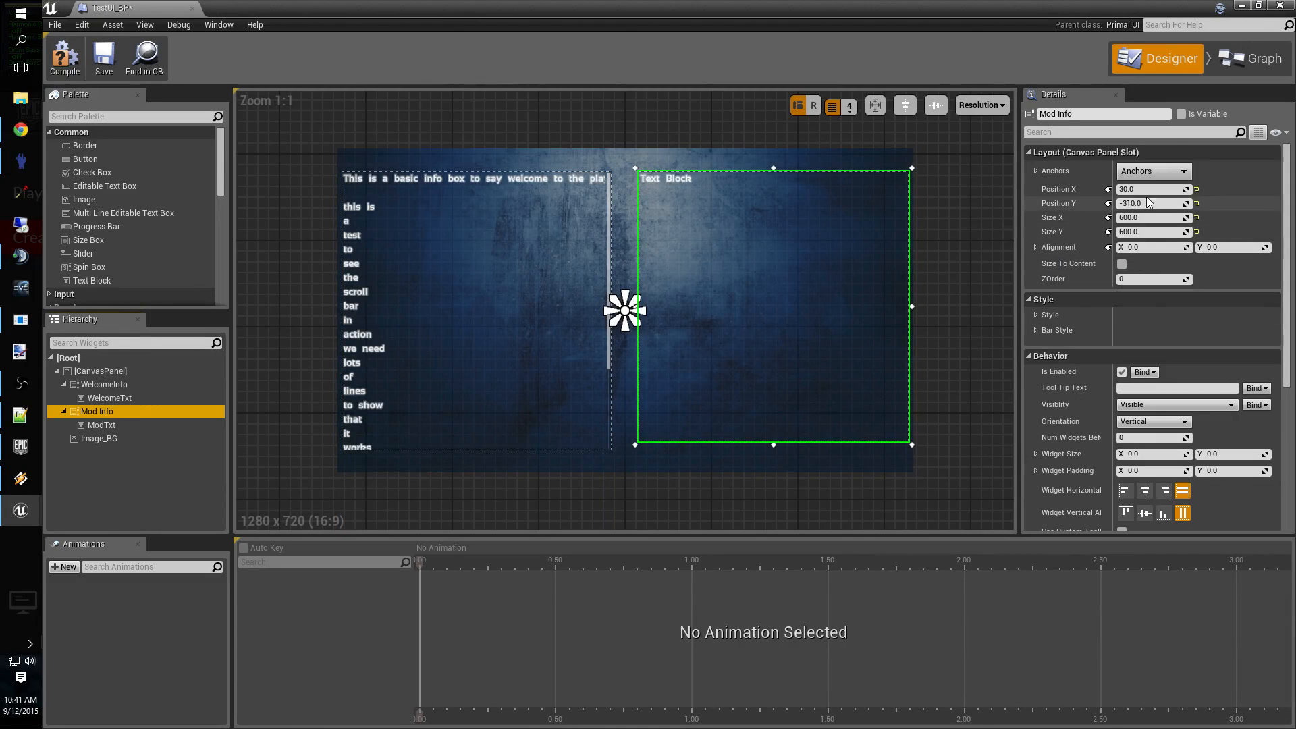
left_click(1137, 230)
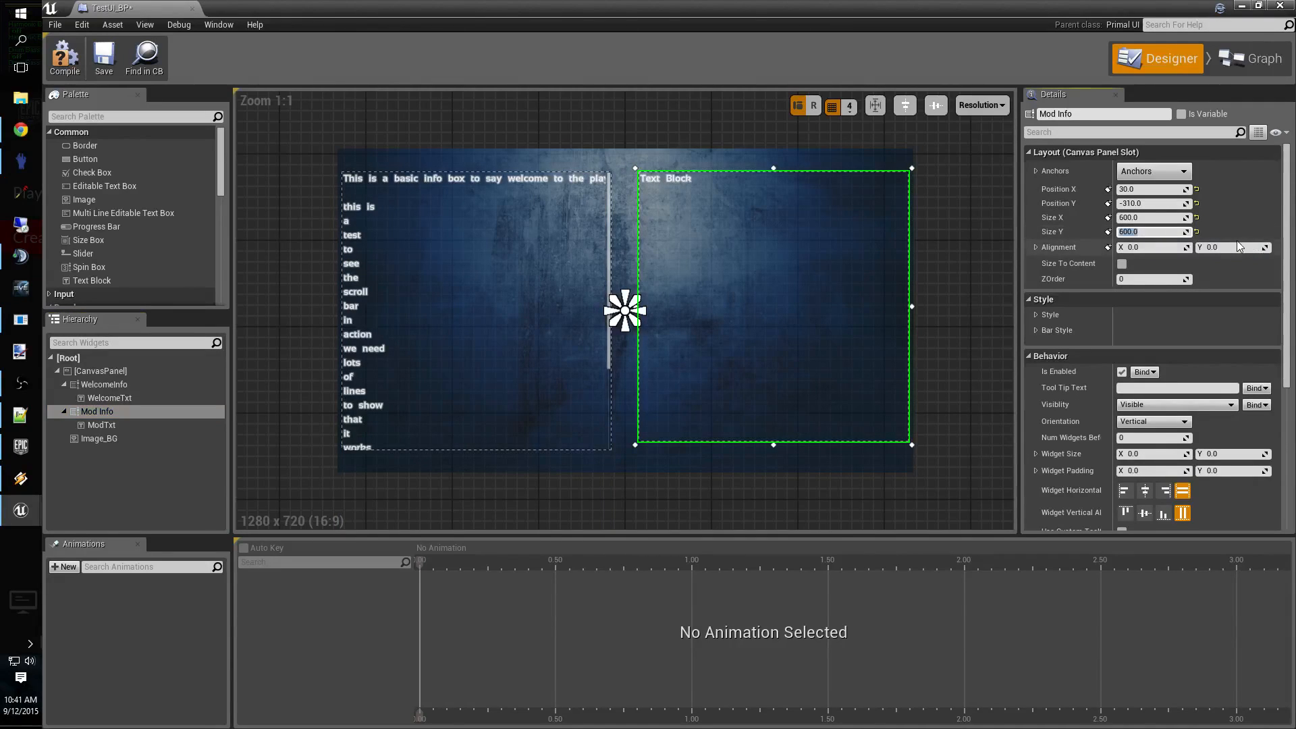
key("Delete")
type("2")
key("Return")
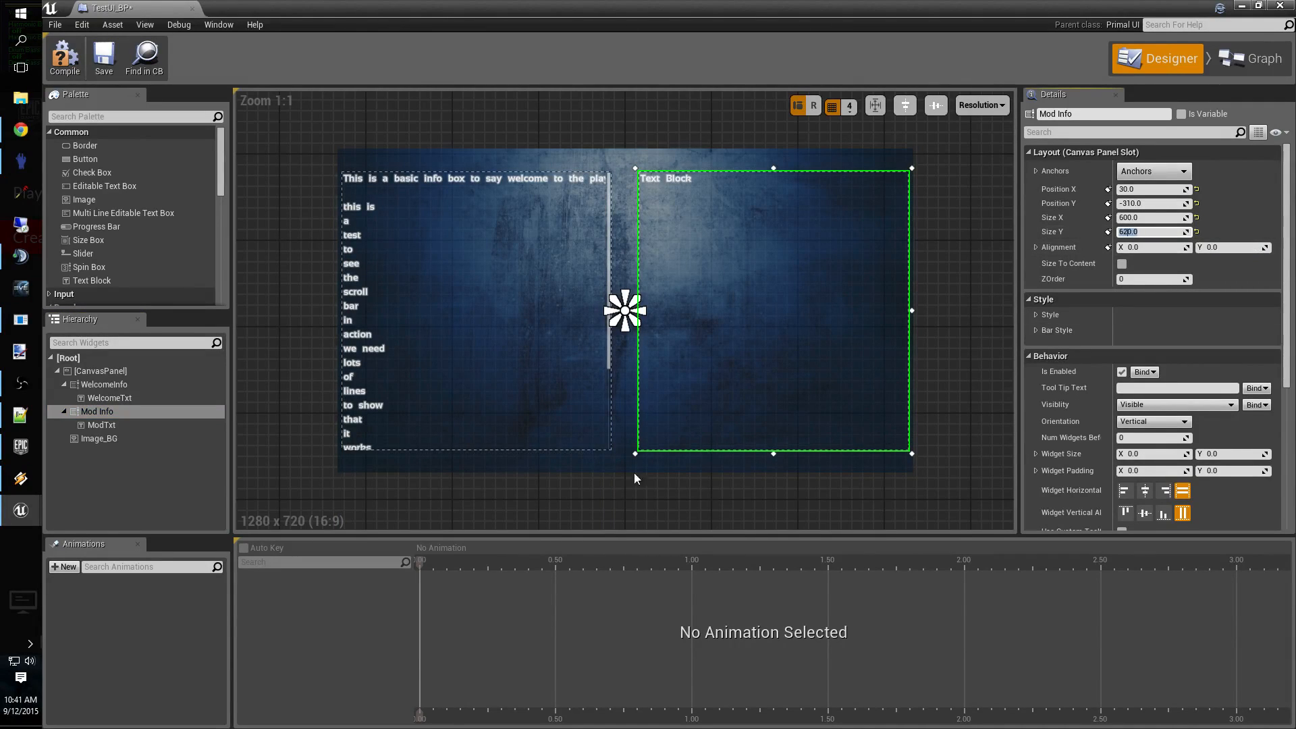
left_click(585, 489)
left_click(682, 498)
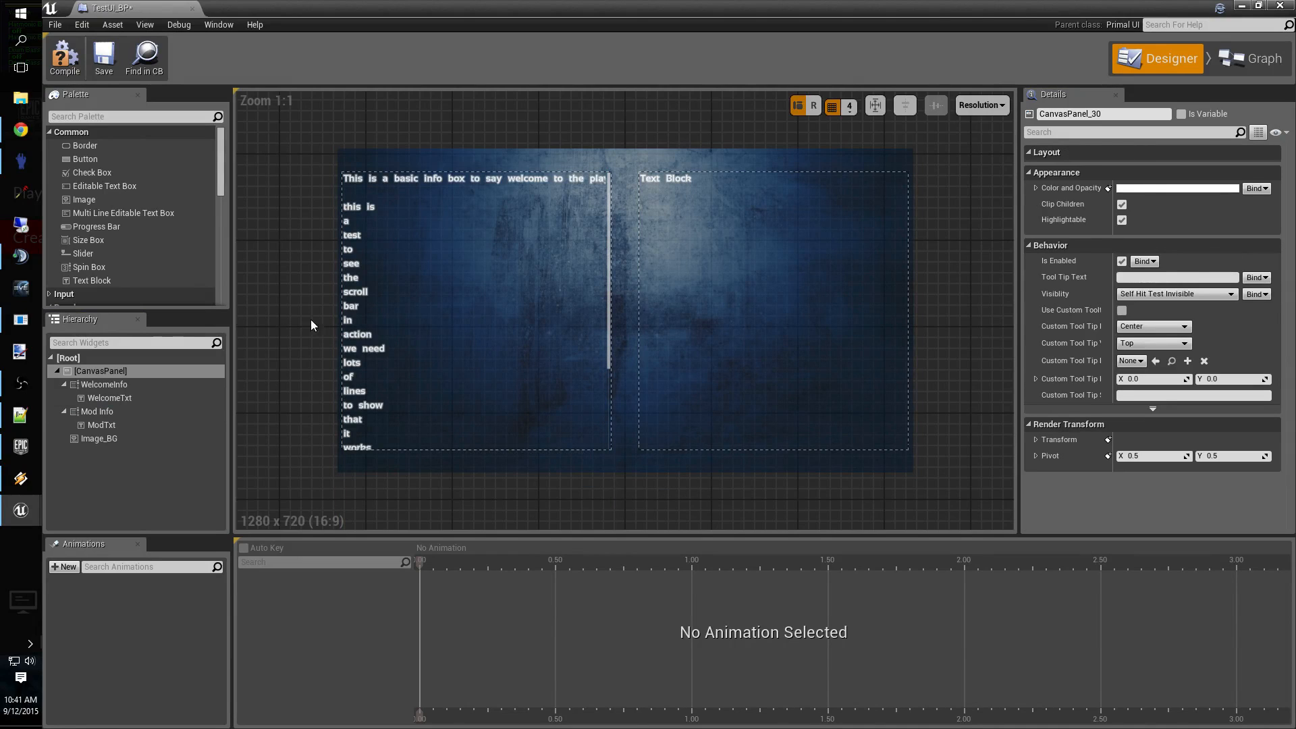
Add a Text Block directly inside the Canvas Panel and rename it TitleTxt.
left_click(64, 384)
left_click(64, 398)
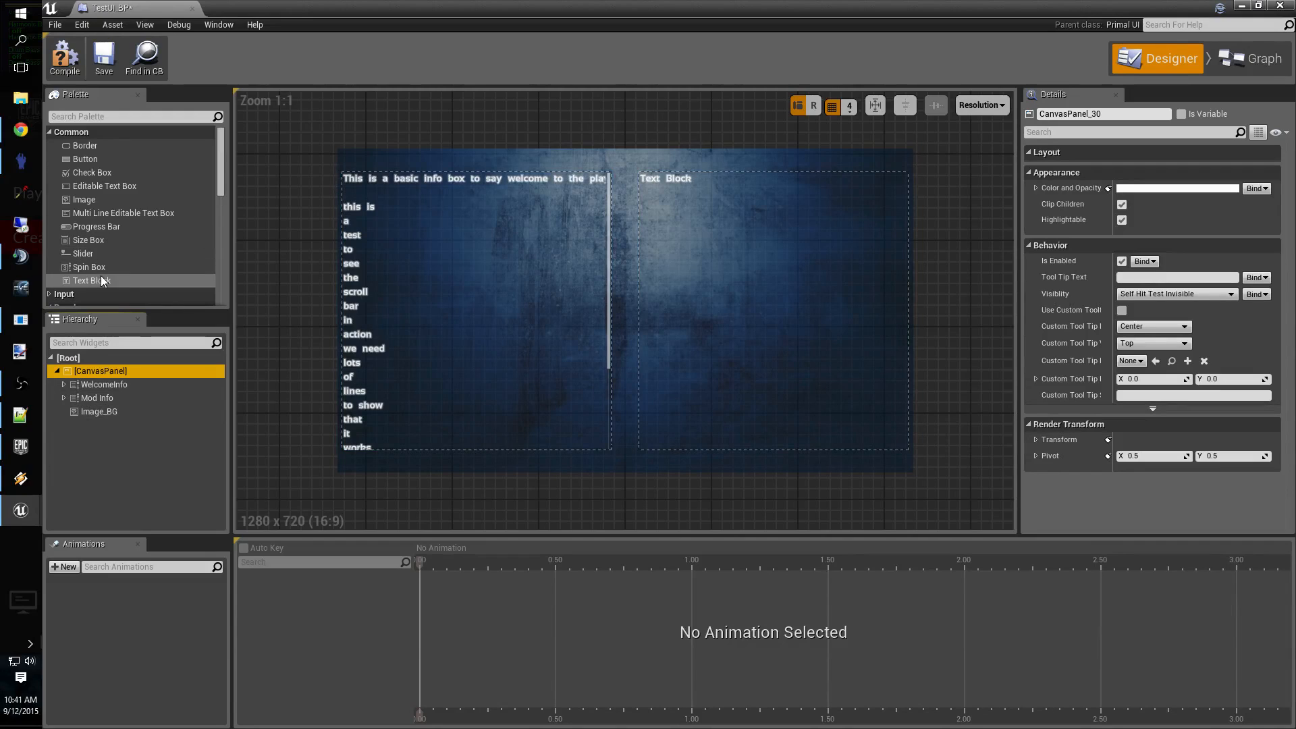
left_click_drag(100, 276, 94, 371)
left_click(116, 424)
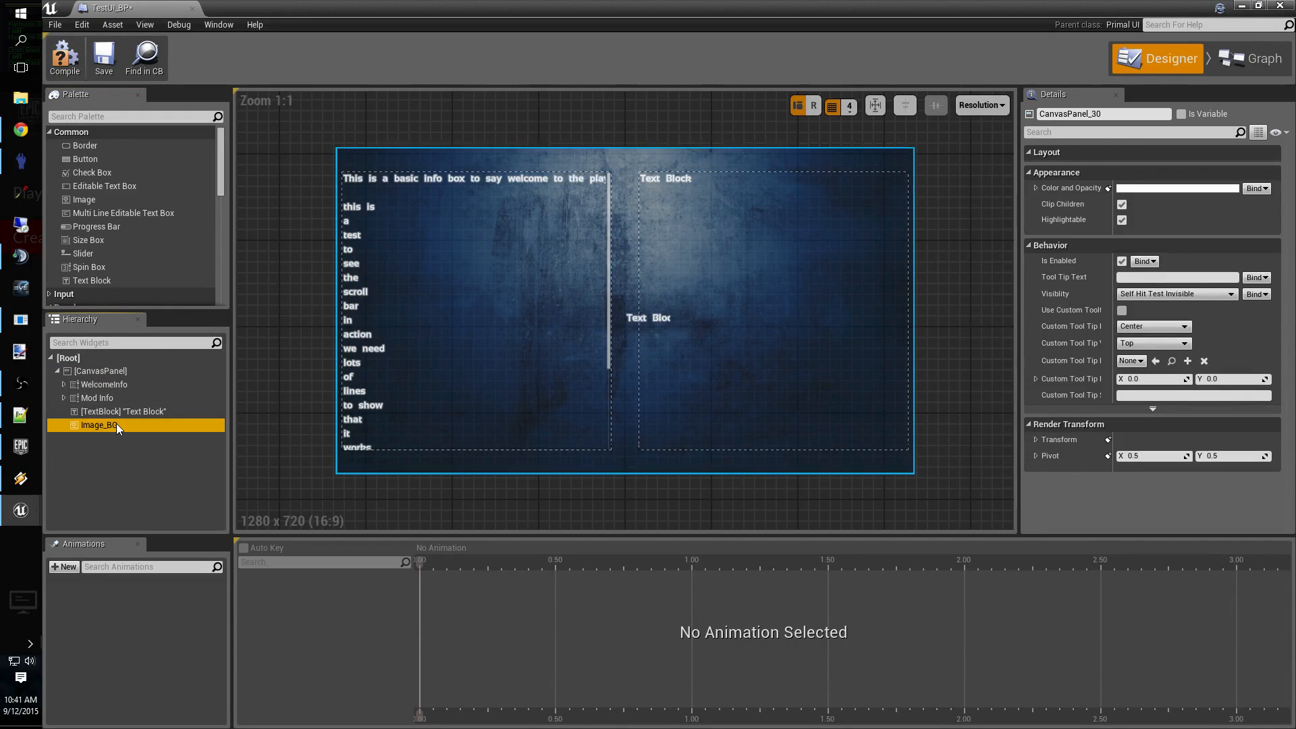
left_click(124, 411)
left_click(146, 409)
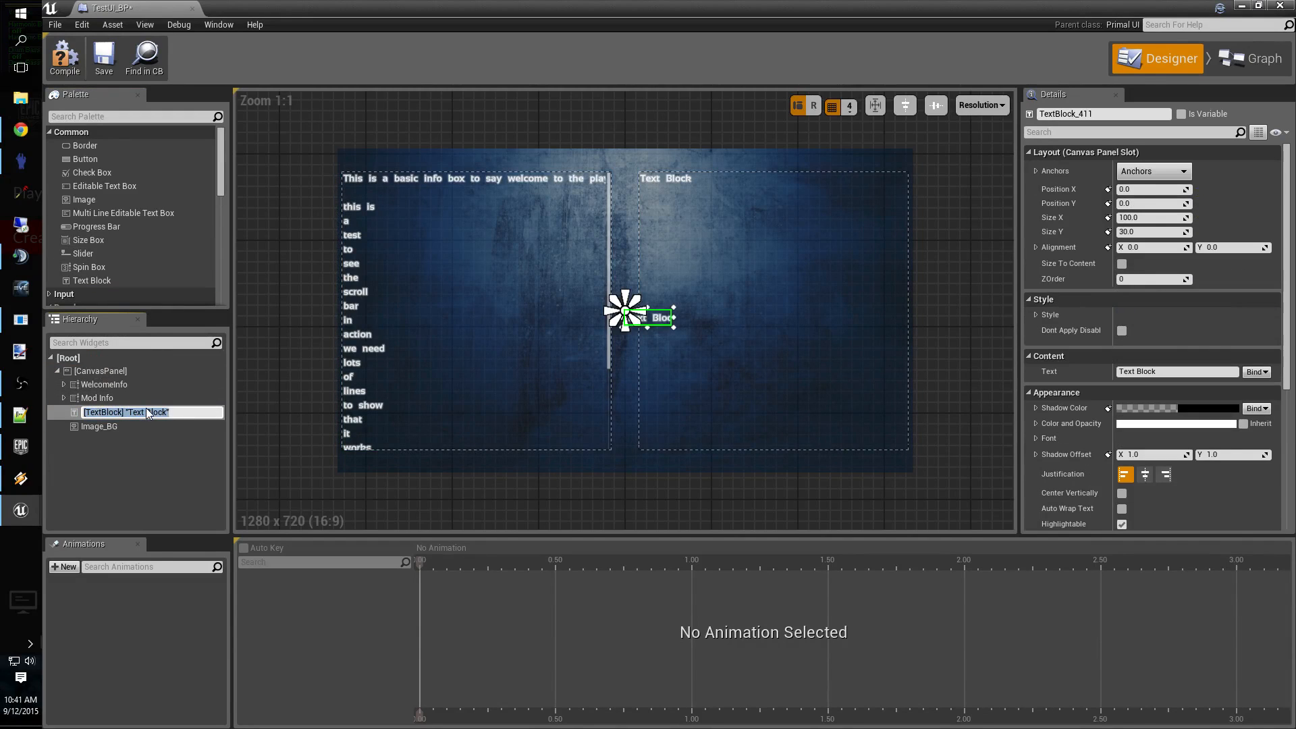
type("TitleTxt")
key("Return")
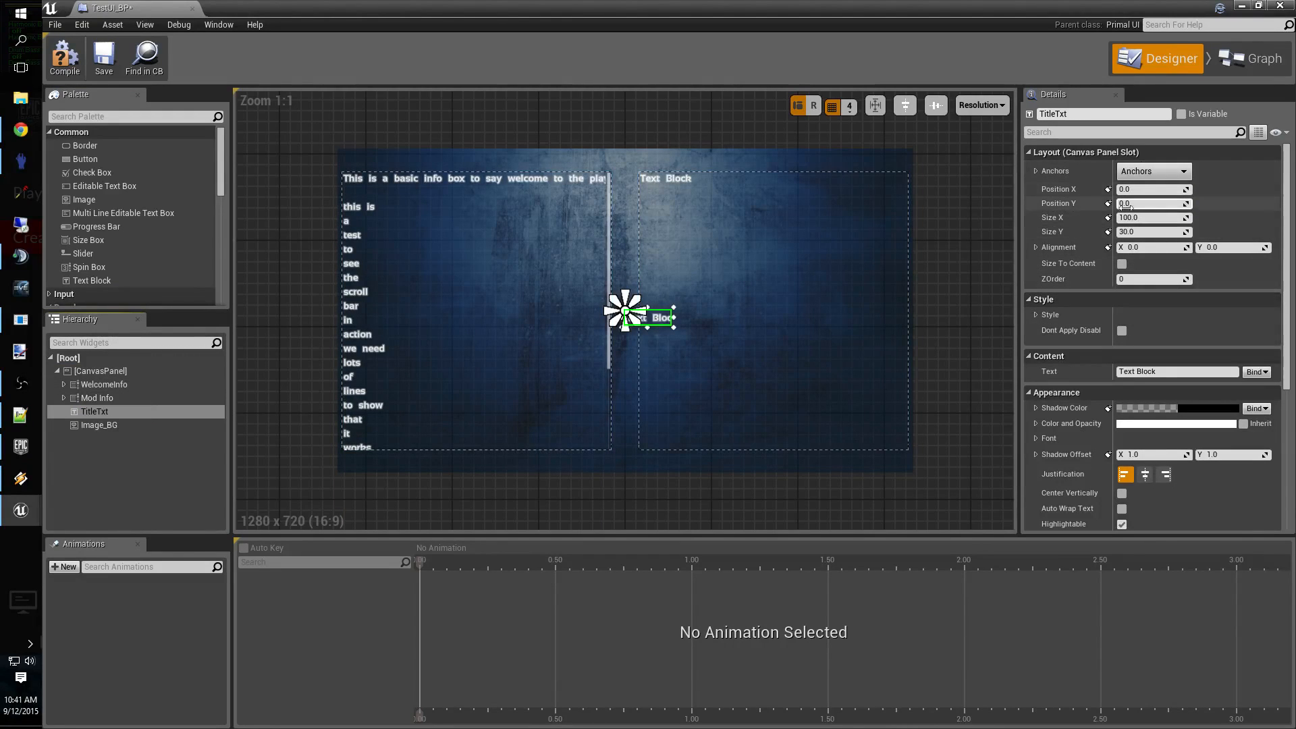
Set the TitleTxt block's size to 700 in X and 40 in Y.
left_click(1137, 232)
type("60")
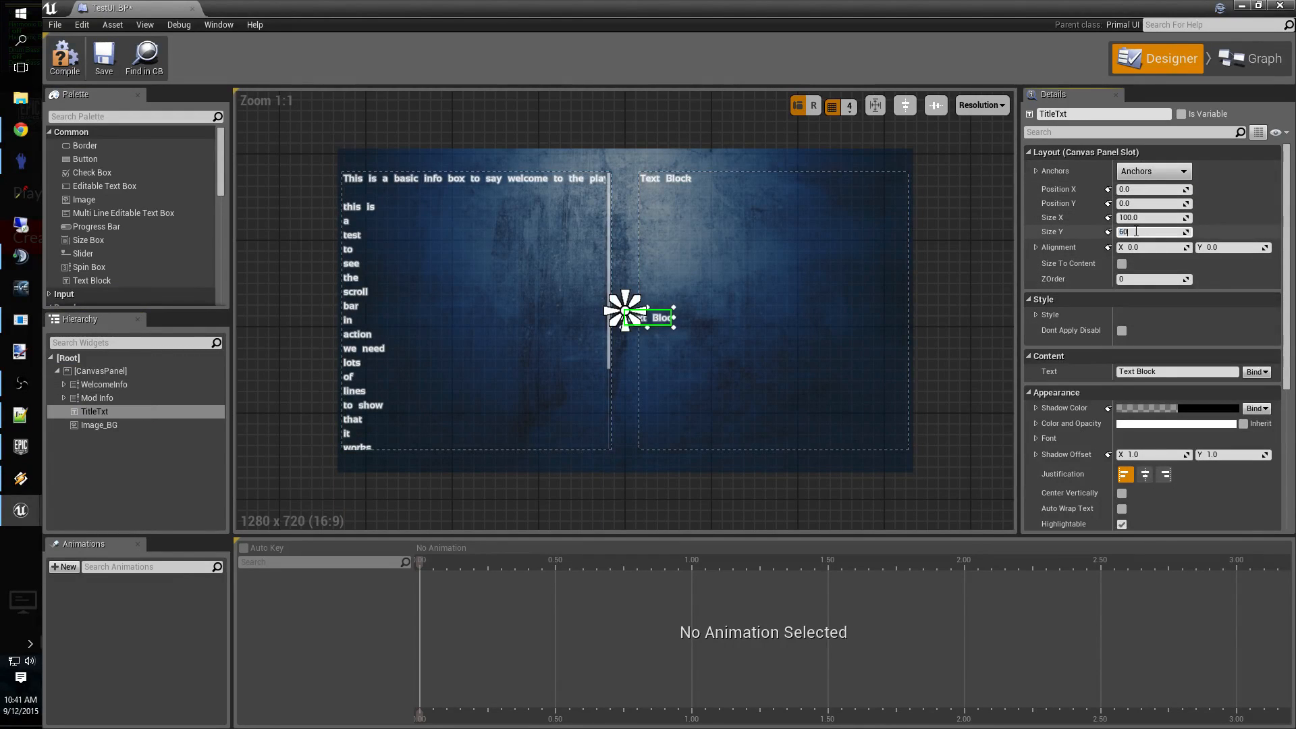
key("Return")
key("BackSpace")
type("40")
key("Return")
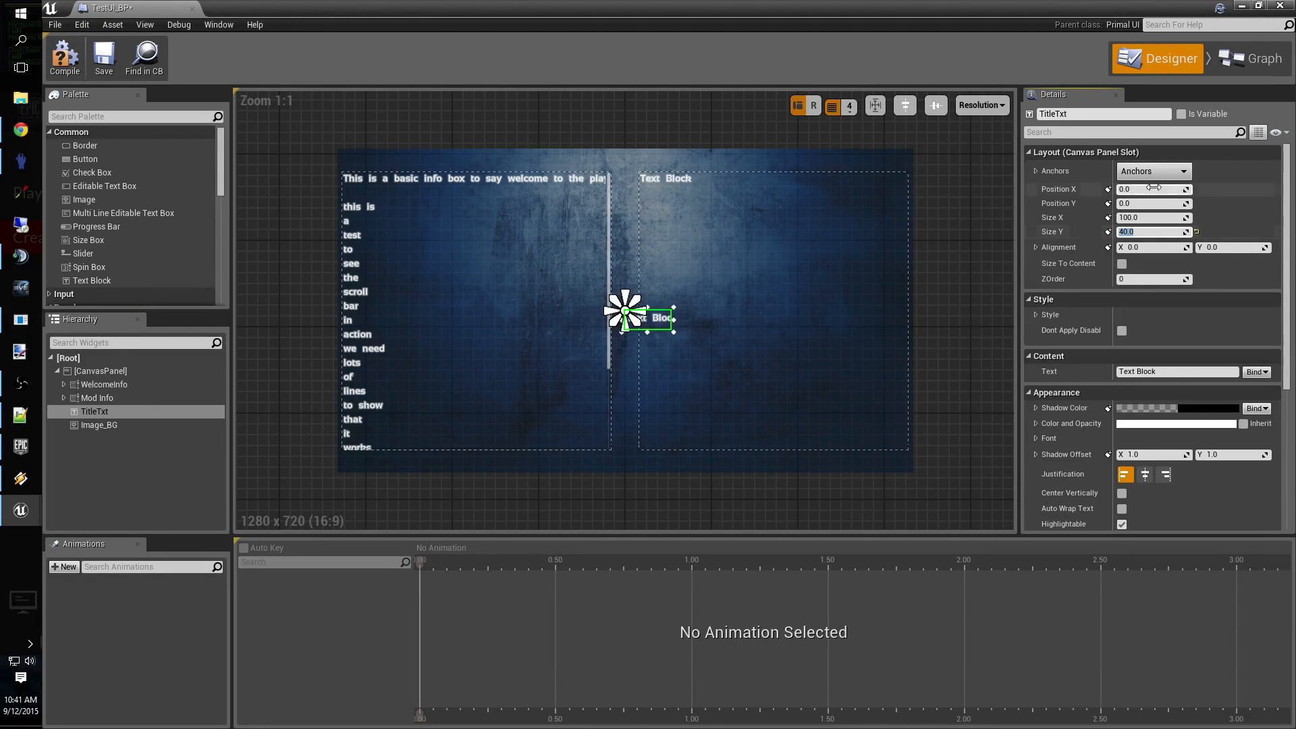
left_click(1142, 218)
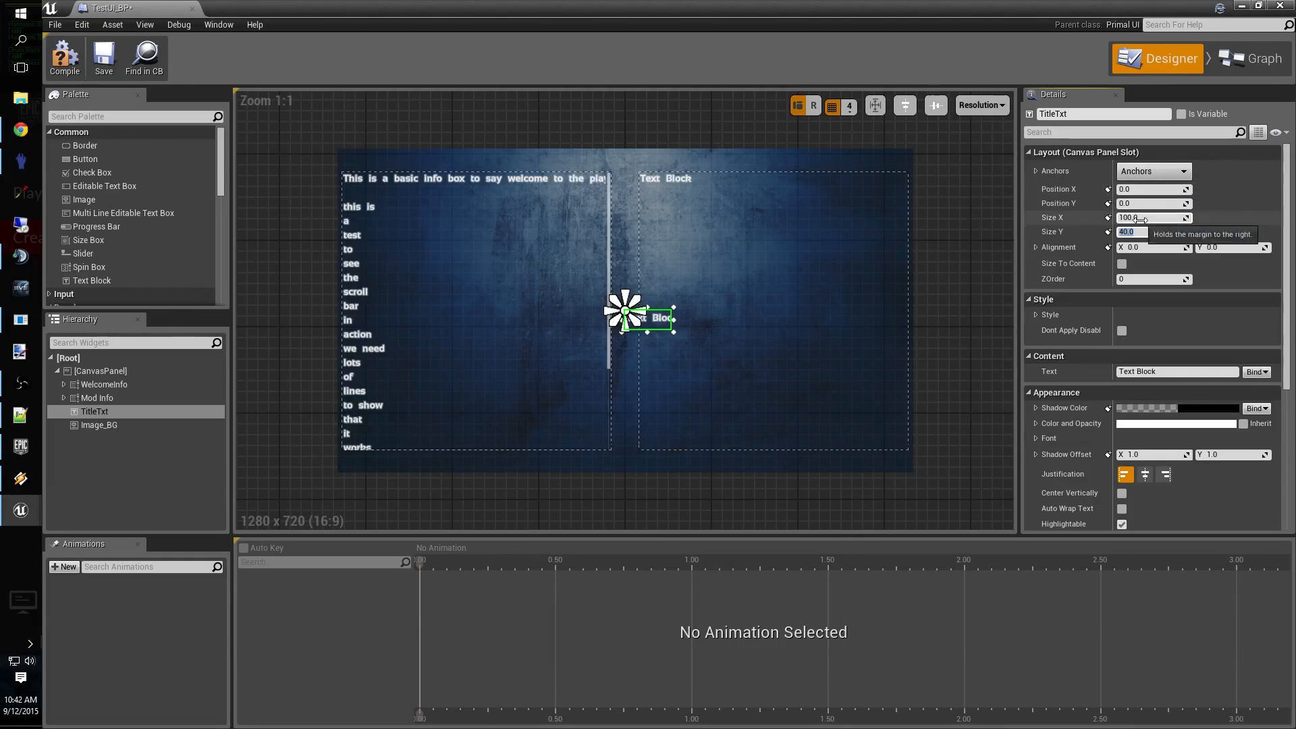
type("700")
key("Return")
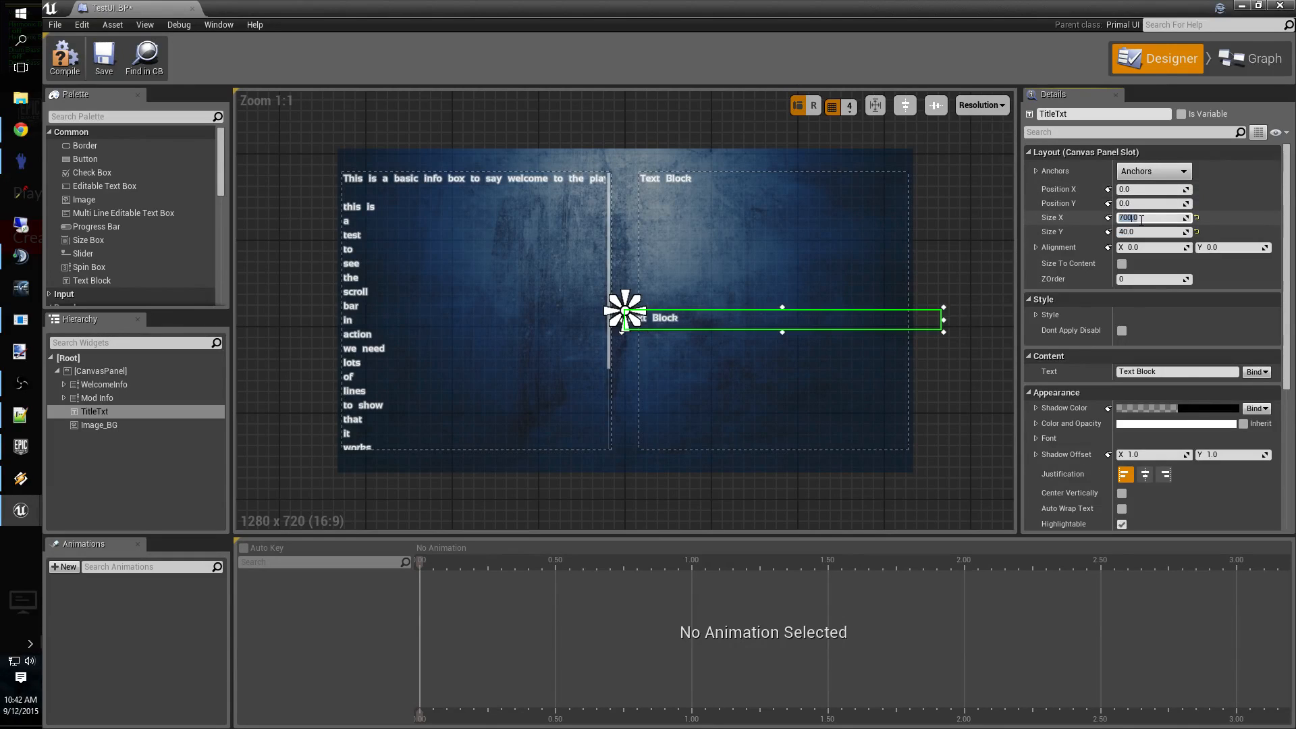
Center-justify TitleTxt and set its text to "Welcome to our Test Community".
left_click(1144, 476)
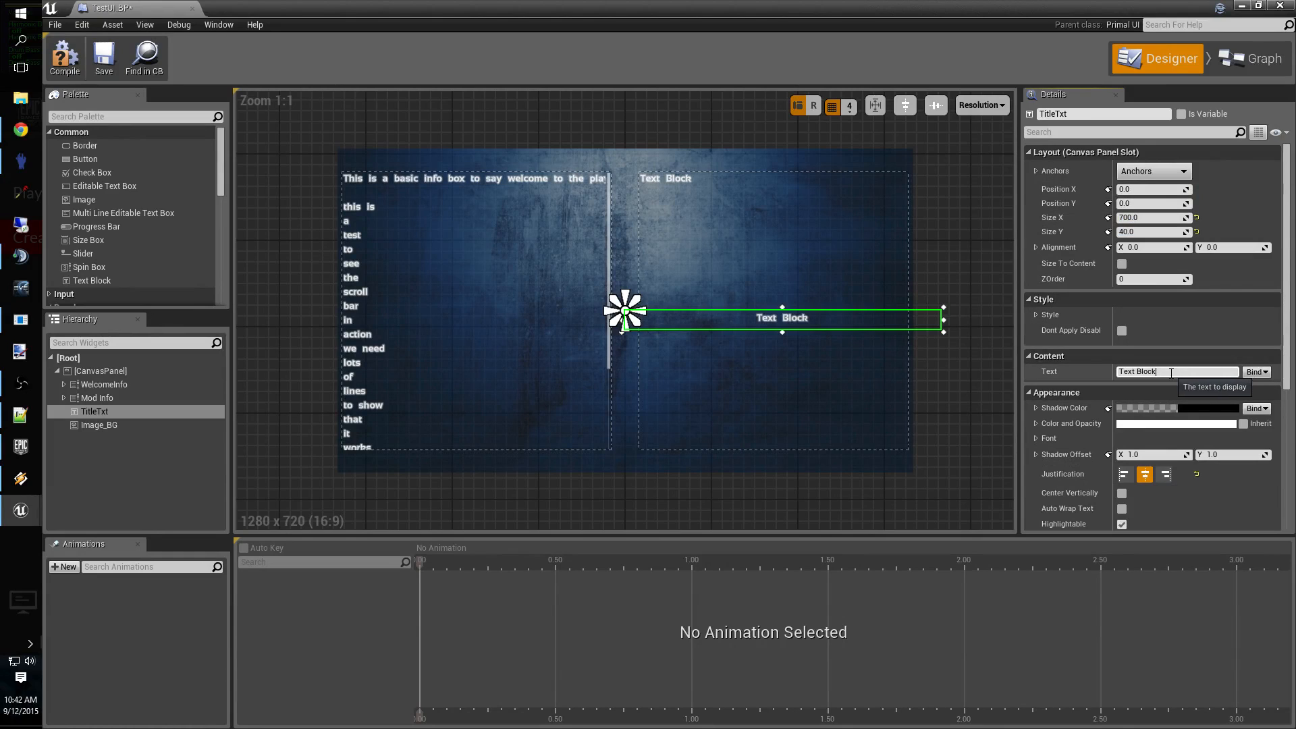
left_click_drag(1168, 371, 1088, 370)
type("We")
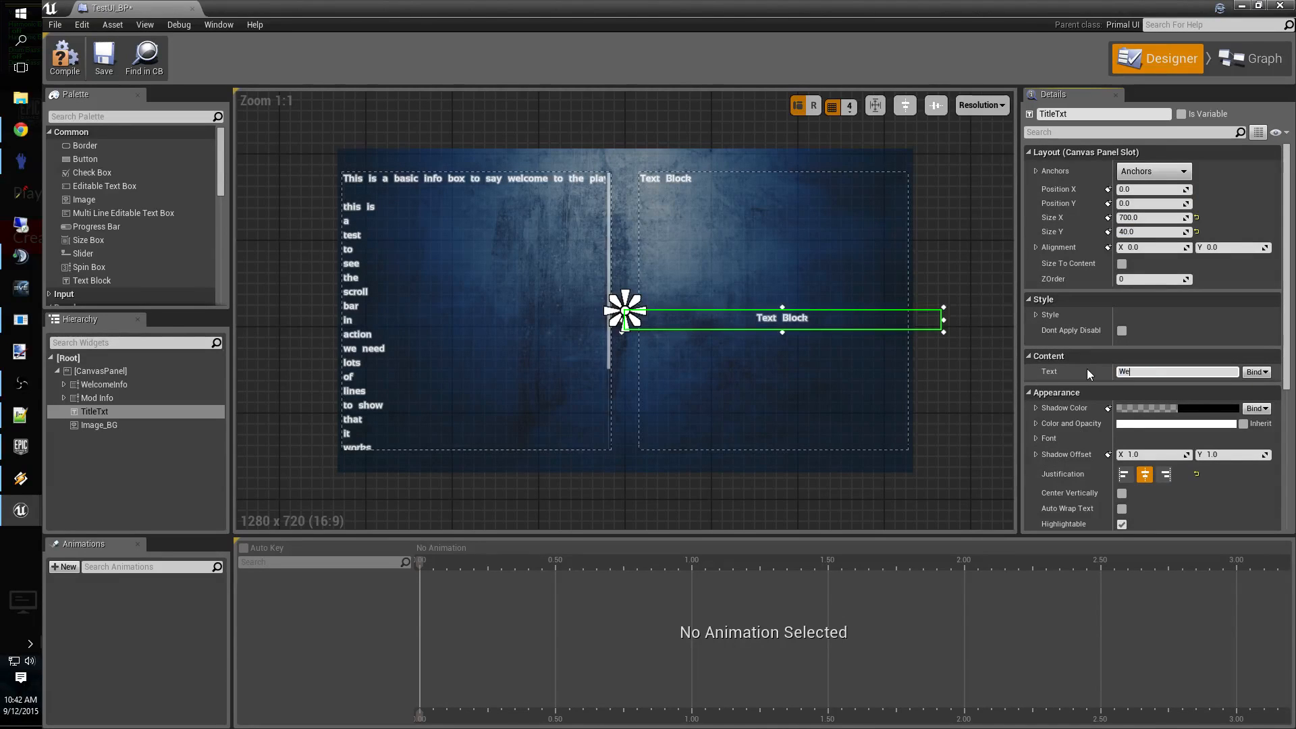
type("lcome to our Test Community")
key("Return")
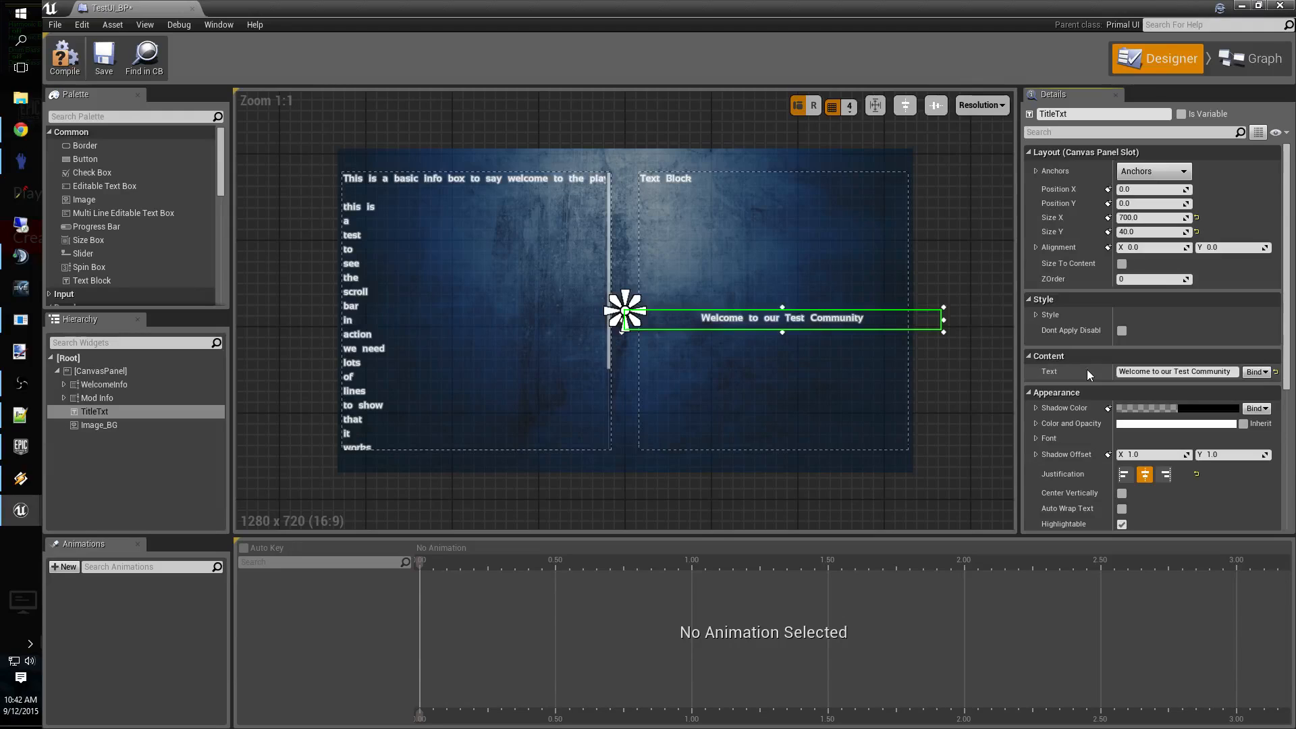
Place TitleTxt at Position X -350 and Position Y -350.
left_click(1146, 189)
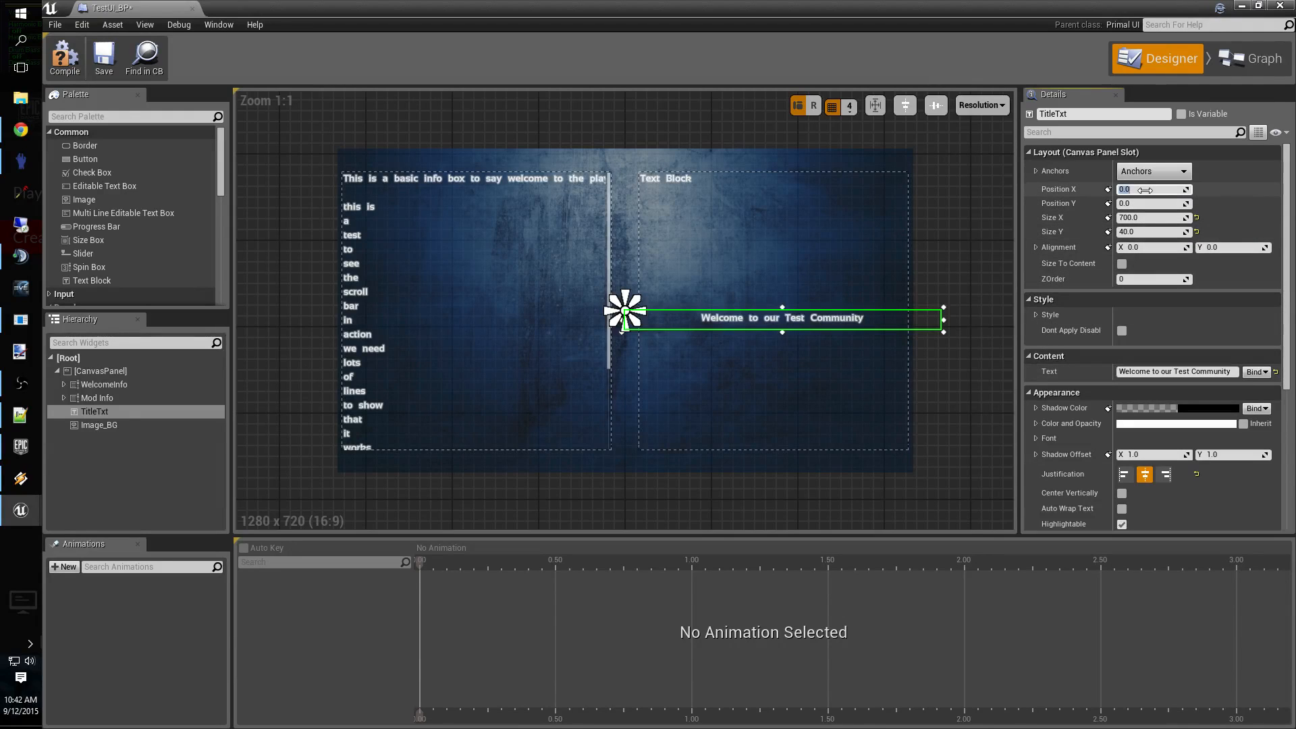
type("-350")
key("Return")
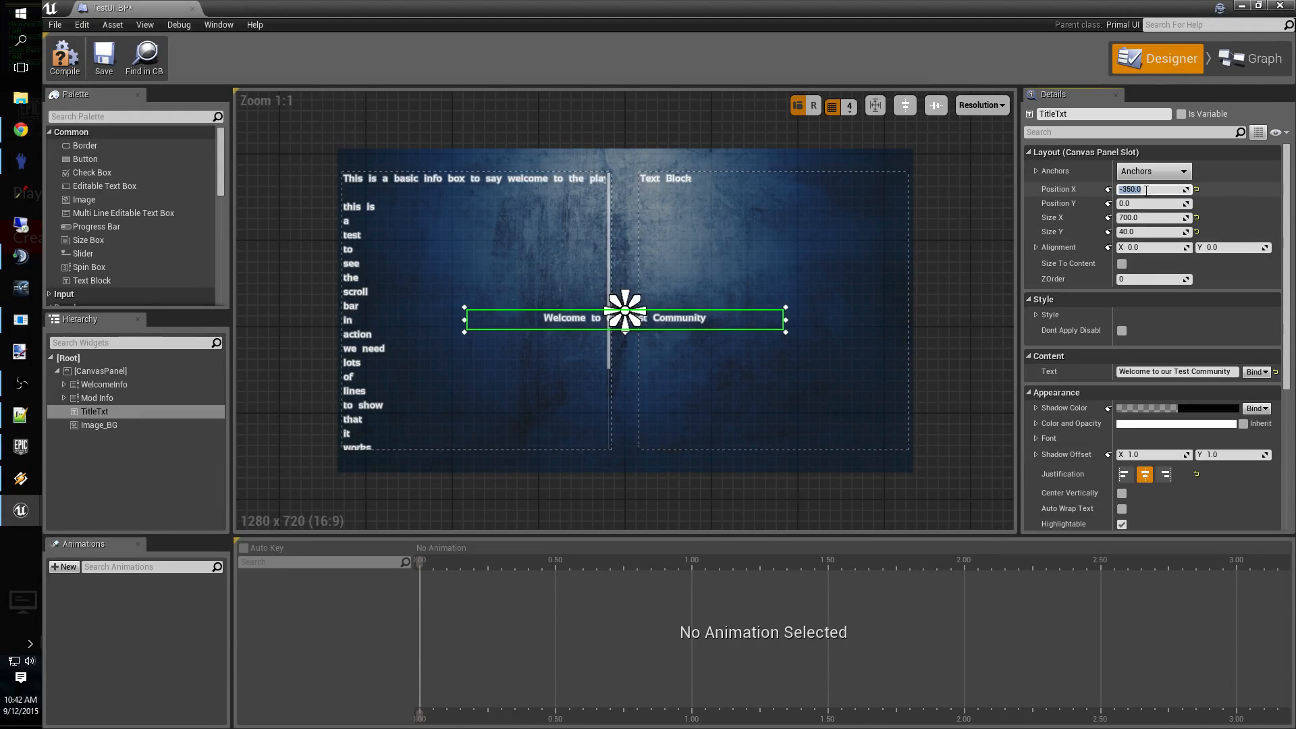
left_click(1150, 203)
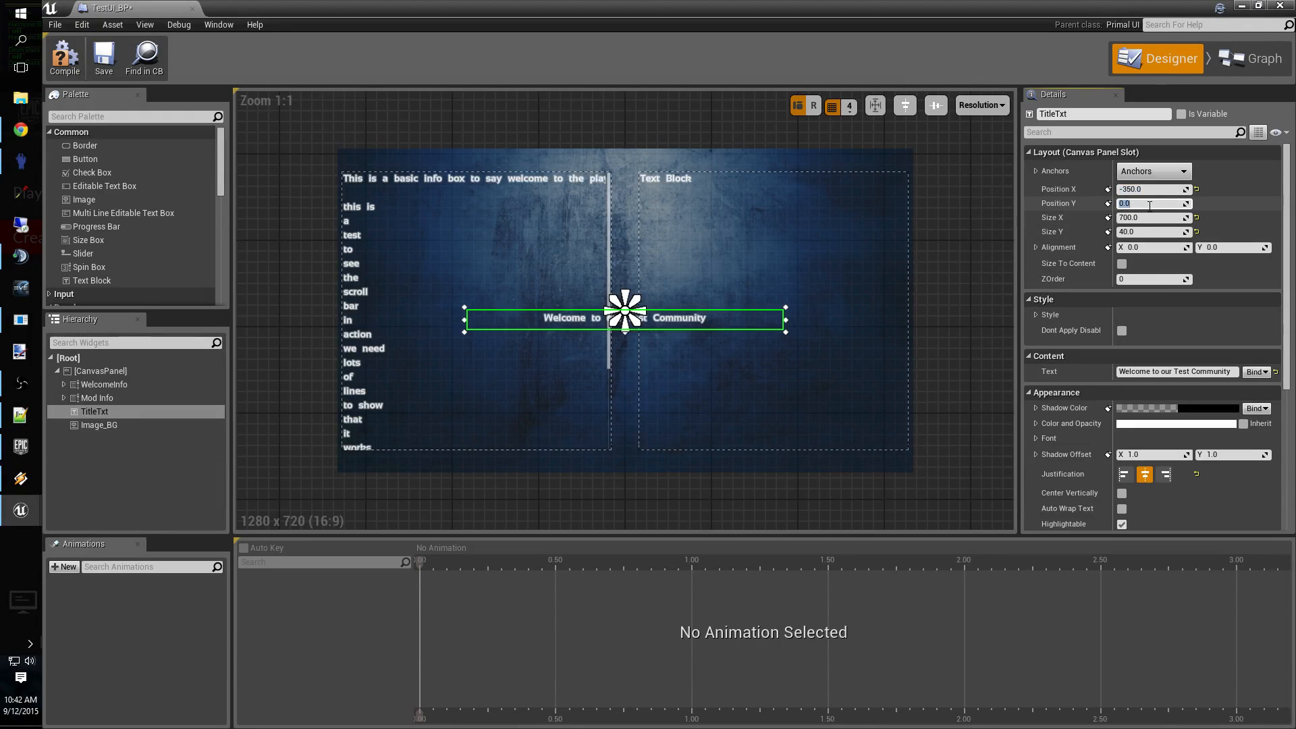
type("-350")
key("Return")
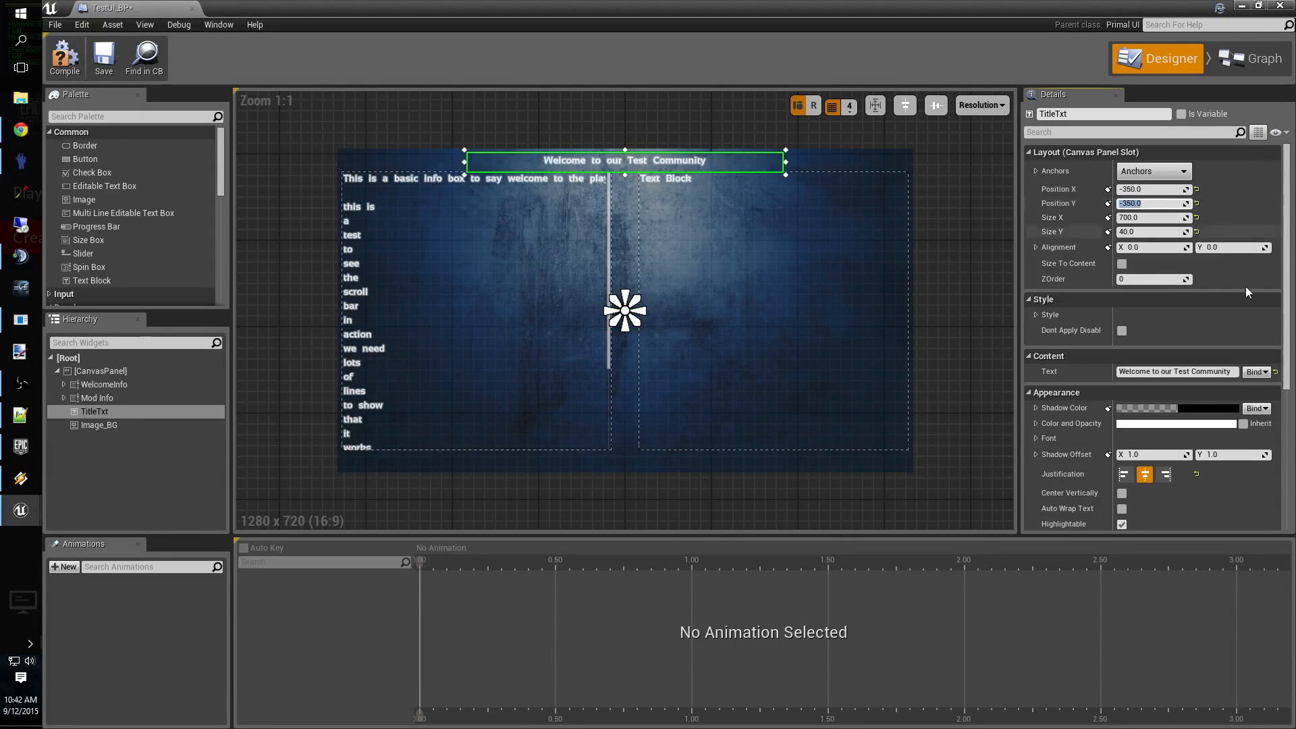
Set the font draw scale in TitleTxt's style to 1.0.
left_click(1036, 315)
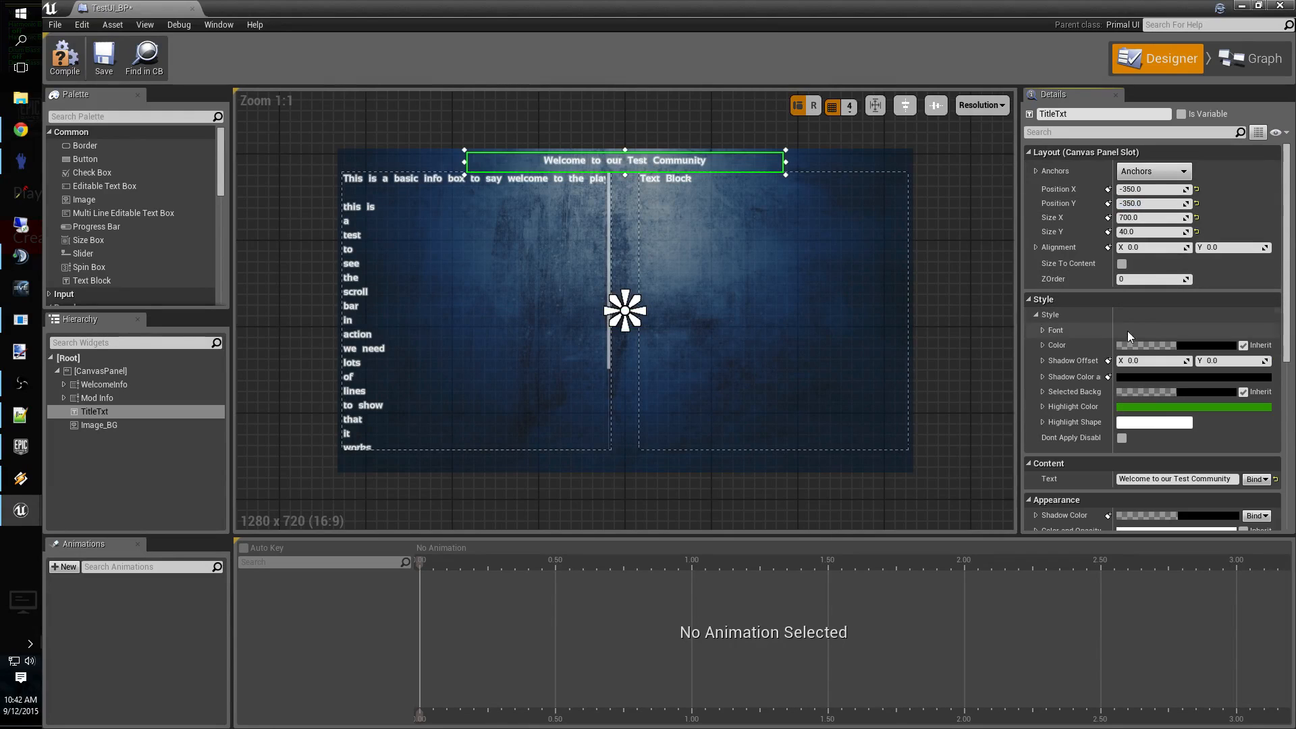
left_click(1042, 330)
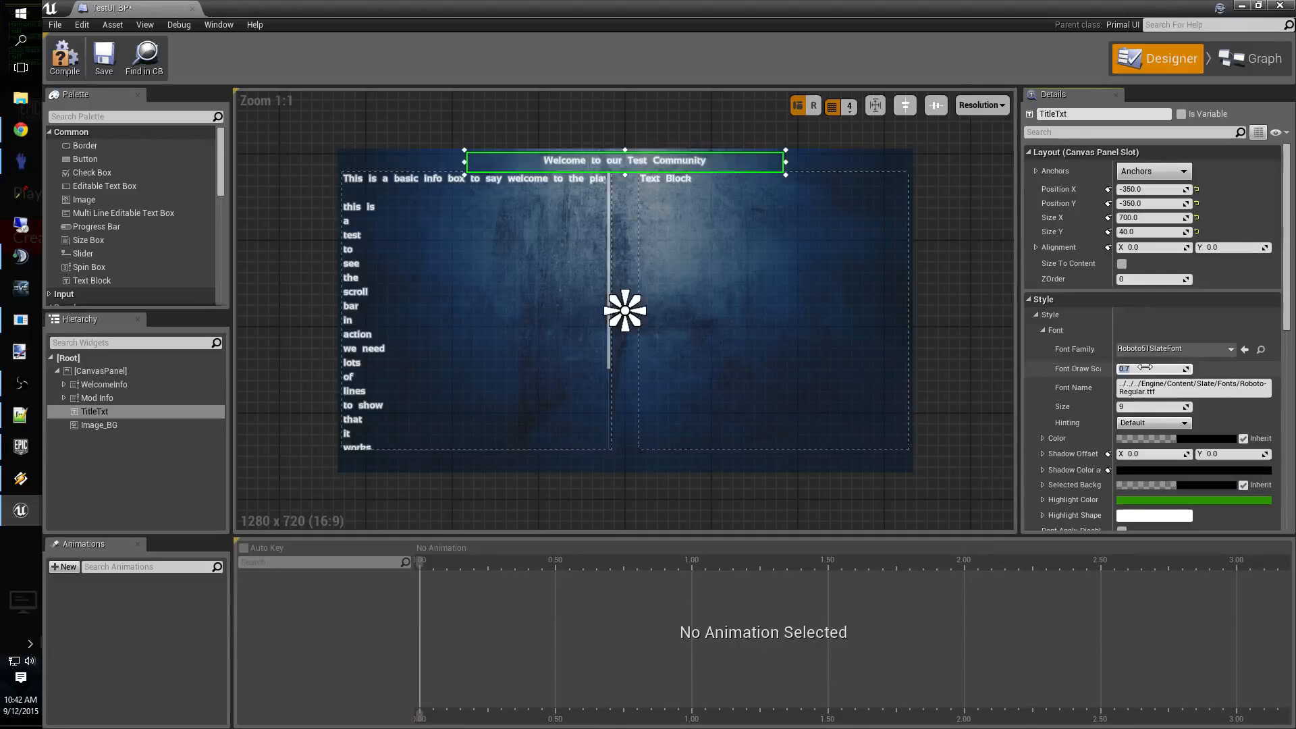
key("Return")
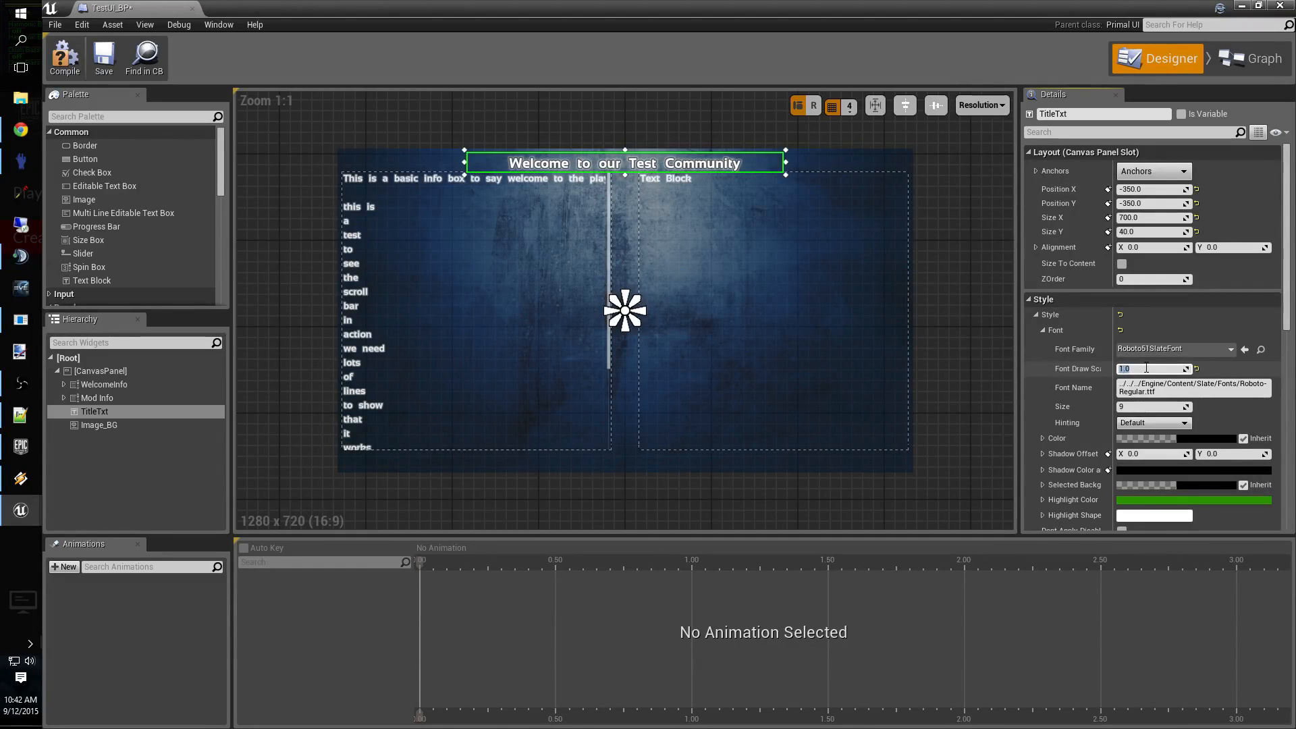
Set TitleTxt's Position Y to -360.
left_click(796, 403)
left_click(978, 378)
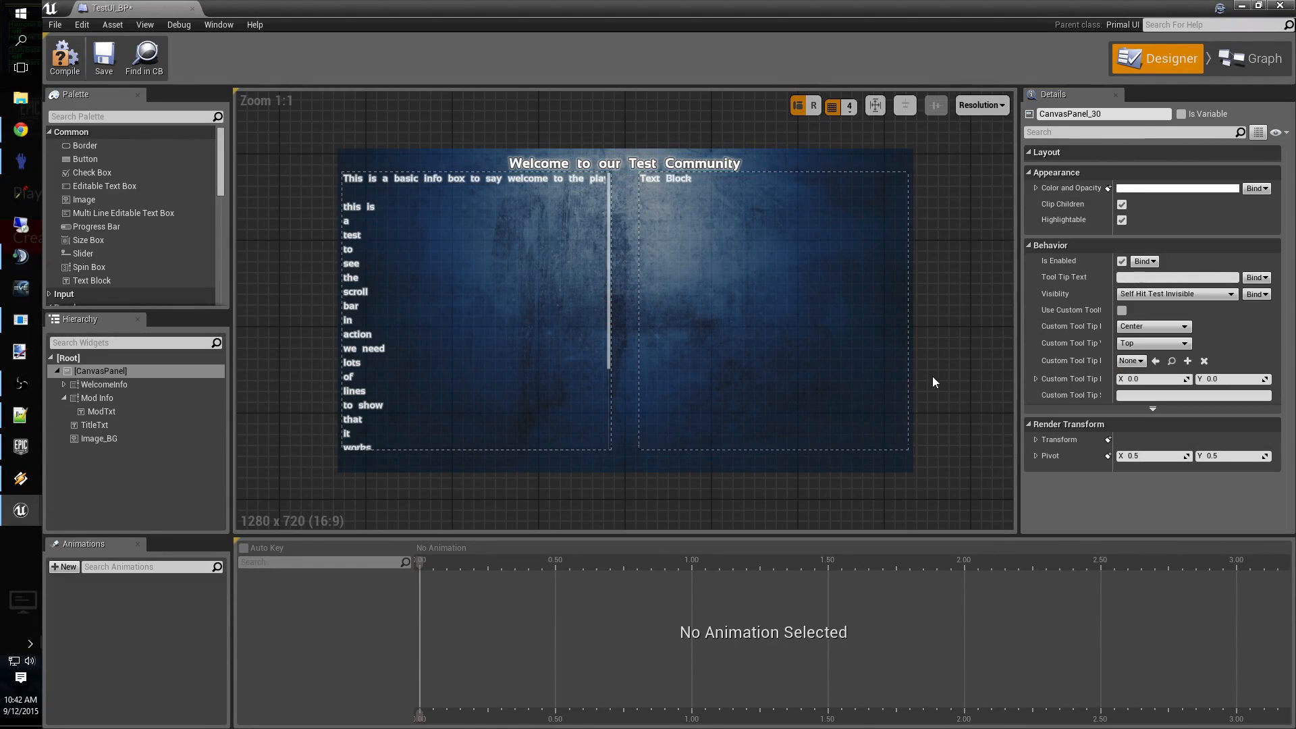
left_click(702, 163)
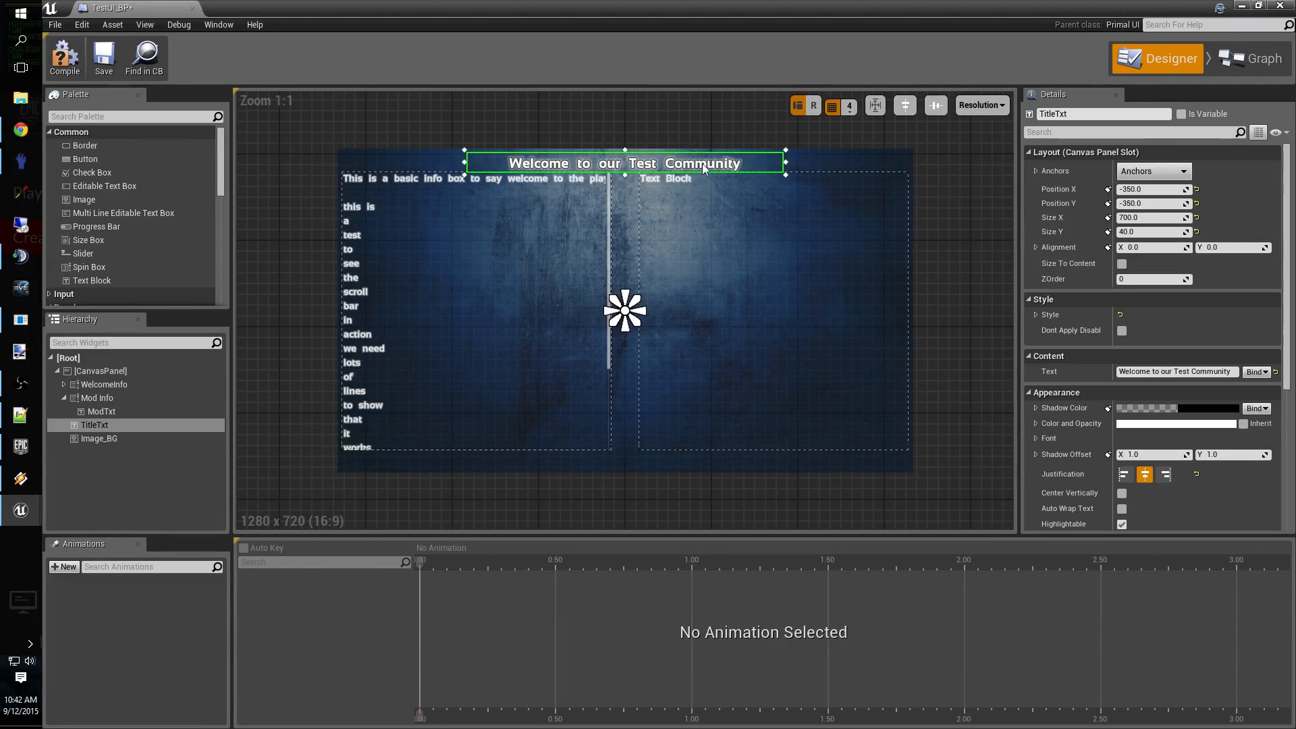
left_click(1130, 204)
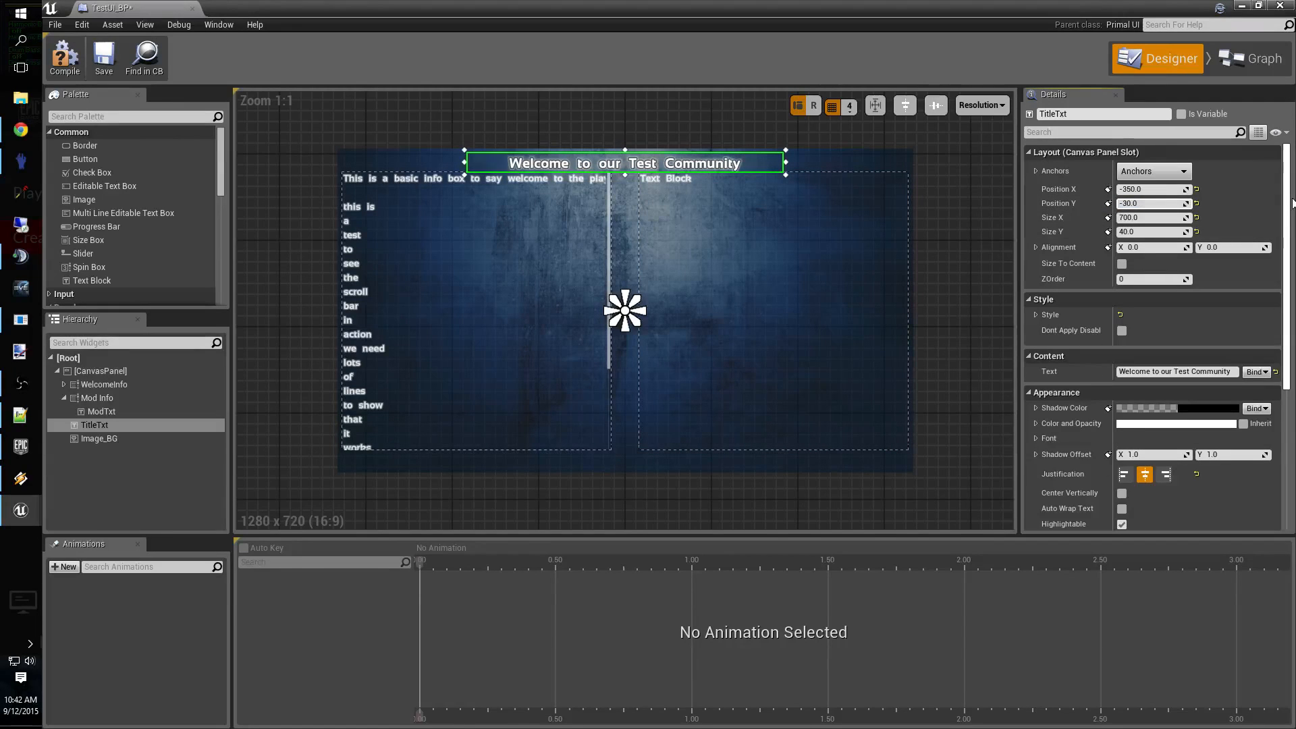
type("6")
key("Return")
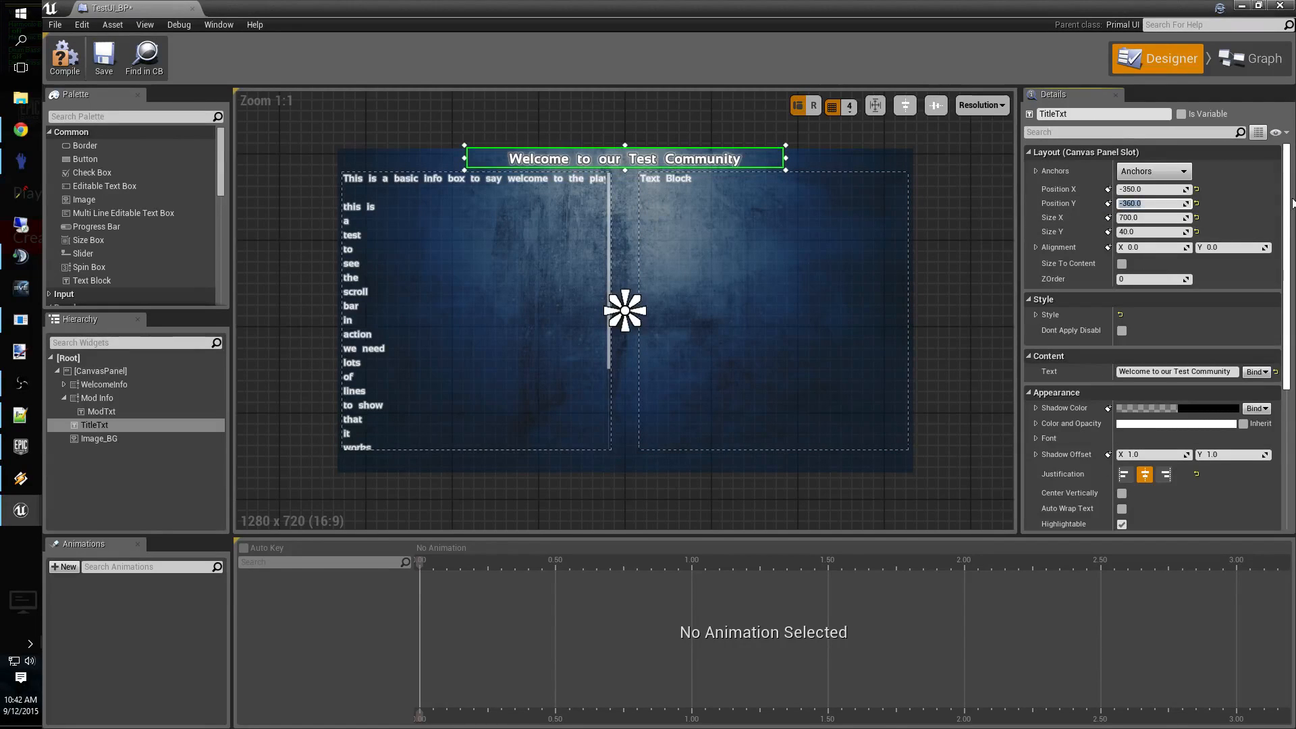
left_click(630, 520)
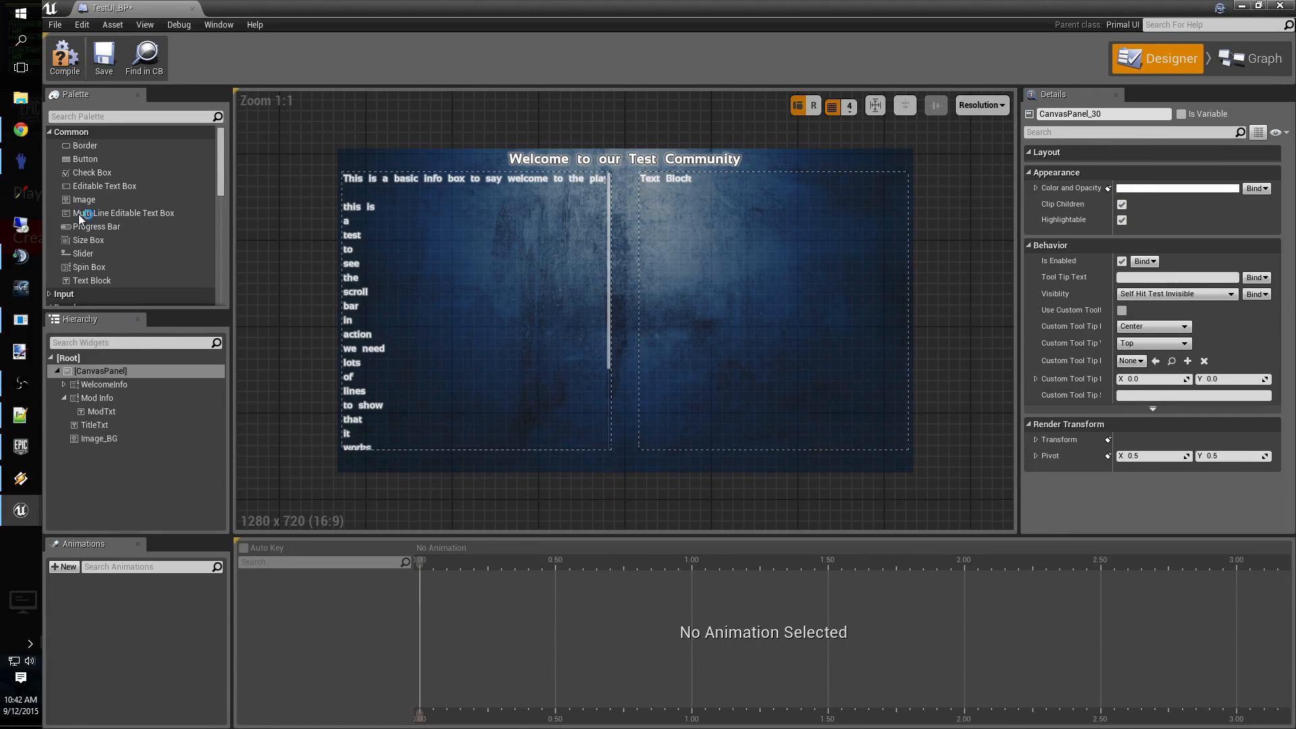
Add a Text Block to the canvas panel and rename it useTxt.
left_click_drag(93, 280, 103, 371)
left_click(133, 436)
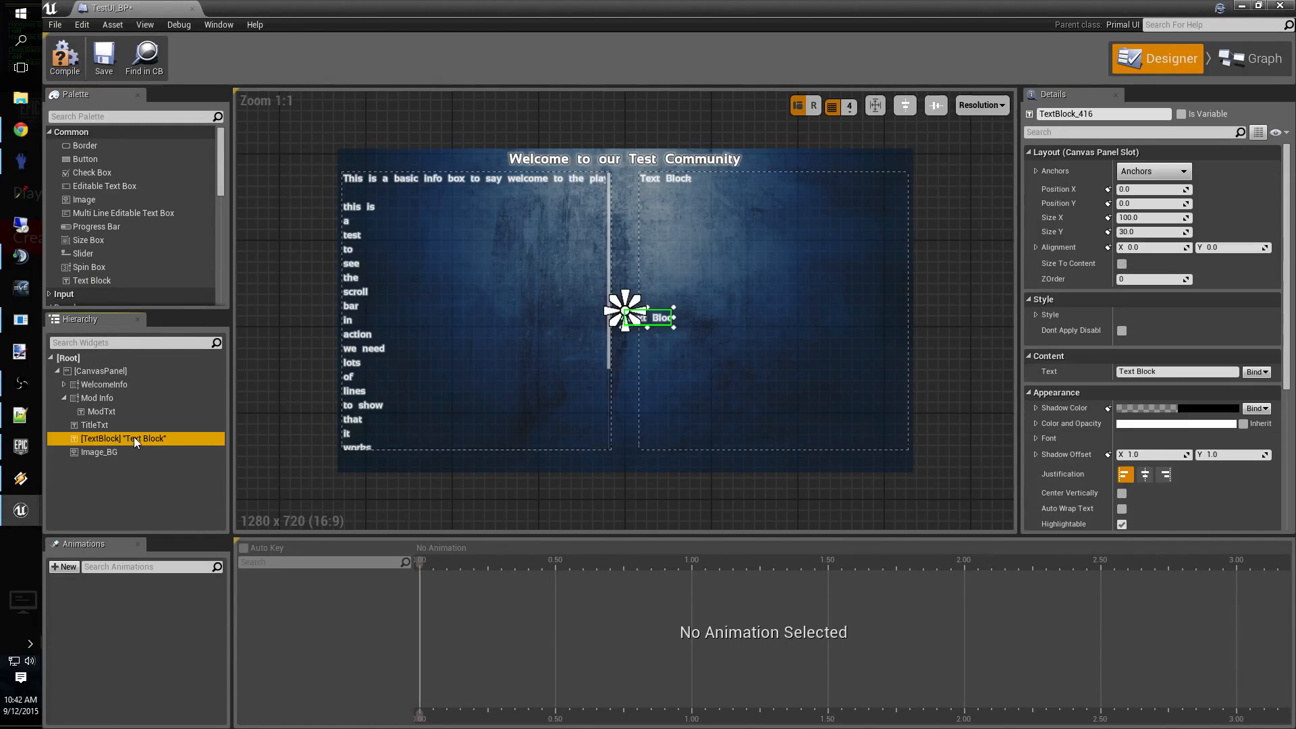
left_click(134, 436)
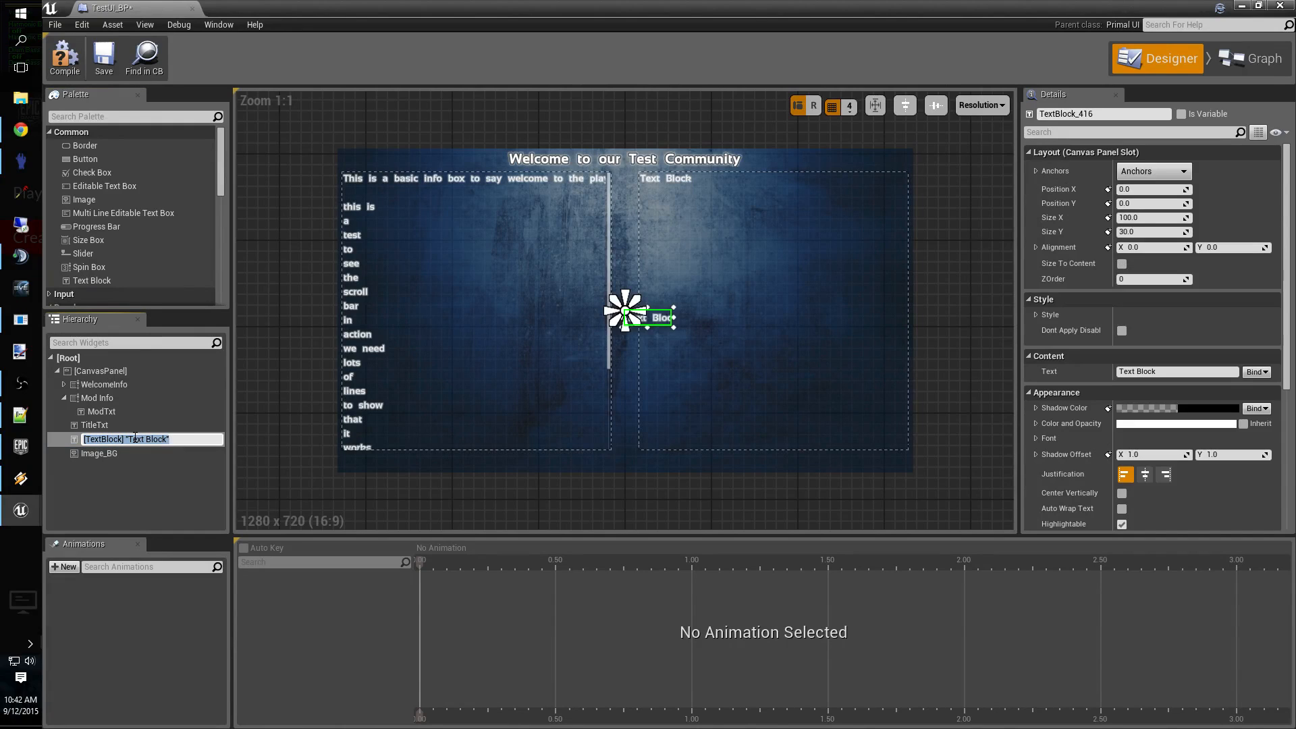
type("useTx")
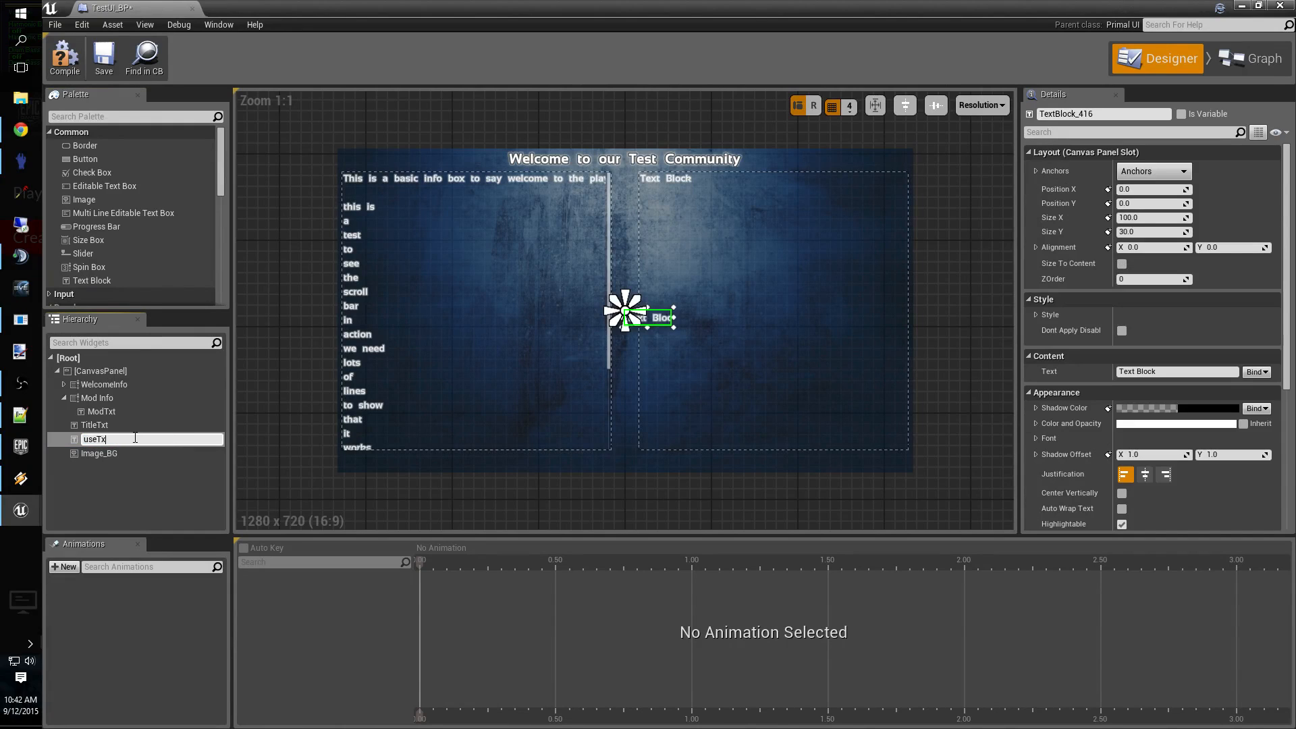
type("t")
key("Return")
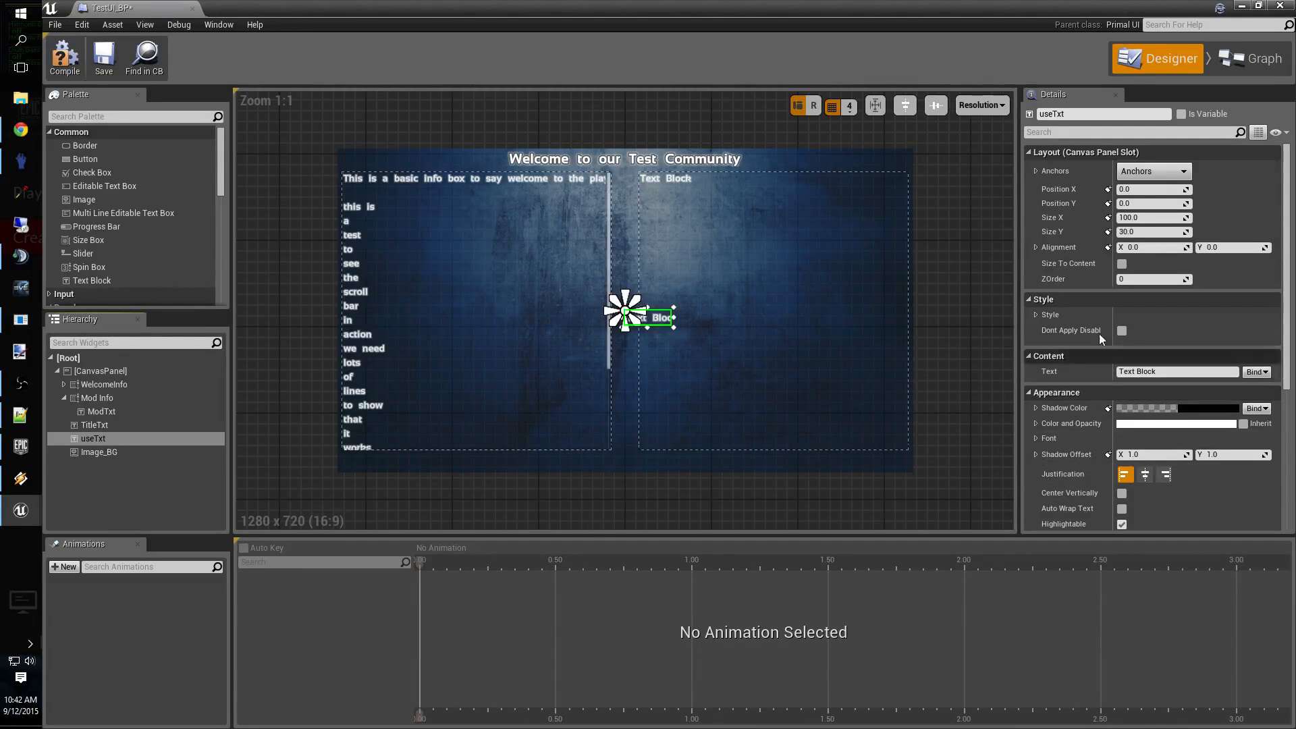
Set useTxt's style font draw scale to 0.4 and its Size Y to 20.
left_click(1036, 315)
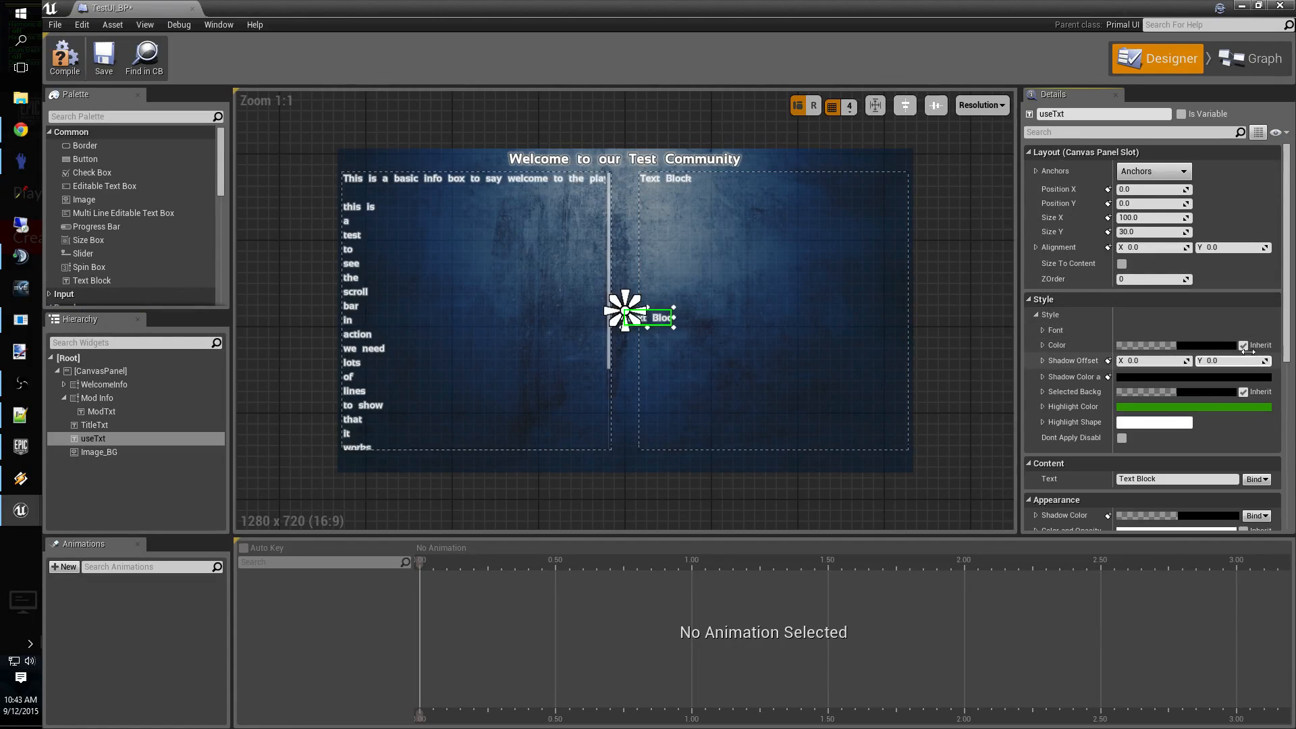
left_click(1042, 330)
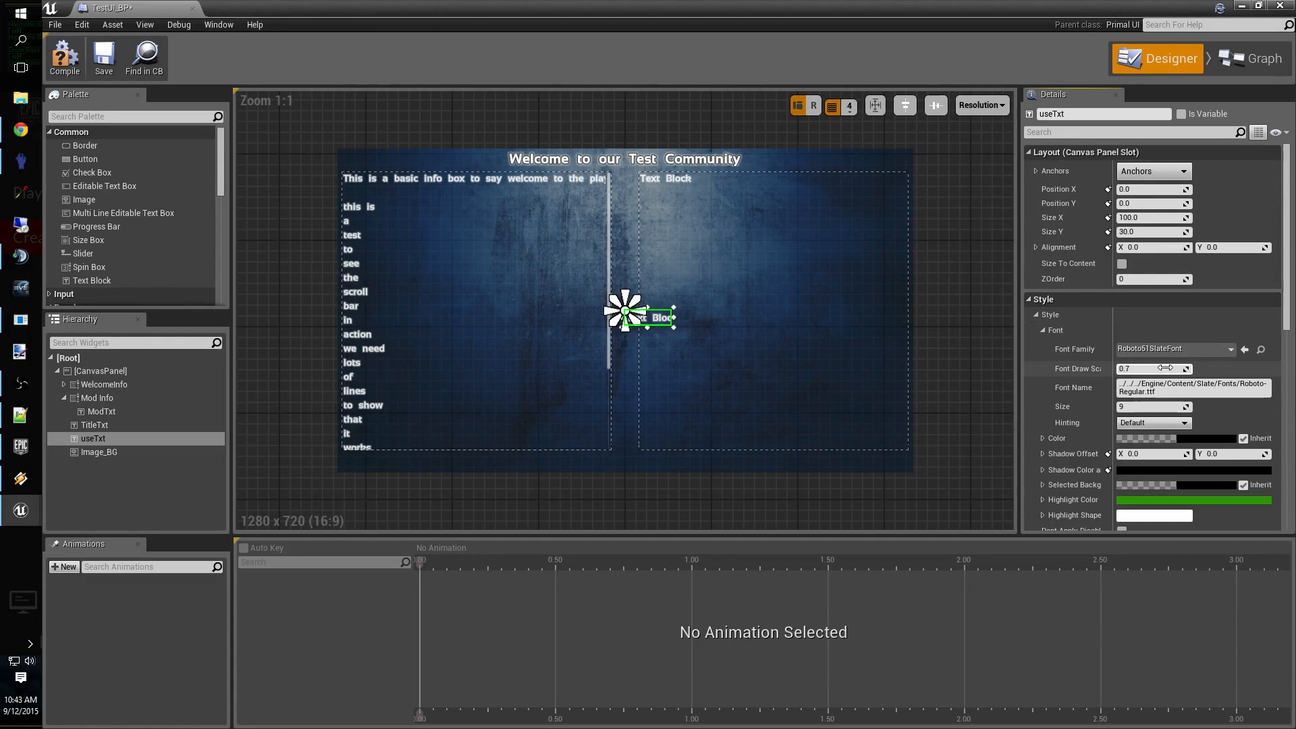
type(".4")
key("Return")
left_click(1147, 232)
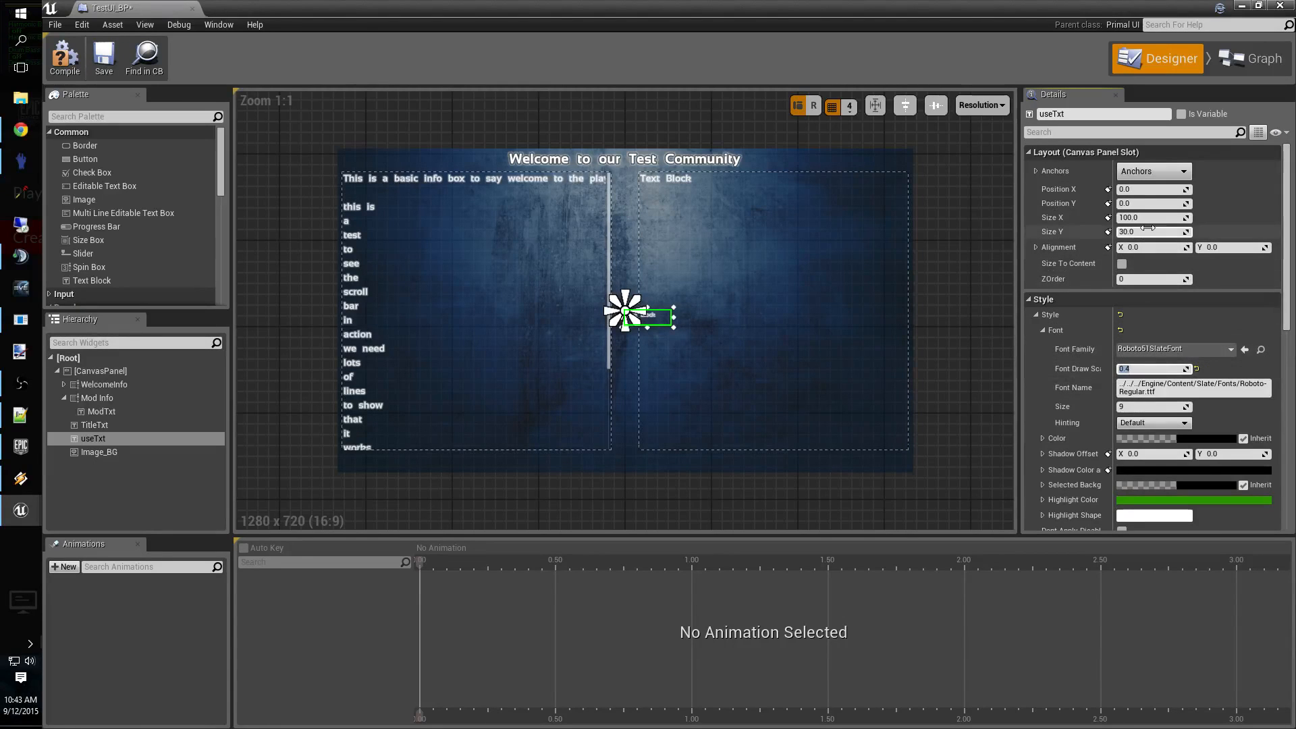
type("20")
key("Return")
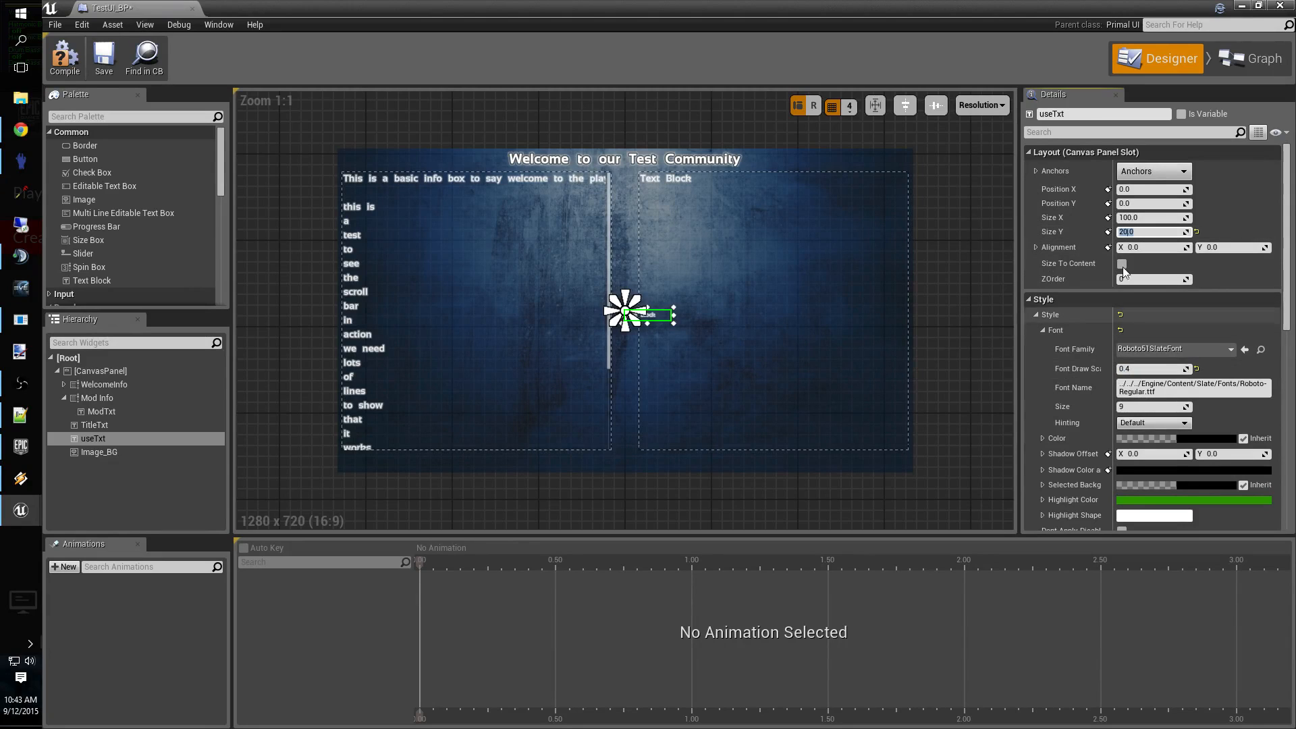
Set useTxt's ZOrder to 2.
left_click(127, 439)
scroll(1155, 301, "down", 3)
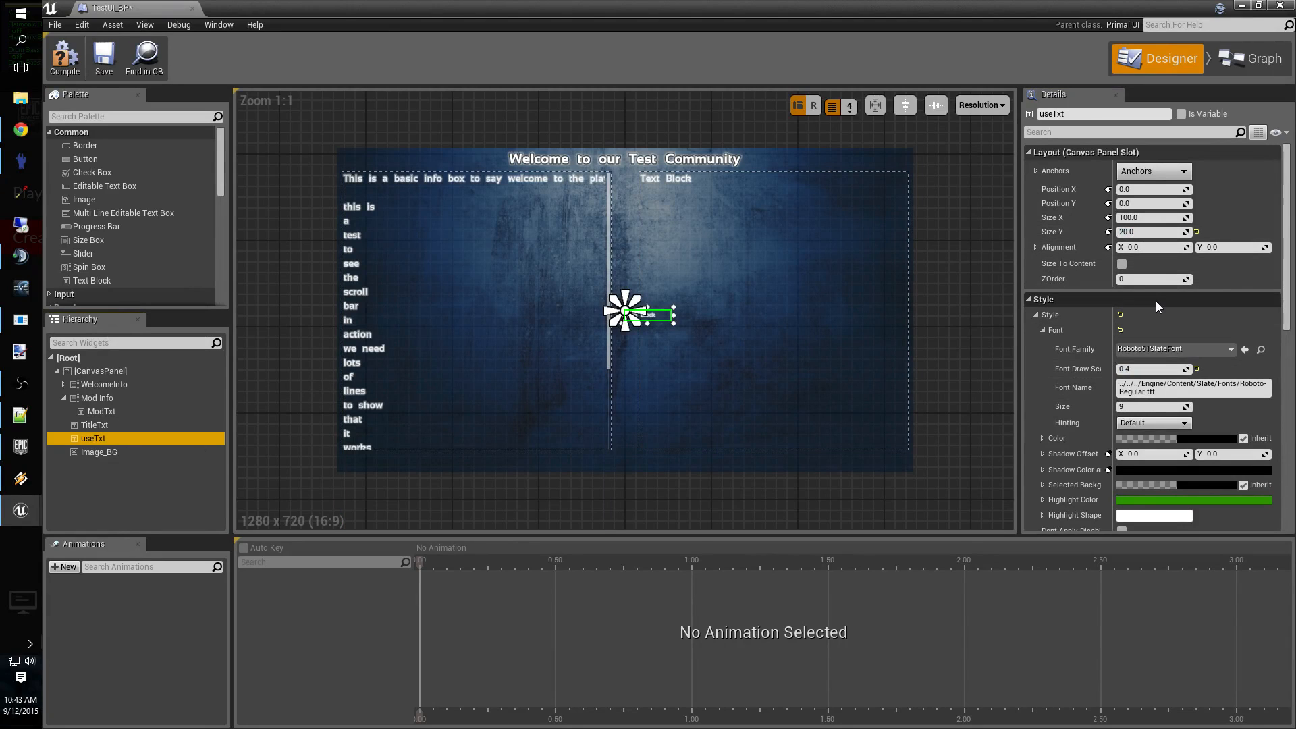
left_click(1148, 195)
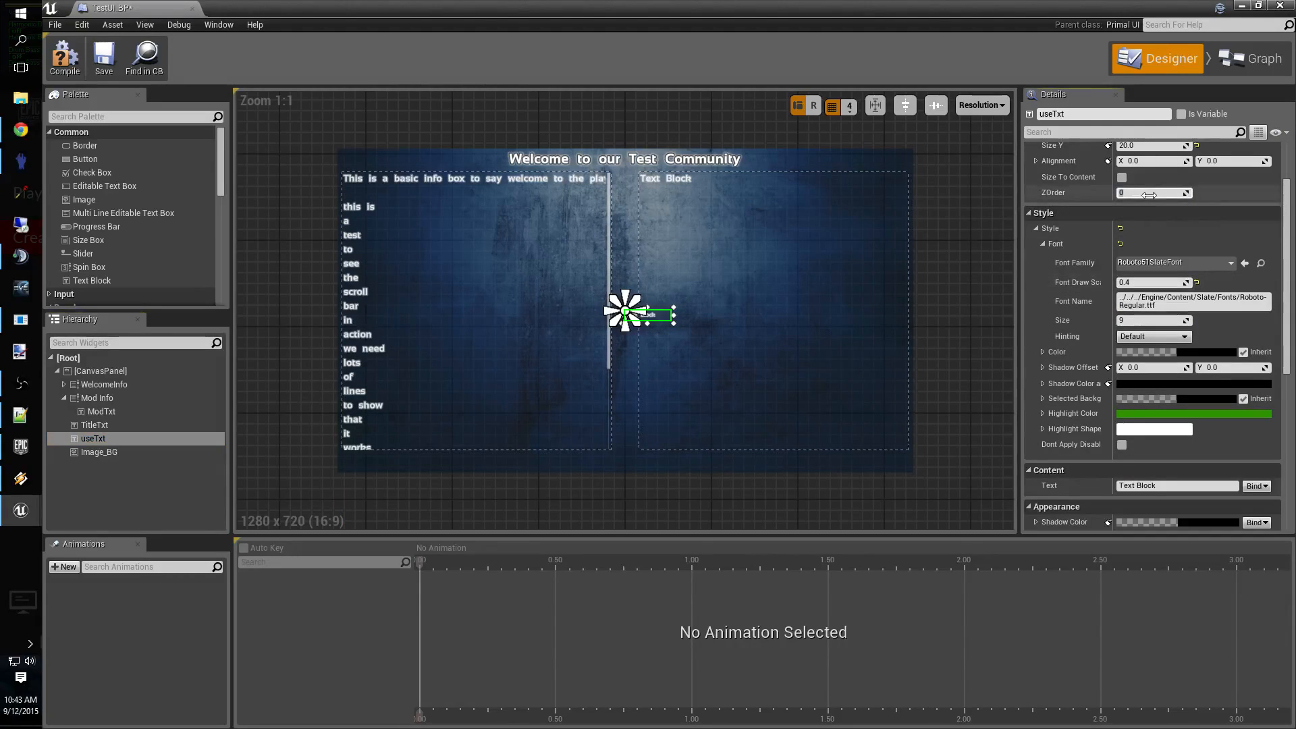
Center-justify useTxt's text and turn off its Highlightable option.
scroll(1183, 358, "down", 10)
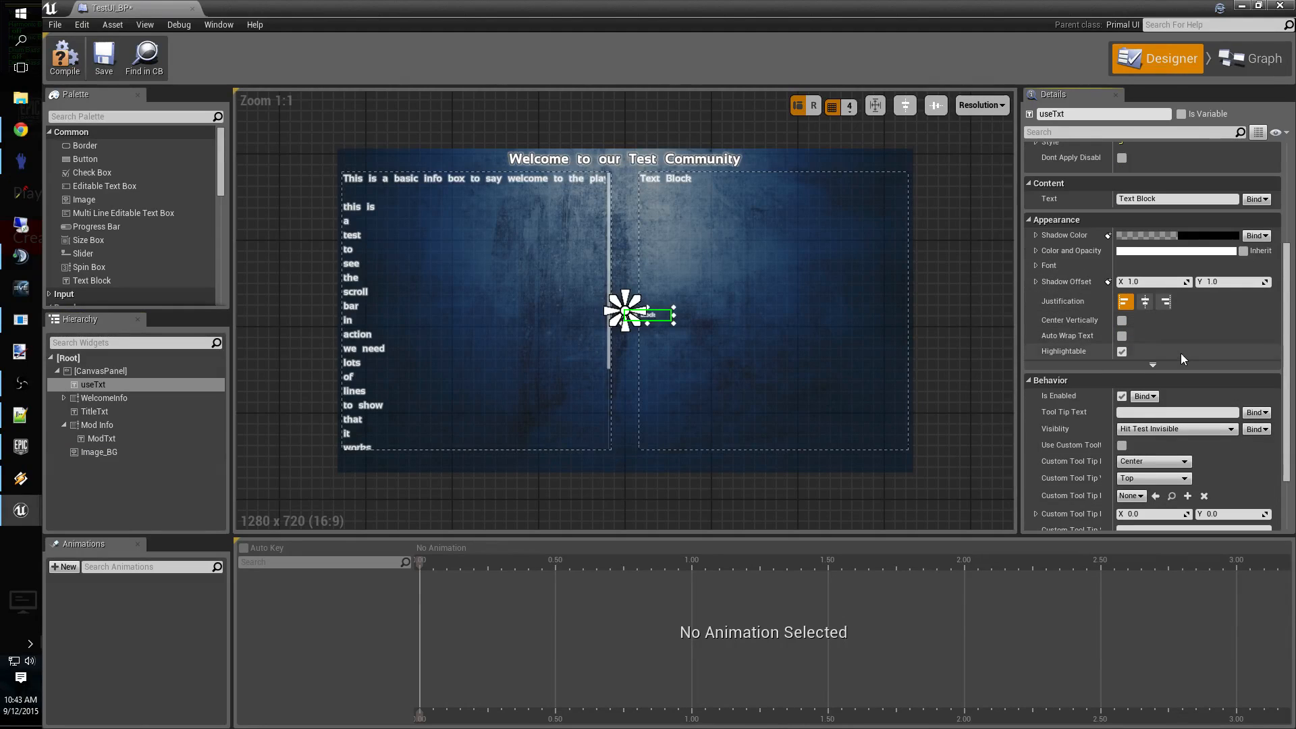
left_click(1122, 320)
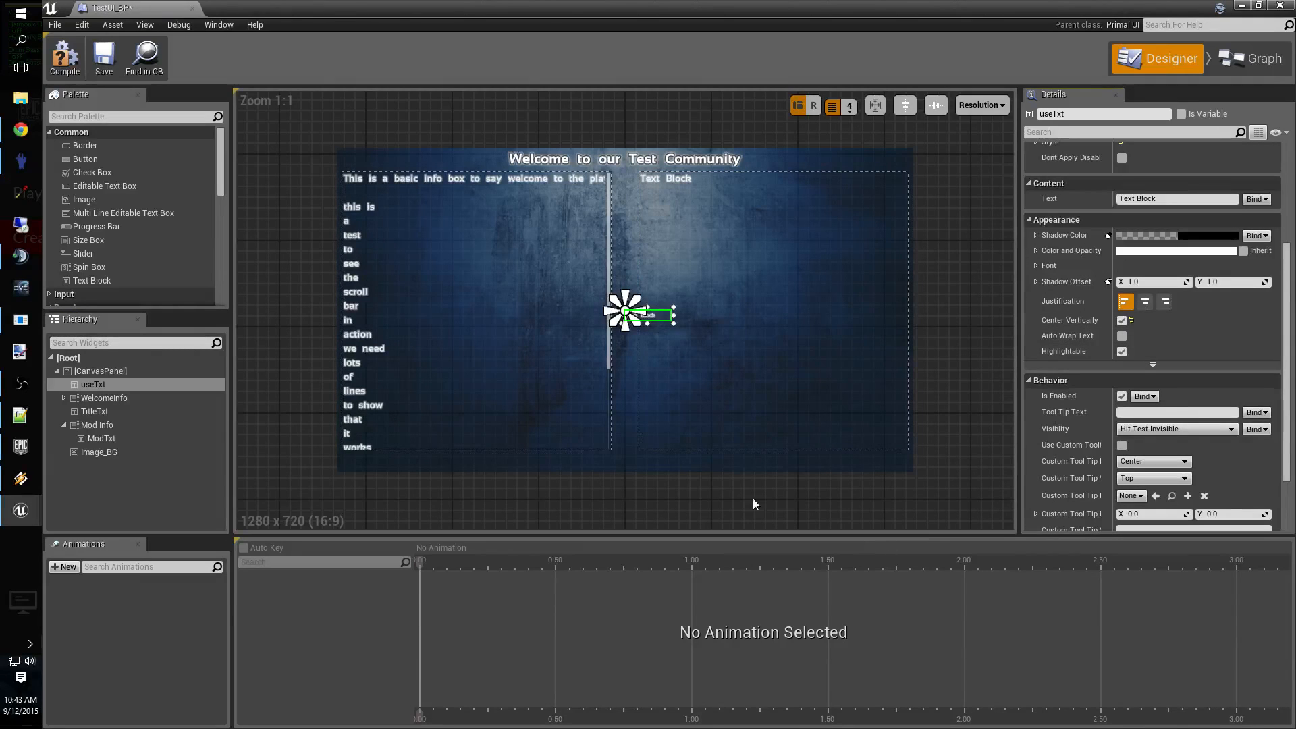
left_click(1122, 321)
left_click(1145, 301)
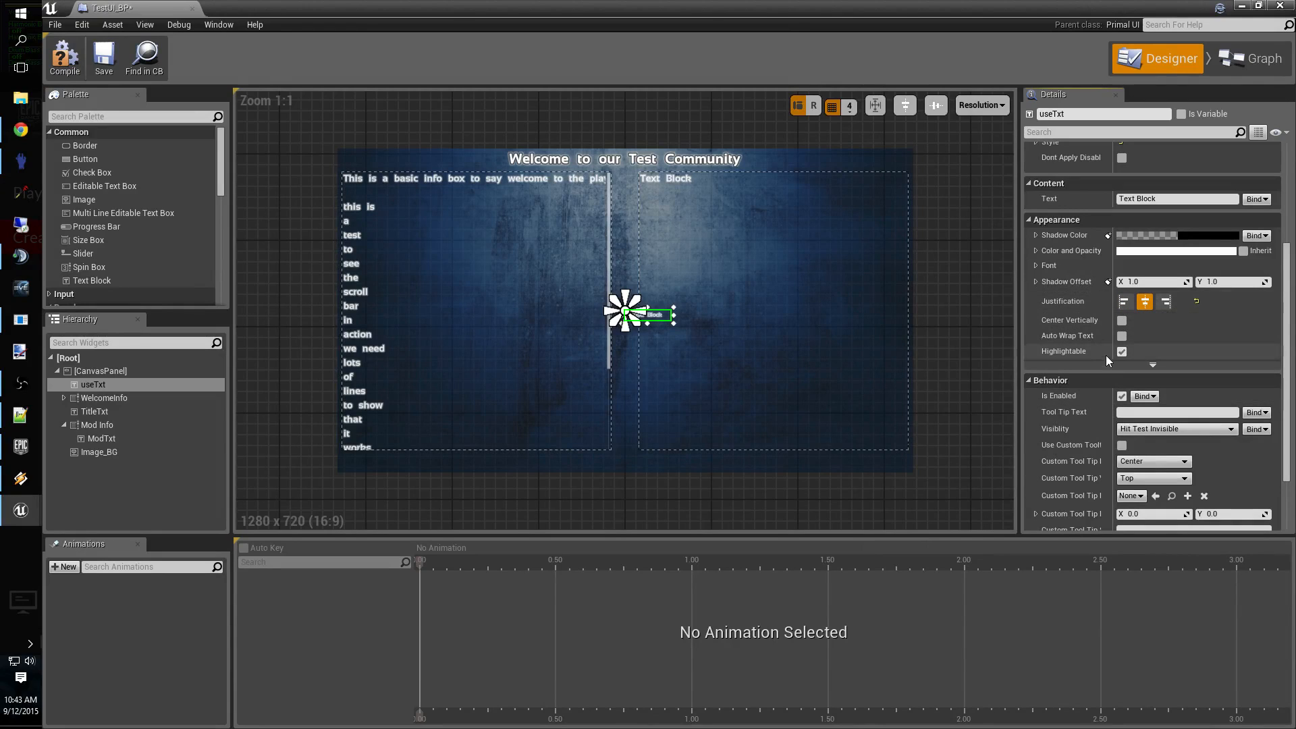
left_click(1122, 336)
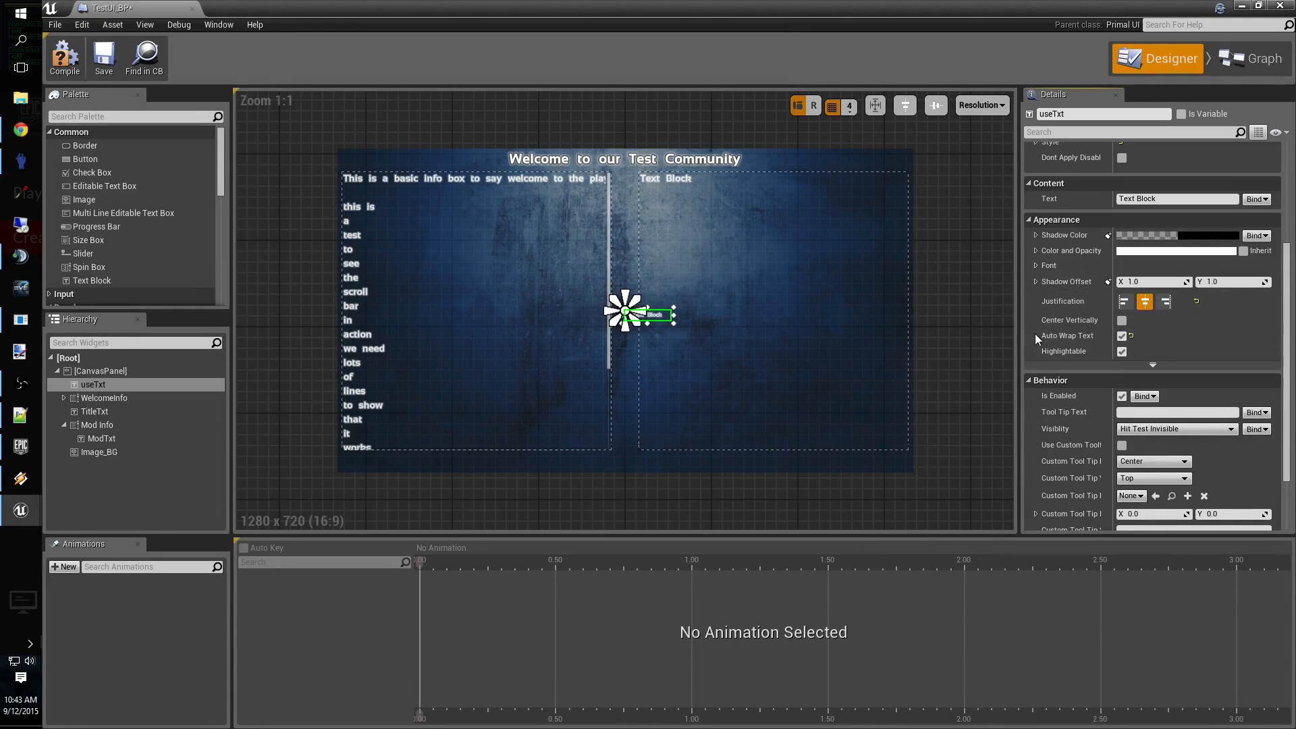
left_click(1122, 351)
Set useTxt's Position X to 320.
scroll(1196, 339, "up", 5)
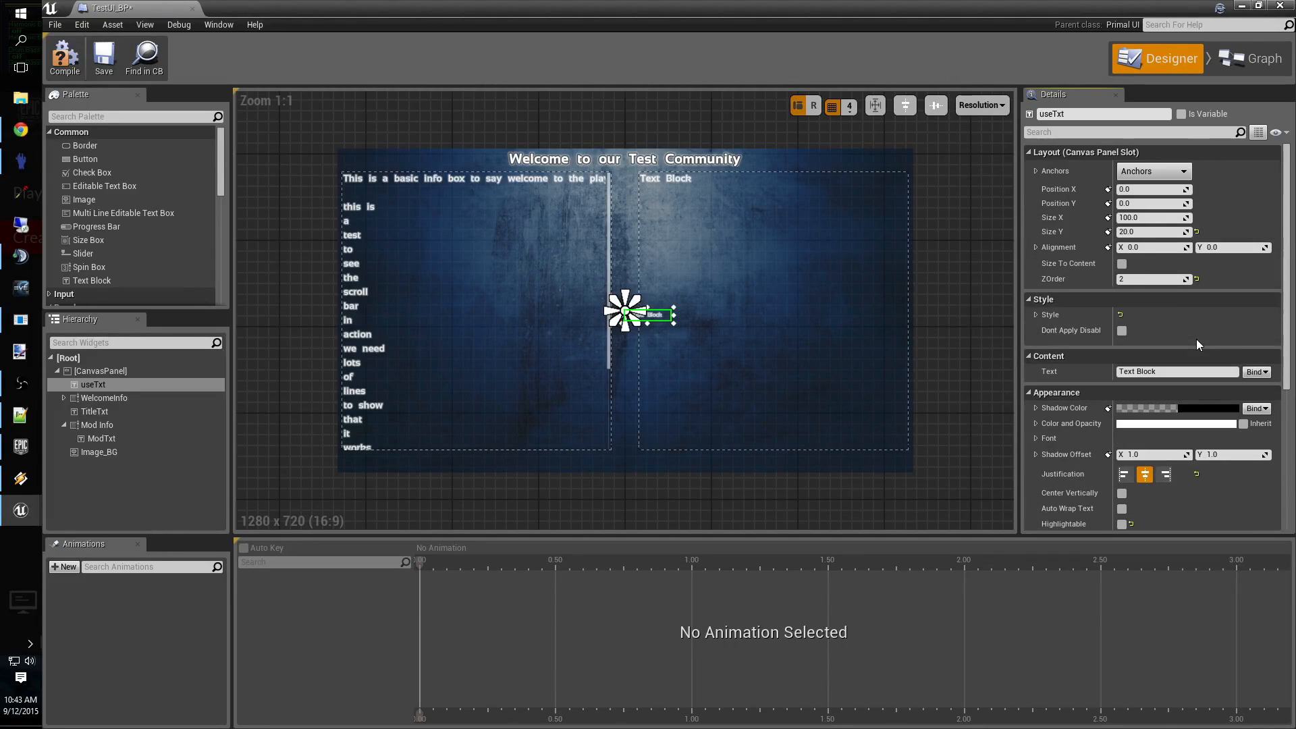
left_click(1151, 192)
type("32")
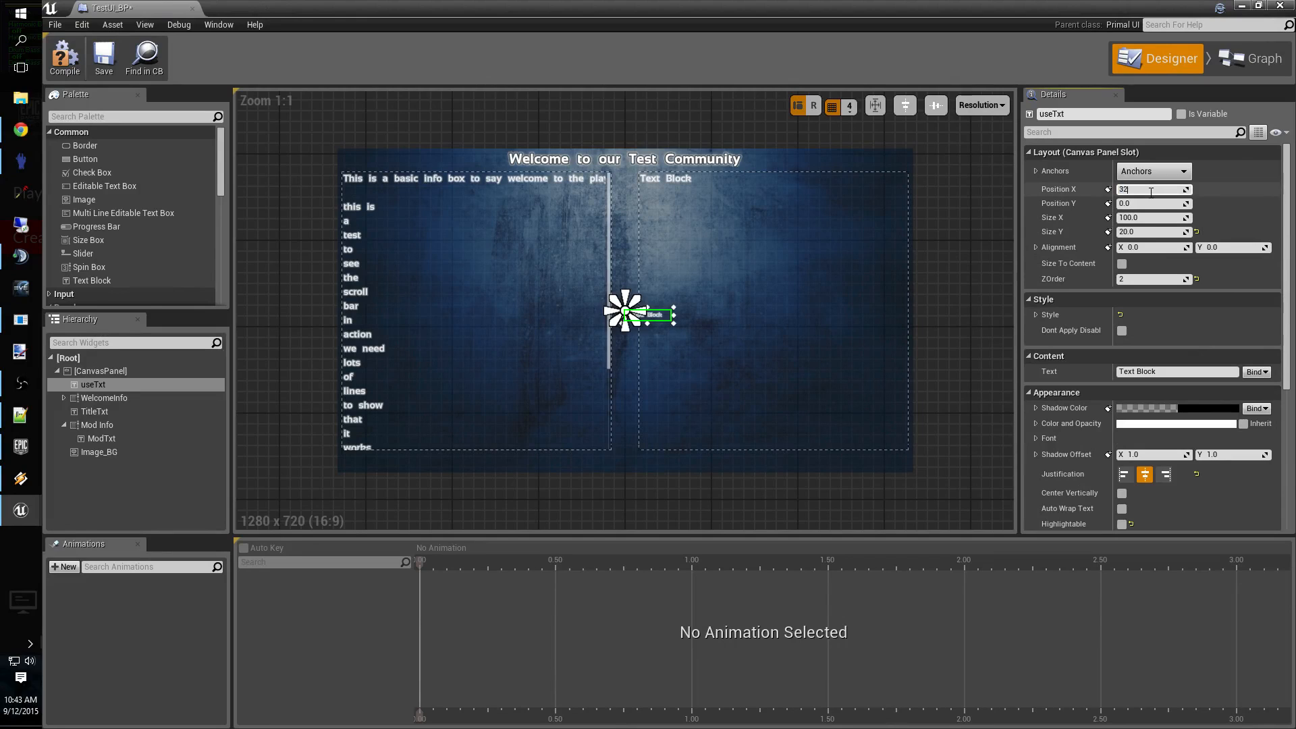
type("0")
key("Return")
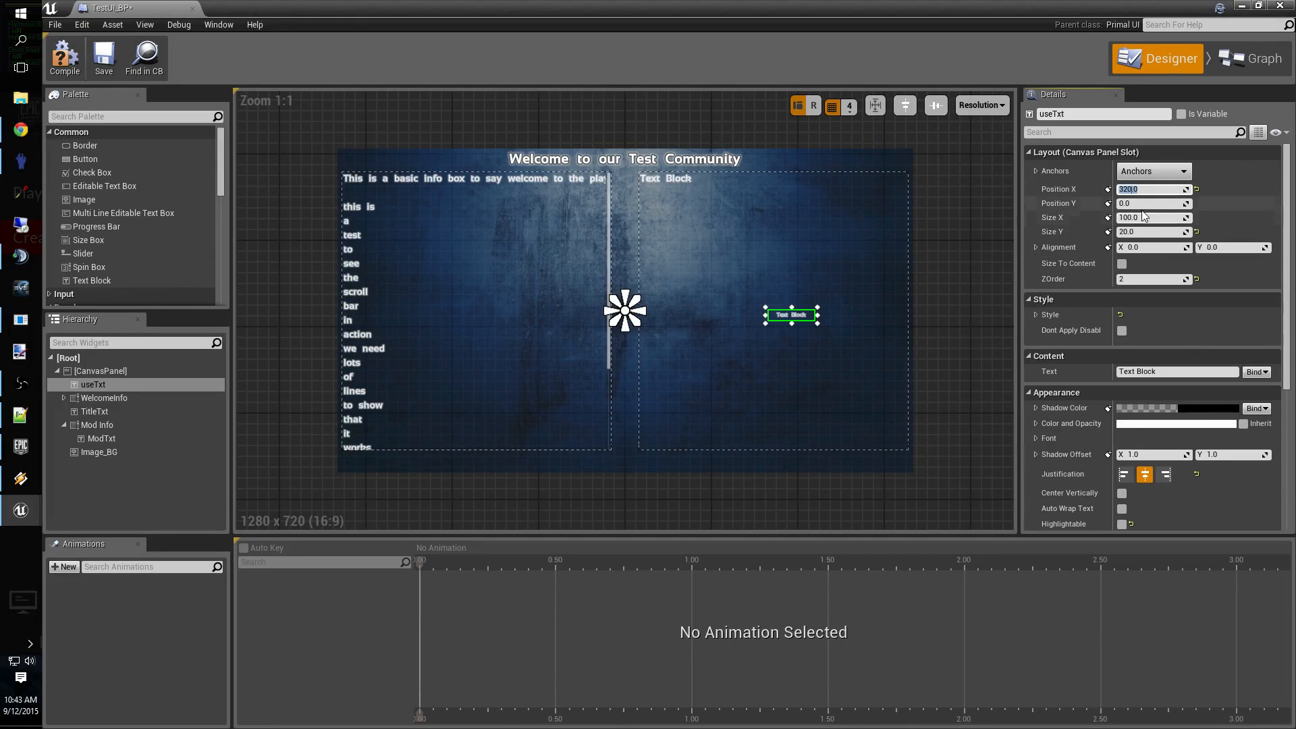
Set useTxt's Position Y to 330 and move it to the canvas's lower-left corner at Position X about -622.
left_click(1142, 205)
type("320")
key("Return")
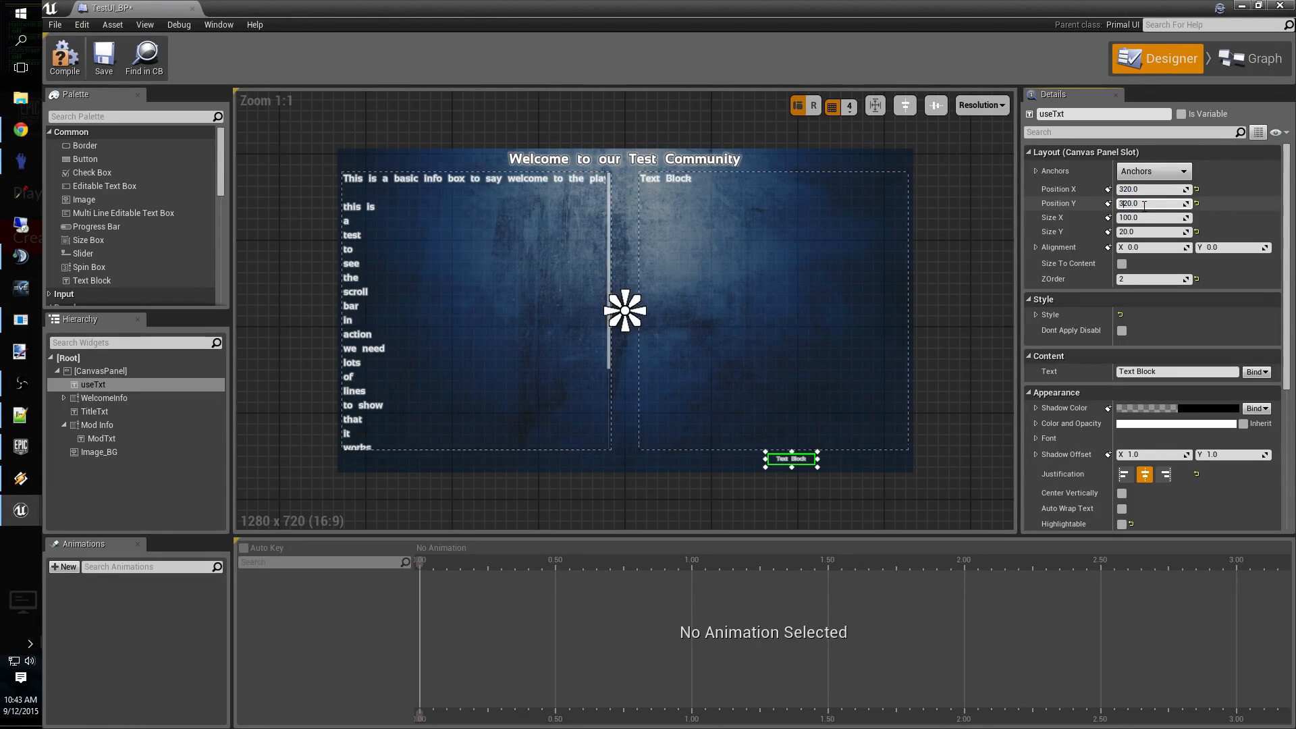
type("3")
key("Return")
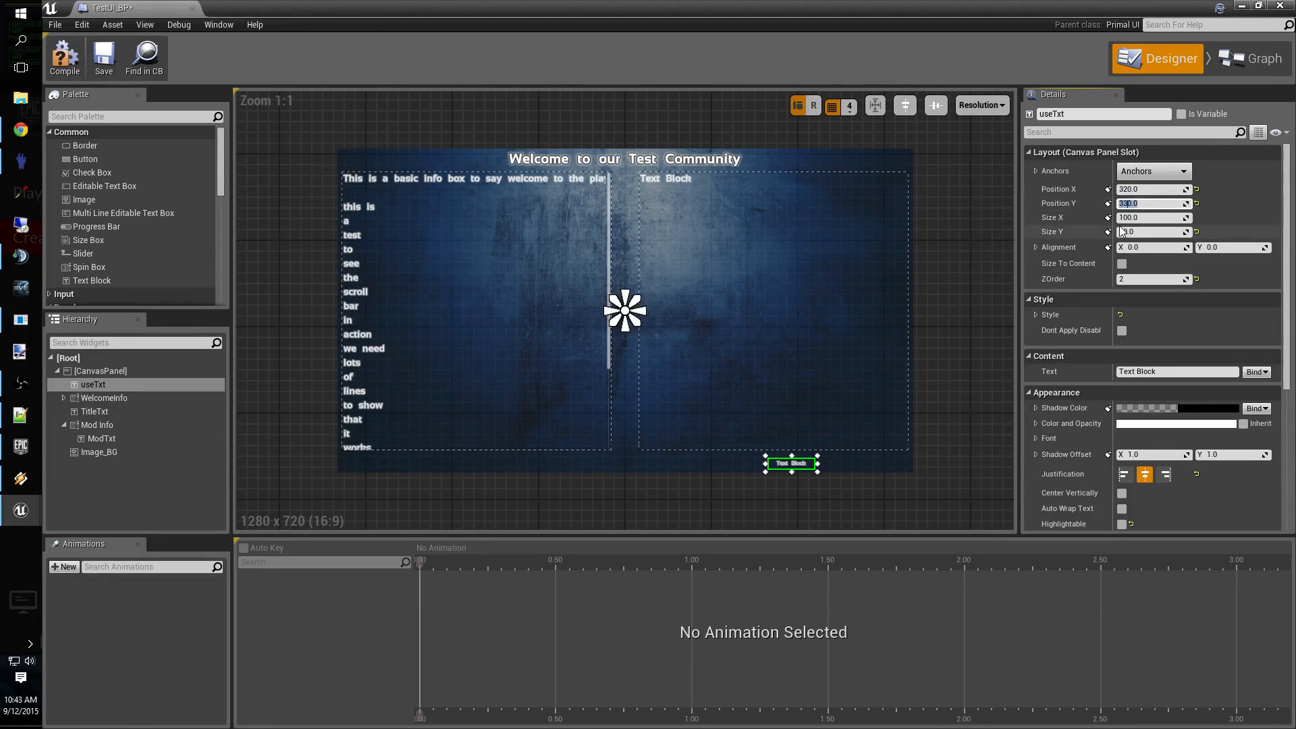
left_click(1183, 195)
left_click_drag(1183, 194, 1056, 194)
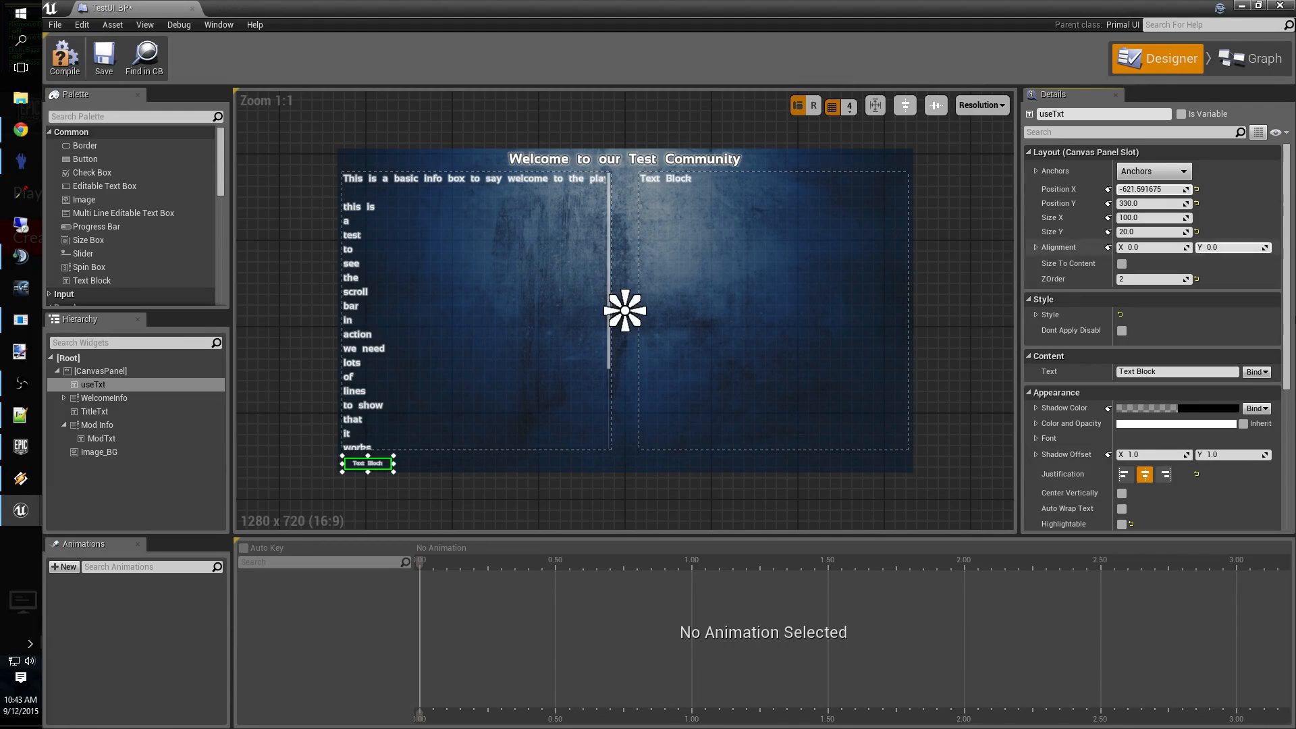
Set useTxt's text to "Press F1 Anytime To View".
left_click_drag(1166, 372, 1061, 372)
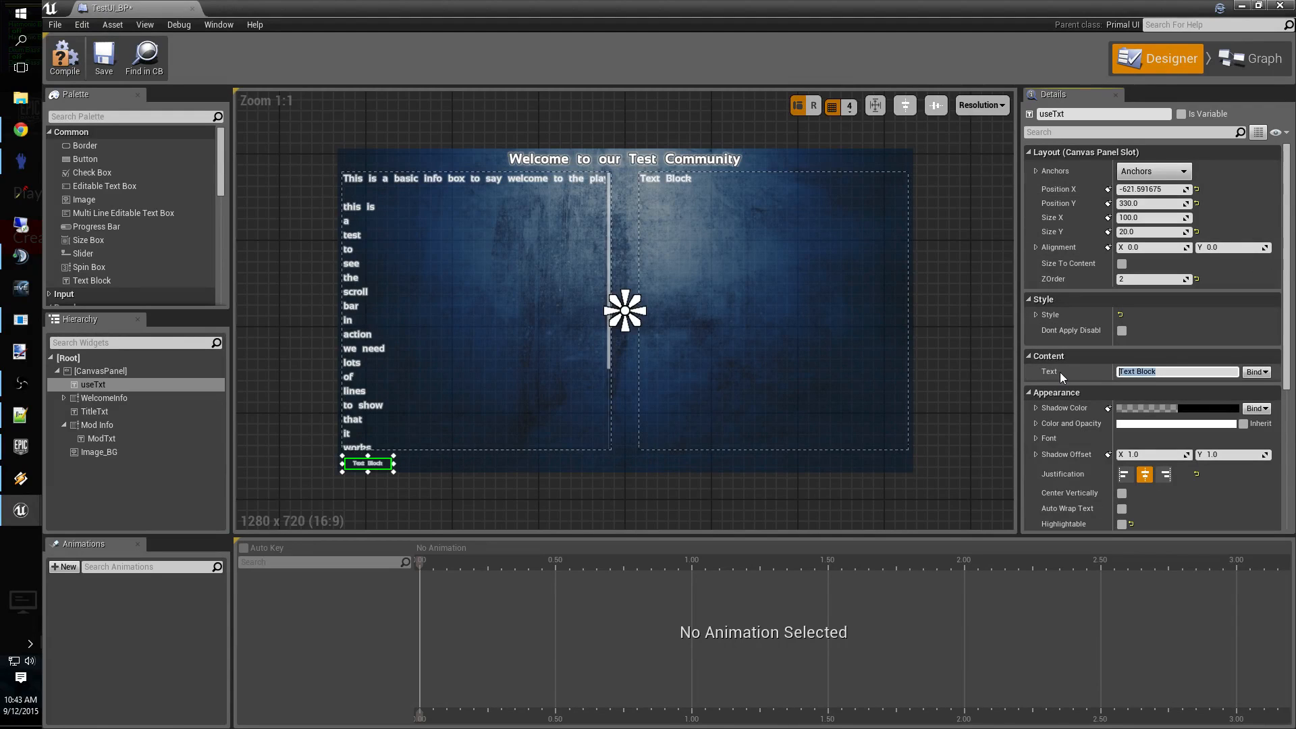
type("Press")
type(" F1 Anytime t")
type("o ")
type("To View")
key("Return")
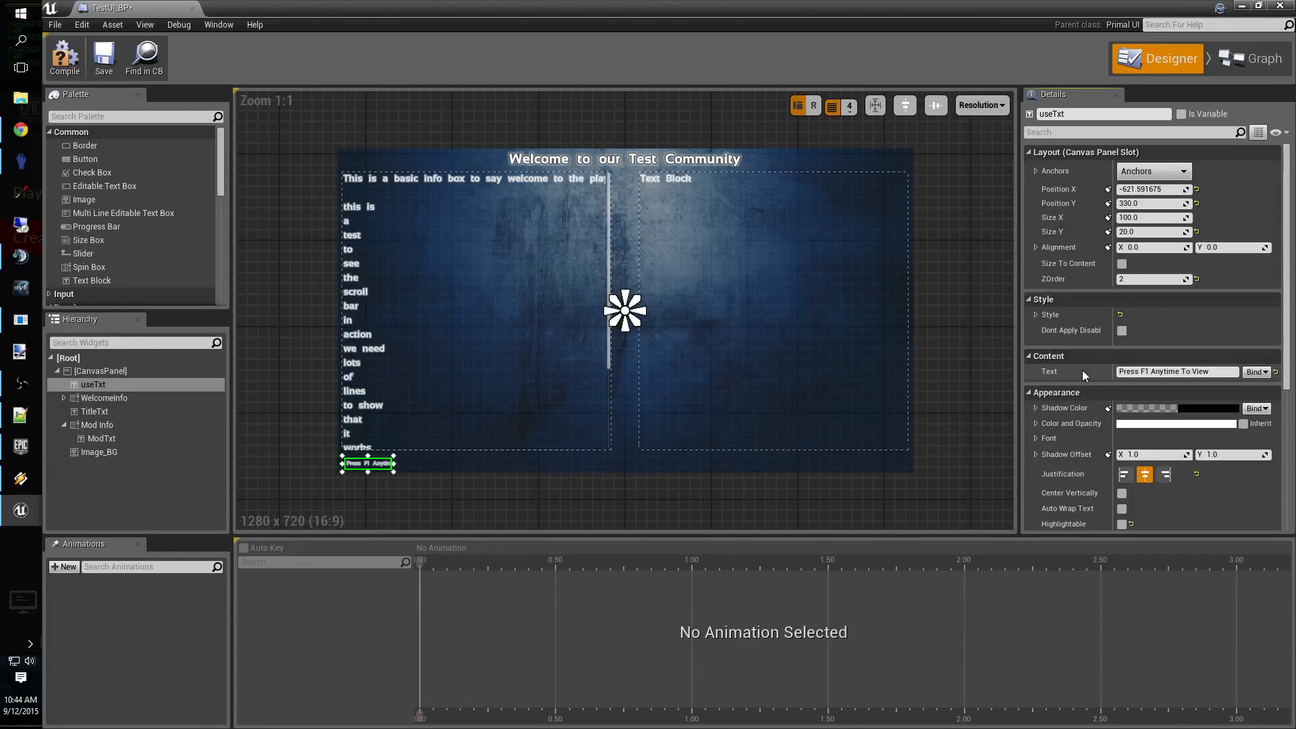
Widen useTxt to a Size X of 200.
left_click(1153, 218)
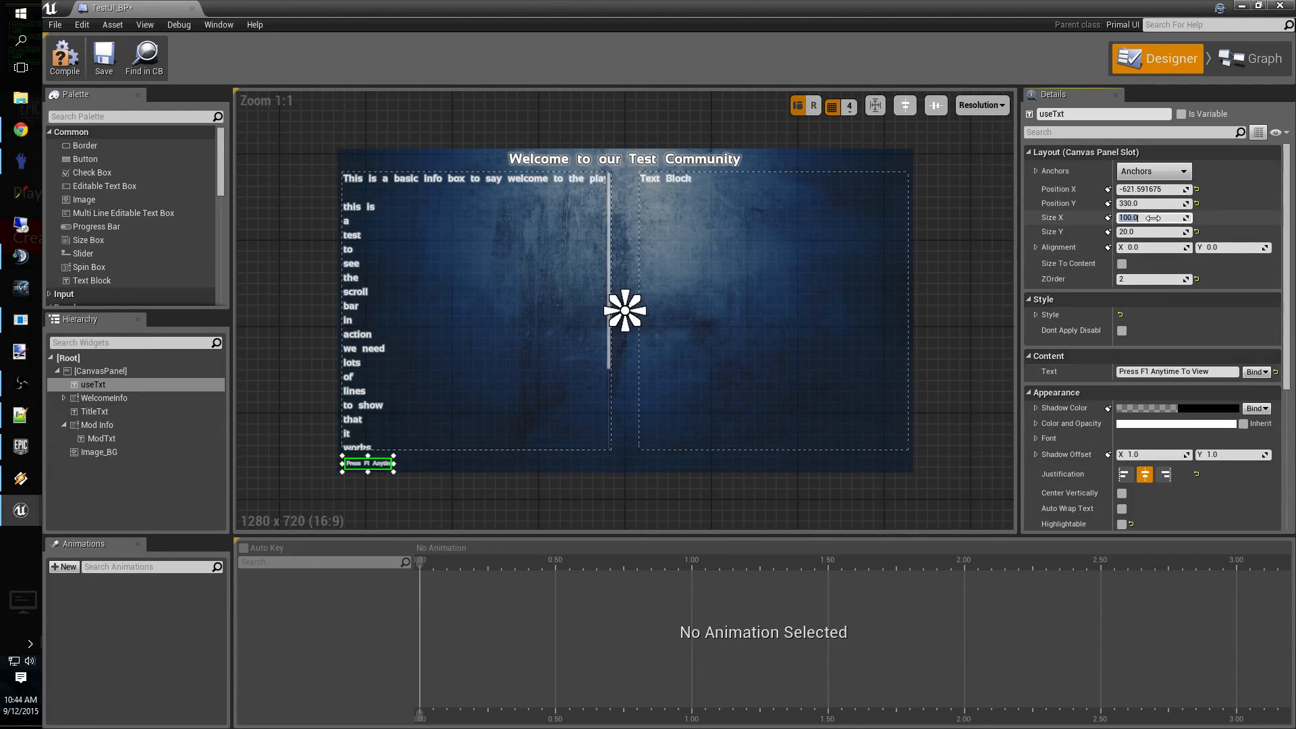
type("200")
key("Return")
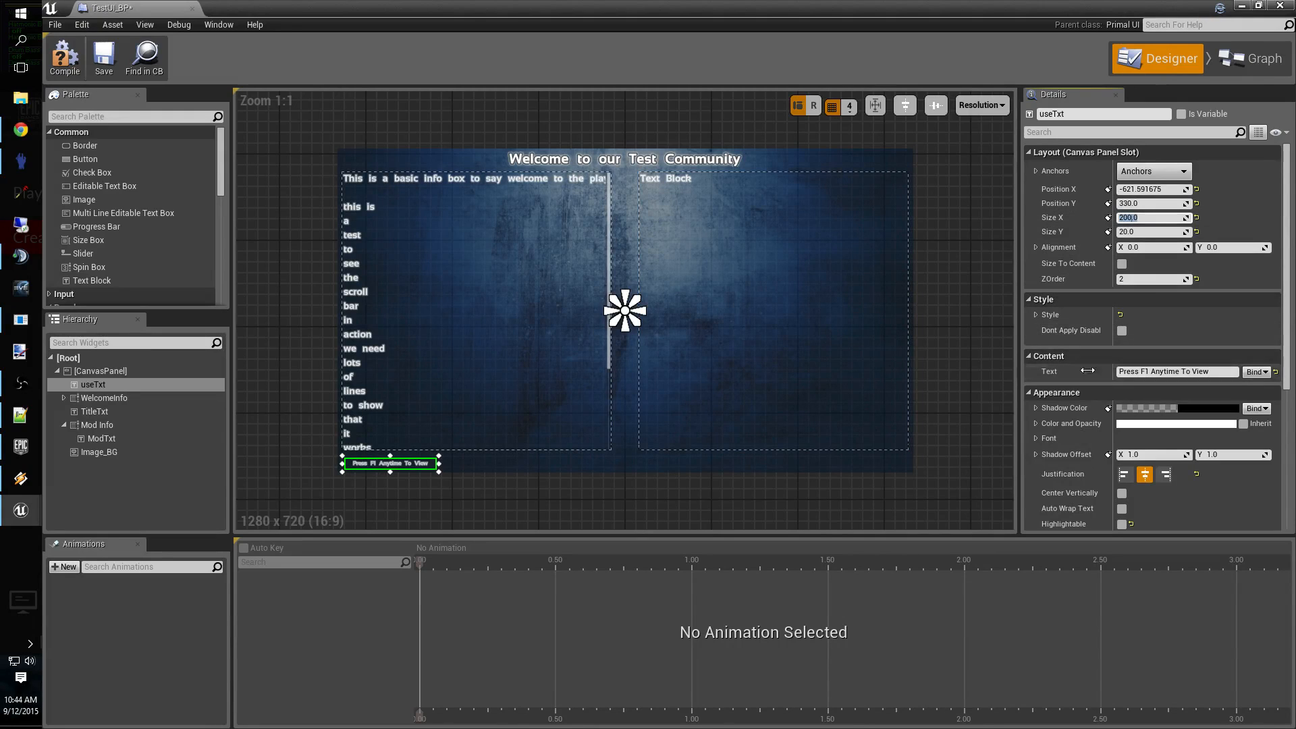
Try a green color in useTxt's style by raising its G value, and reset the color to default.
left_click(1034, 314)
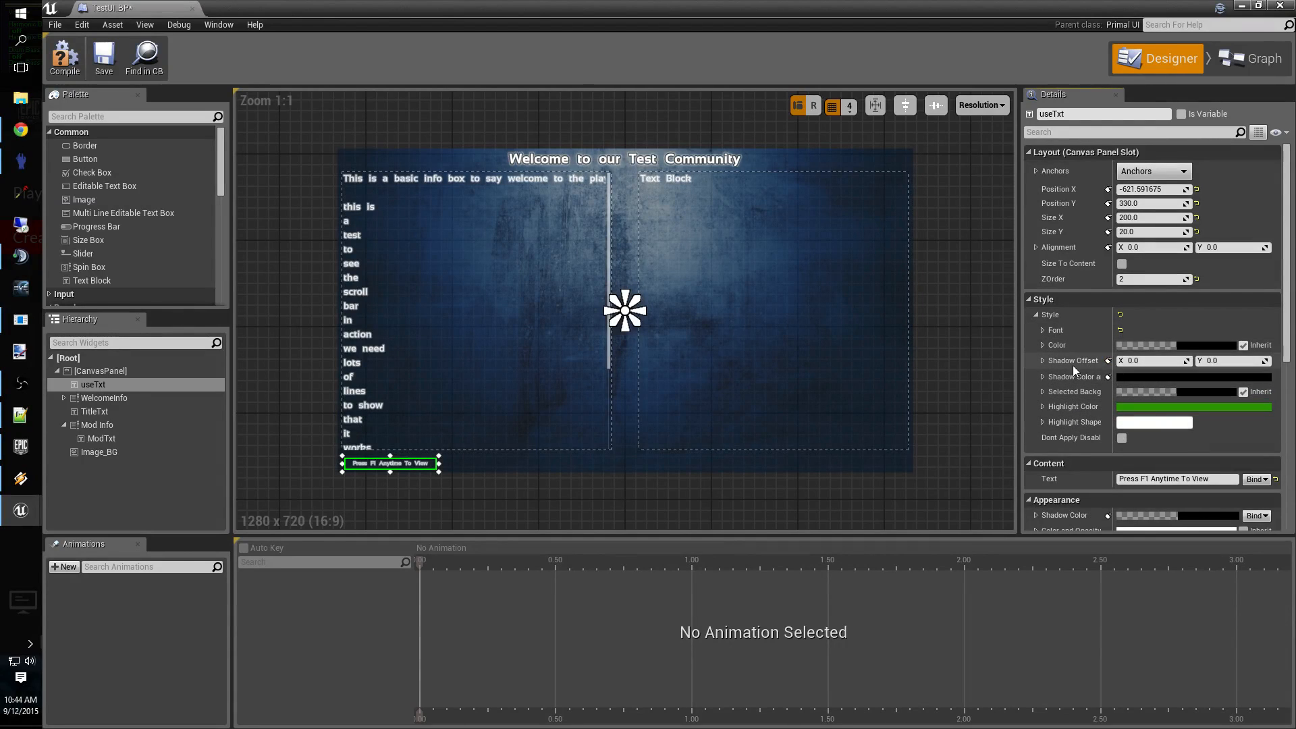
scroll(1034, 354, "down", 3)
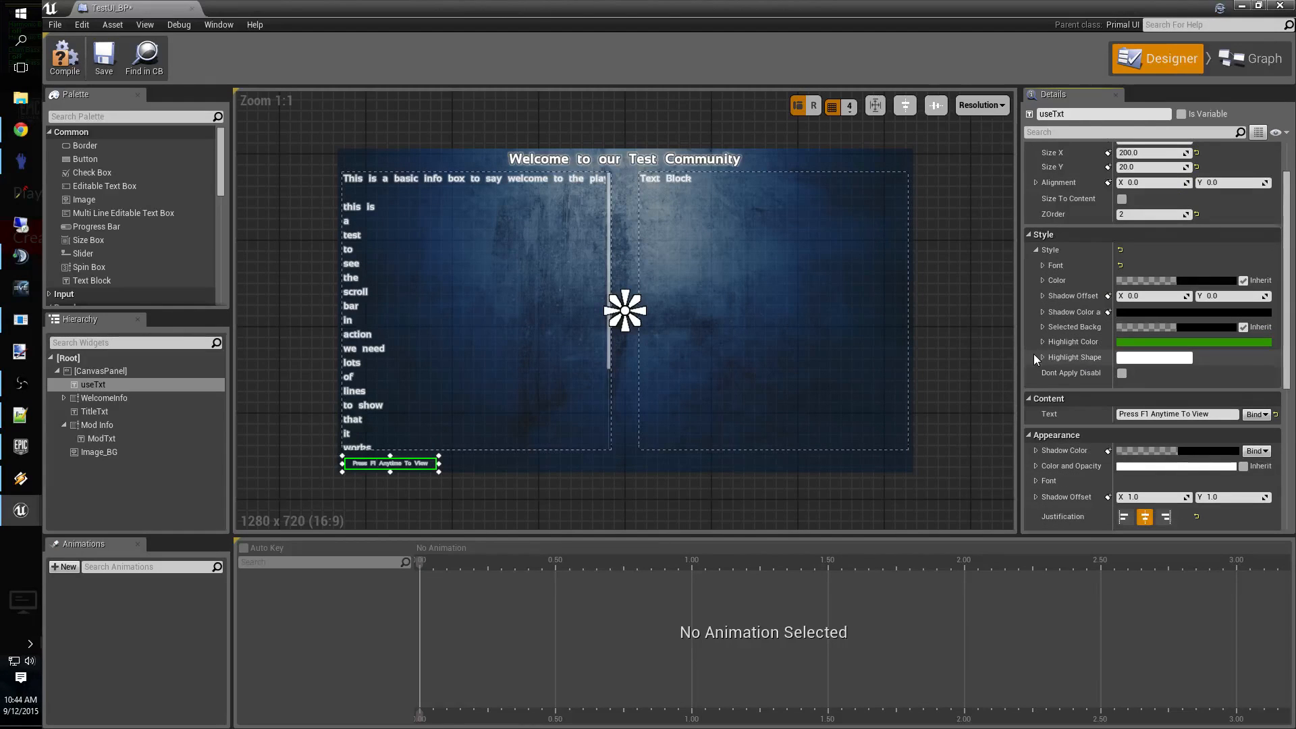
left_click(1043, 279)
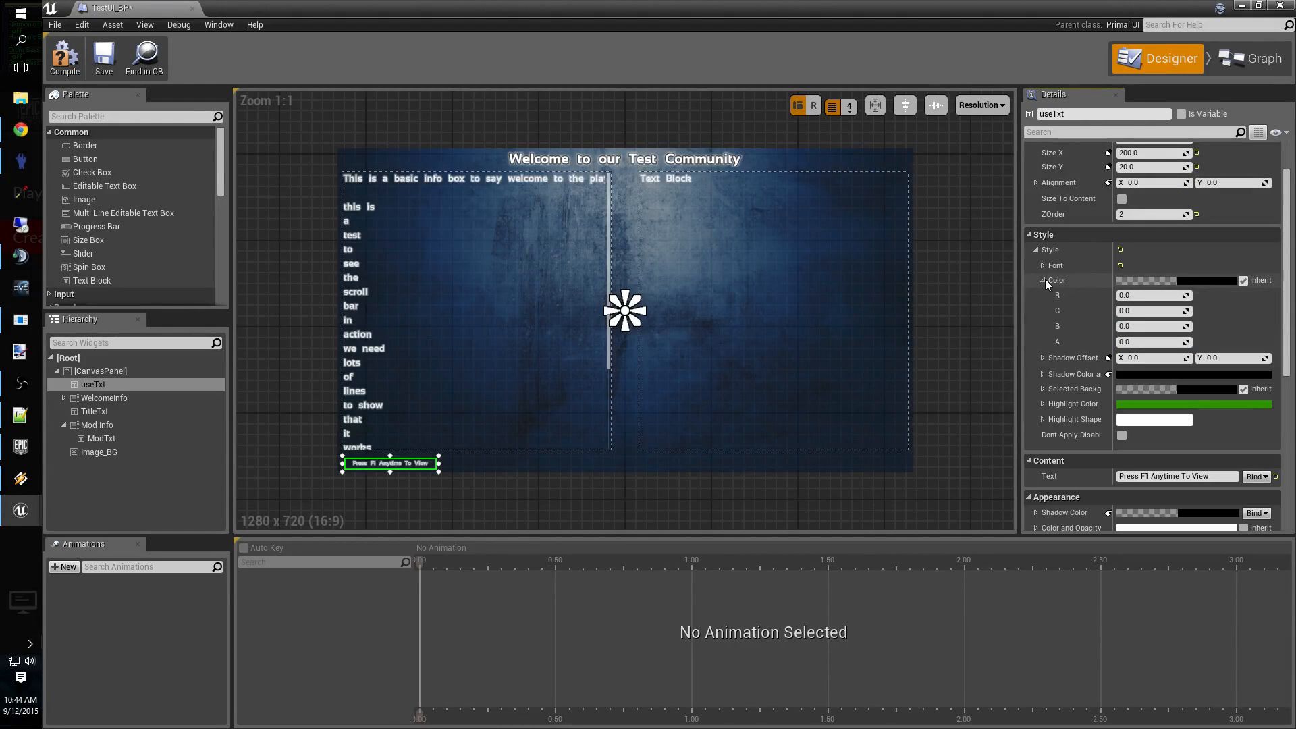
left_click_drag(1147, 310, 1215, 310)
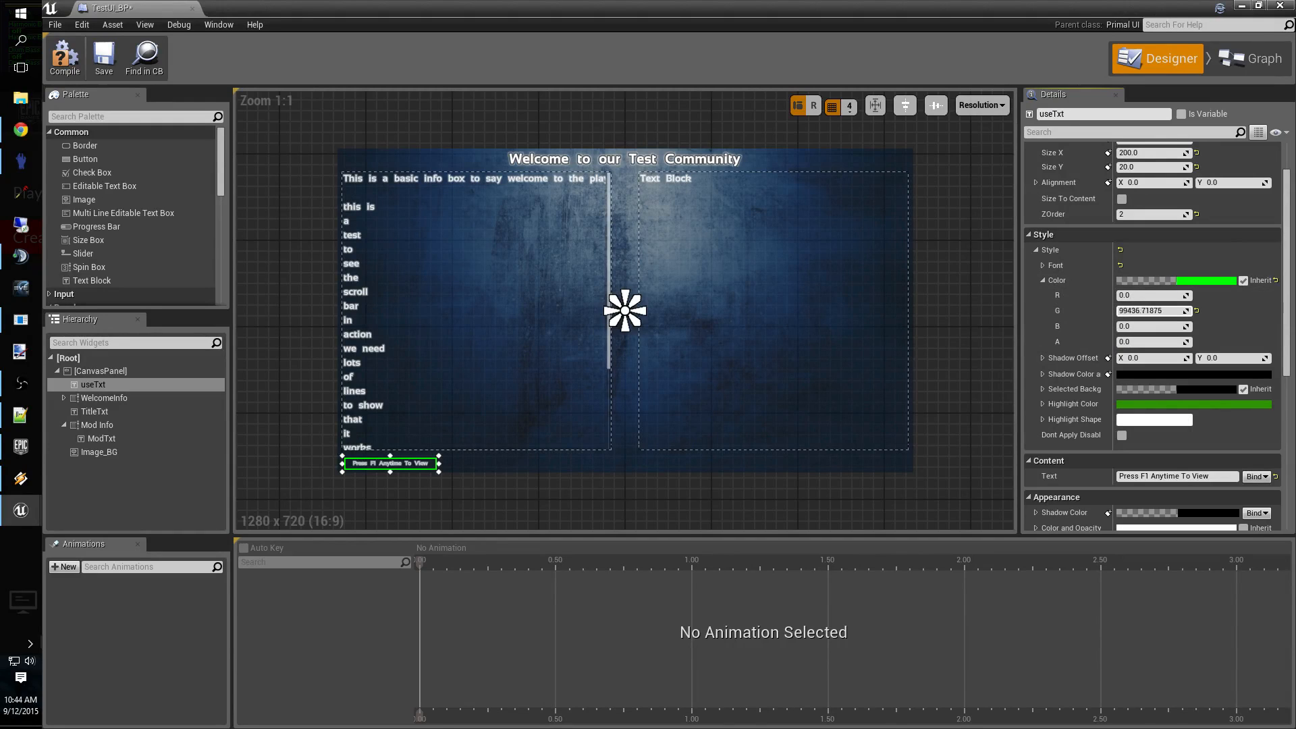
left_click(1199, 309)
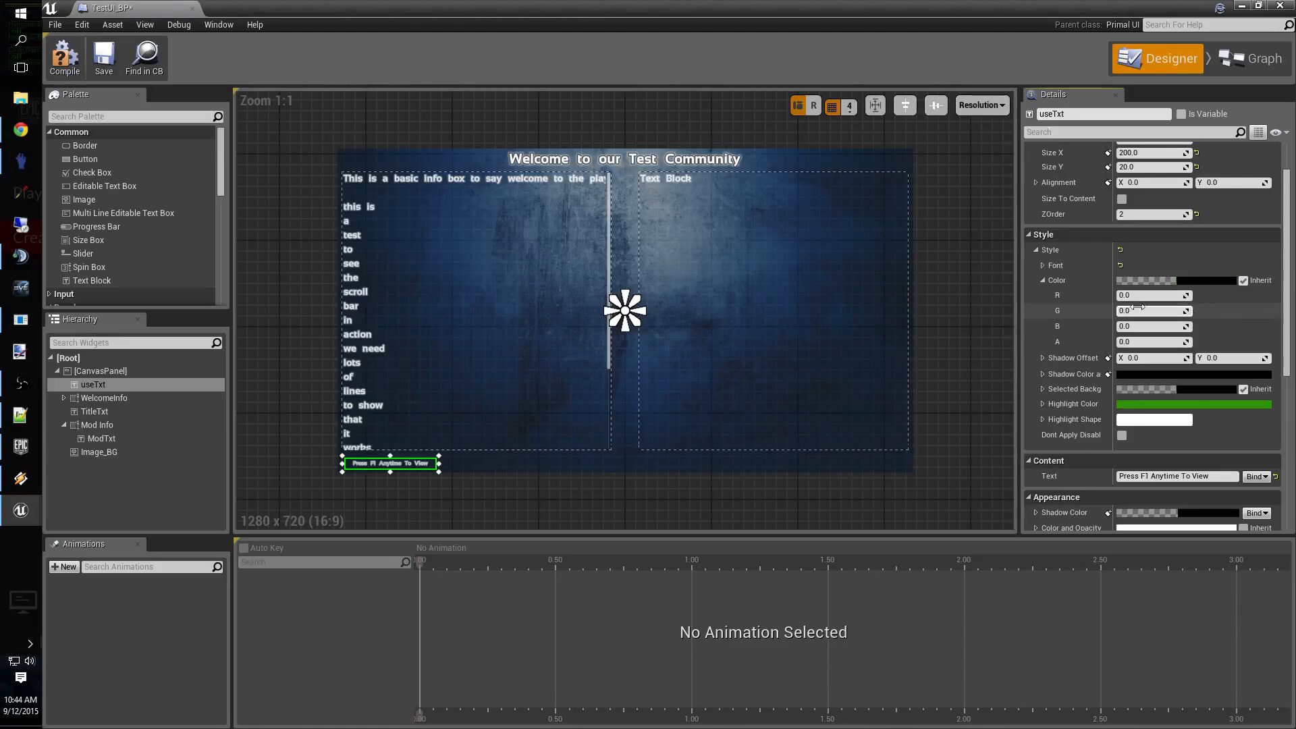
left_click(1041, 279)
left_click(1043, 264)
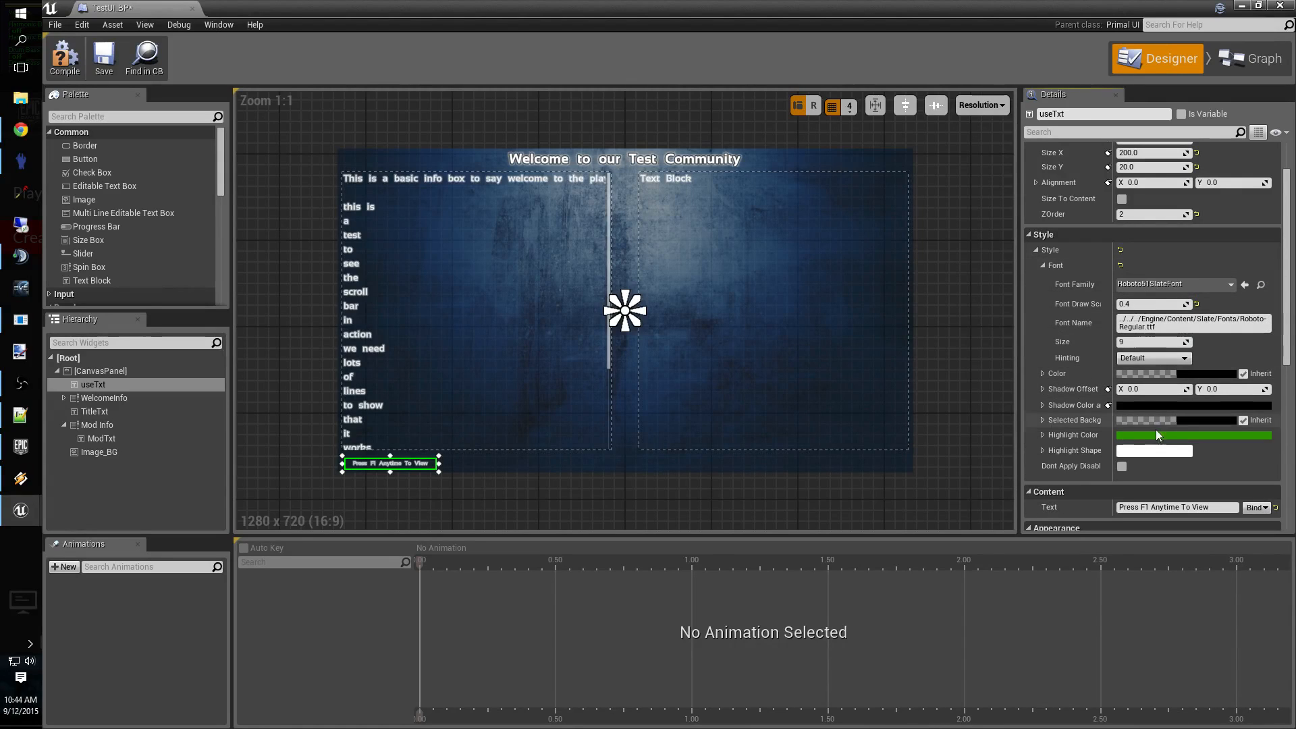
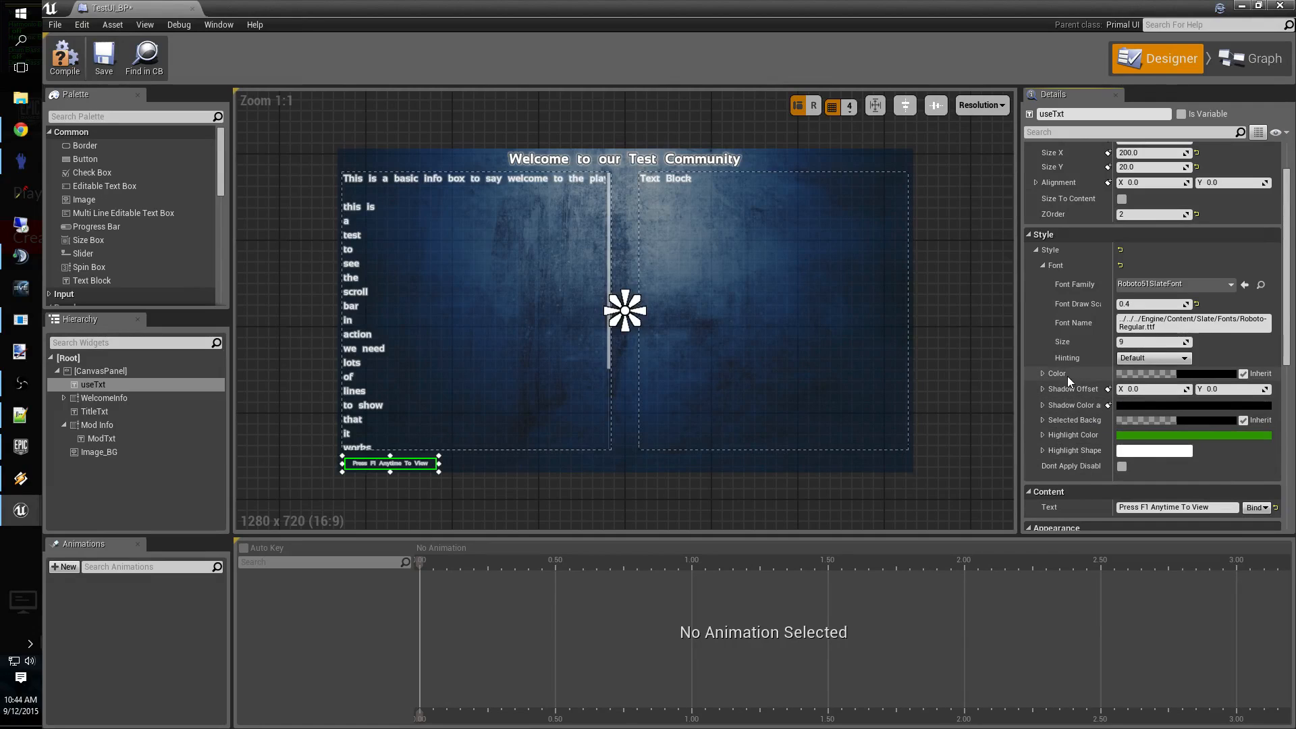
Try a green hue for the Color setting in useTxt's style.
left_click(1043, 373)
left_click(1043, 374)
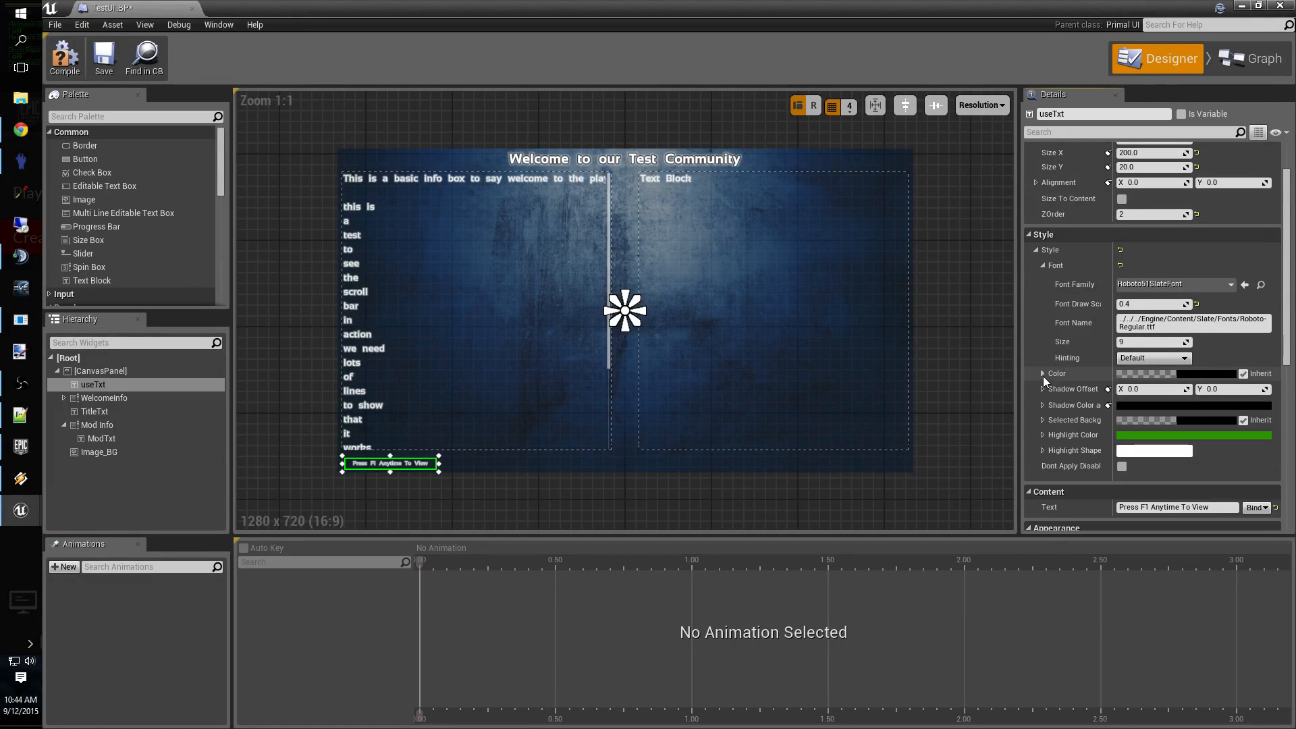
left_click(1227, 376)
left_click_drag(1101, 484, 1019, 582)
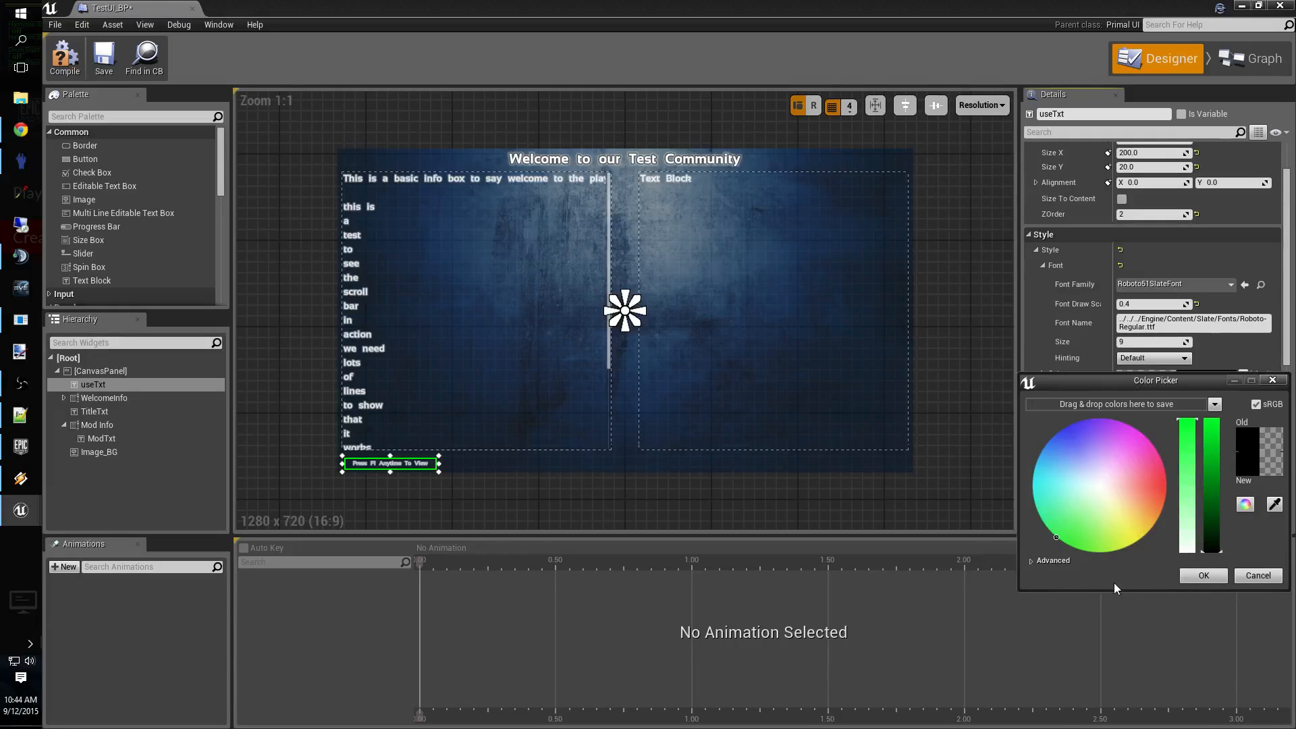
left_click(1204, 576)
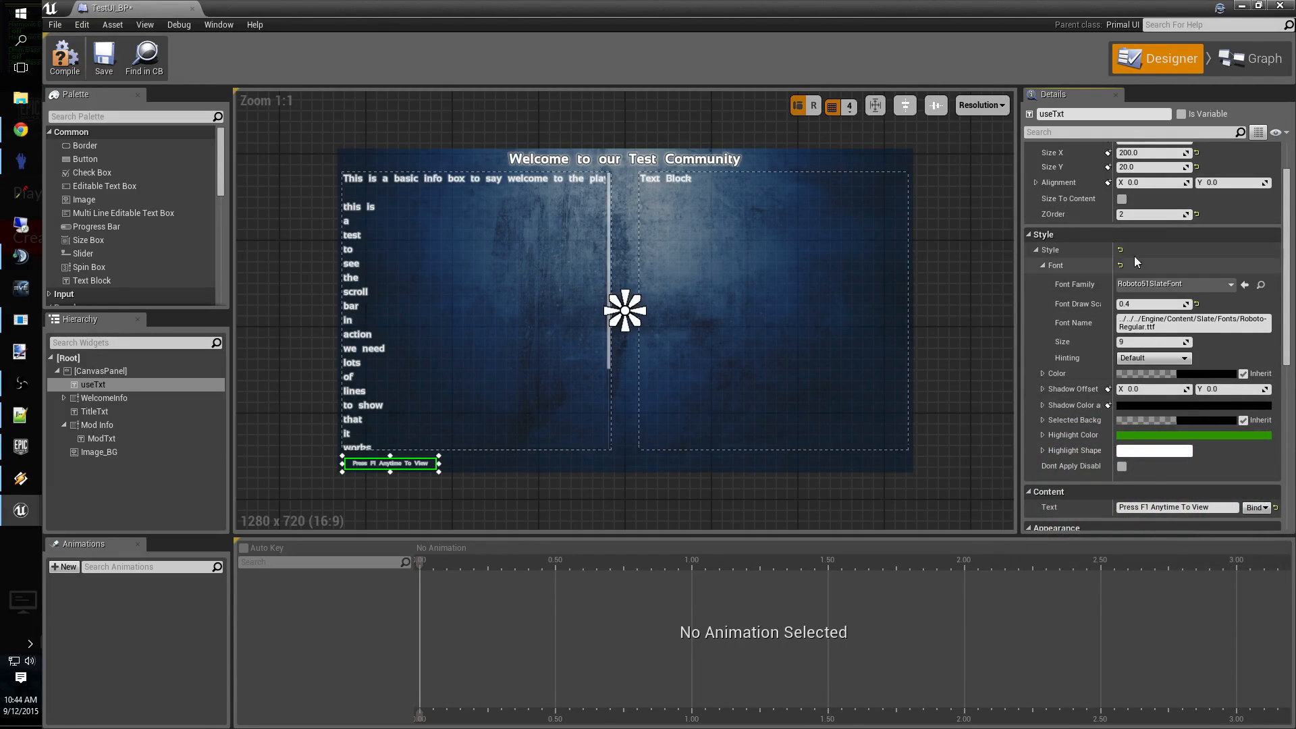
left_click(1043, 265)
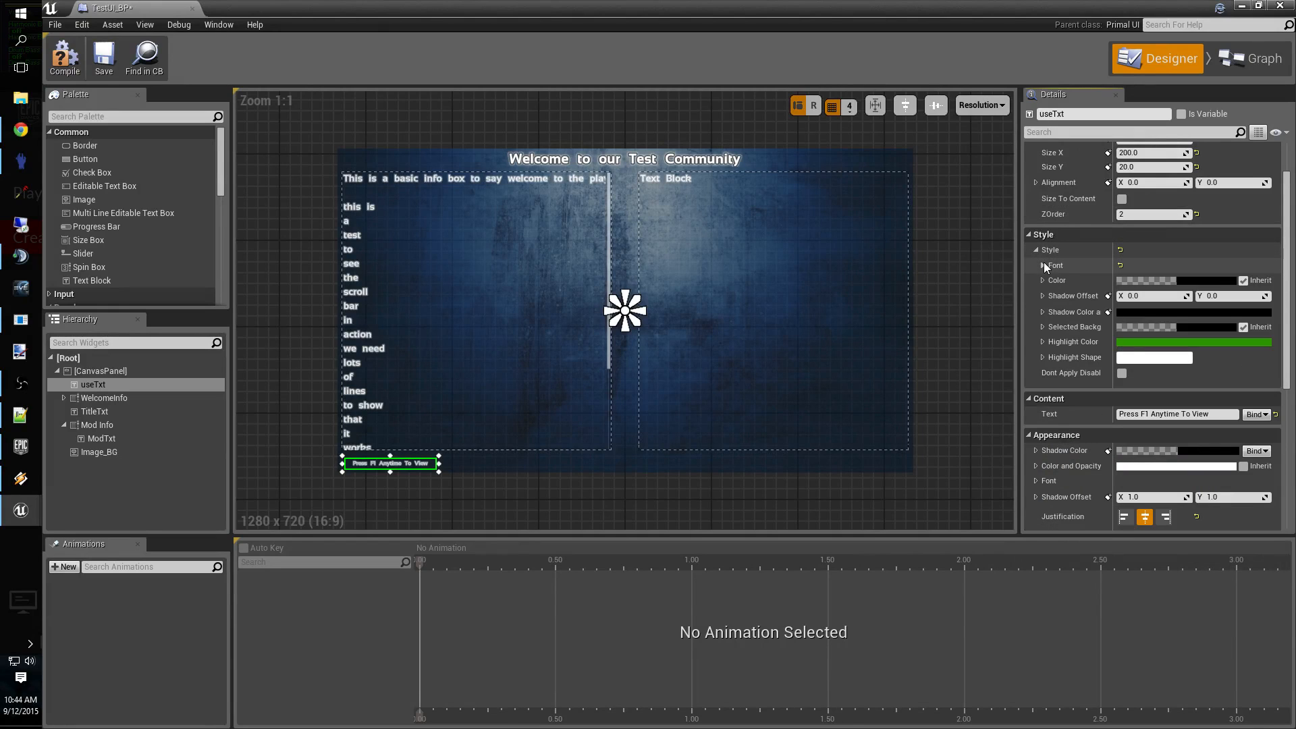
left_click(1042, 265)
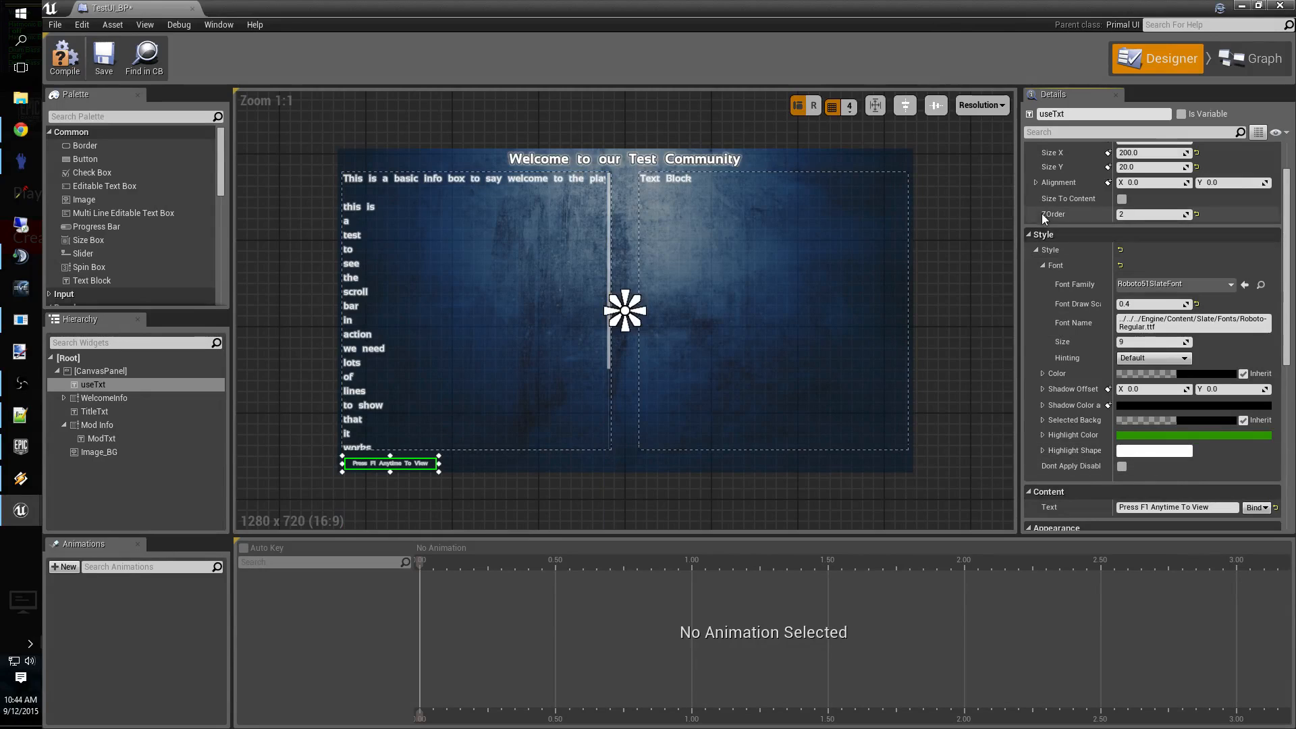
Set useTxt's Color and Opacity to a bright green on the color wheel and deselect the text.
scroll(1122, 344, "down", 5)
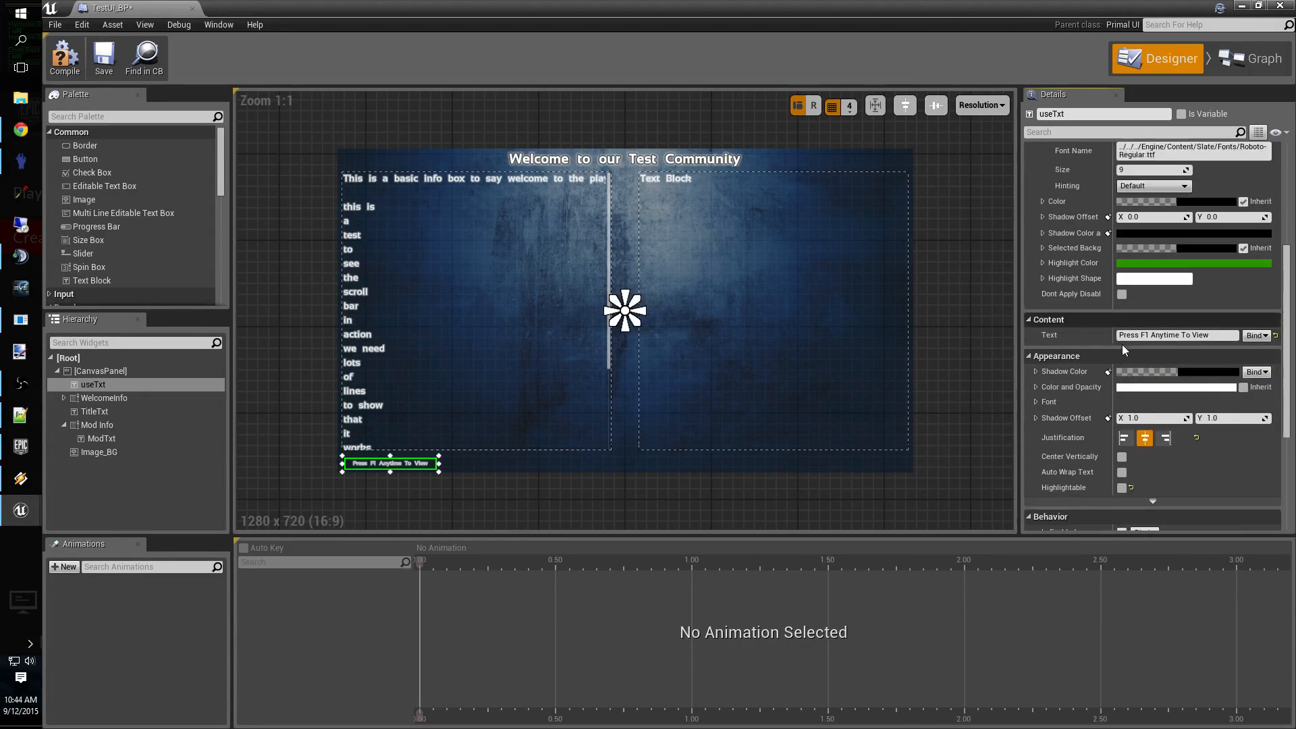
left_click(1137, 322)
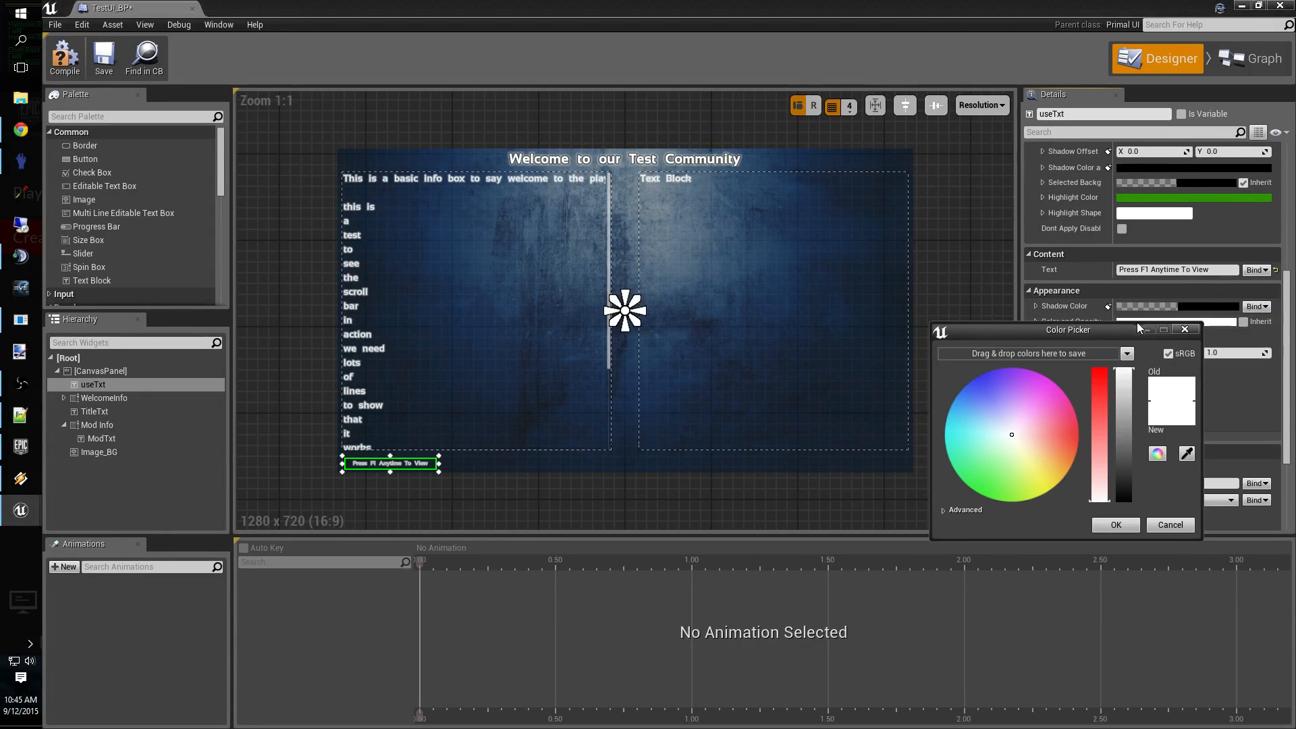
left_click_drag(1010, 438, 963, 488)
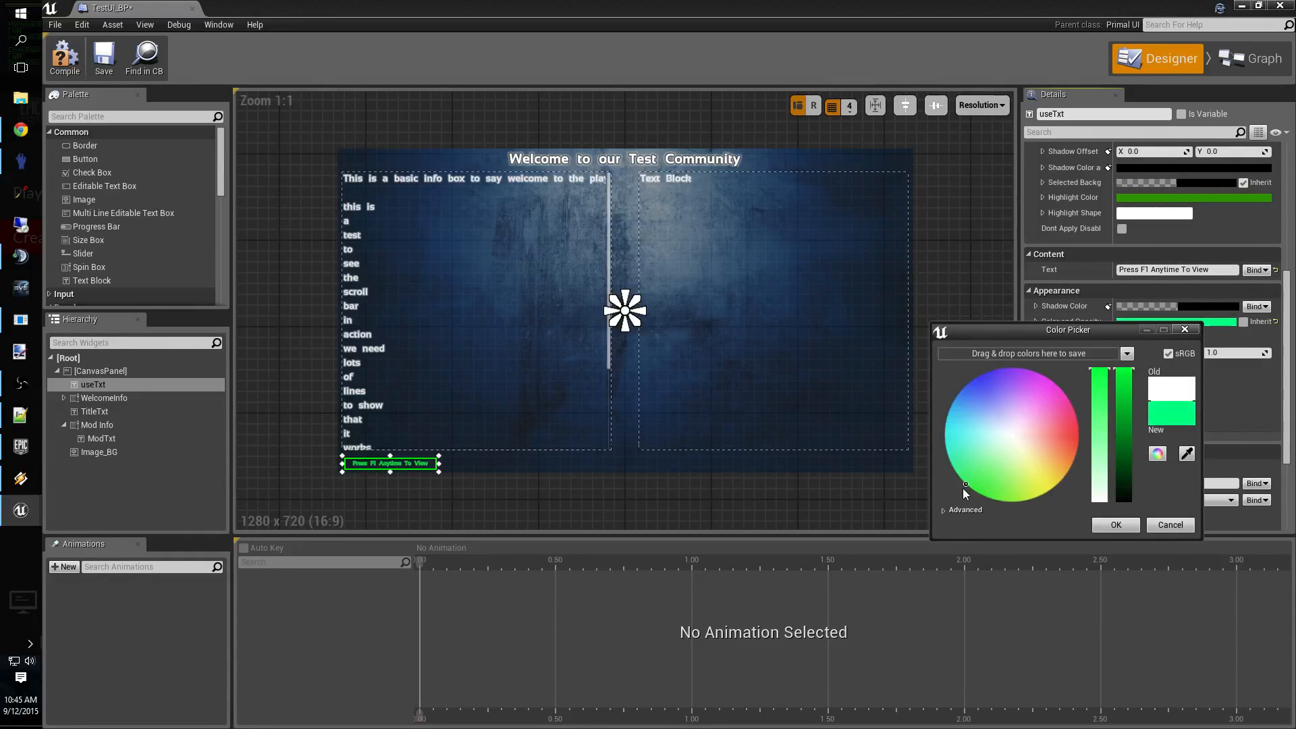
left_click(1115, 525)
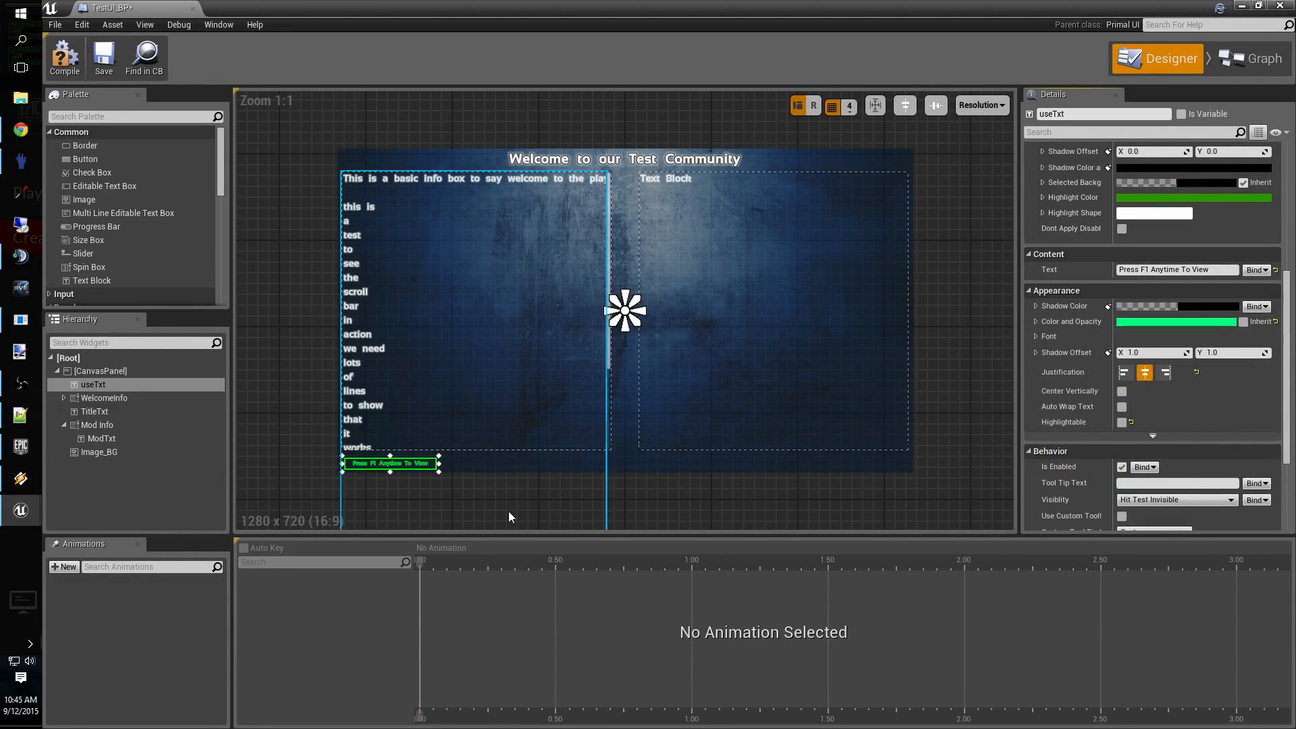
left_click(351, 497)
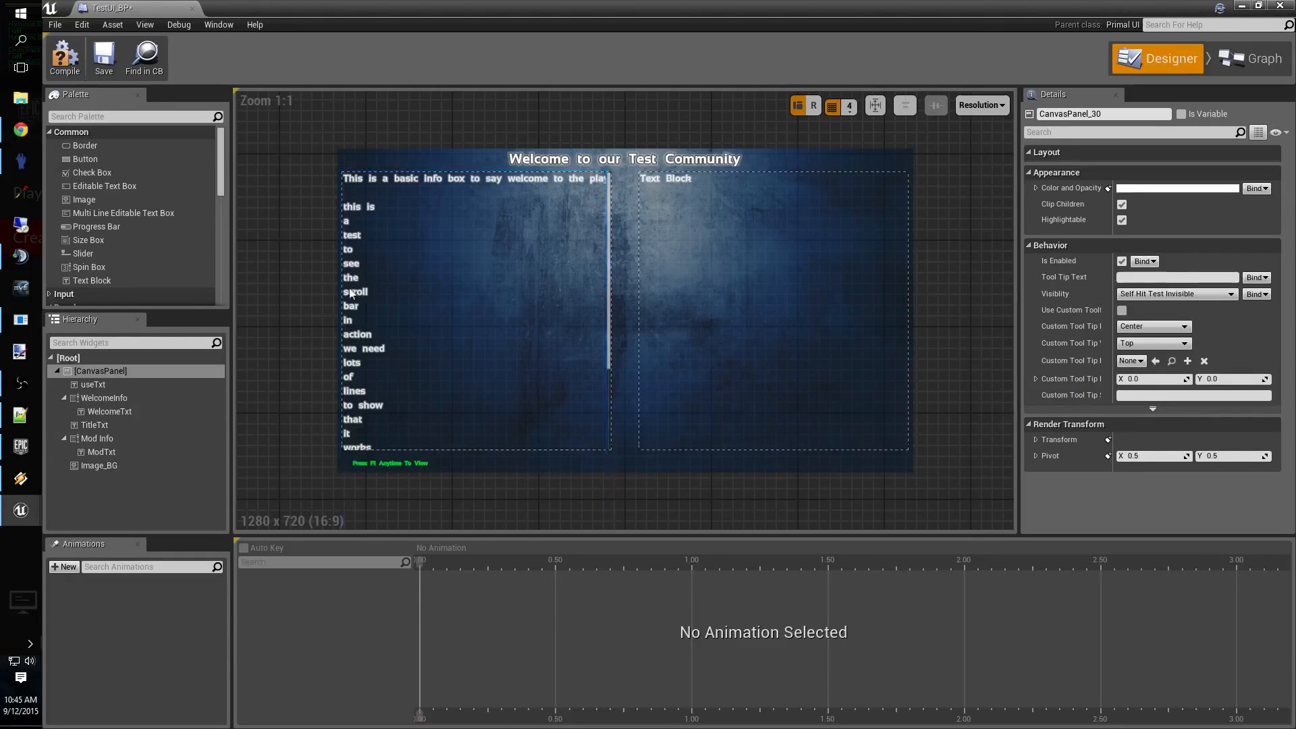
Enable Auto Wrap Text and disable Highlightable for WelcomeTxt.
left_click(543, 326)
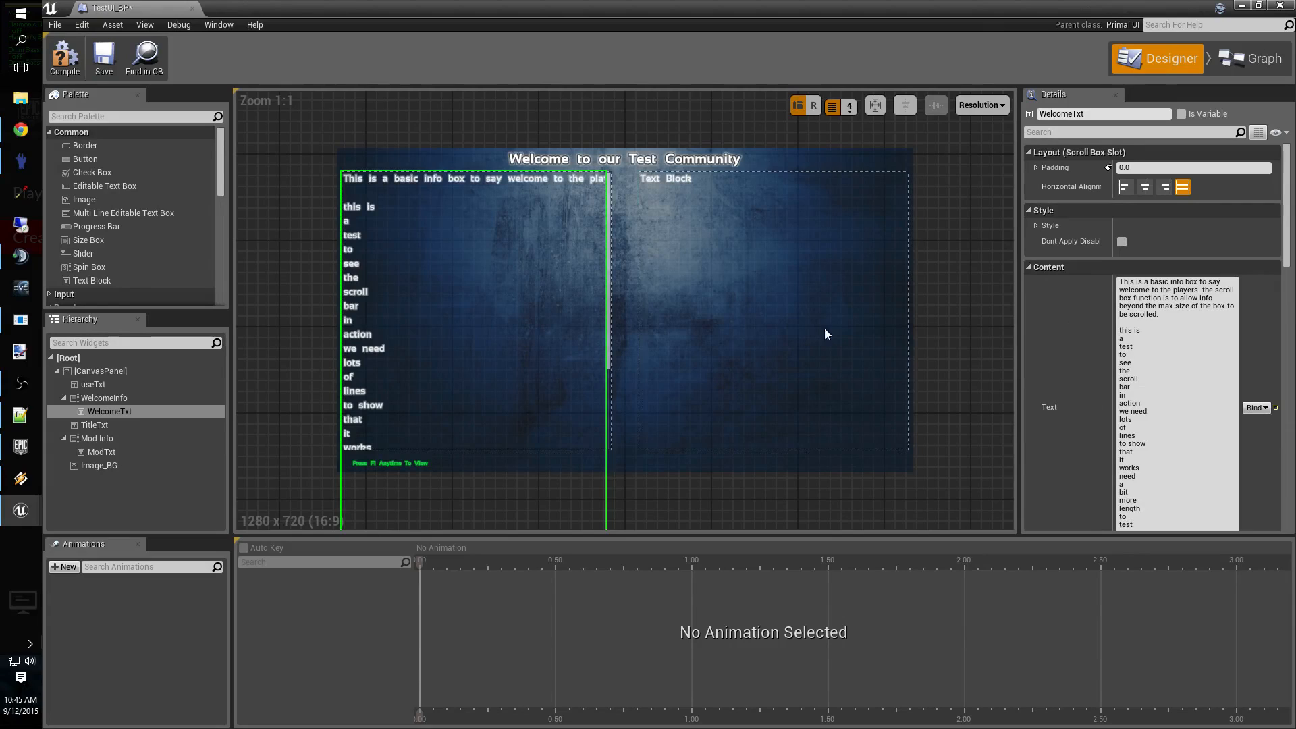
scroll(1106, 294, "down", 5)
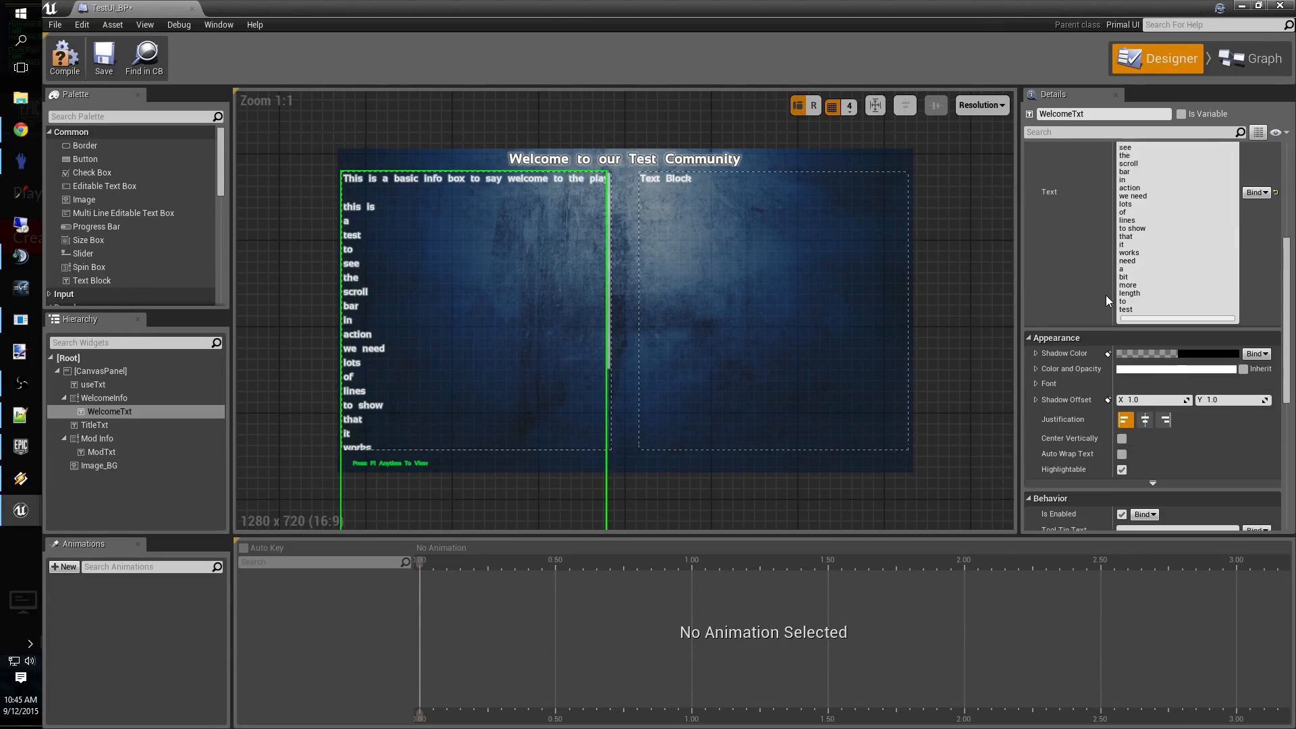
scroll(1106, 295, "down", 1)
left_click(1122, 432)
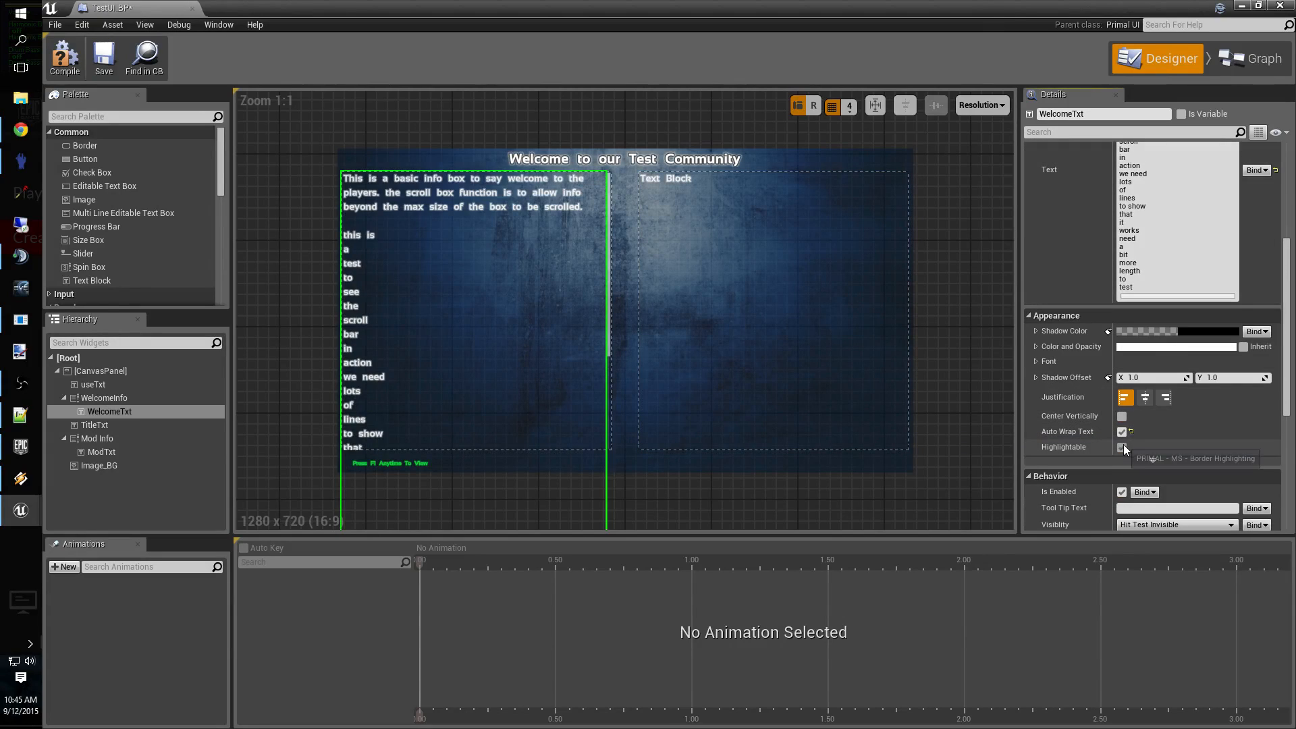
left_click(1121, 447)
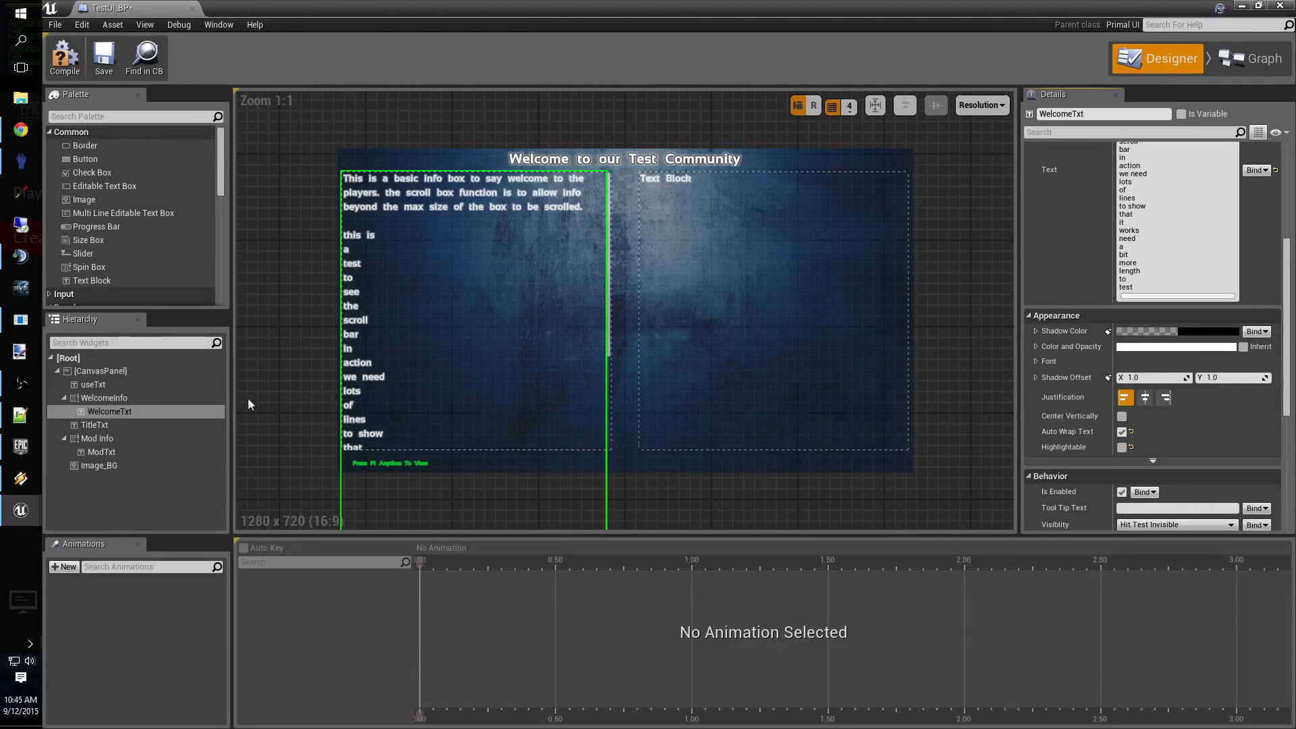
left_click(966, 324)
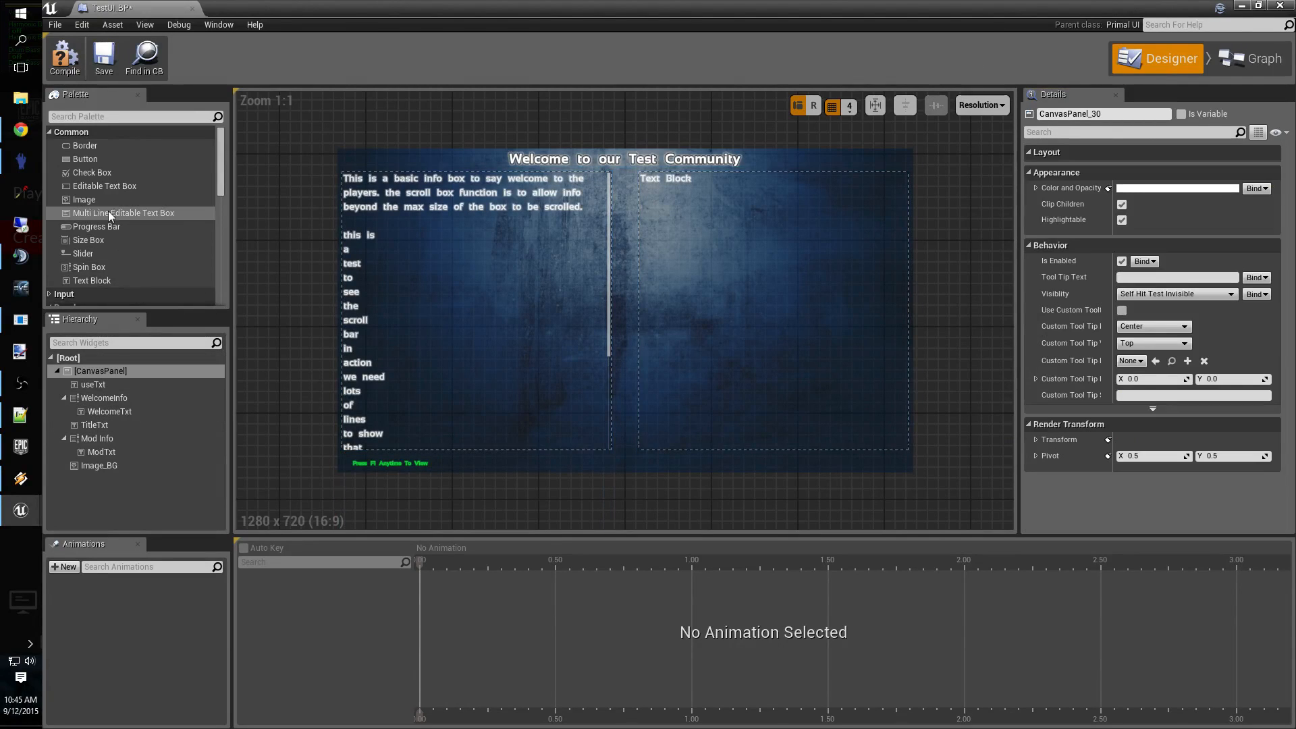
Add a Button to the CanvasPanel and rename it Button_Close.
left_click_drag(99, 156, 115, 372)
left_click(108, 469)
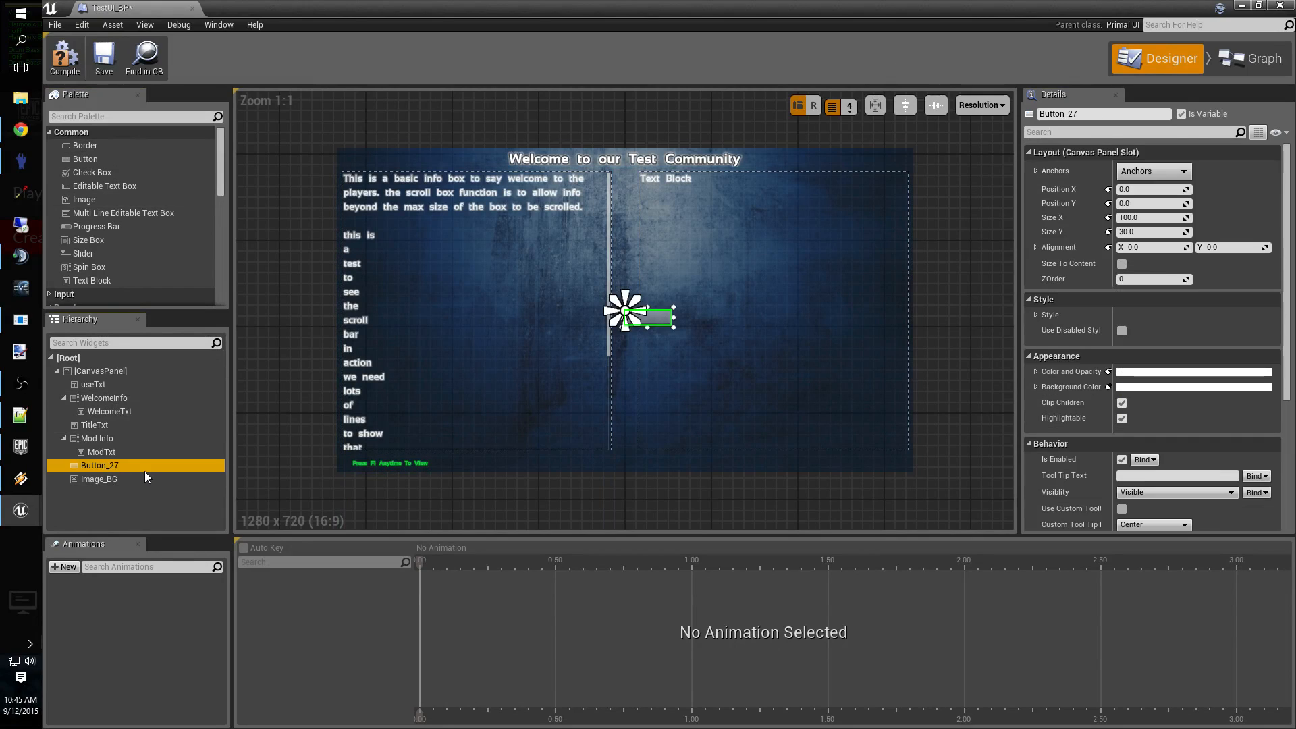
double_click(135, 471)
left_click(136, 470)
key("BackSpace")
key("BackSpace")
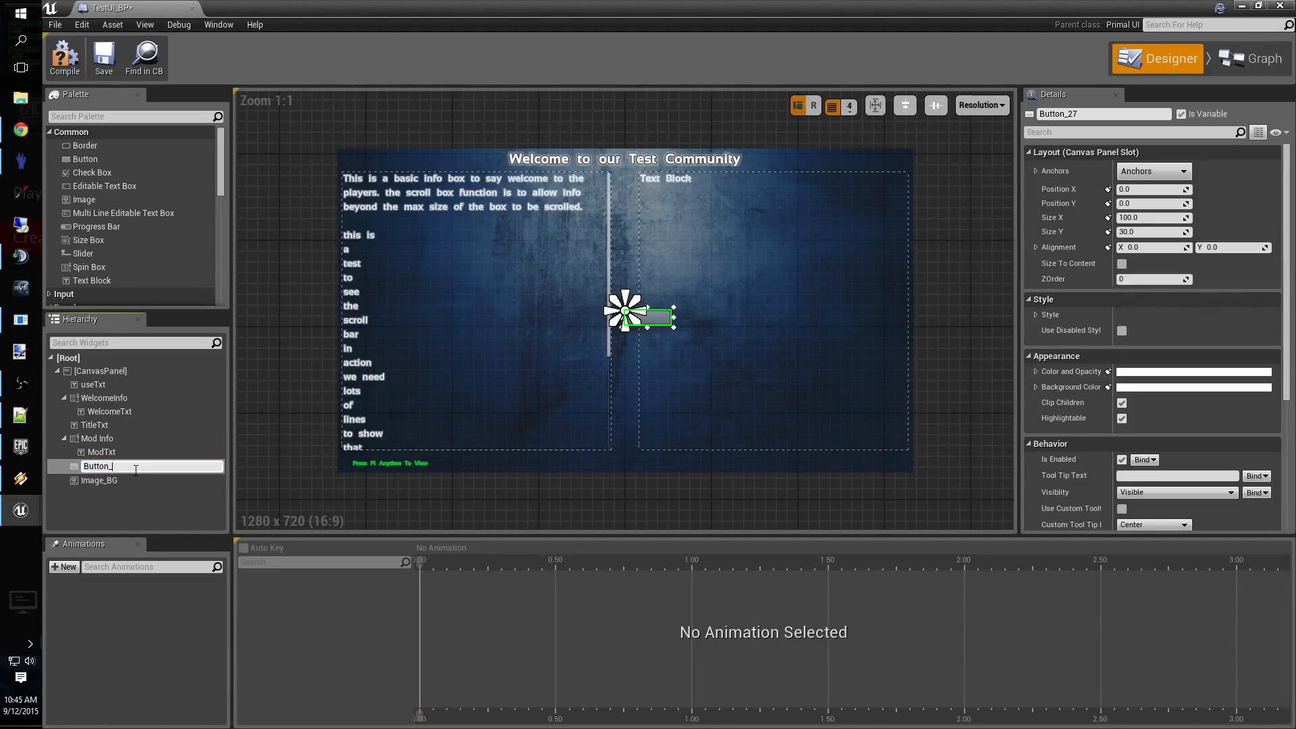
type("Close")
key("Return")
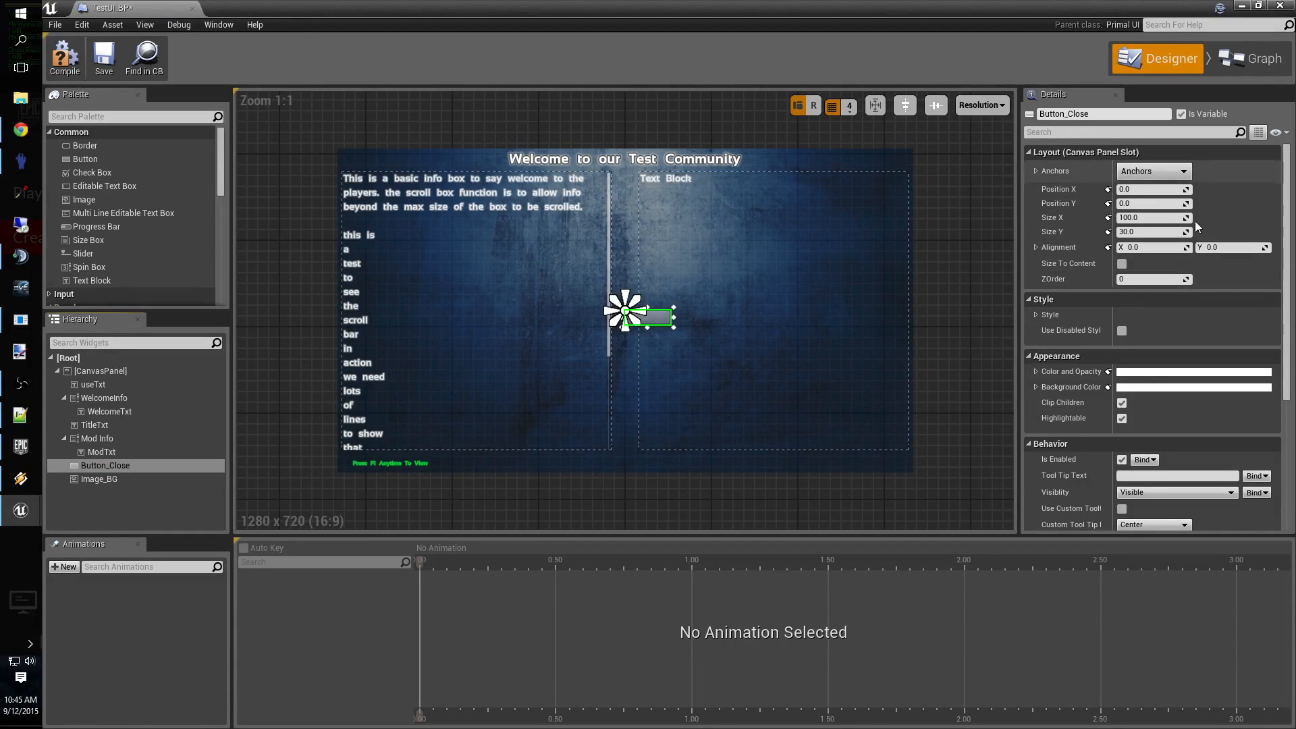
Set Button_Close's Size Y to 40 and its Position X to -50.
left_click(1139, 231)
type("40")
key("Return")
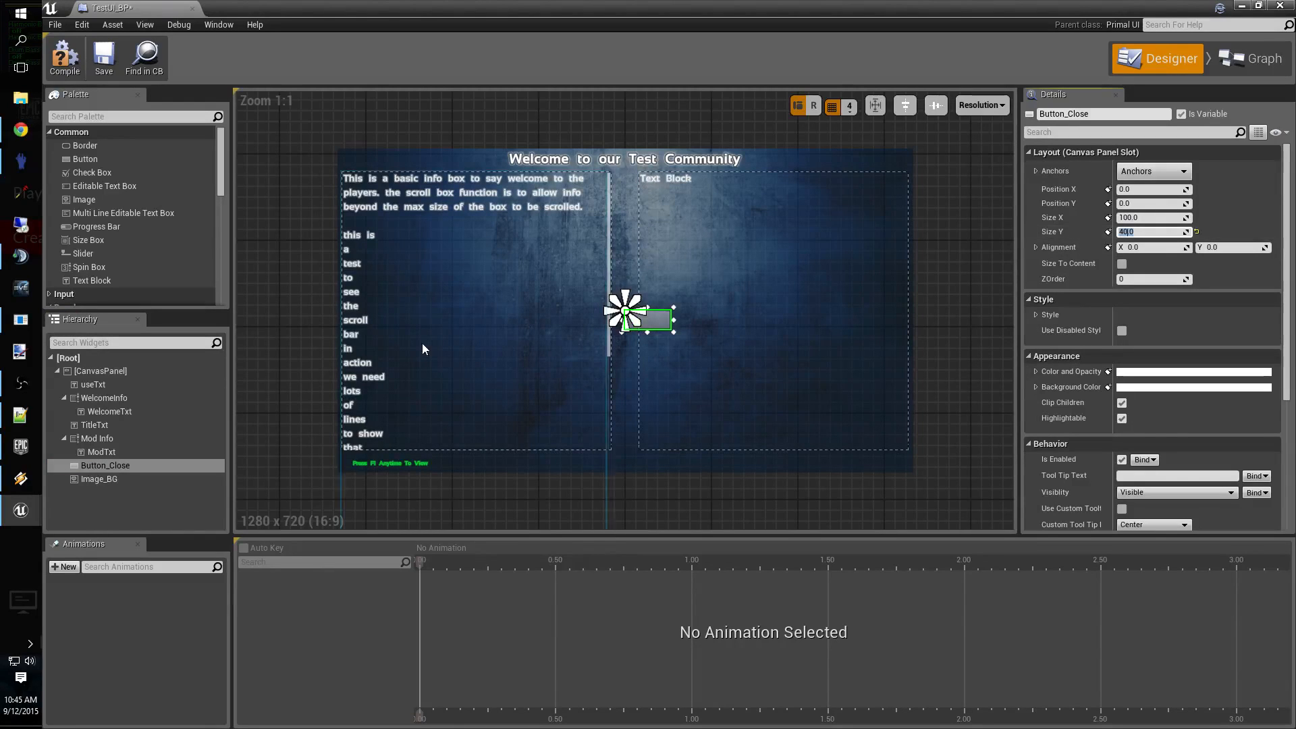
left_click(1134, 189)
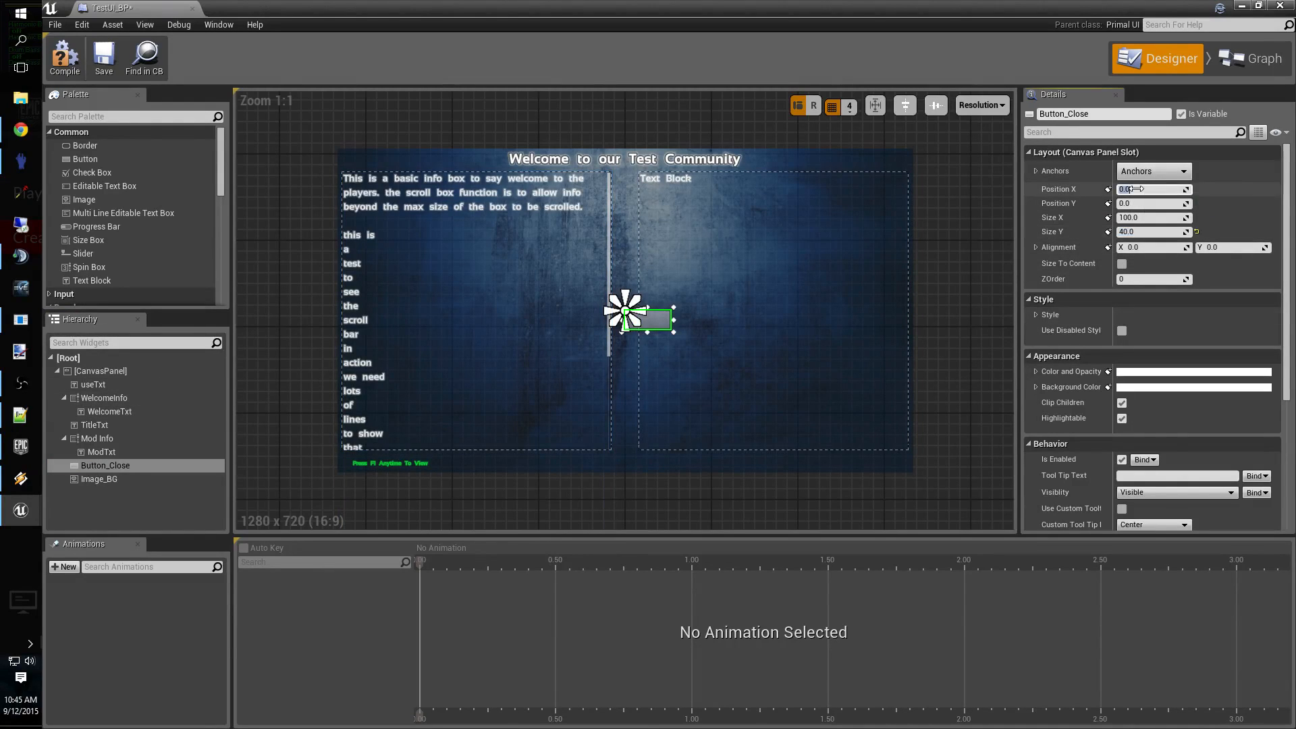
type("-50")
key("Return")
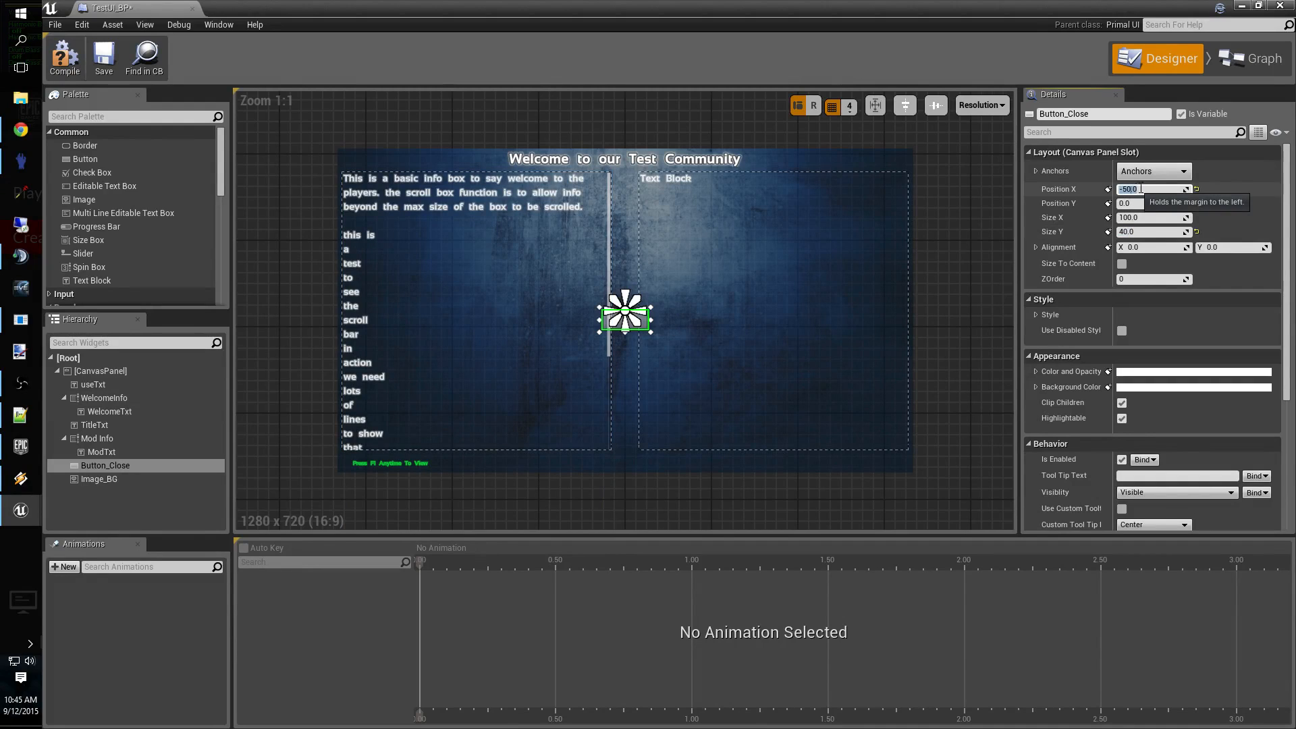
Lower Button_Close to the canvas's bottom edge, trying Position Y 330 and settling on 315.
left_click(1135, 204)
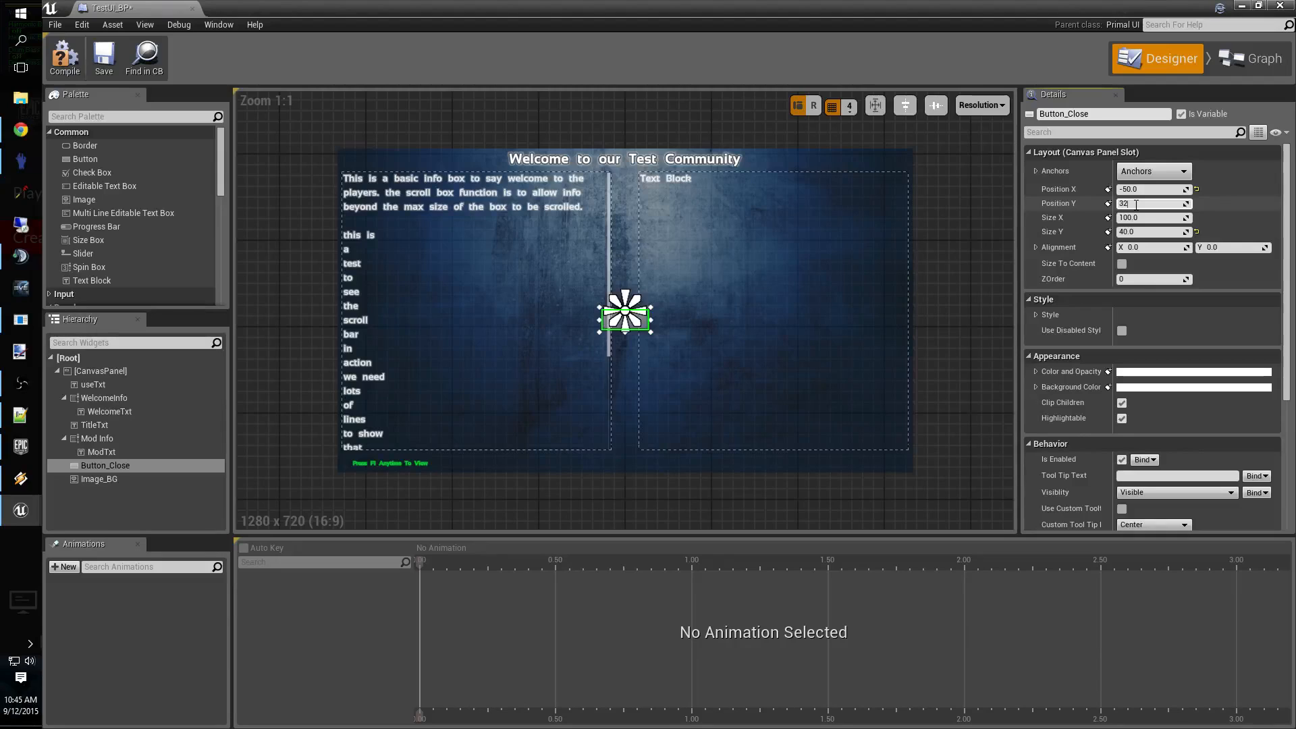
type("330")
key("Return")
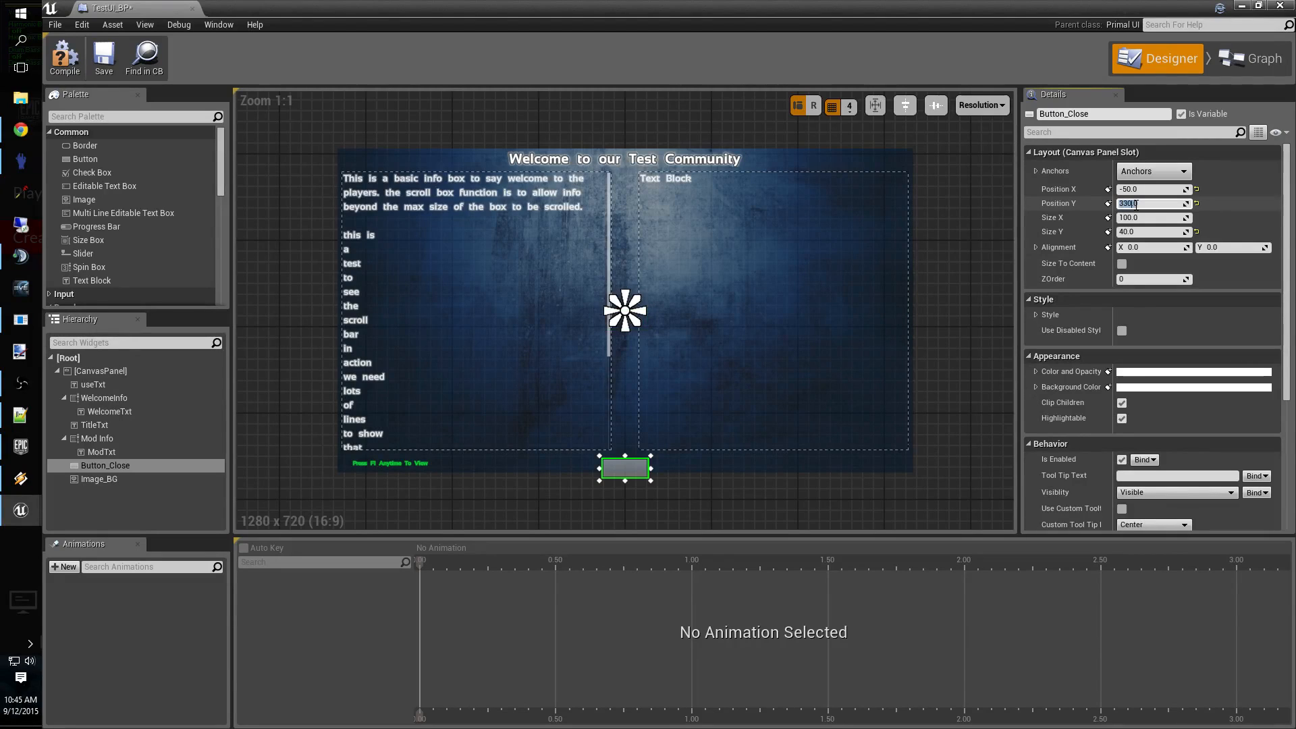
key("Return")
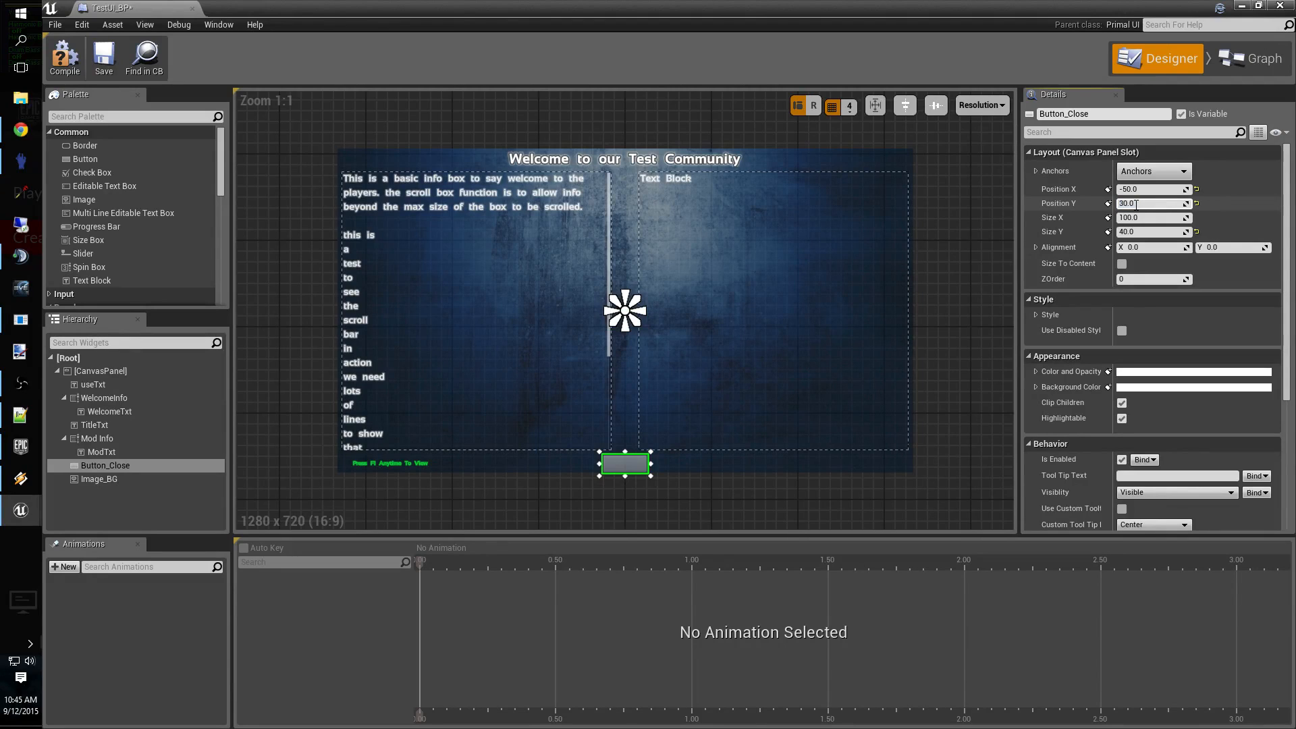
type("315")
key("Return")
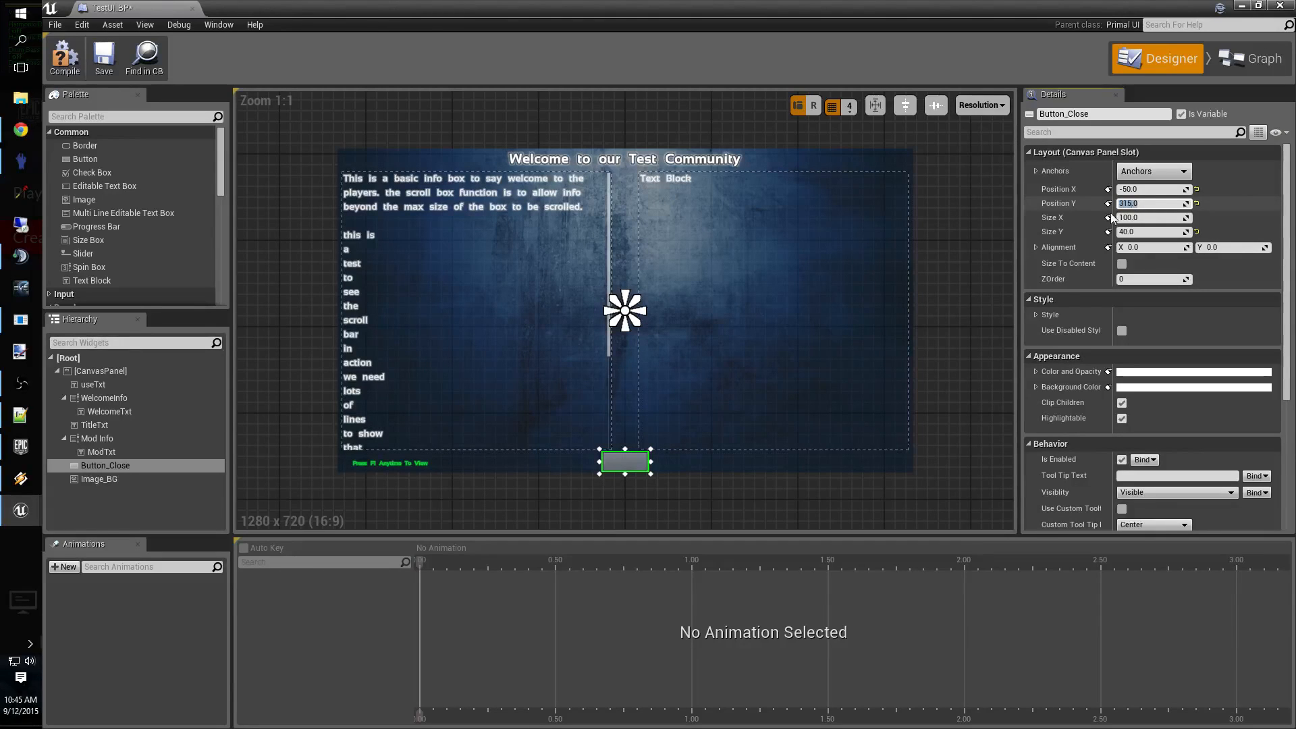
left_click(722, 507)
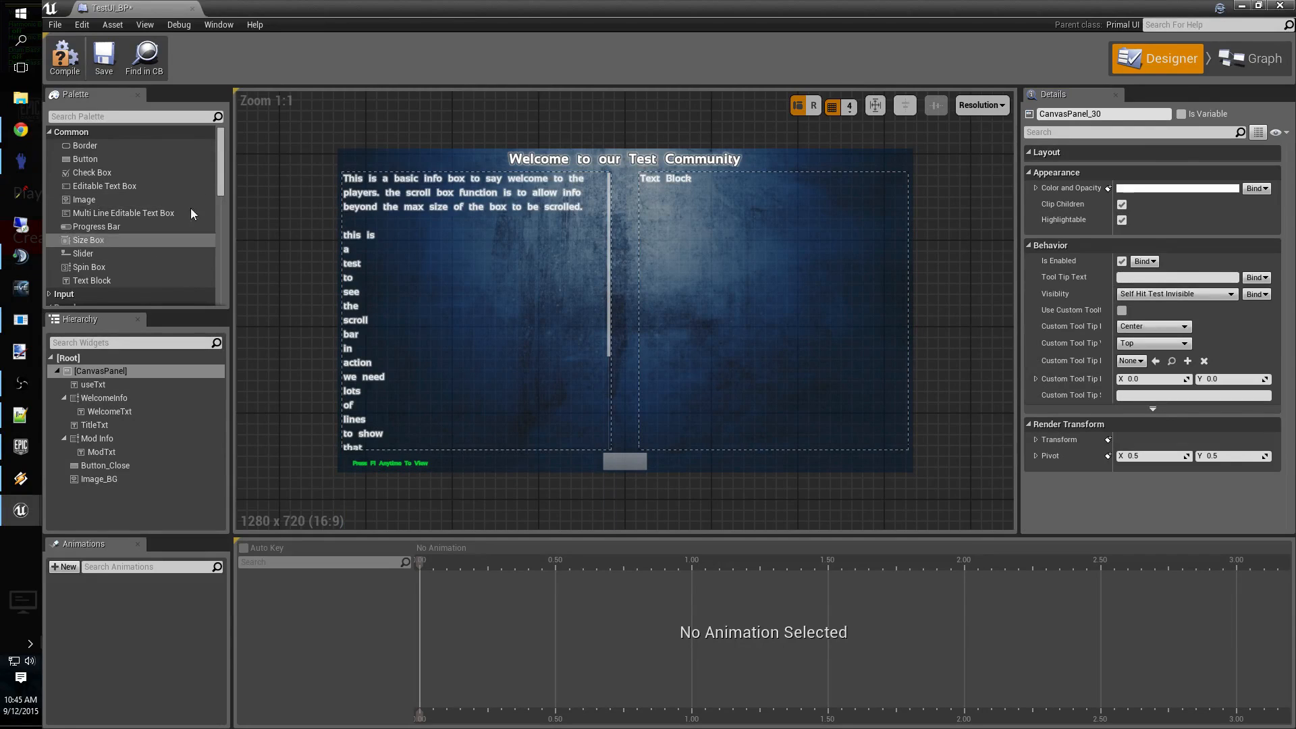
Add a Text Block inside Button_Close and rename it CloseTxt.
left_click_drag(104, 278, 110, 469)
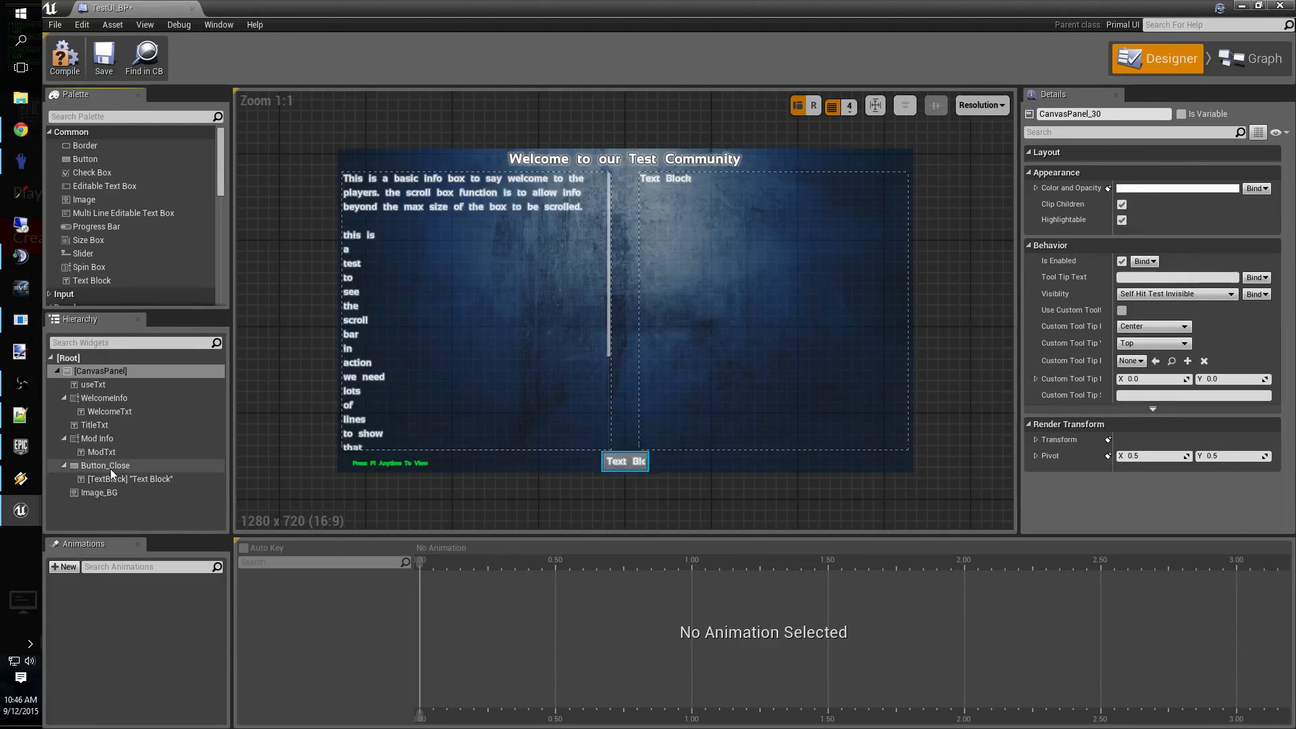
left_click(108, 475)
left_click(141, 481)
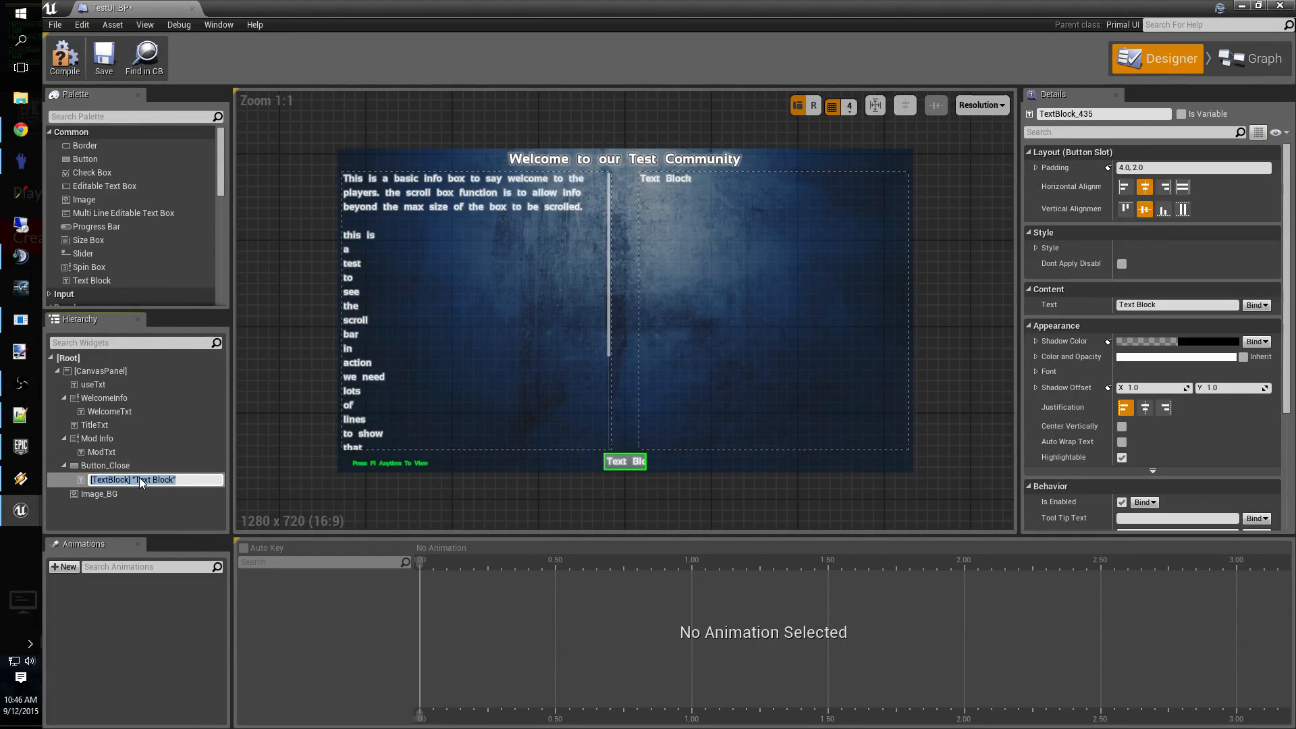
type("CloseTxt")
key("Return")
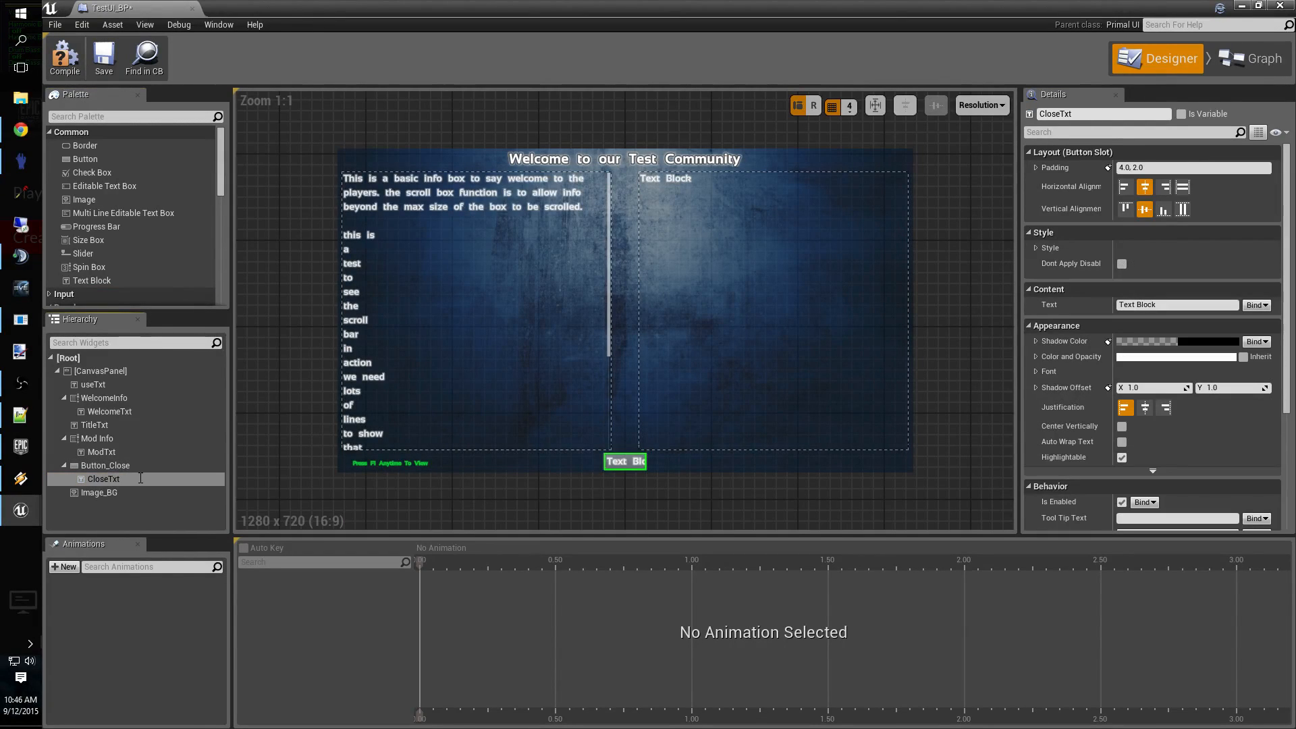
Set CloseTxt's displayed text to "Close".
left_click(1147, 305)
type("Clos")
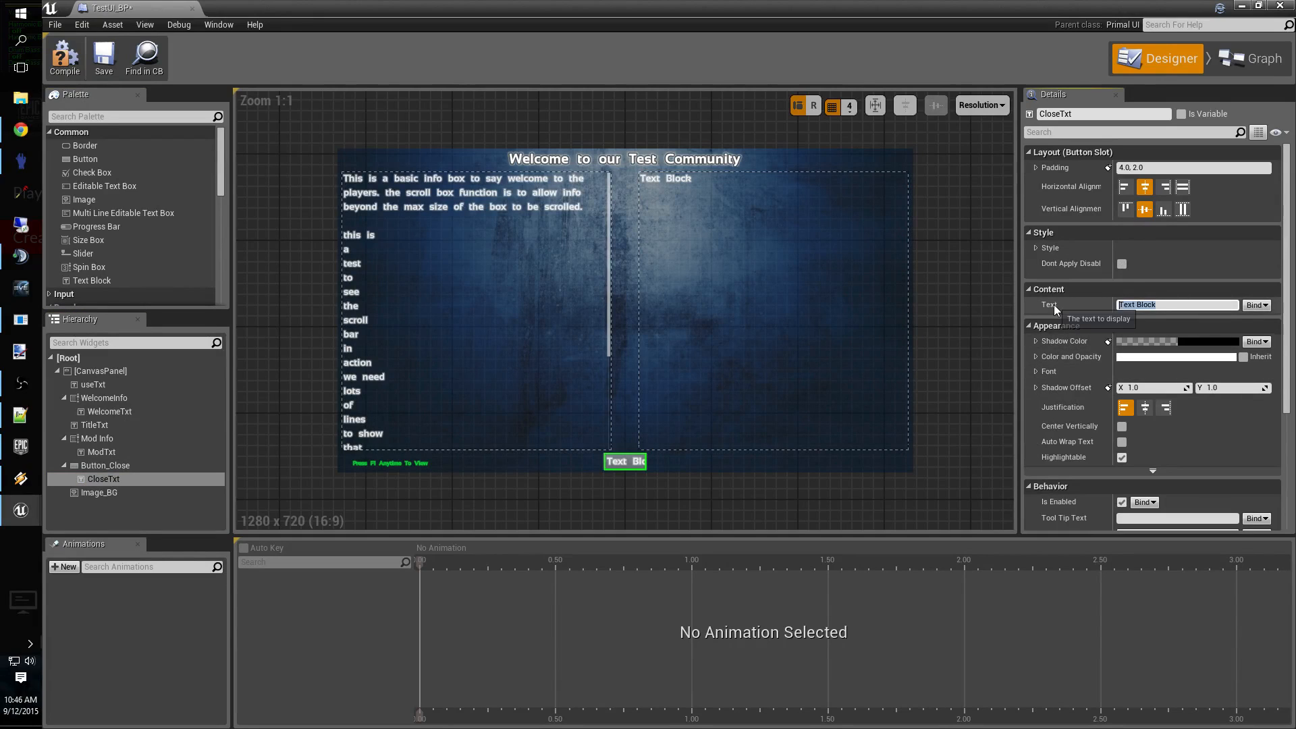
type("e")
key("Return")
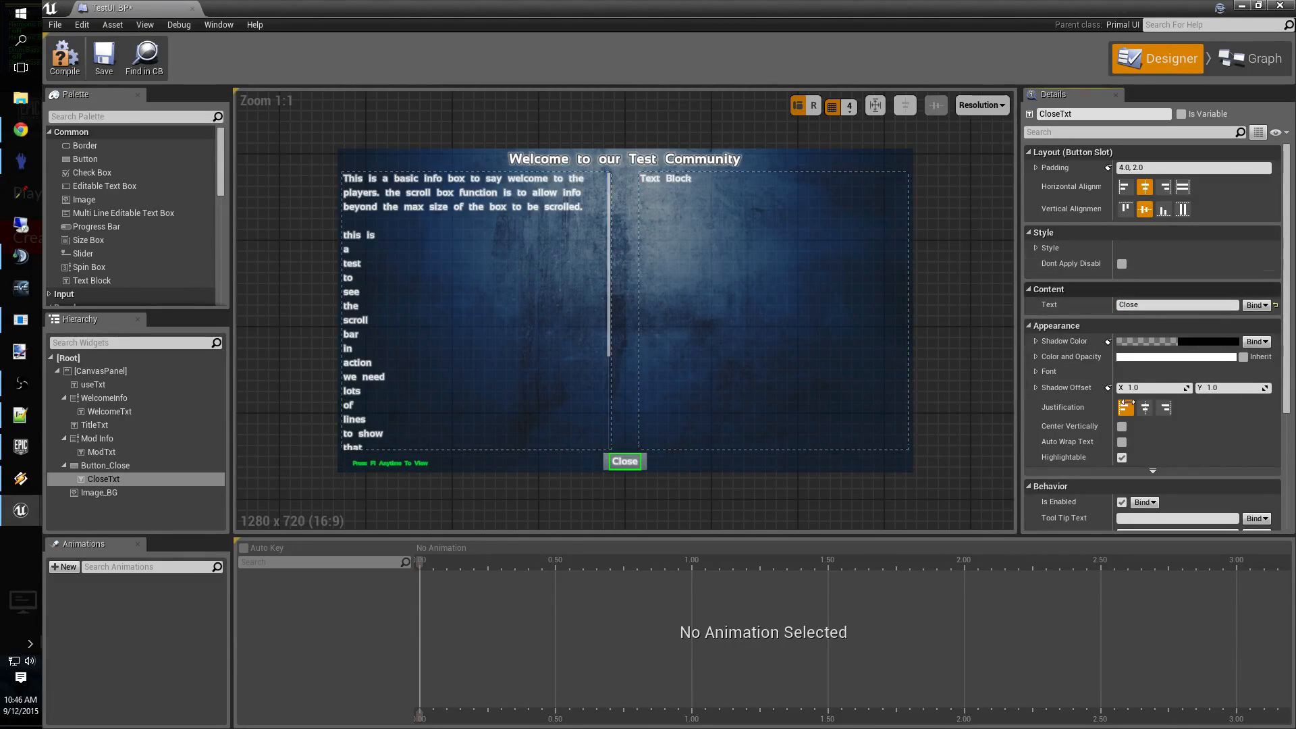
Add an OnClicked event for Button_Close to the event graph.
scroll(1194, 412, "down", 5)
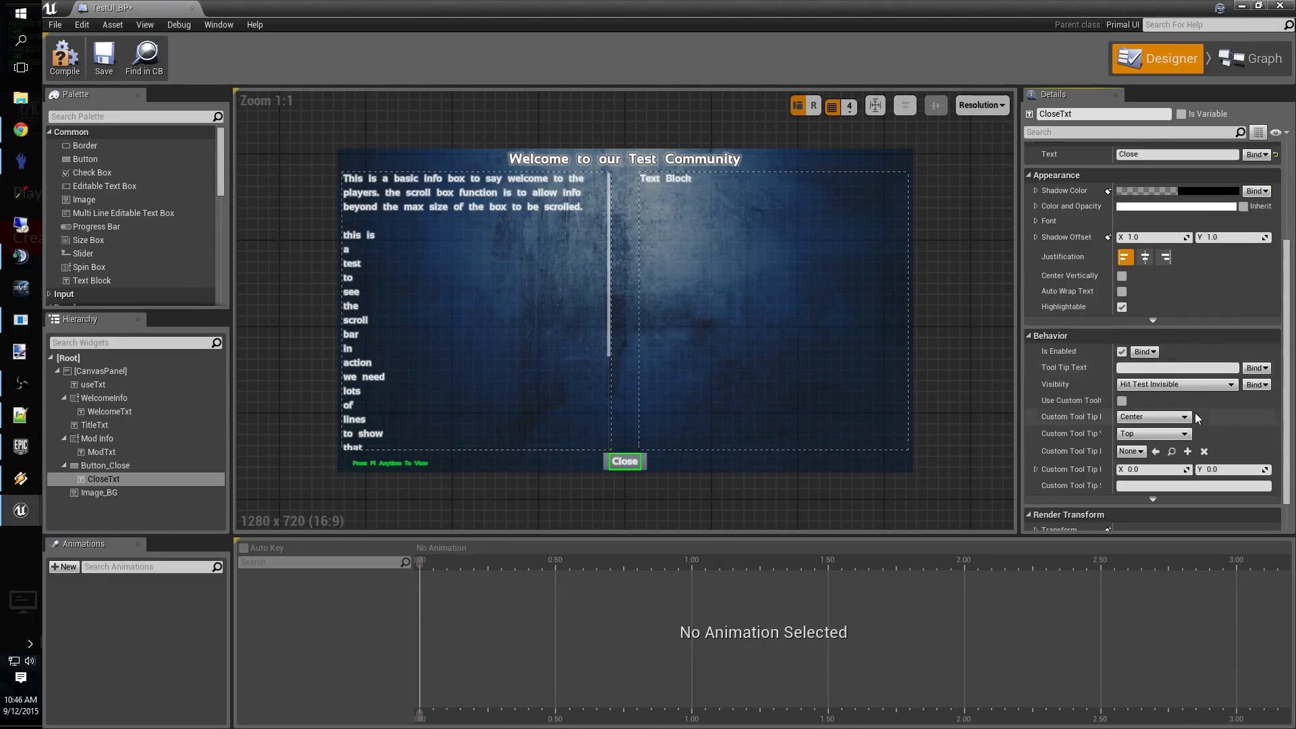
left_click(106, 465)
scroll(1124, 451, "down", 1)
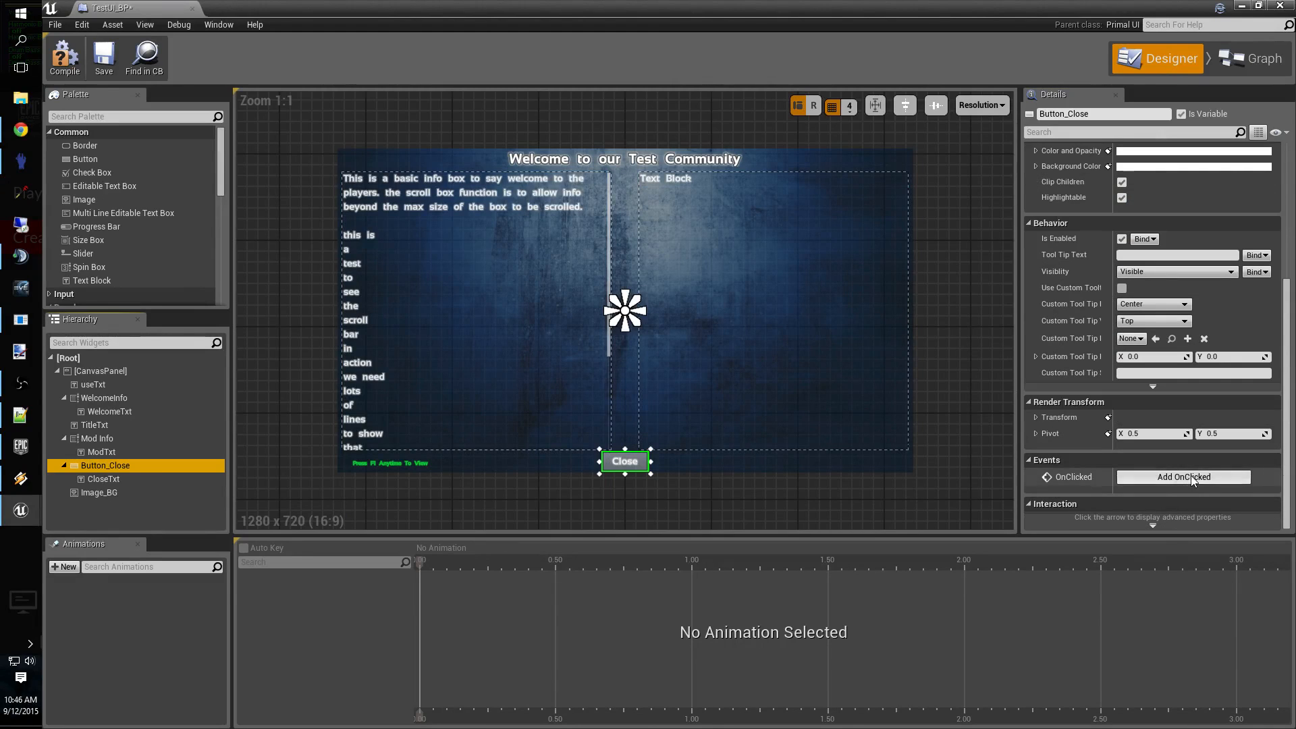
left_click(1190, 477)
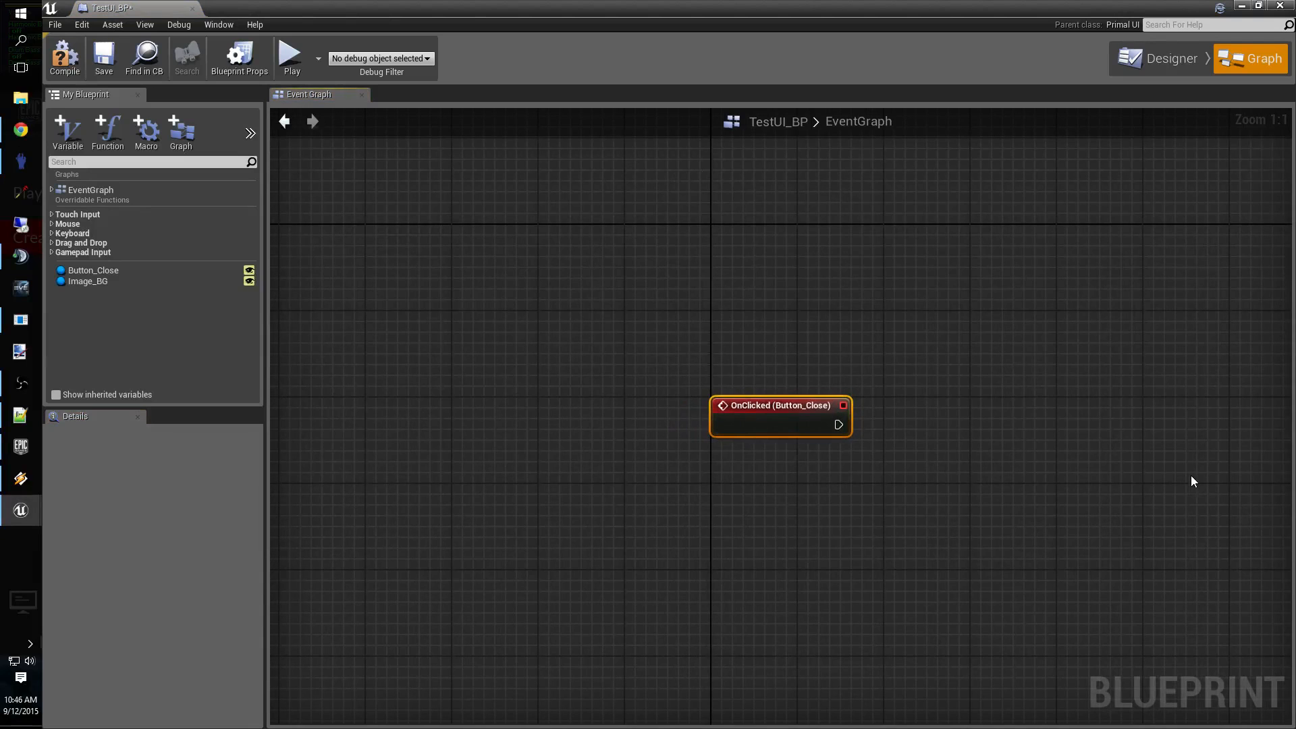
Add a Remove from Viewport node driven by the OnClicked (Button_Close) event and place it beside the event.
right_click_drag(1190, 477, 813, 344)
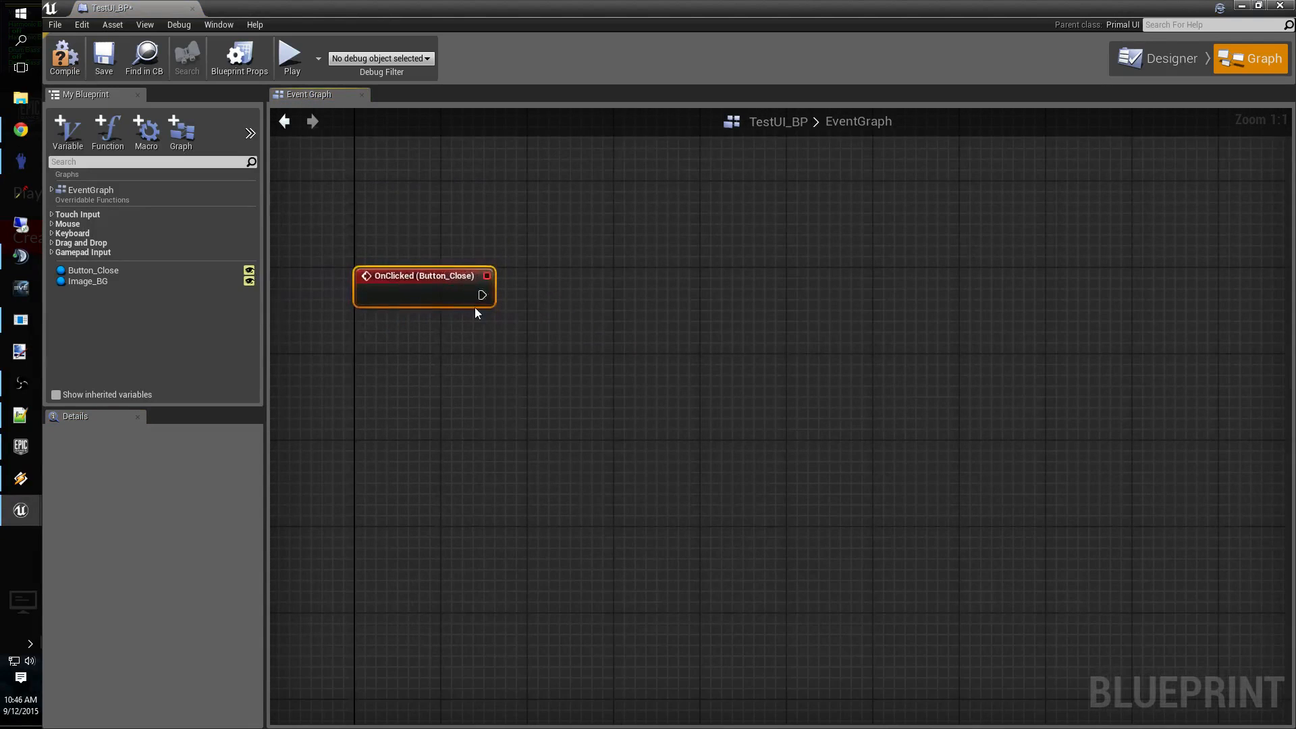
left_click_drag(482, 295, 545, 296)
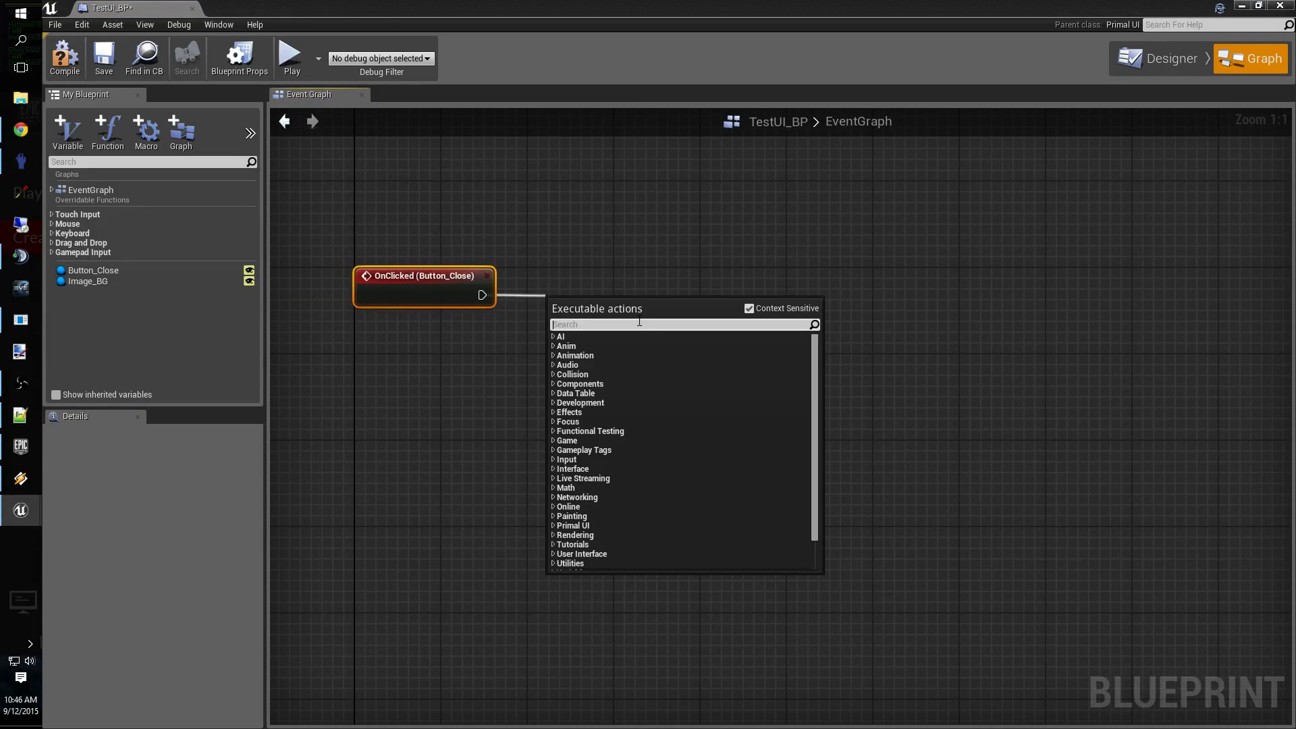
type("remove")
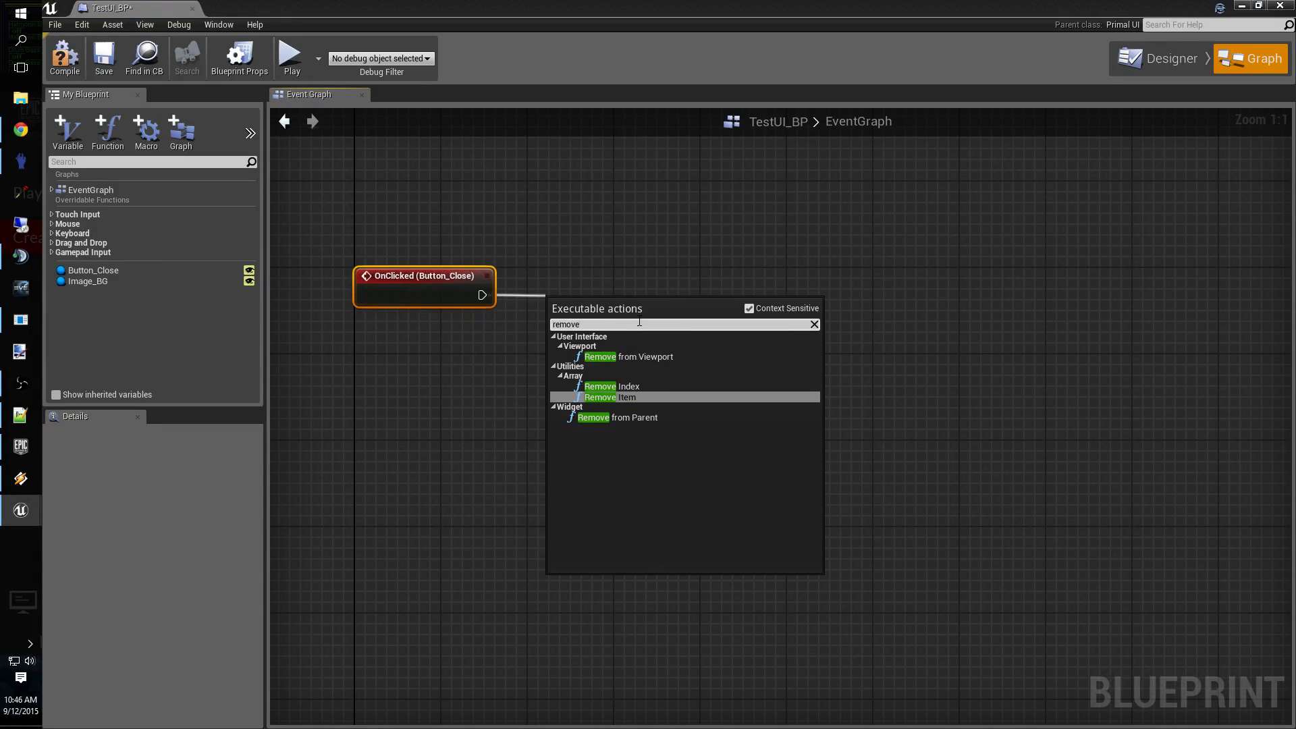
key("Down")
key("Up")
key("Up")
key("Up")
key("Up")
key("Down")
key("Return")
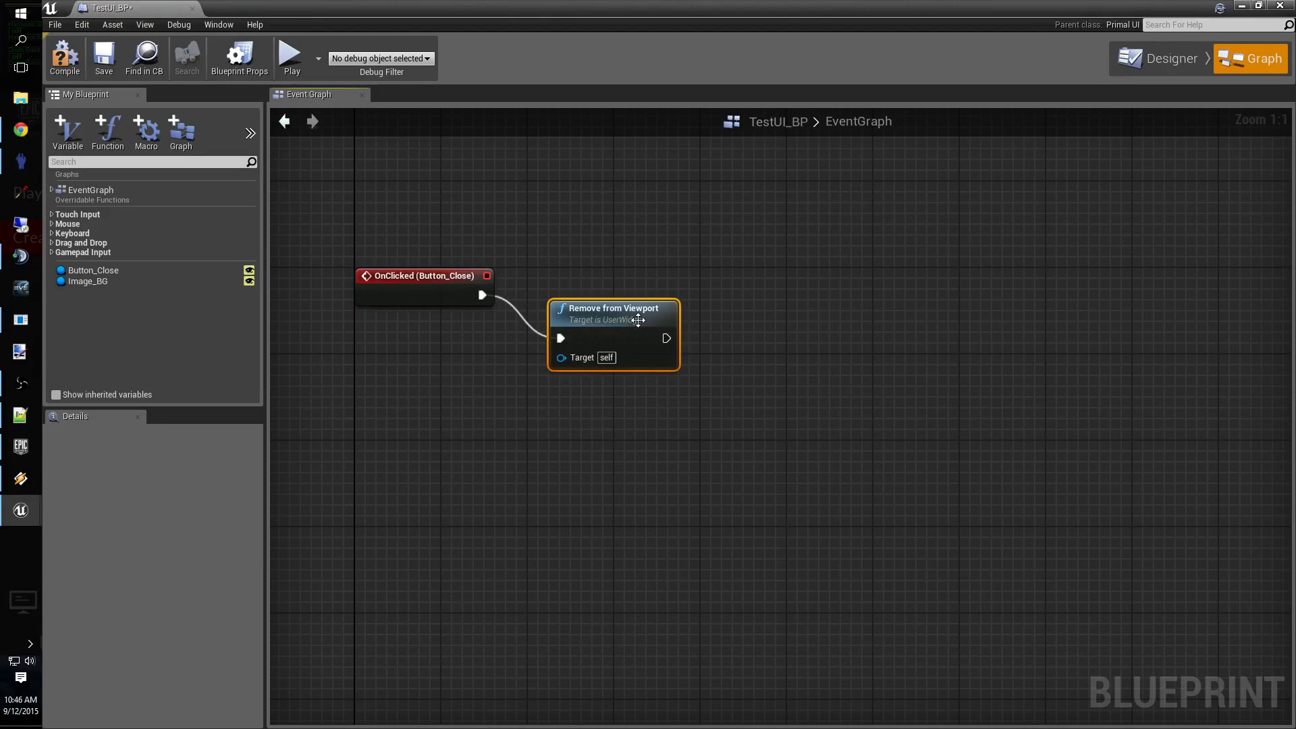
left_click_drag(638, 320, 616, 288)
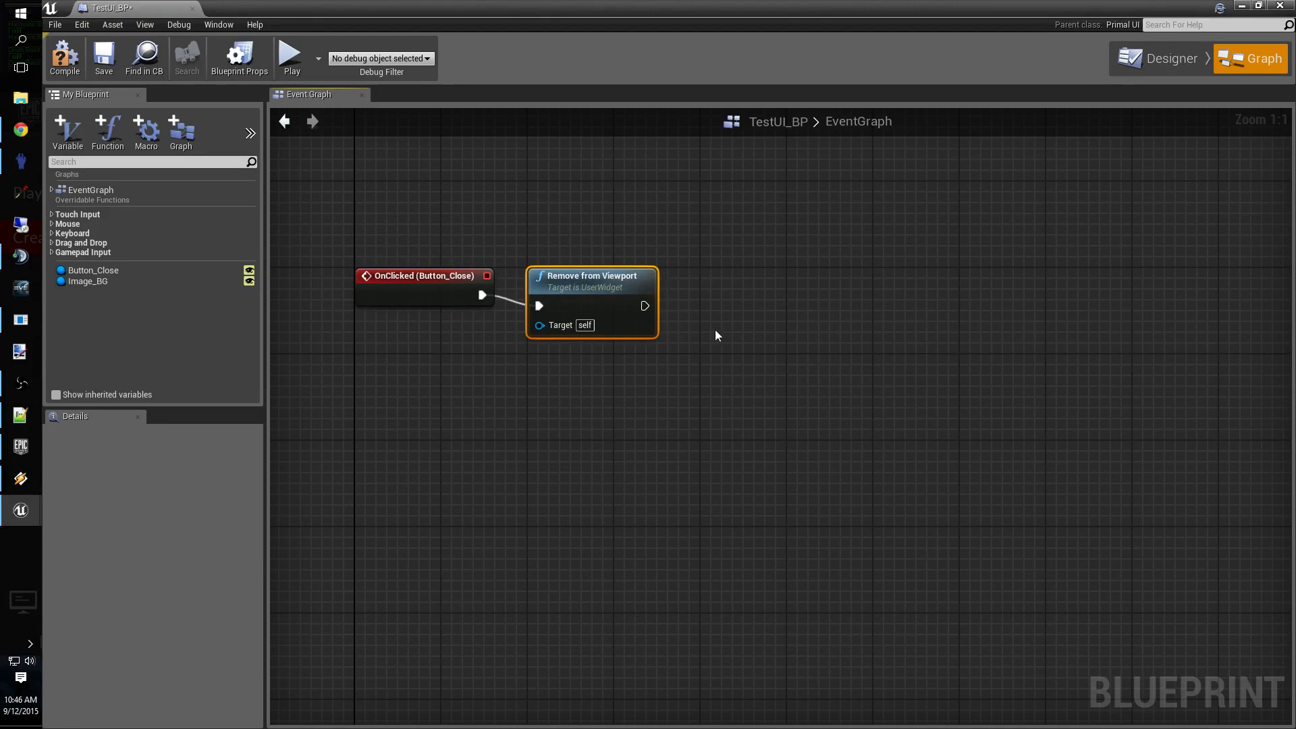
Add a Get Owning Player node below the Remove from Viewport node.
right_click(543, 396)
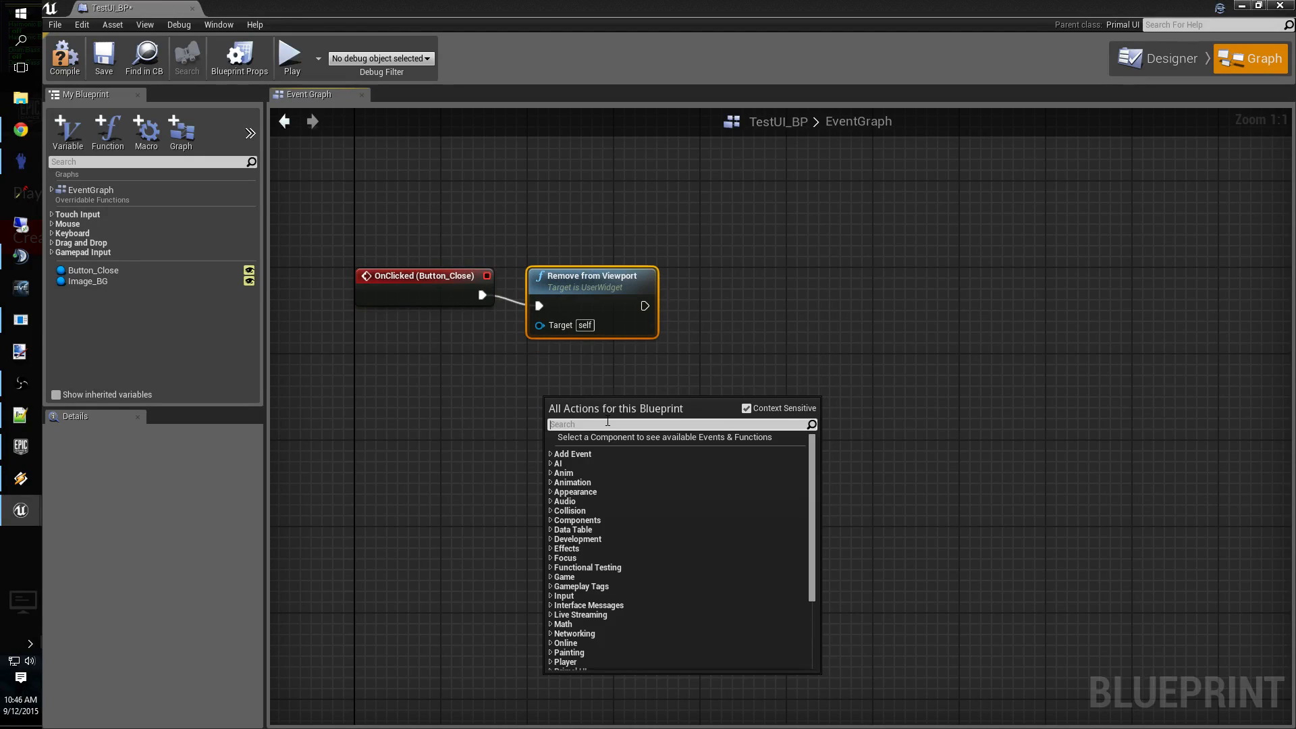
type("owning")
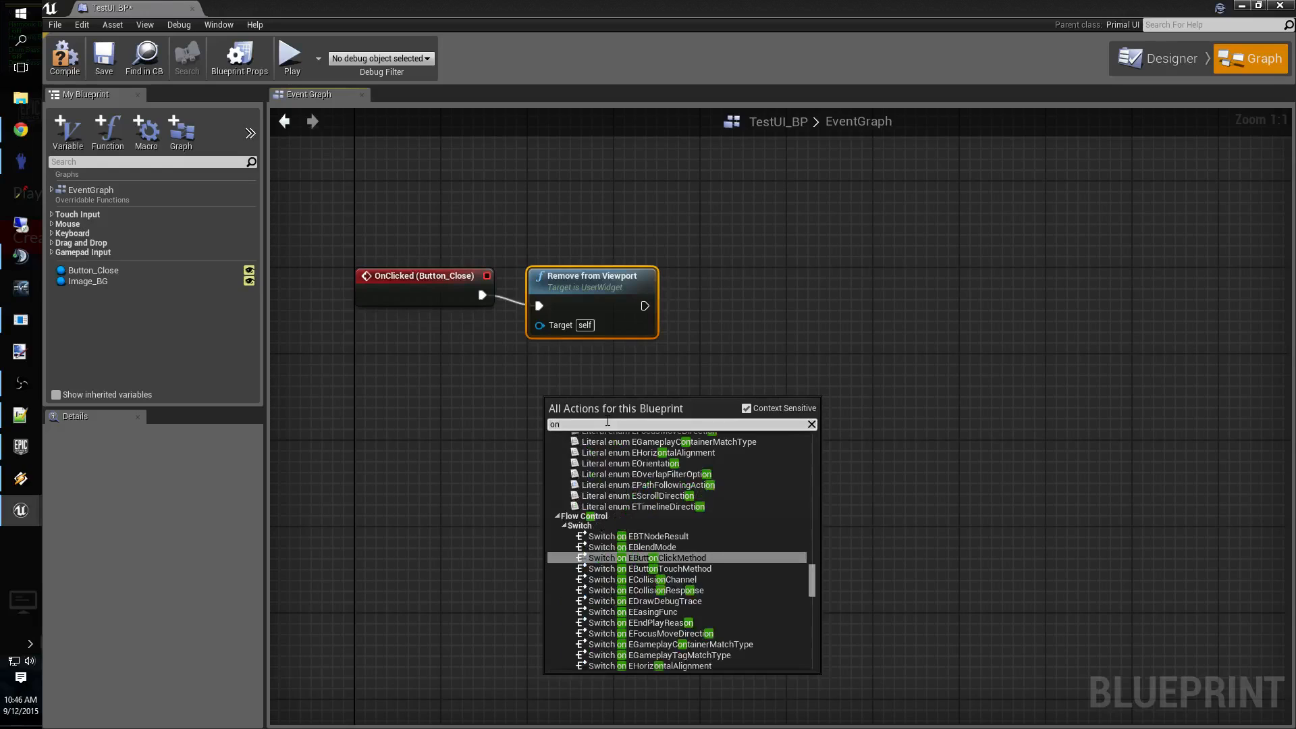
type(" co")
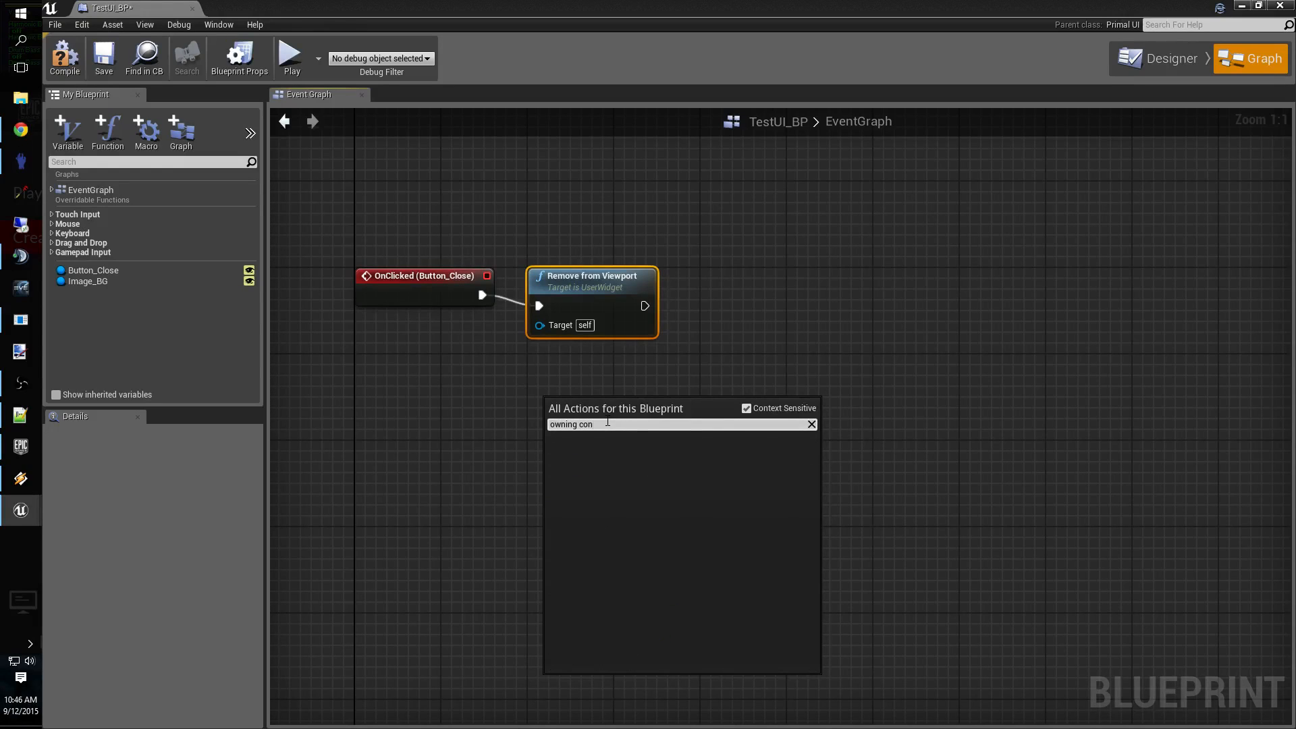
key("BackSpace")
key("BackSpace")
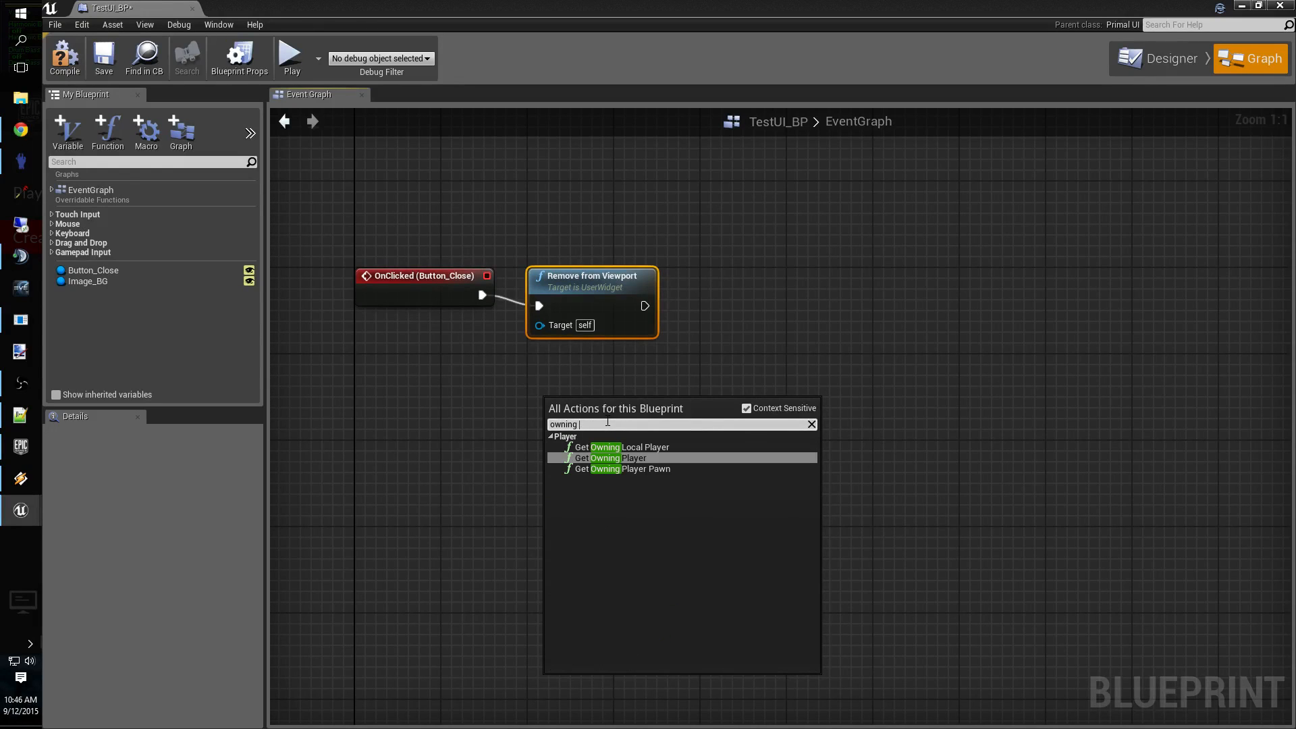
left_click(637, 458)
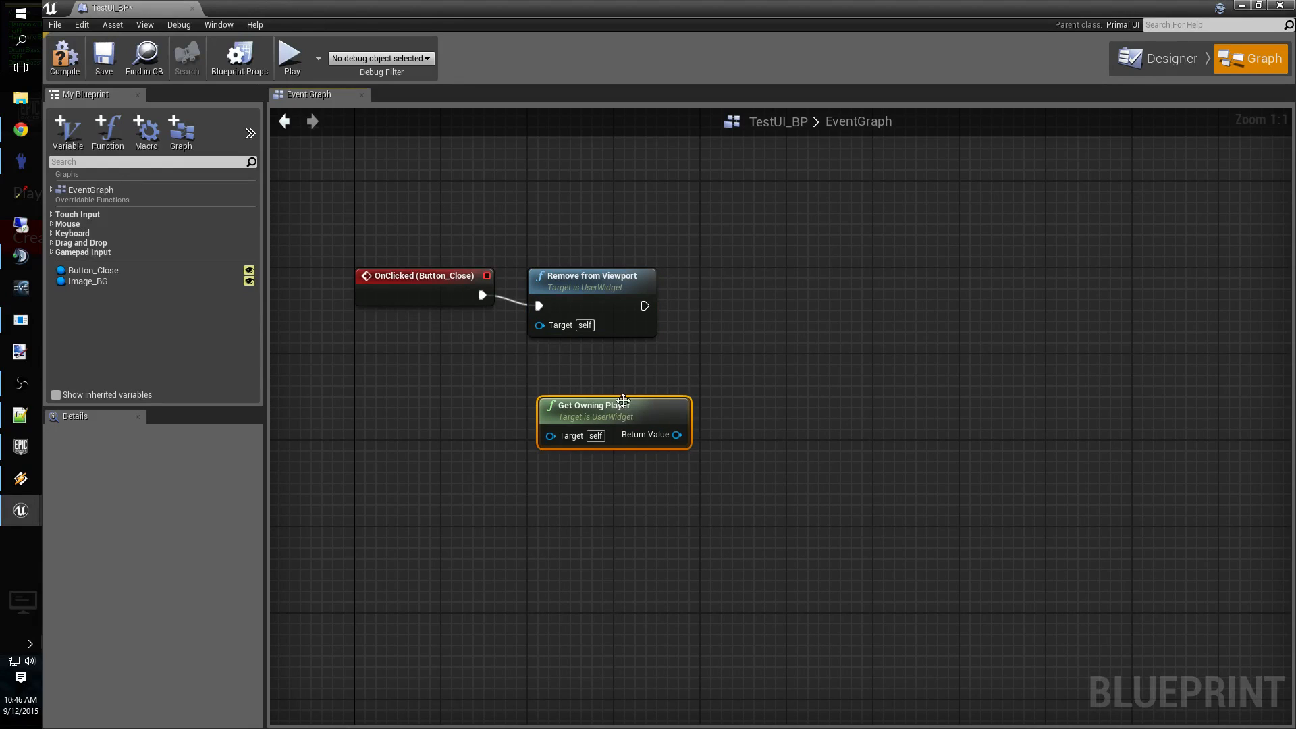
Add an unchecked Set Show Mouse Cursor node targeting Get Owning Player's return value, executed after Remove from Viewport.
left_click_drag(623, 407, 749, 329)
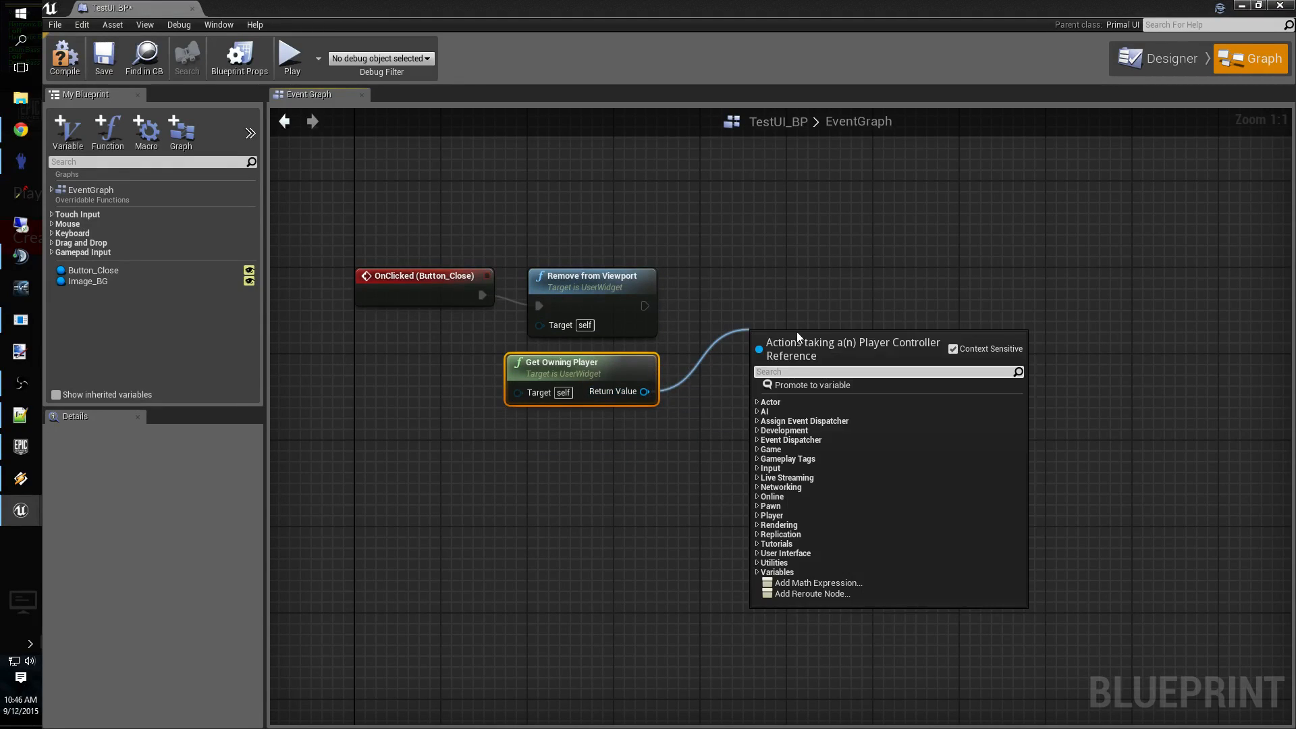
type("set mouse")
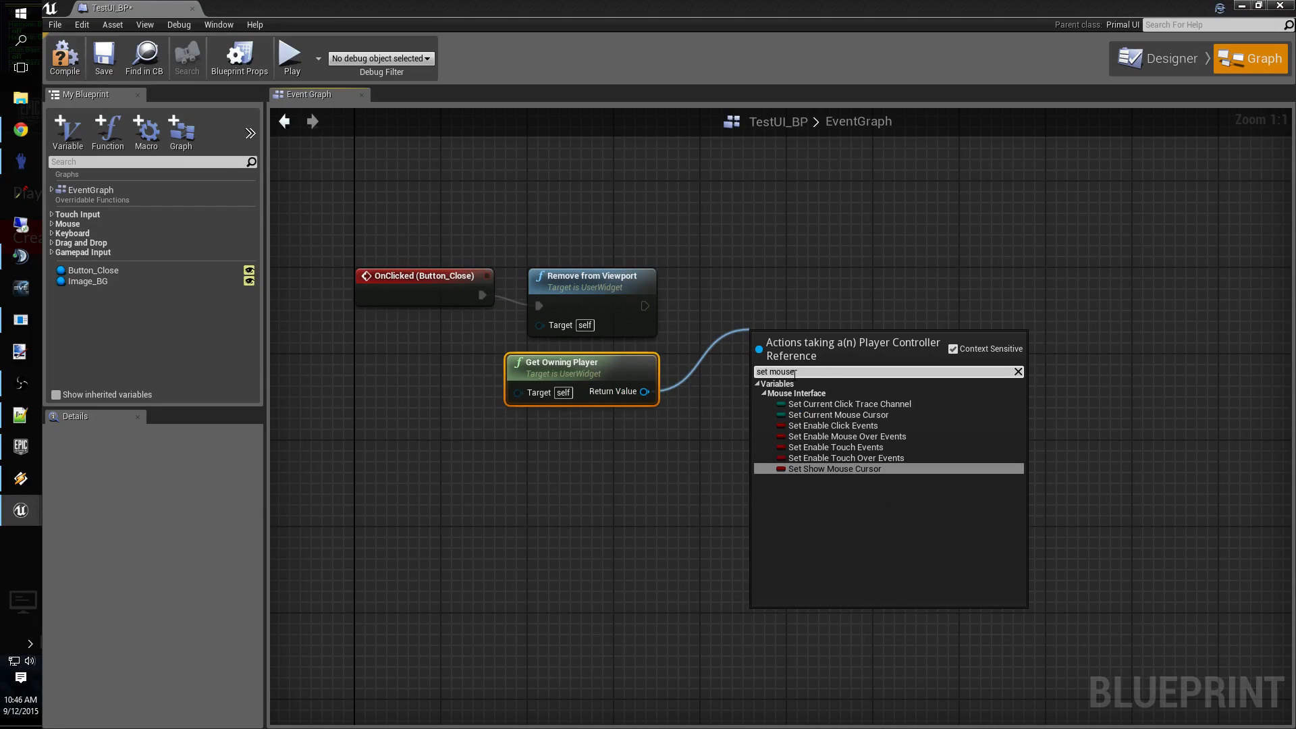
left_click(822, 468)
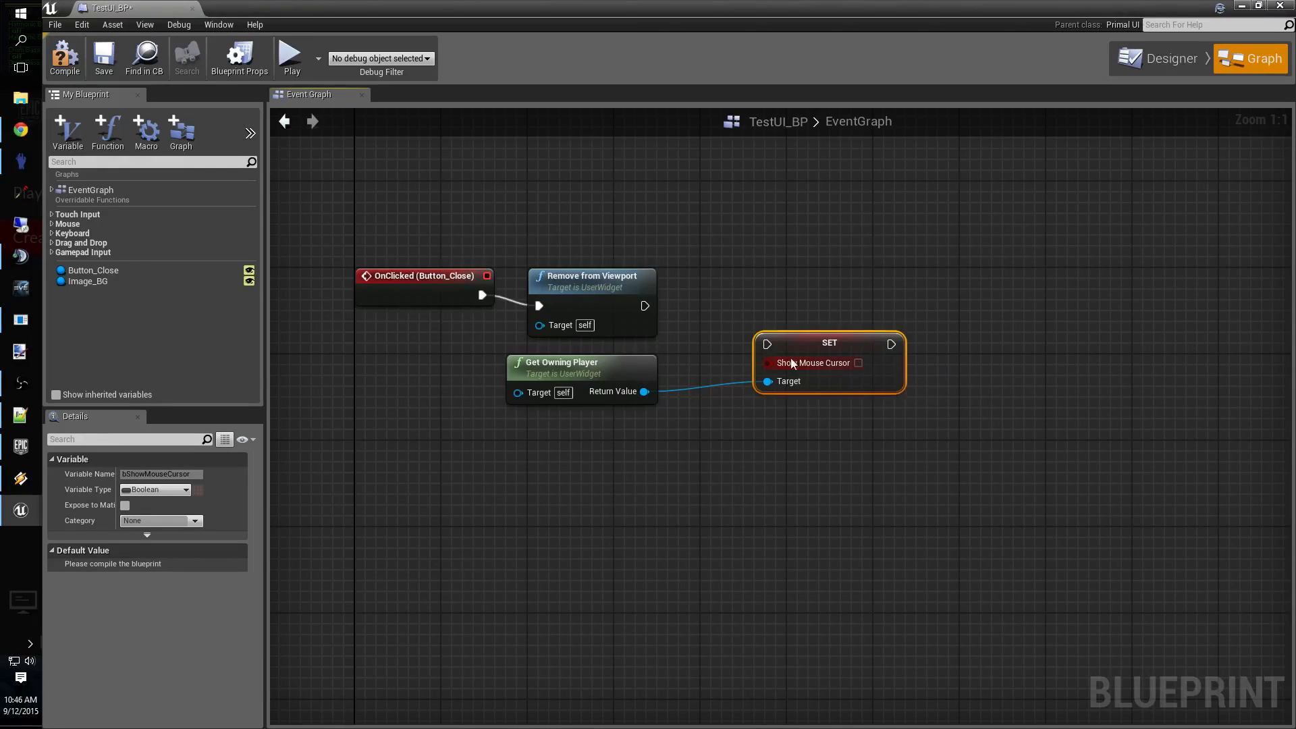
left_click_drag(785, 335, 645, 306)
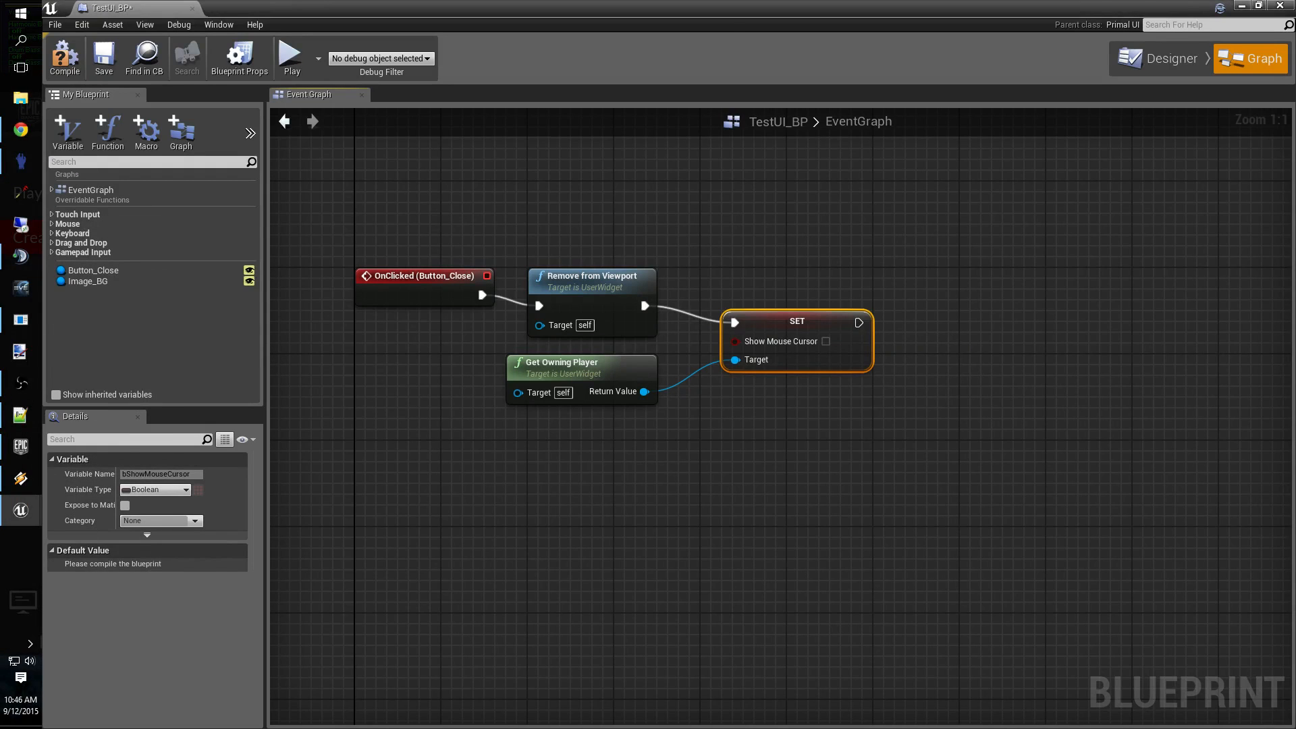
left_click(731, 492)
right_click_drag(948, 461, 834, 488)
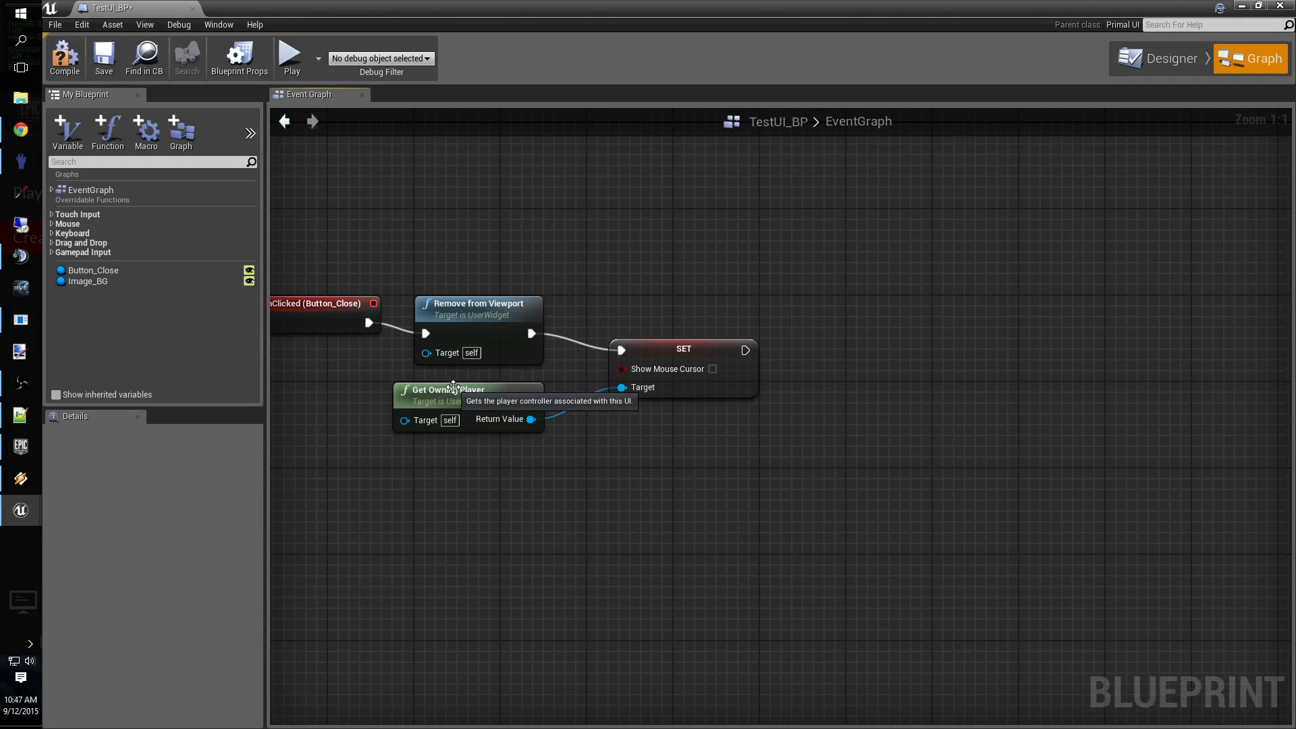
left_click(452, 389)
left_click(843, 565)
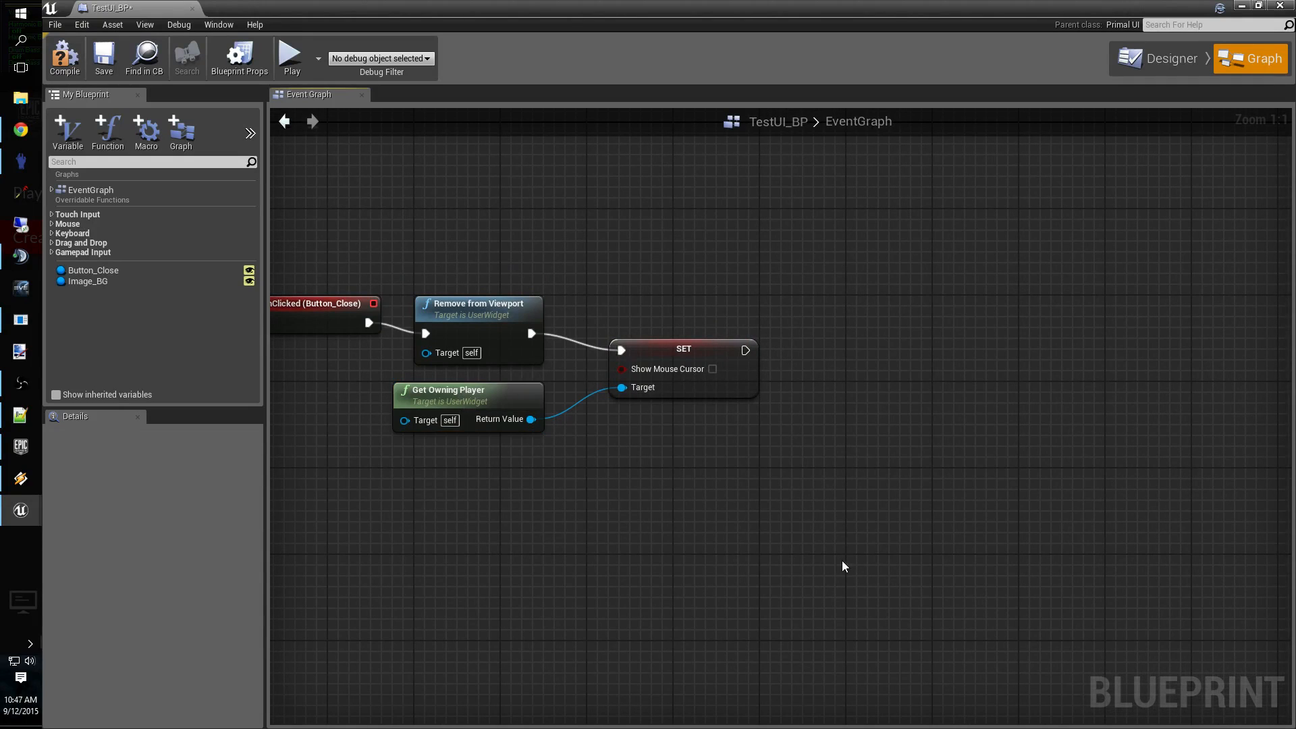
Add a Set Input Mode Game Only node after the Show Mouse Cursor node, targeting Get Owning Player's return value.
left_click_drag(745, 350, 807, 356)
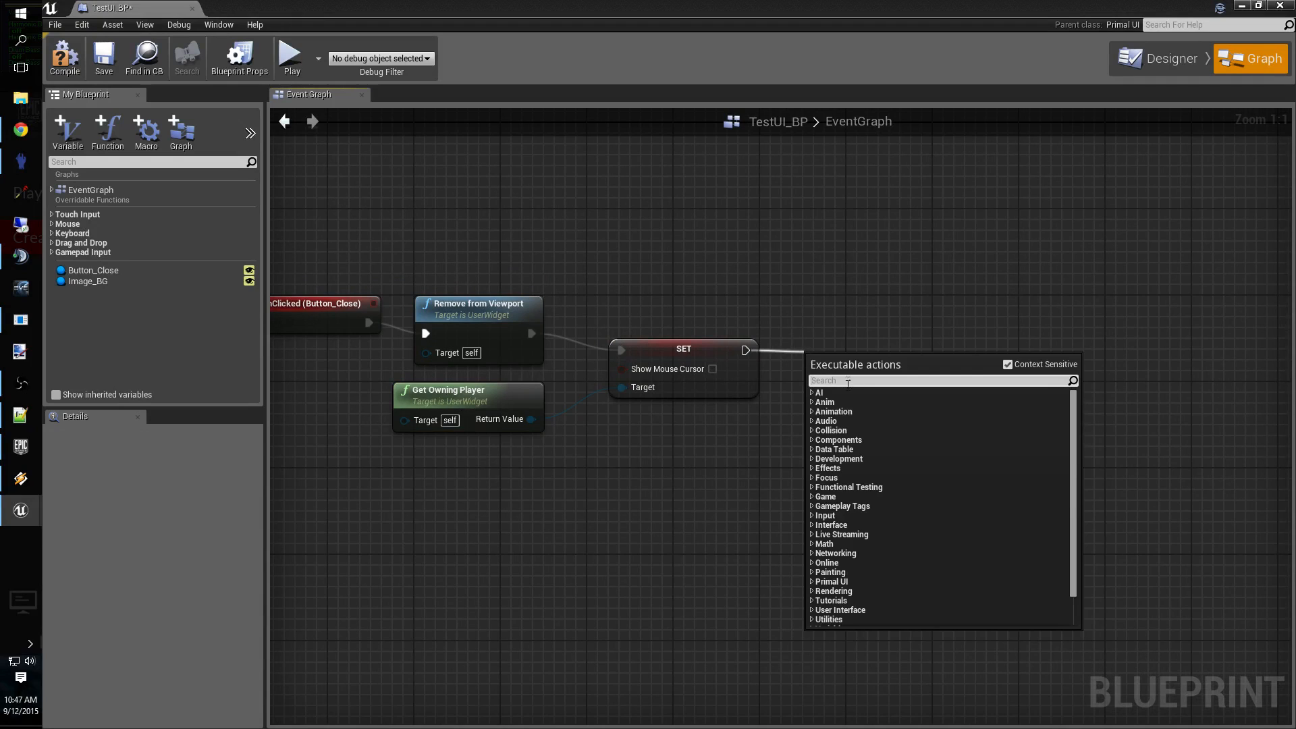
type("set ui")
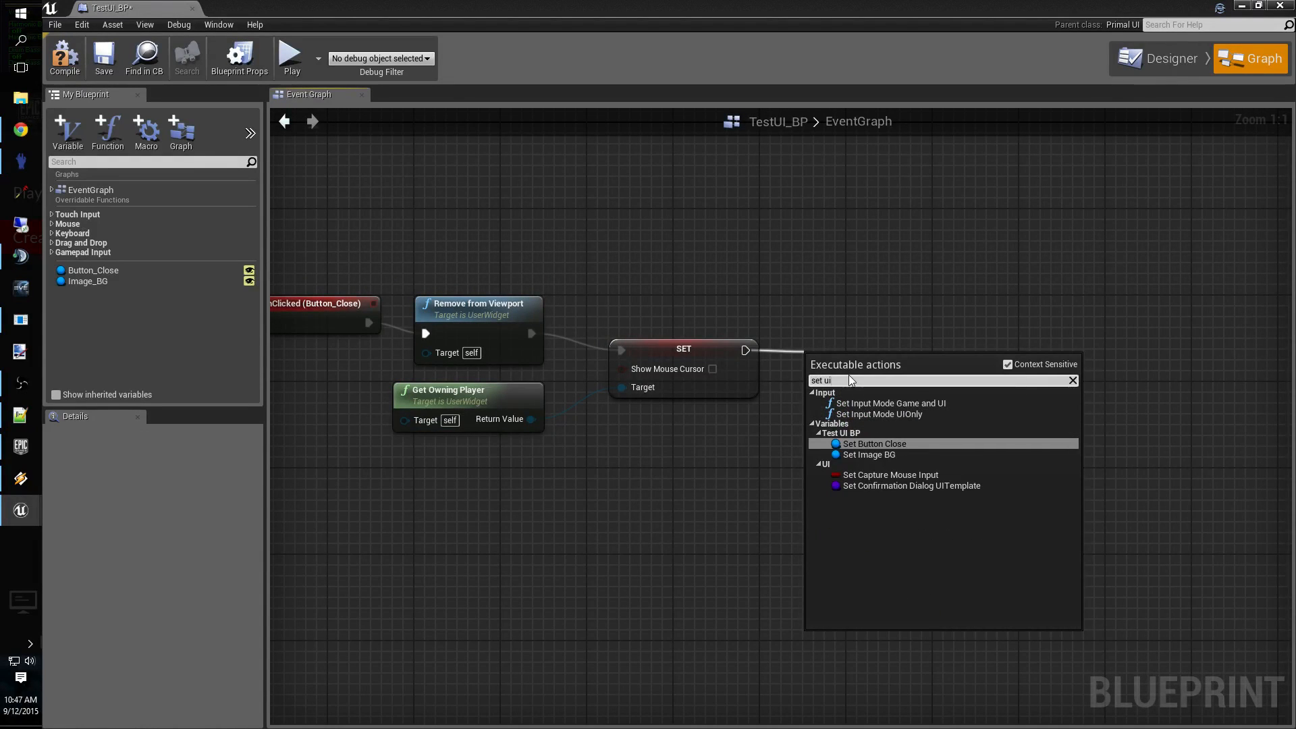
left_click(1007, 365)
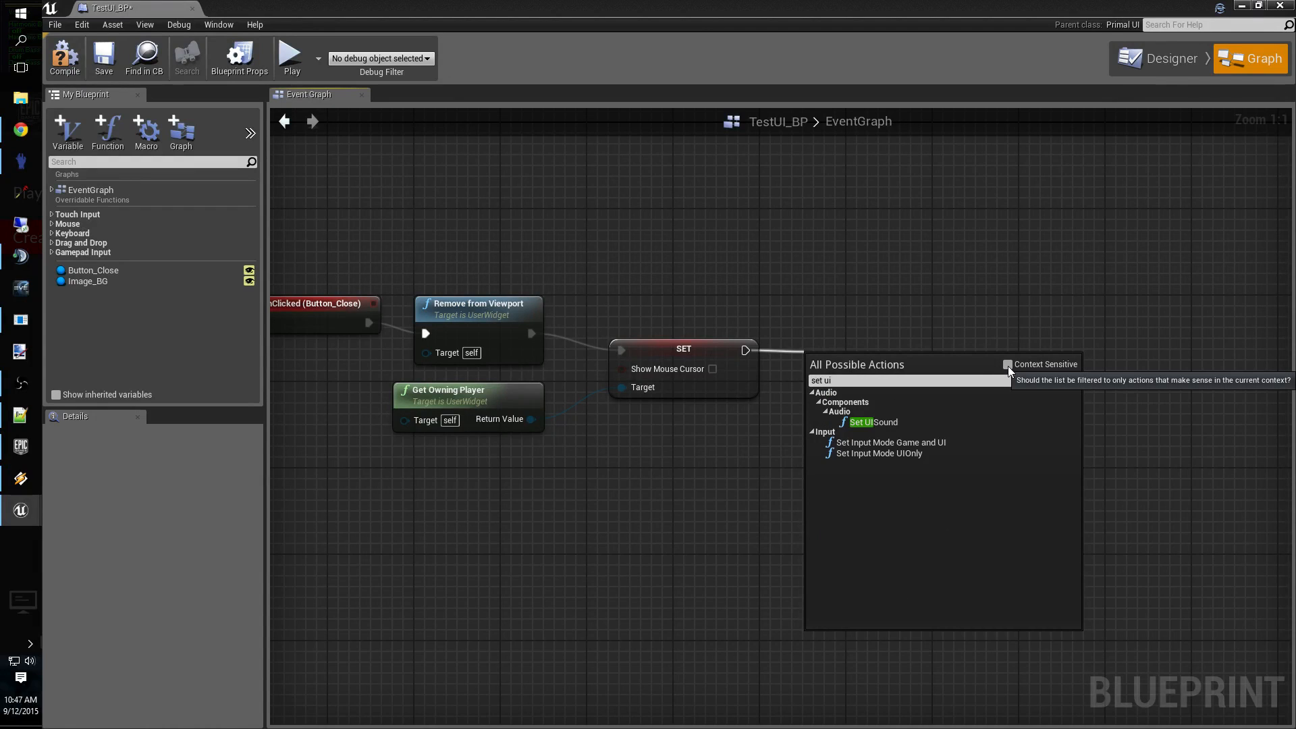
left_click(1007, 365)
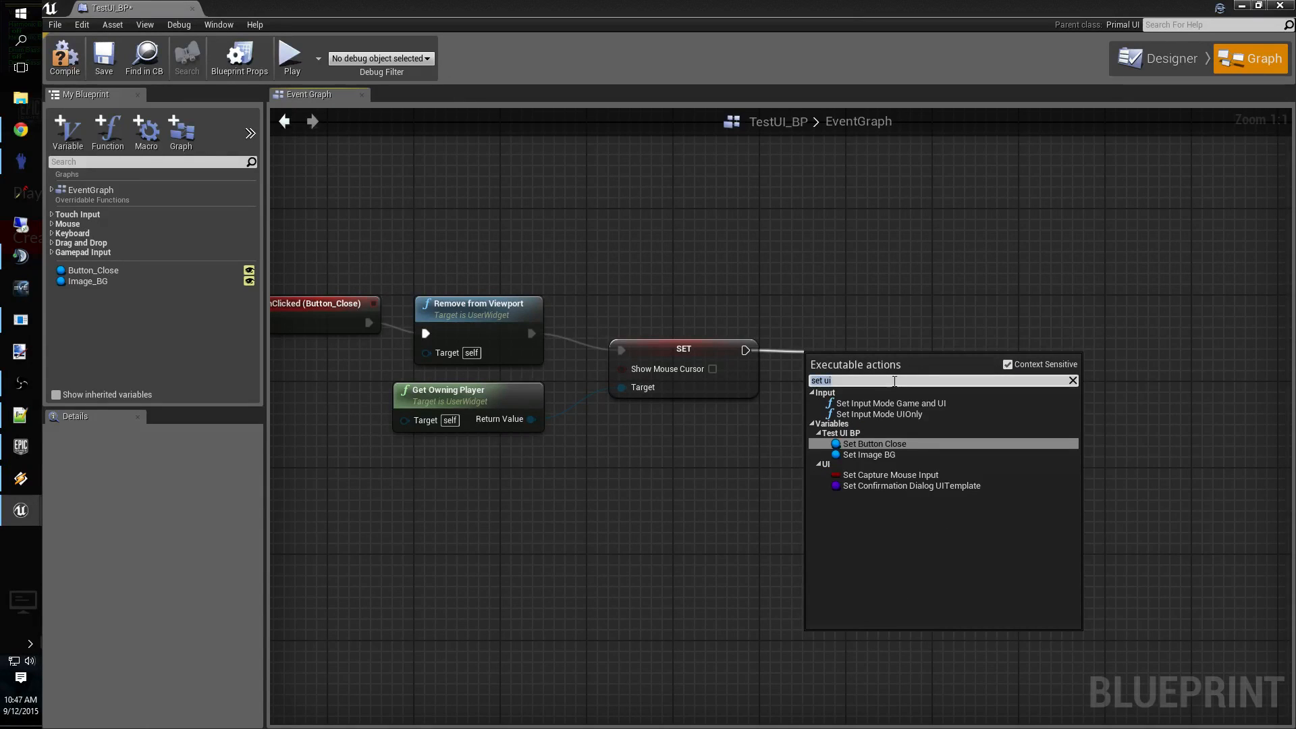
key("BackSpace")
key("BackSpace")
type("input")
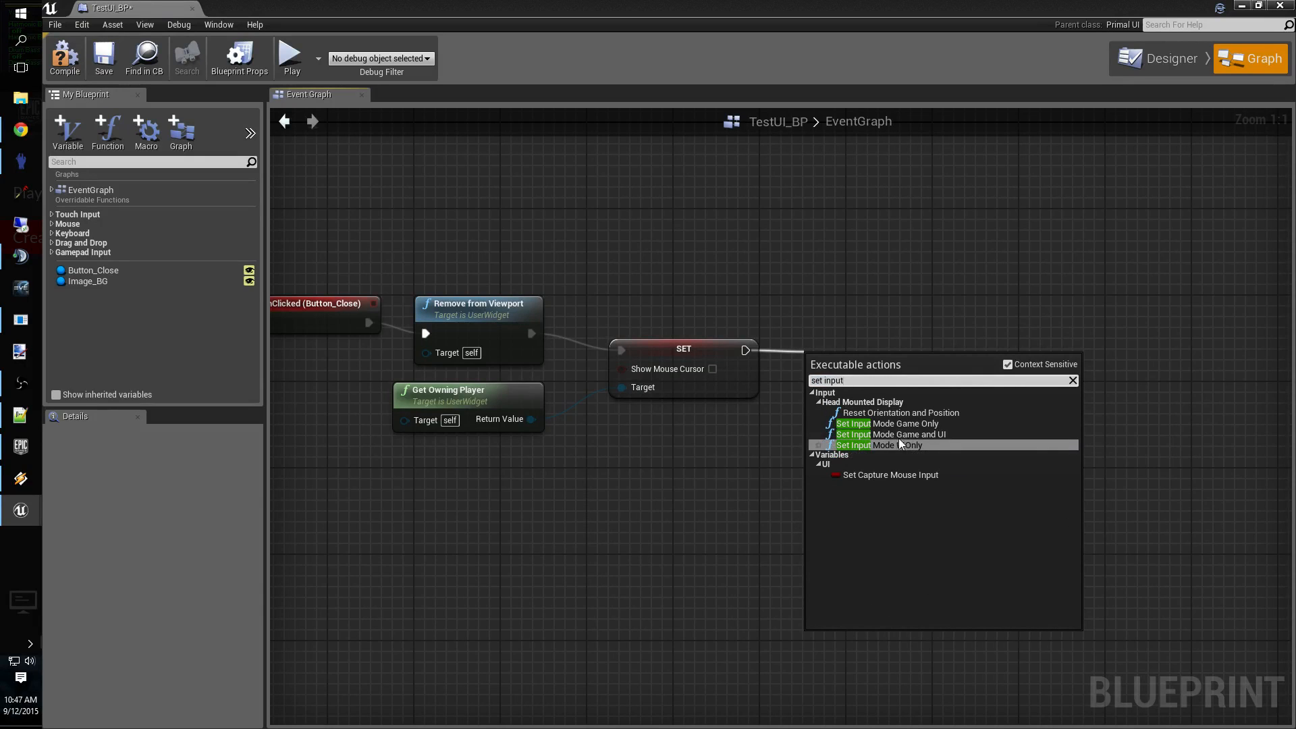
left_click(909, 424)
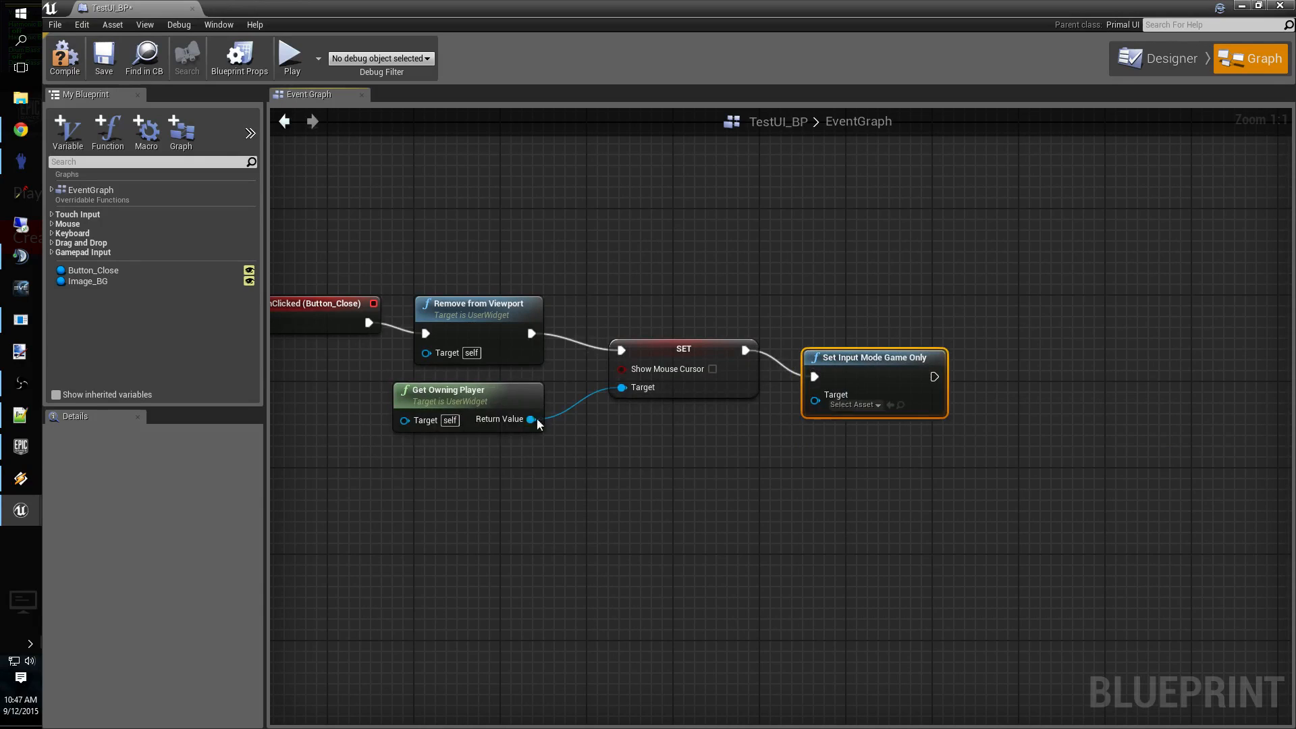
left_click_drag(531, 419, 813, 396)
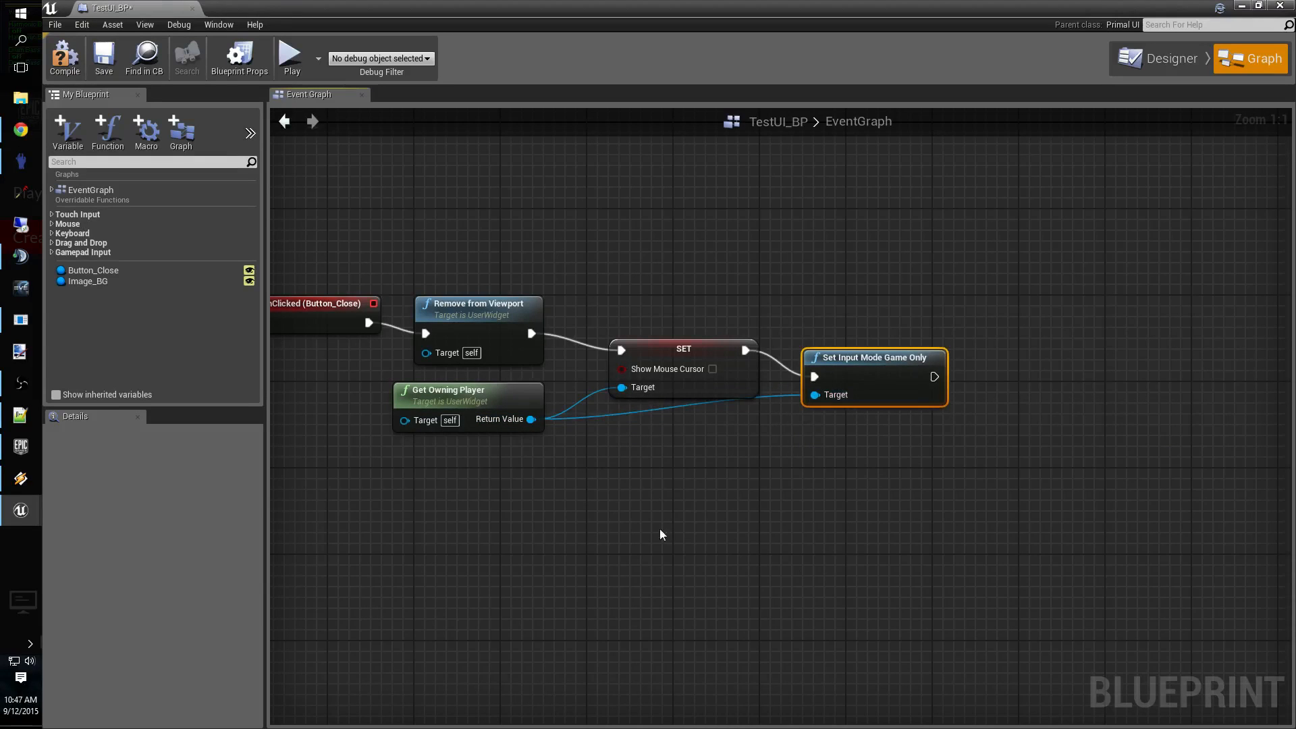
Compile and save the TestUI_BP widget blueprint, and close its editor.
right_click_drag(662, 533, 823, 534)
left_click(104, 67)
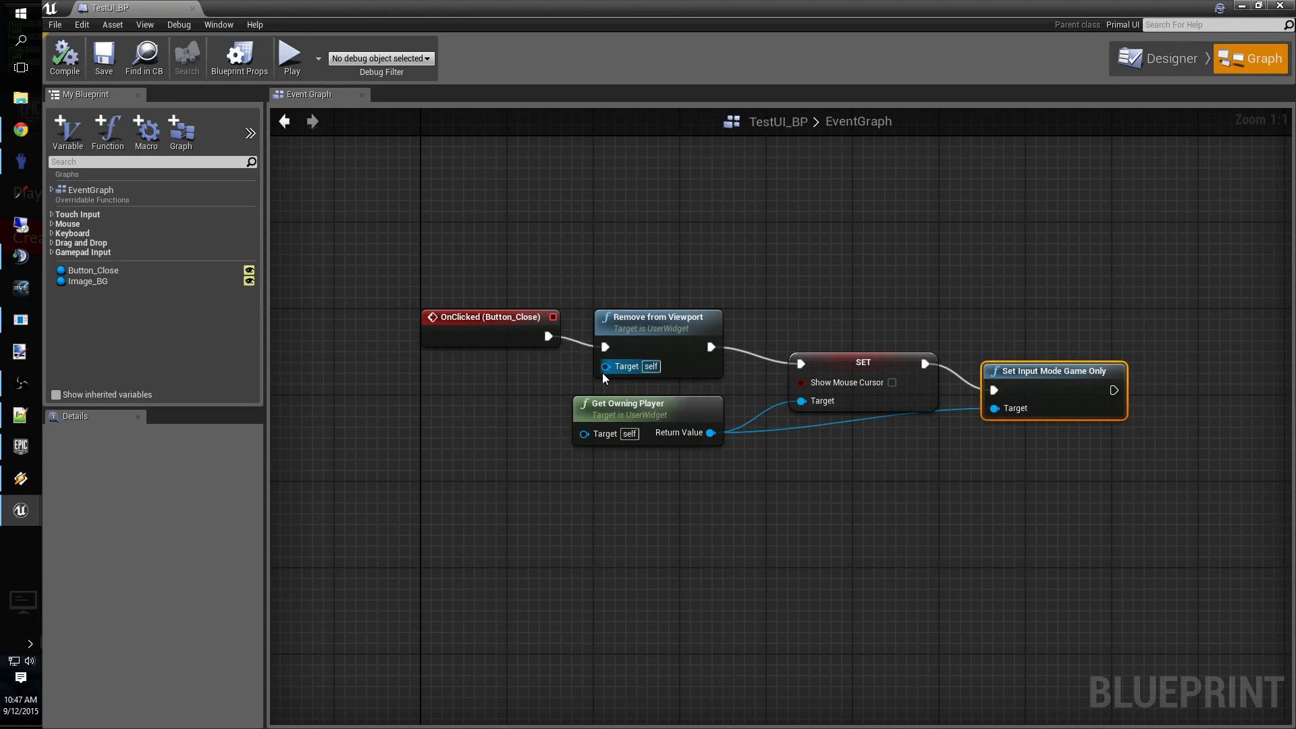
left_click(191, 9)
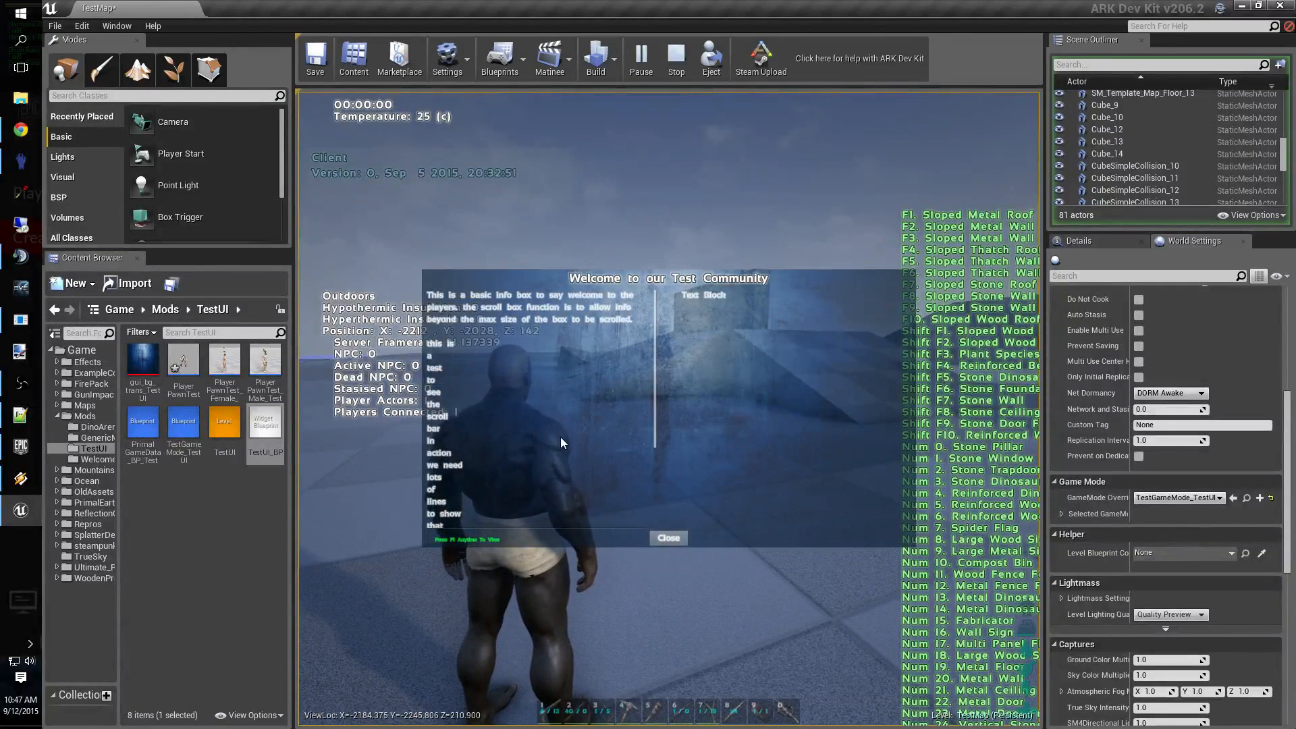
Play-test the widget by scrolling its info box and using its Close button, and end the play session.
scroll(560, 436, "down", 5)
scroll(560, 443, "up", 5)
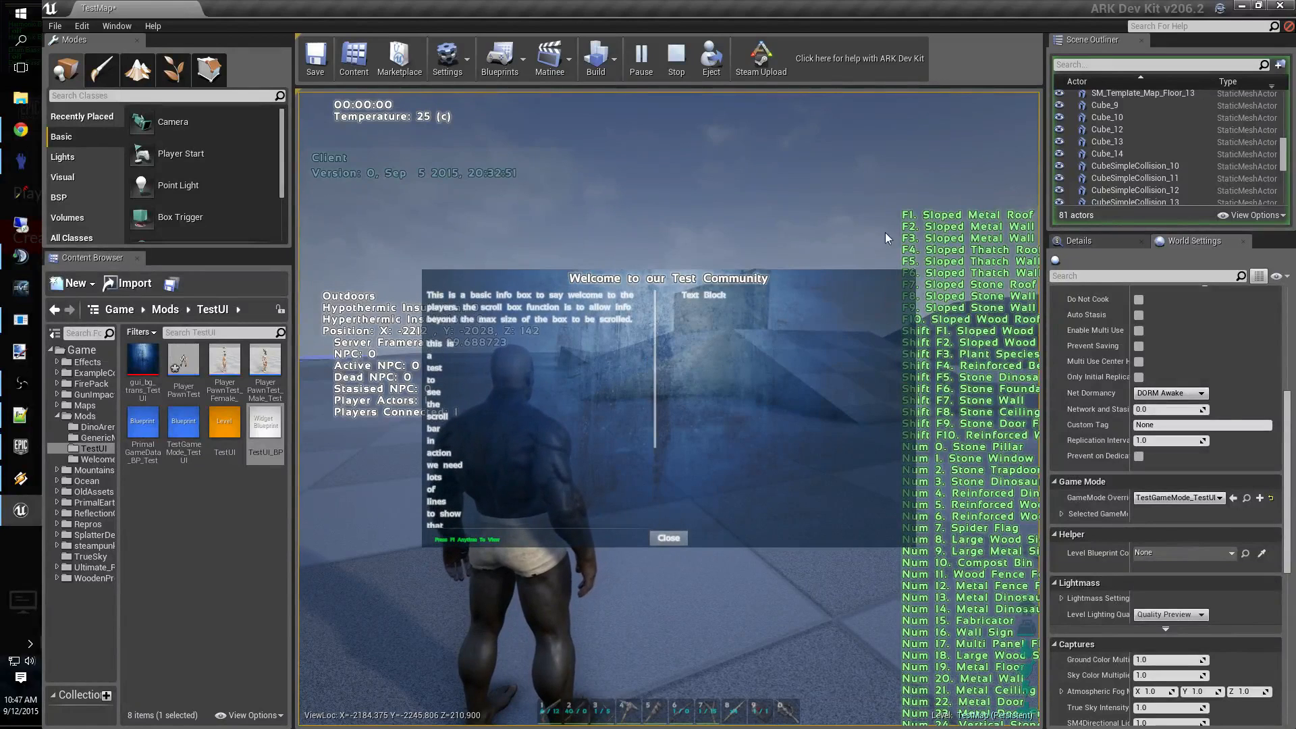
left_click(669, 539)
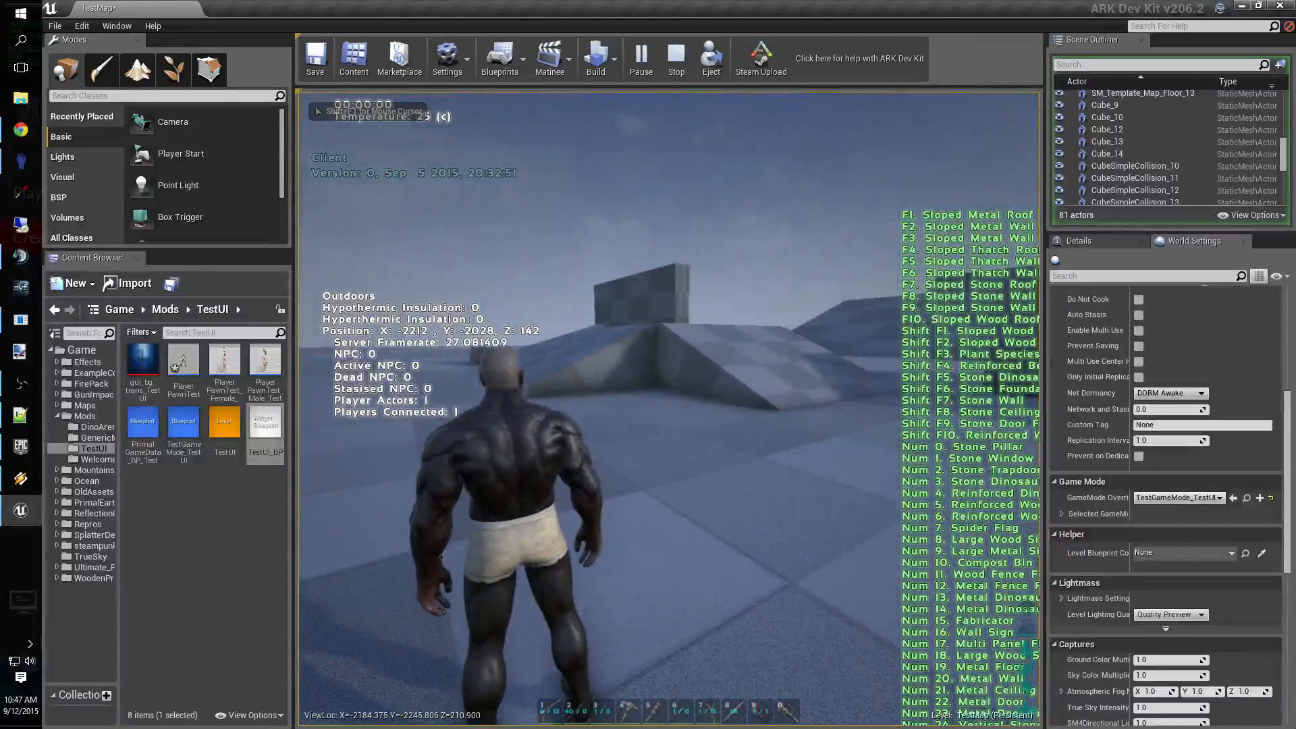
key("Escape")
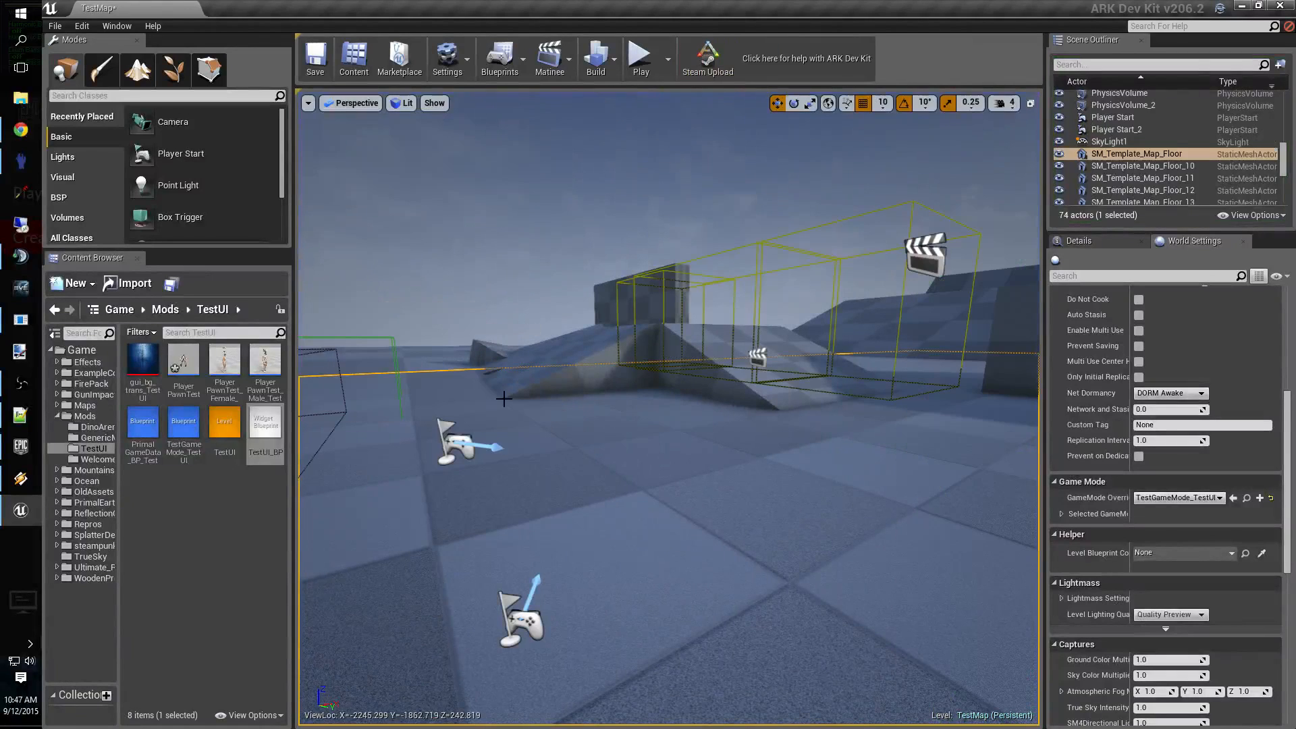
Open the TestUI level from the mod folder without saving the listed content.
left_click(245, 555)
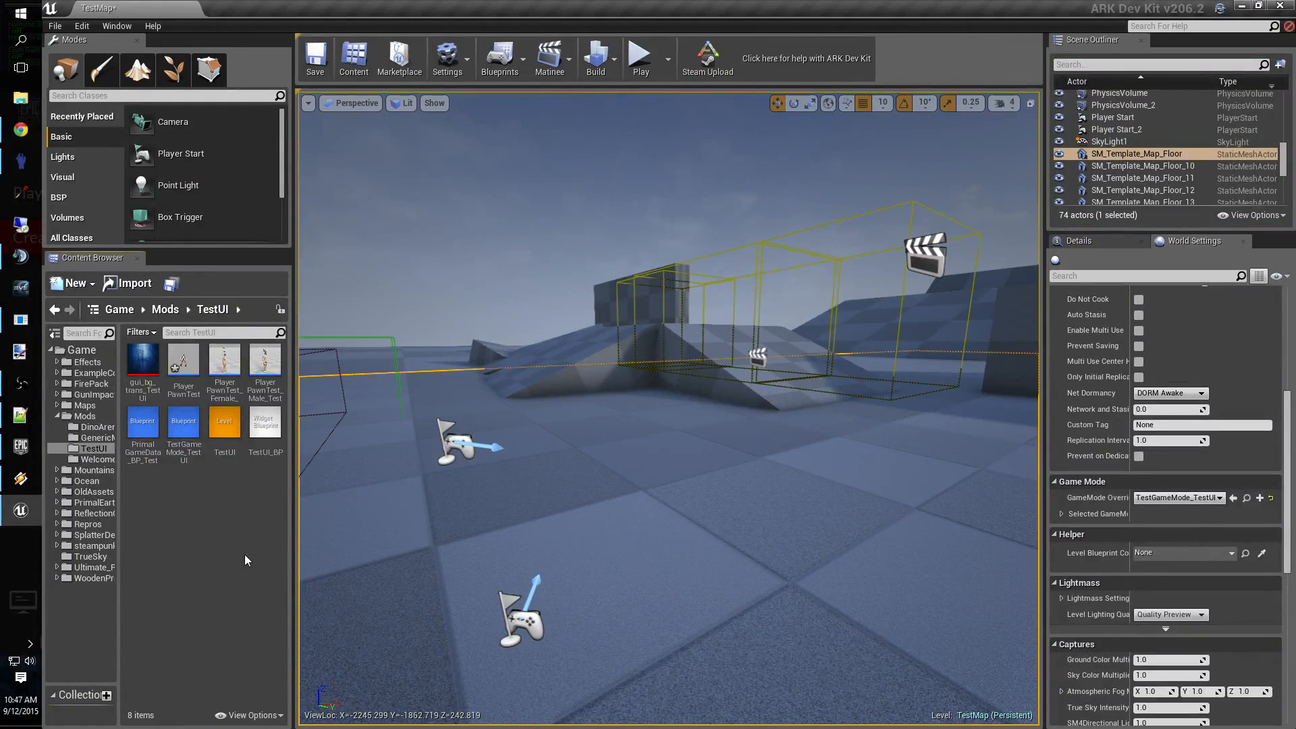
double_click(230, 432)
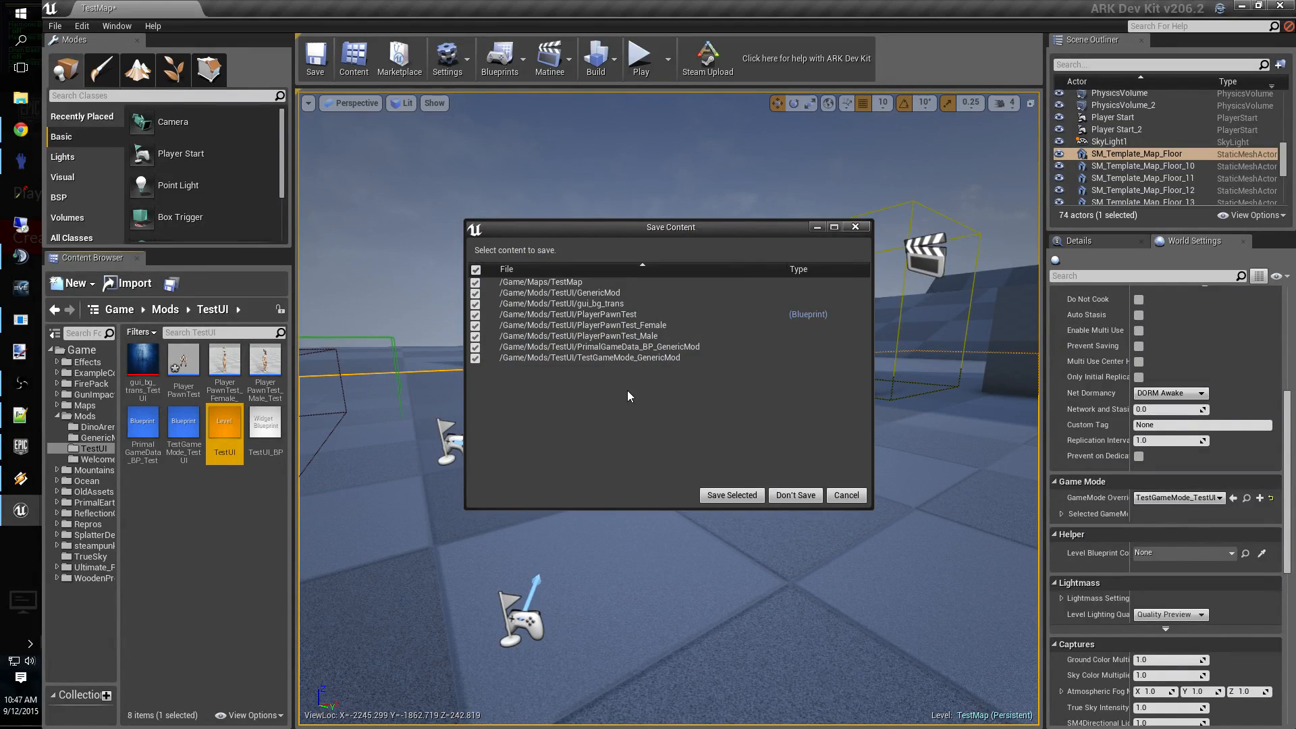
left_click(797, 496)
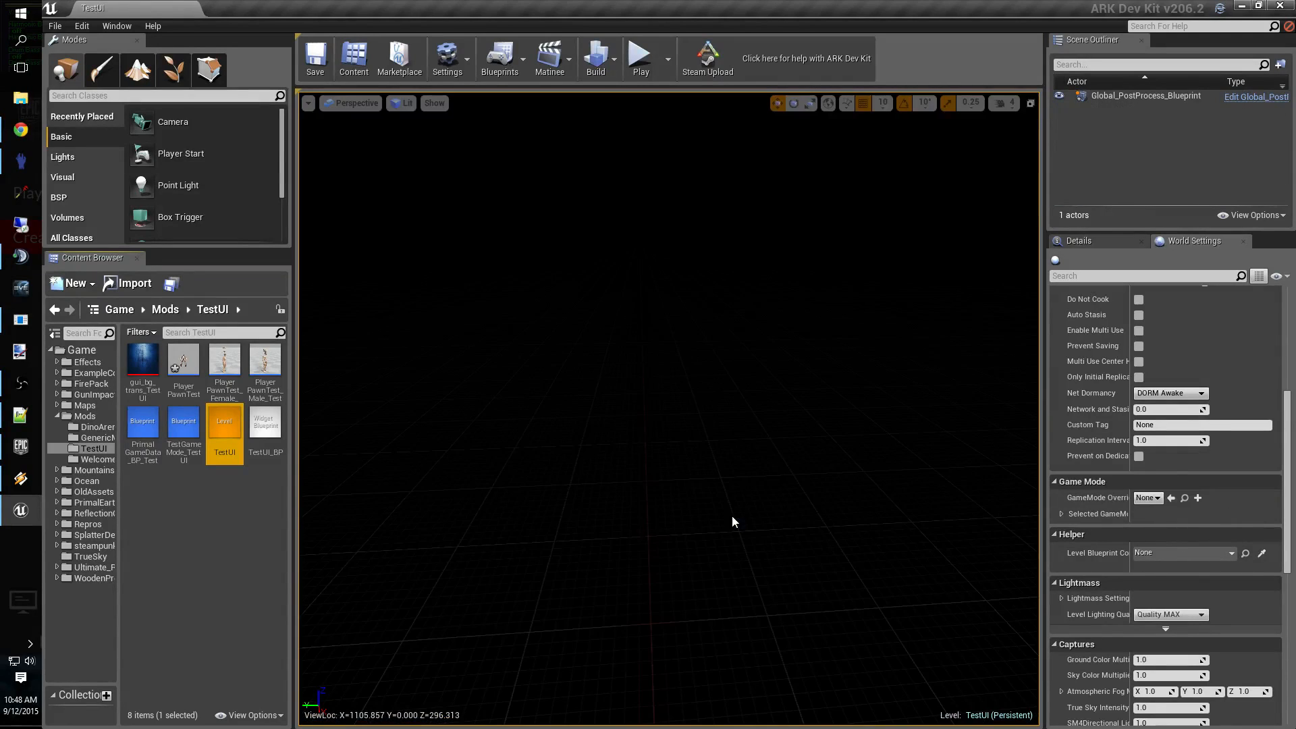
Set the TestUI level's GameMode Override to TestGameMode_TestUI.
mouse_move(1288, 407)
left_mouse_down()
mouse_move(1288, 297)
mouse_move(1291, 409)
left_mouse_up()
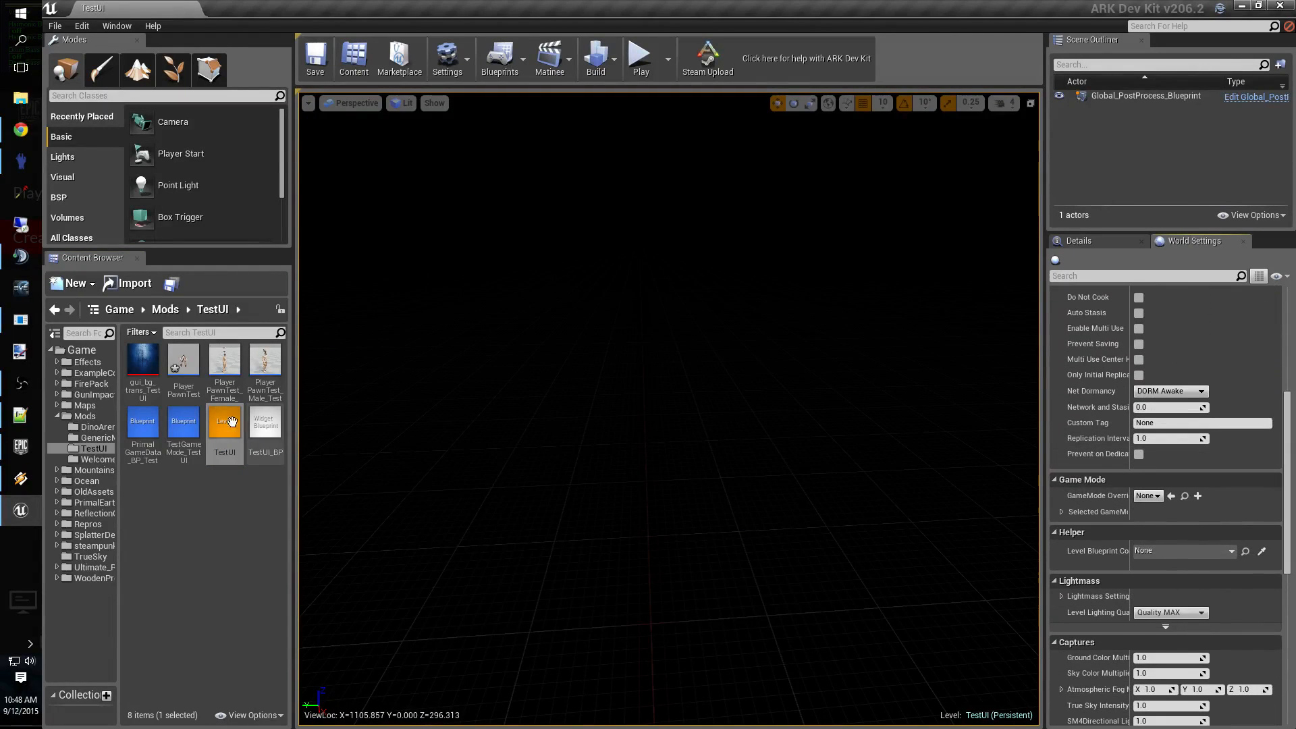
left_click(183, 432)
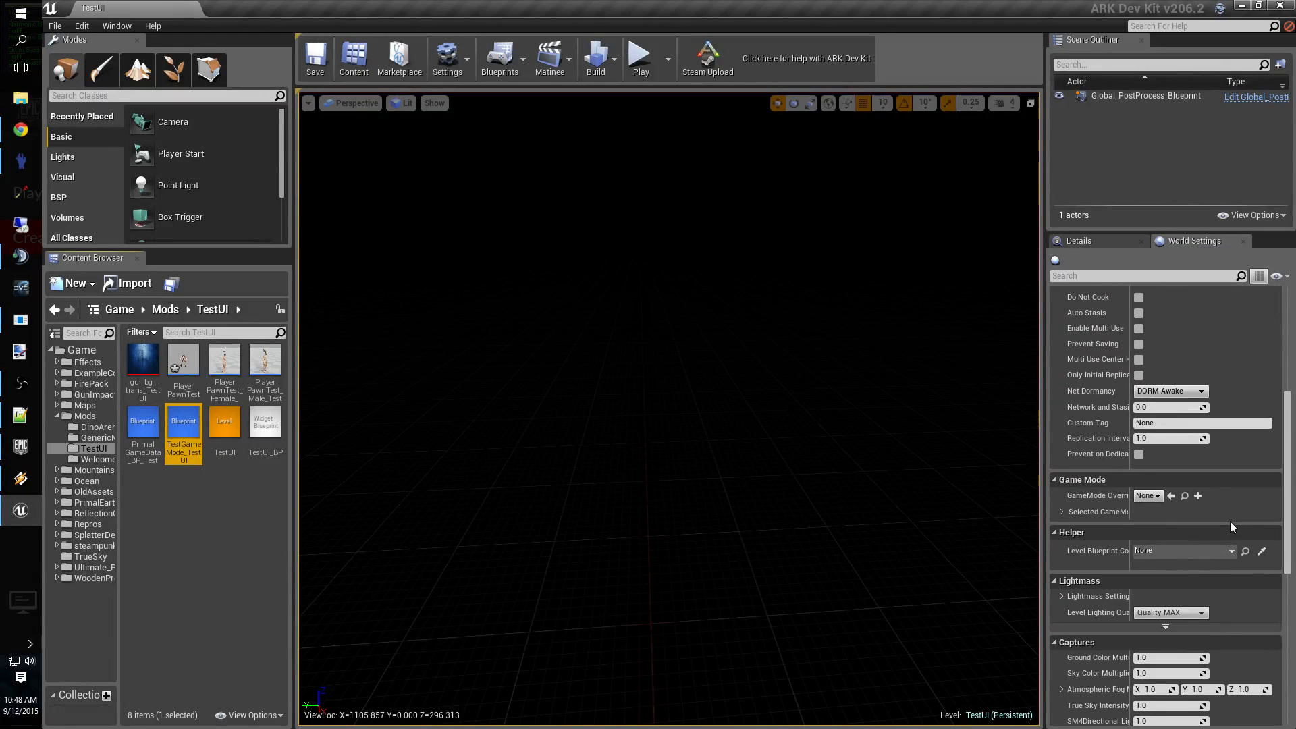
left_click(1171, 495)
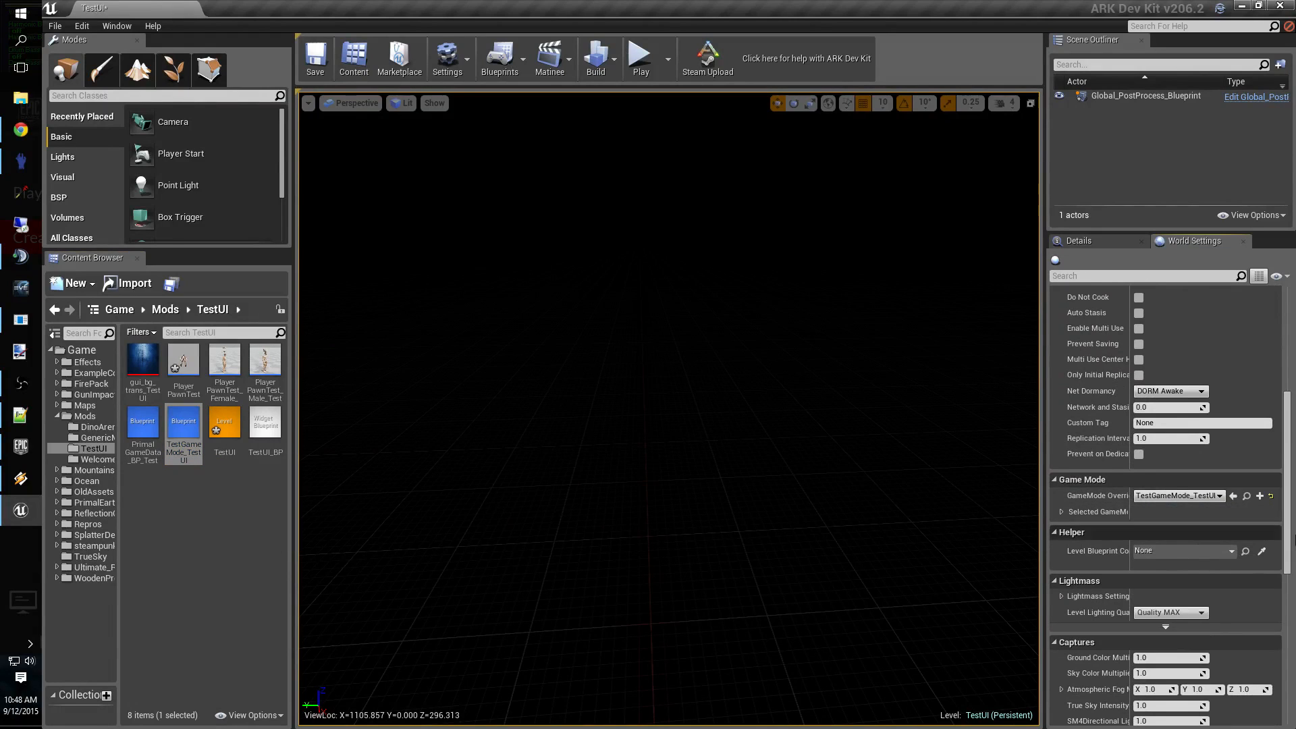
Assign the mod's PrimalGameData_BP_Test blueprint as the Primal Game Data override in the TestUI level's world settings.
scroll(1289, 507, "up", 5)
left_click_drag(1288, 504, 1288, 502)
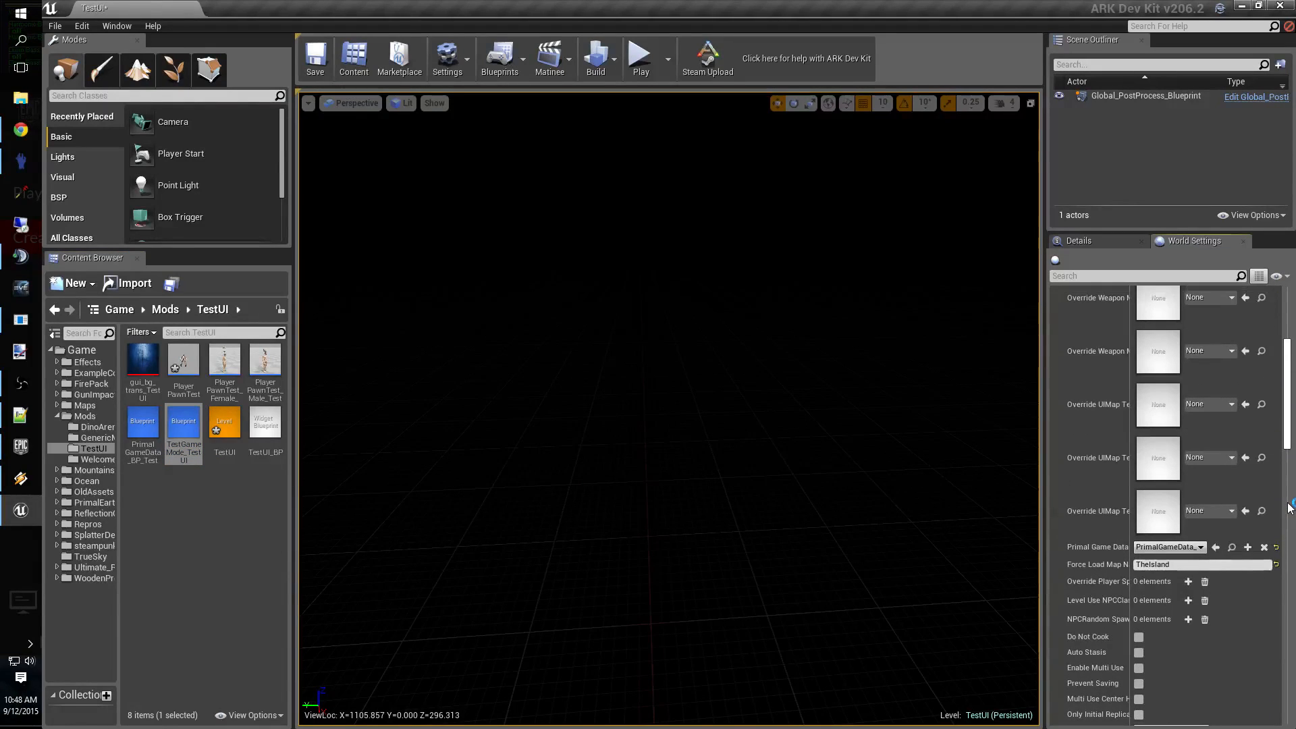
left_click(156, 445)
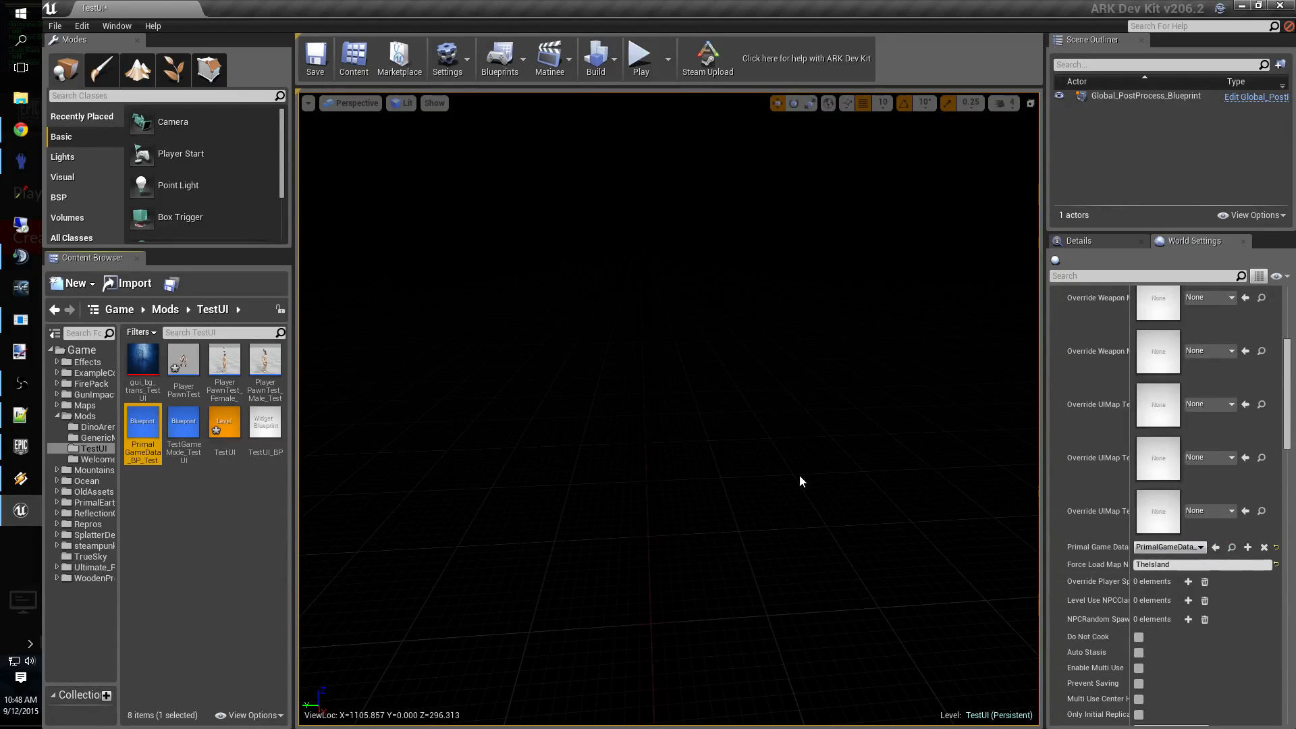
left_click(1216, 547)
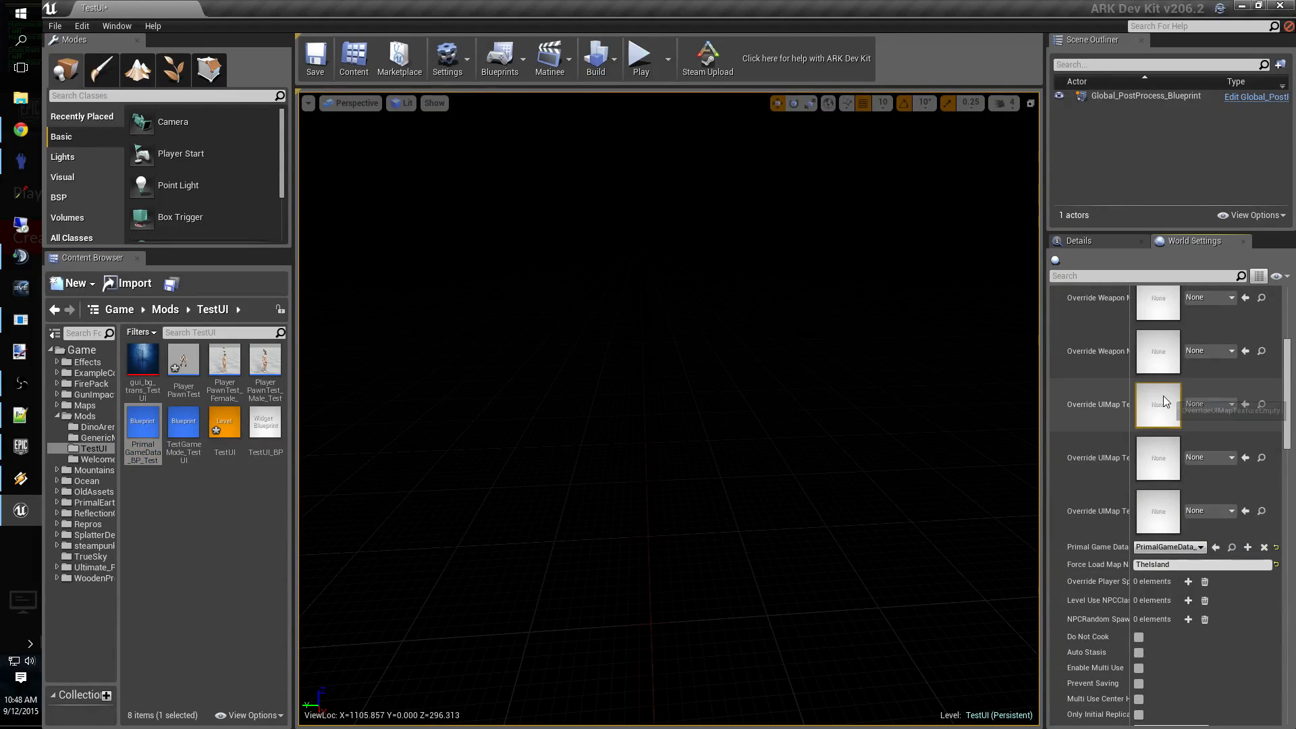
Clear the Force Load Map Name value in the TestUI level's world settings and save the level.
left_click_drag(1188, 563, 1090, 561)
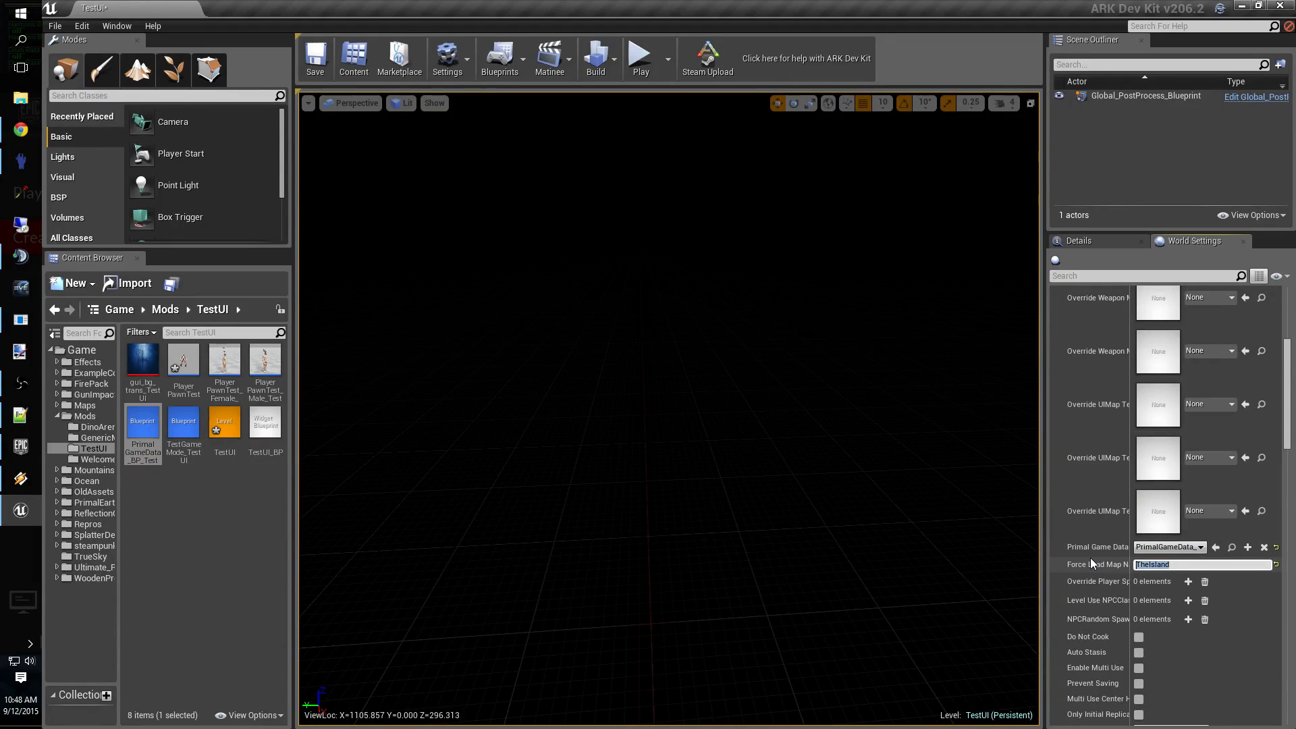
key("BackSpace")
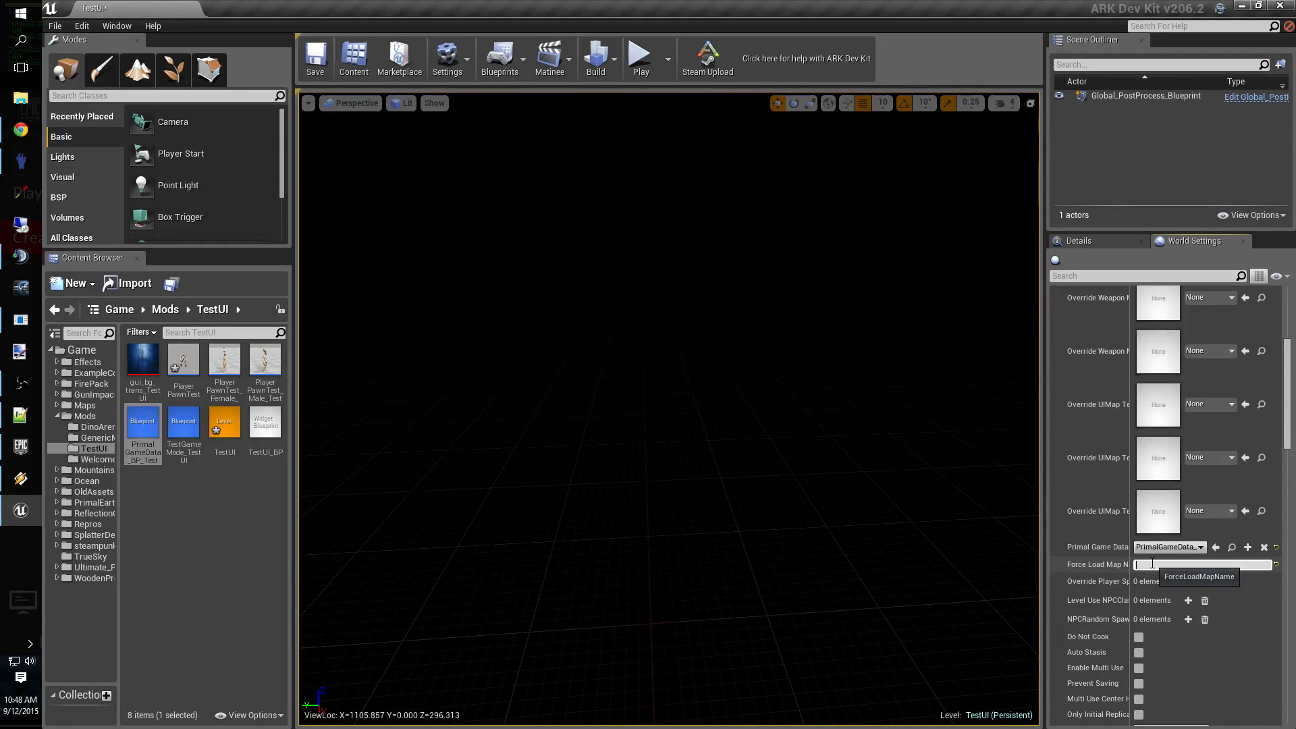
left_click(315, 59)
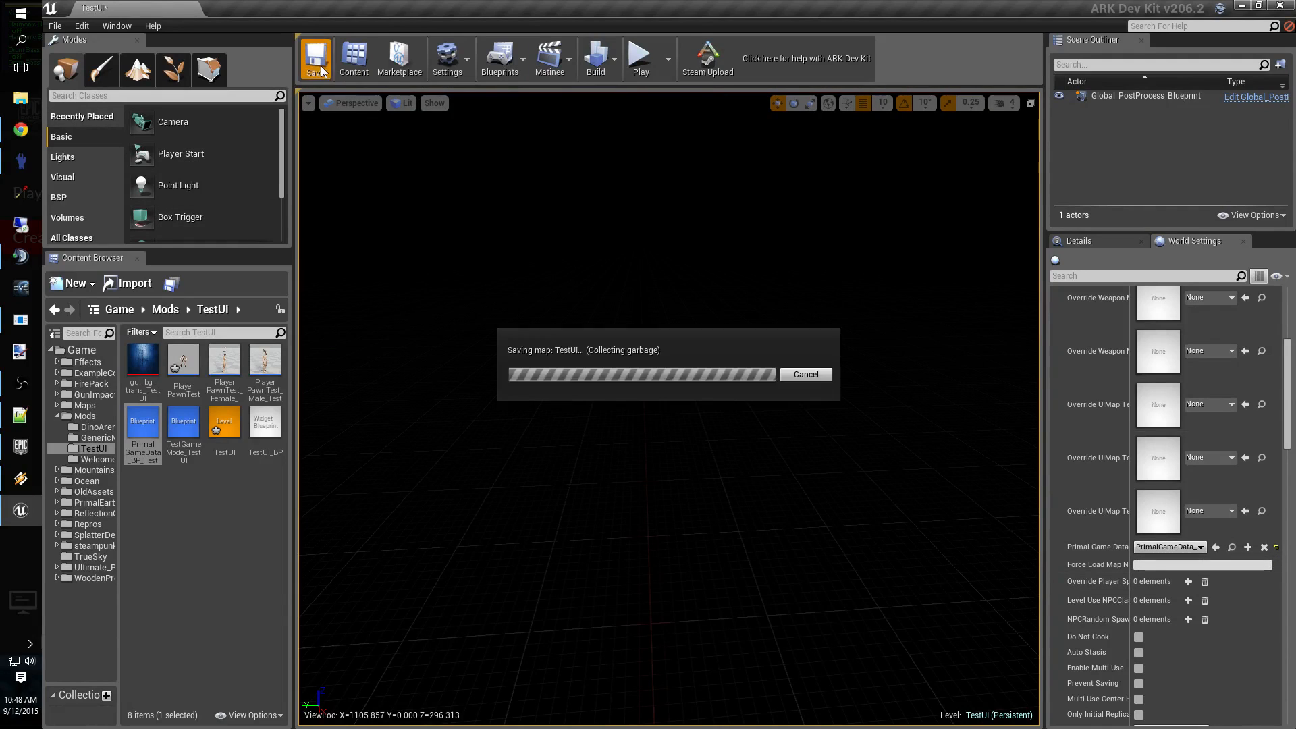
Play-test the TestUI level, end the play session, and look over the level's world settings.
left_click(640, 59)
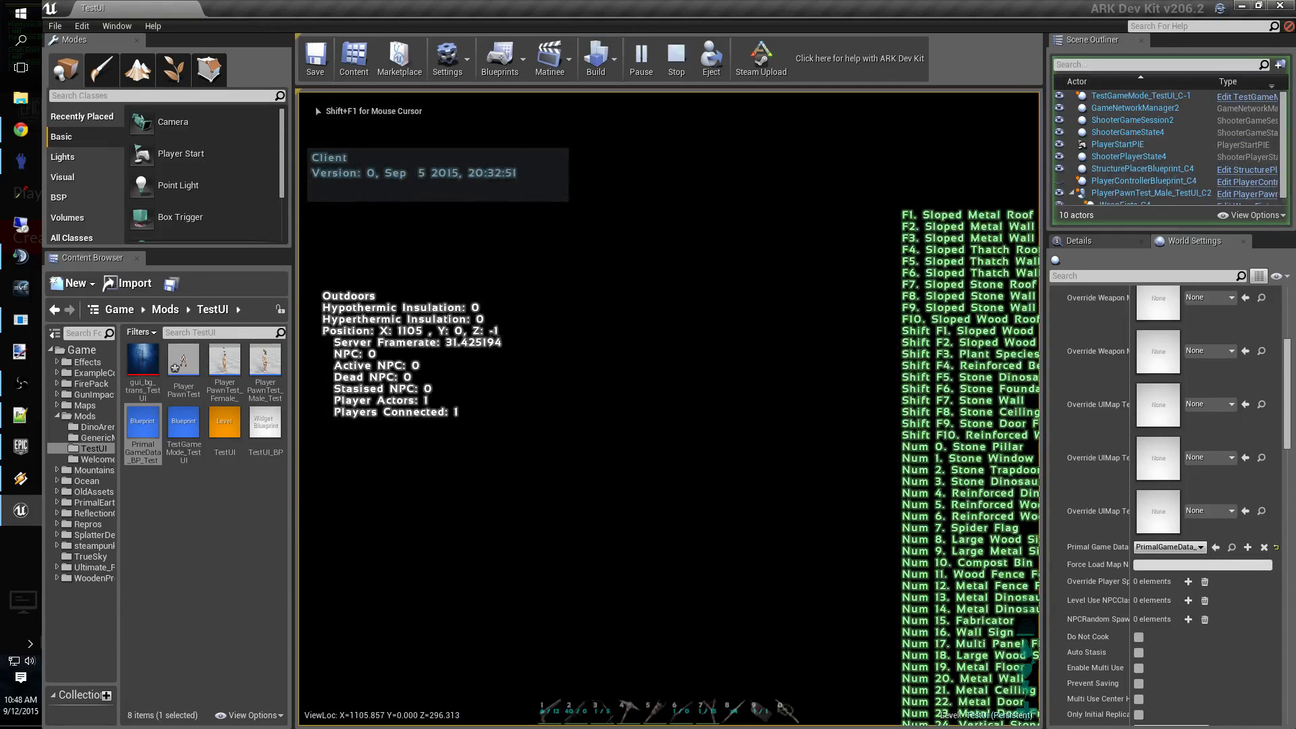
left_click(668, 537)
key("Escape")
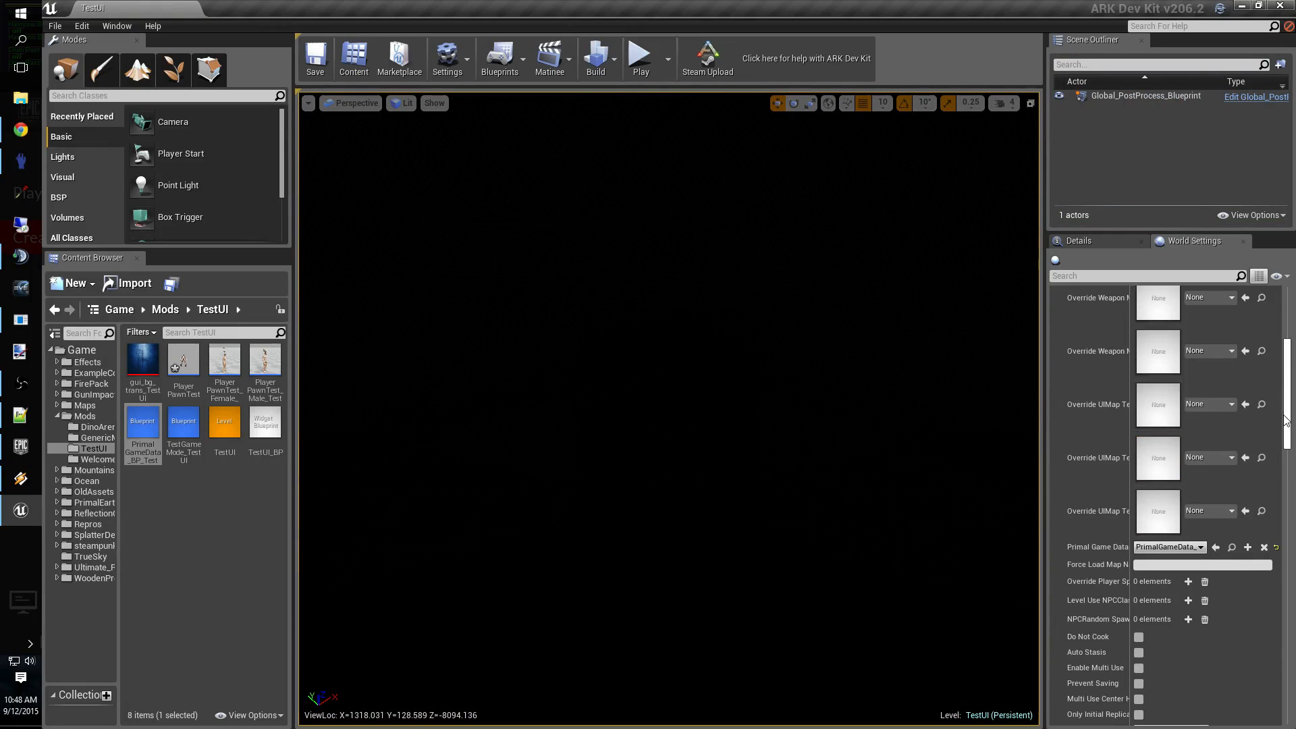
left_click_drag(1287, 388, 1277, 550)
scroll(1277, 555, "up", 10)
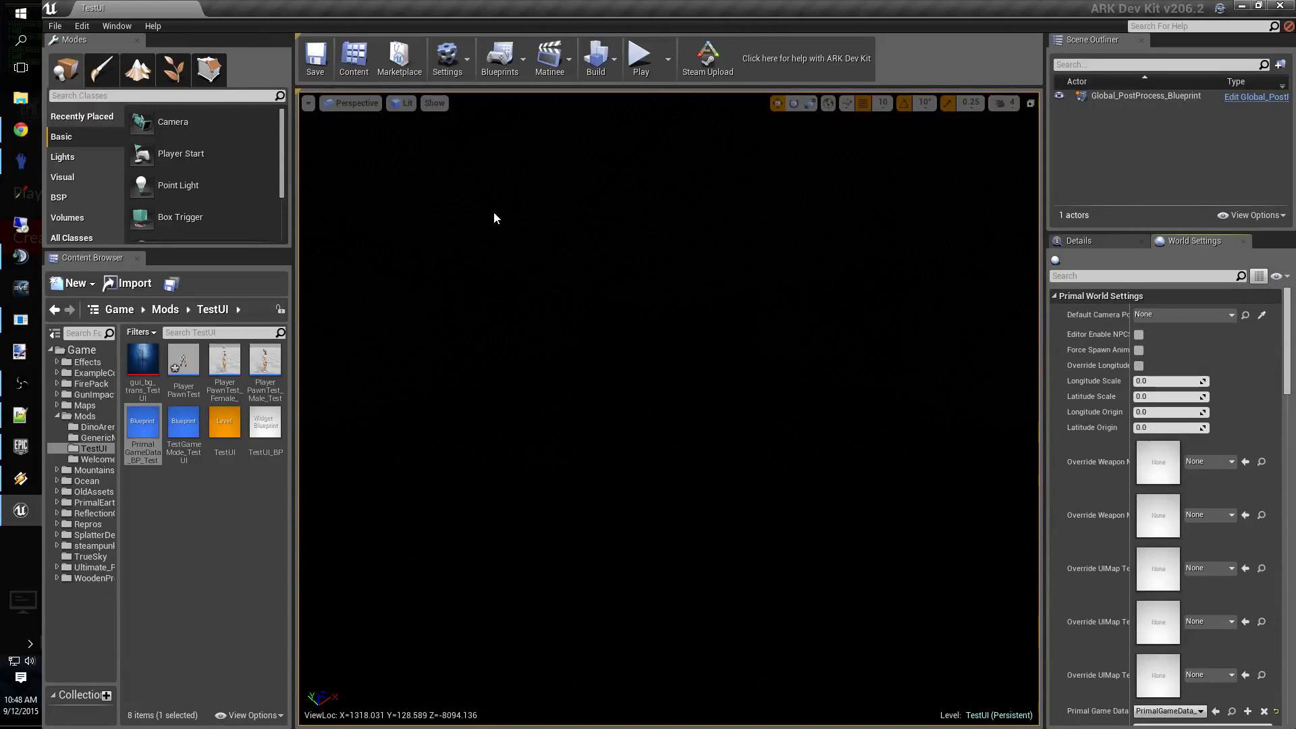
Examine the TestUI mod's cooking and uploading options in the Steam upload window, and close it.
left_click(711, 63)
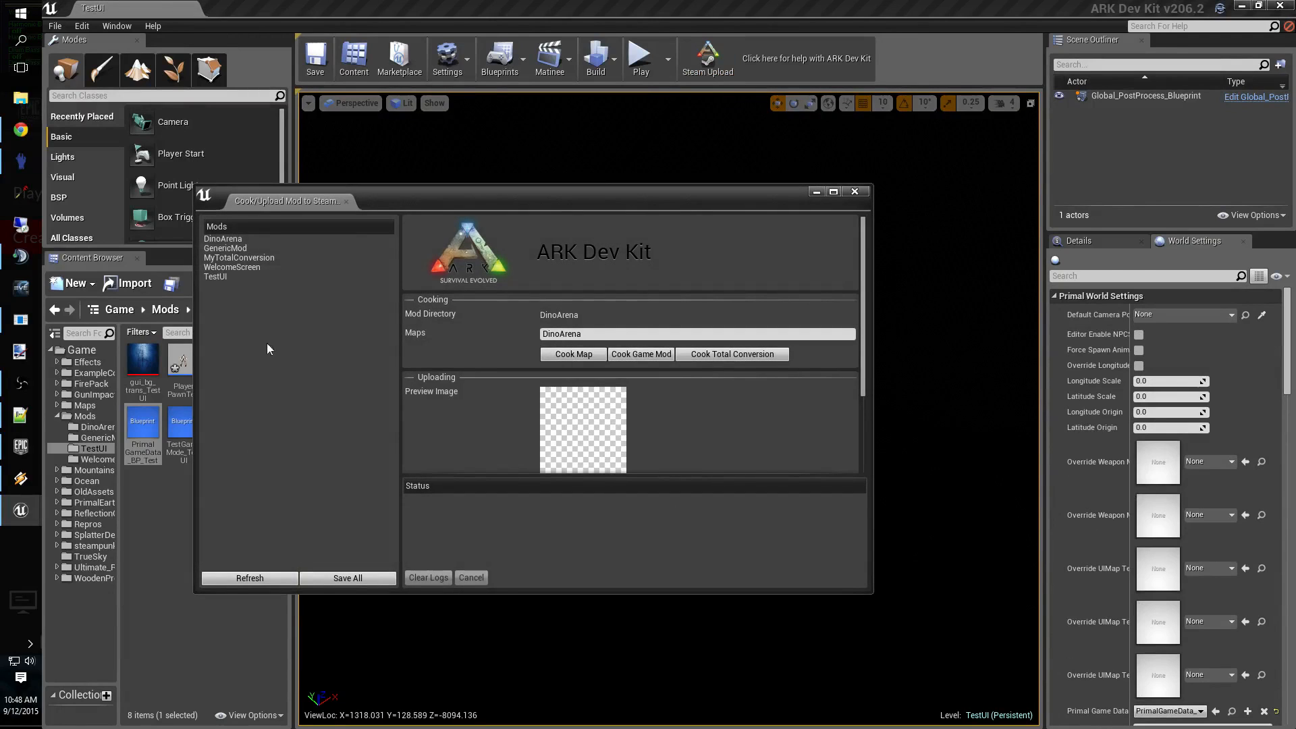
left_click(216, 277)
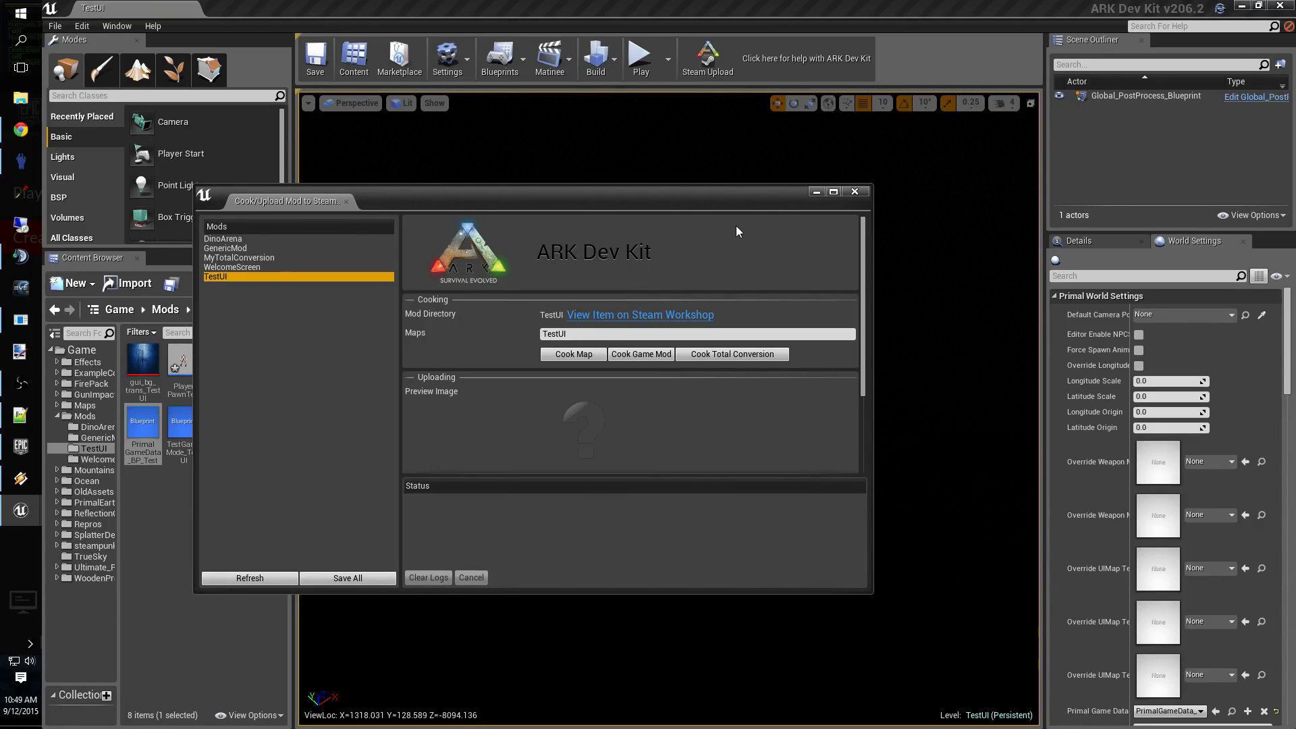
left_click(860, 193)
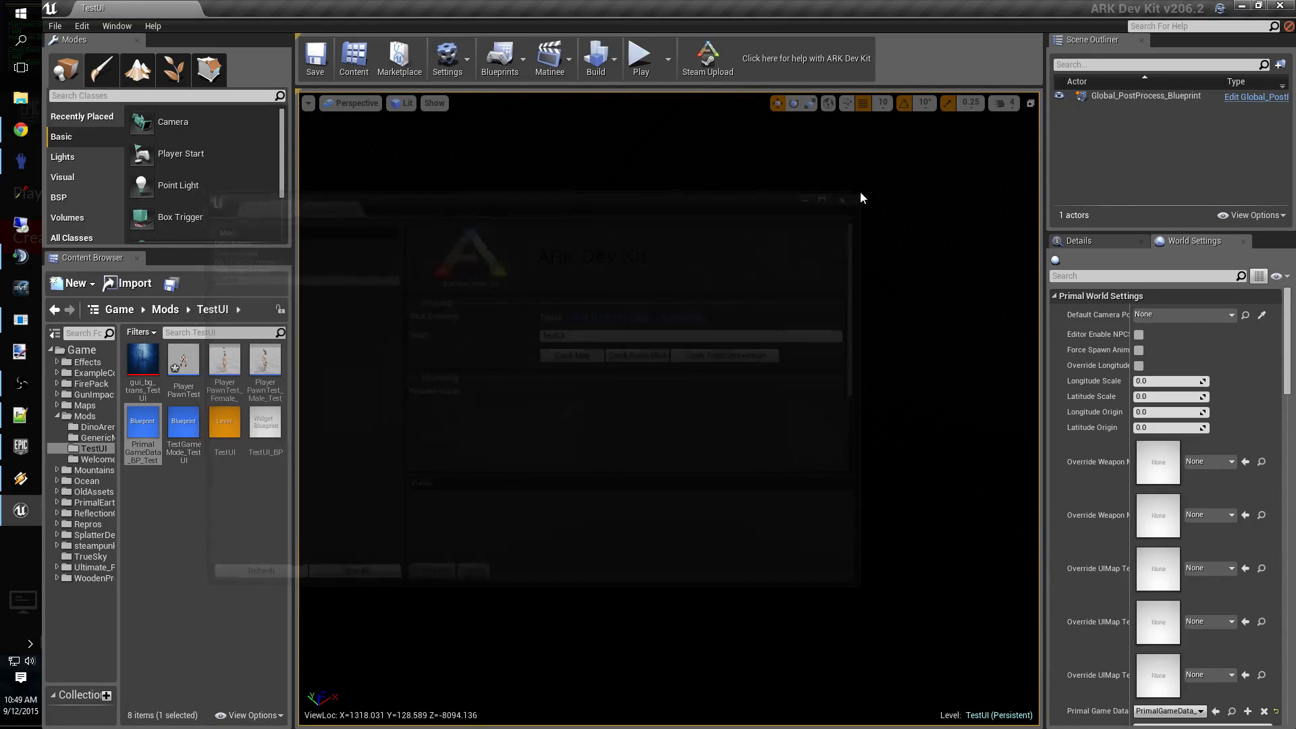
left_click(203, 516)
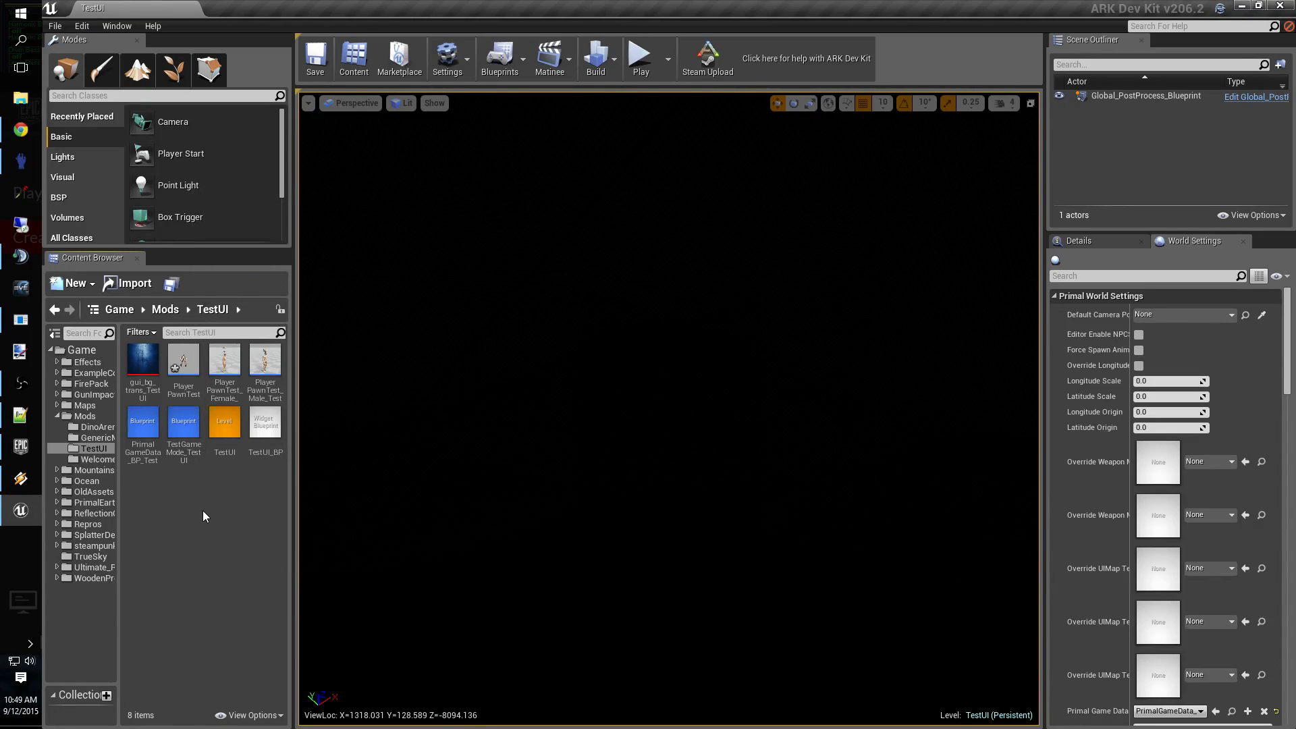